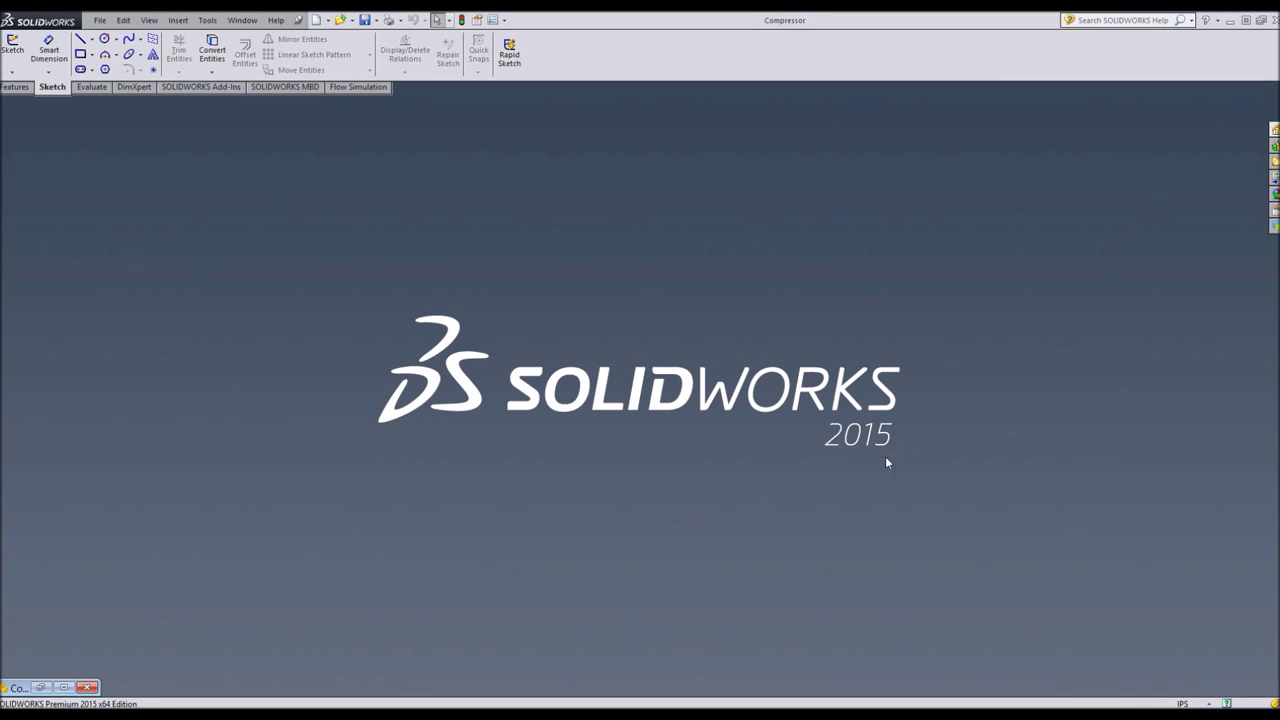
Orbit the finished Compressor wheel to inspect it from another side, then close the part.
{"action": "left_click", "coordinate": [70, 687]}
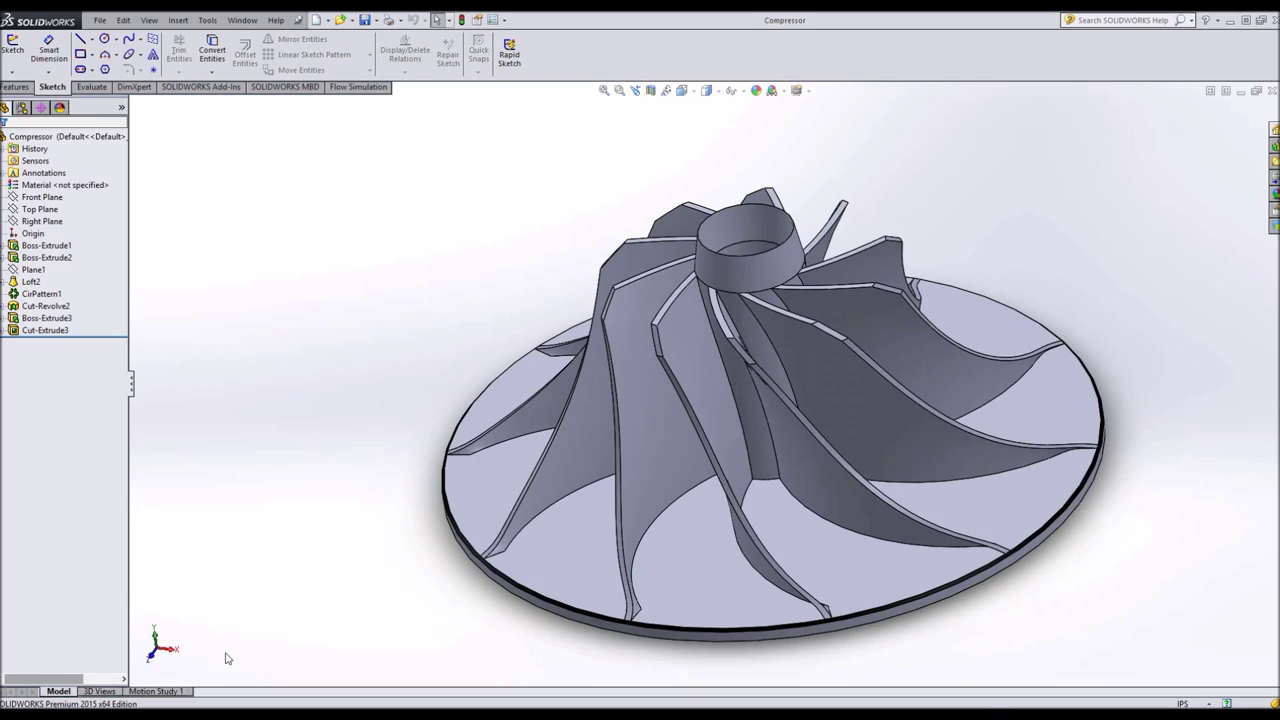
{"action": "middle_click_drag", "start_coordinate": [327, 409], "coordinate": [600, 430]}
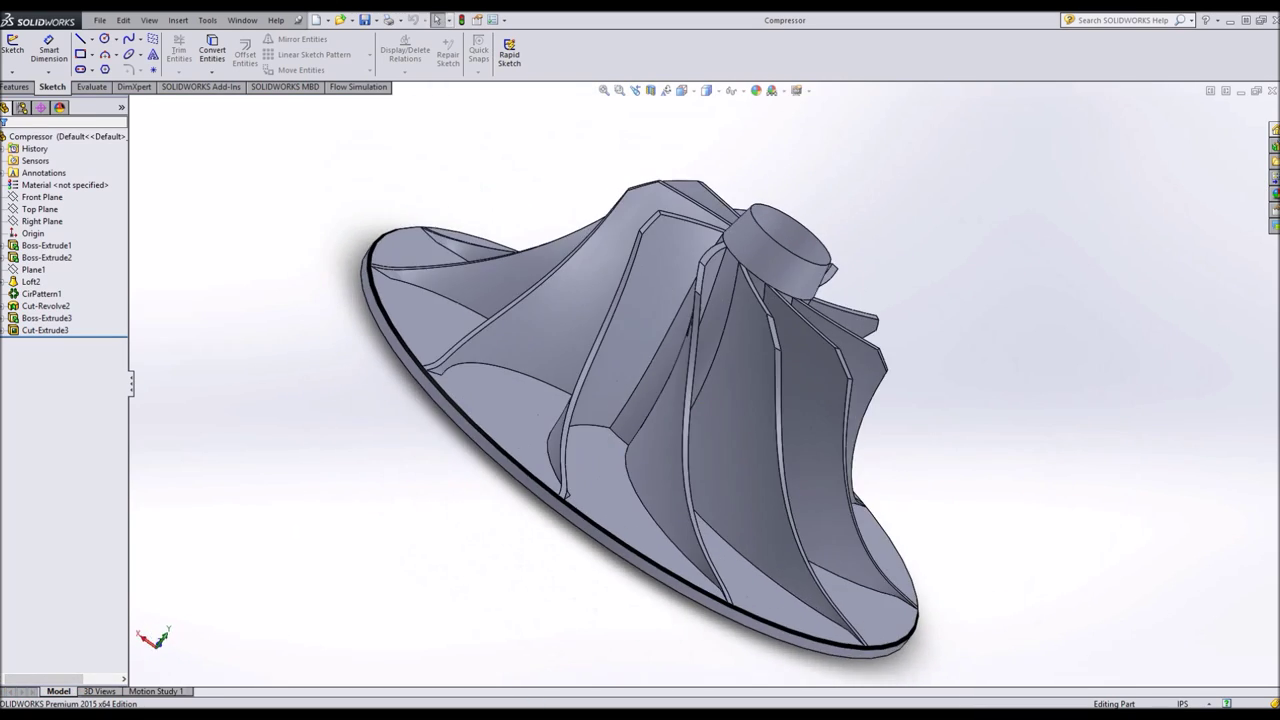
{"action": "left_click", "coordinate": [1271, 91]}
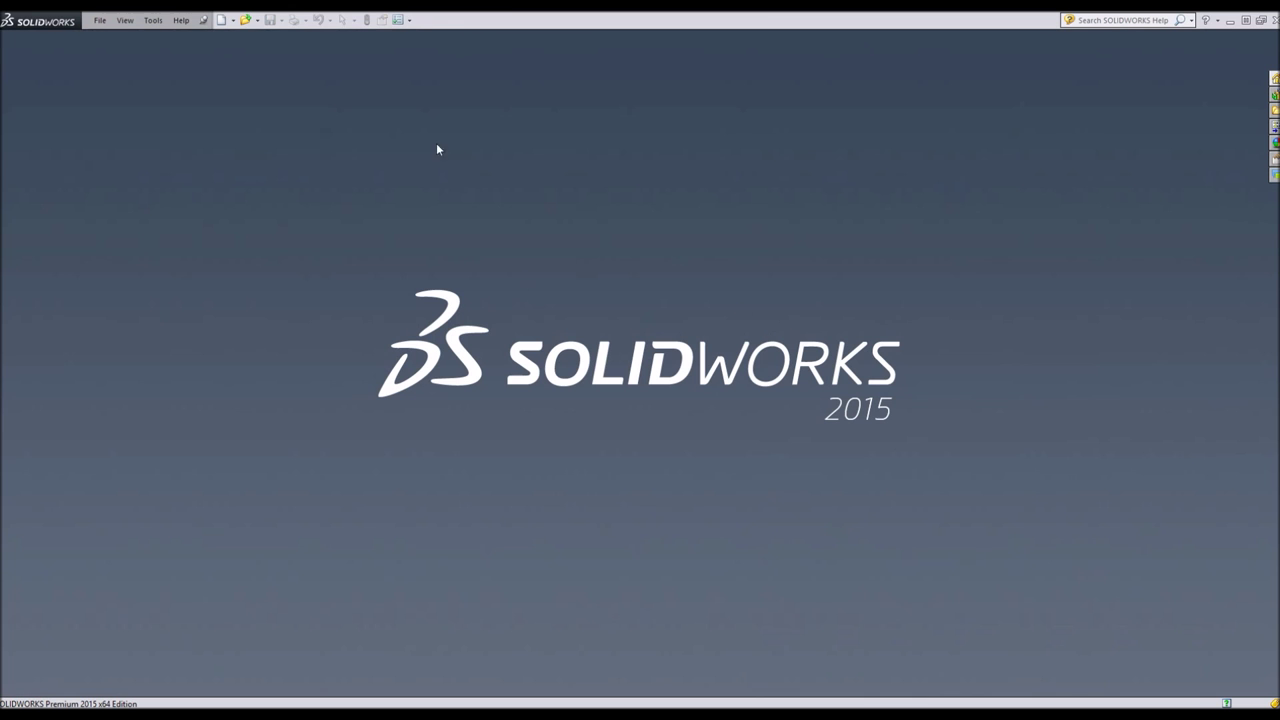
Create a new part and view the Top Plane face-on.
{"action": "left_click", "coordinate": [222, 20]}
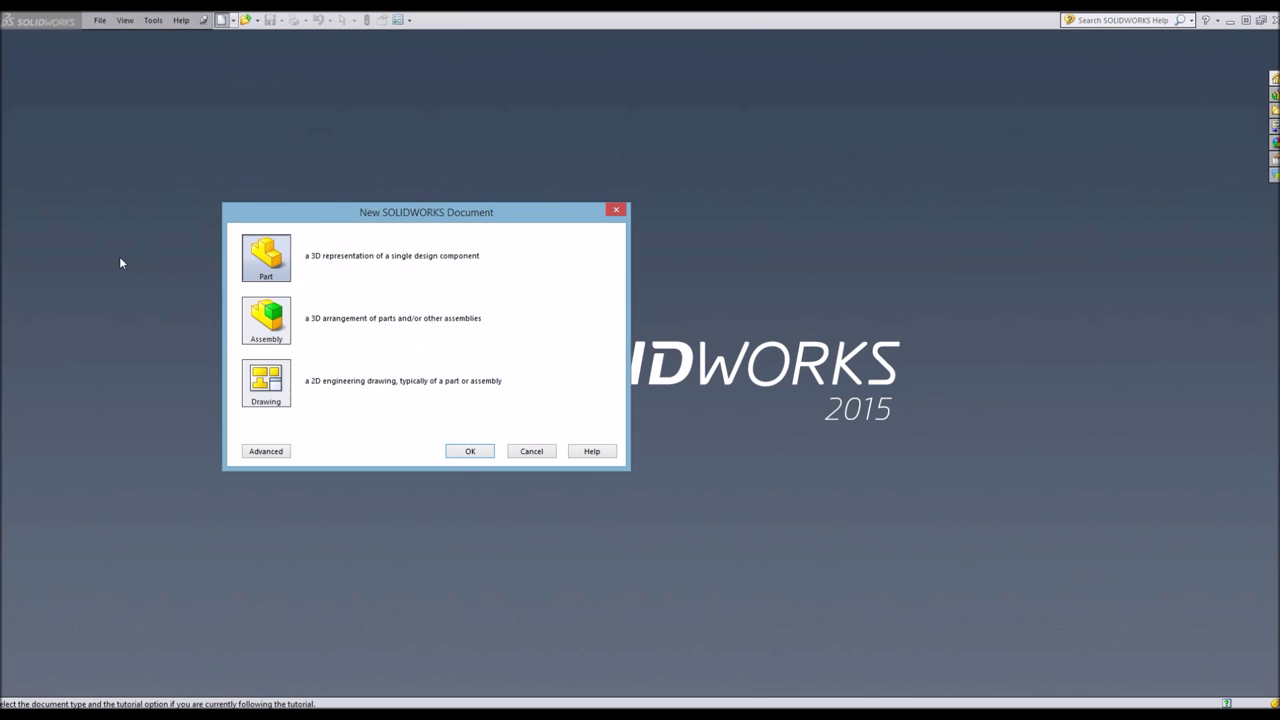
{"action": "left_click", "coordinate": [490, 455]}
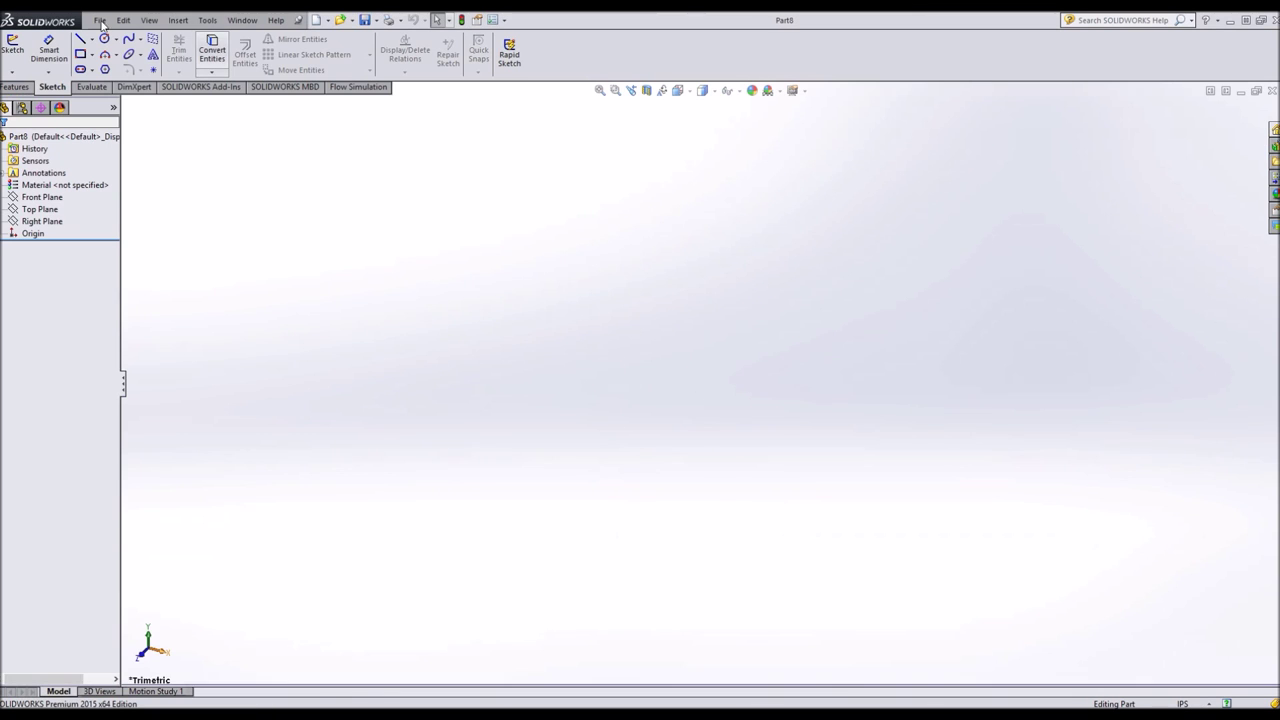
{"action": "left_click", "coordinate": [51, 222]}
{"action": "left_click", "coordinate": [42, 209]}
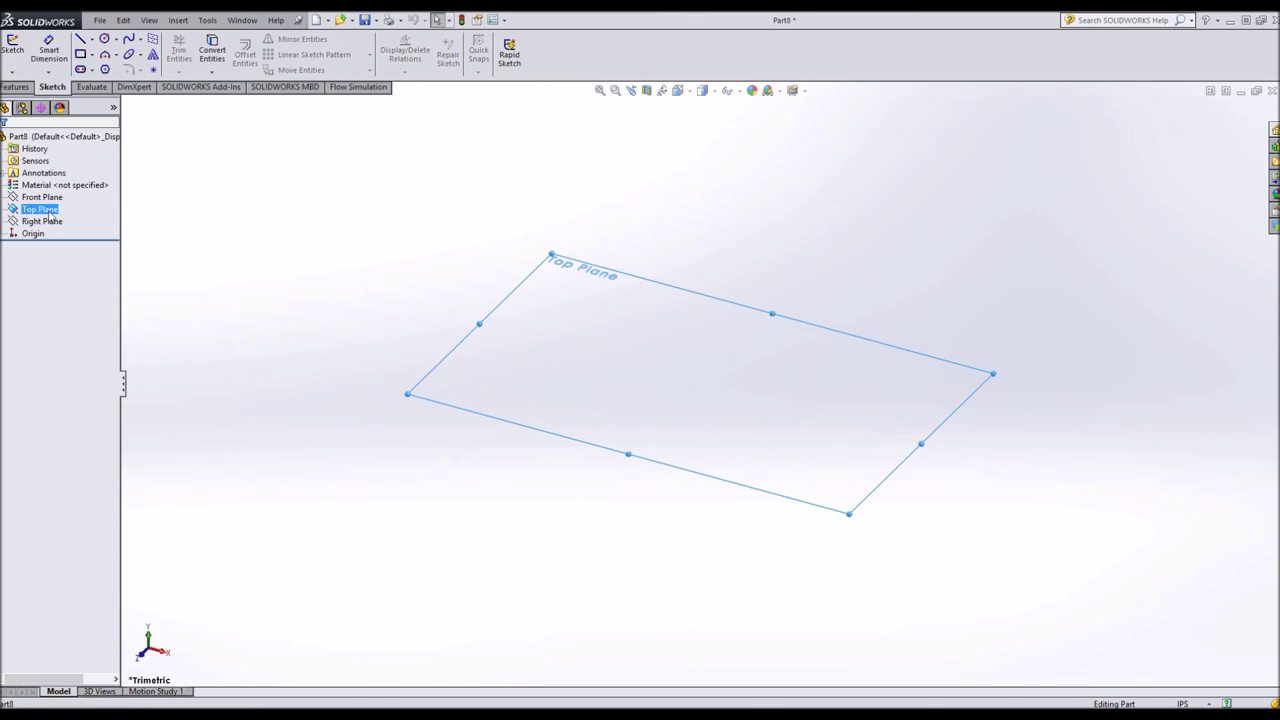
{"action": "left_click", "coordinate": [86, 194]}
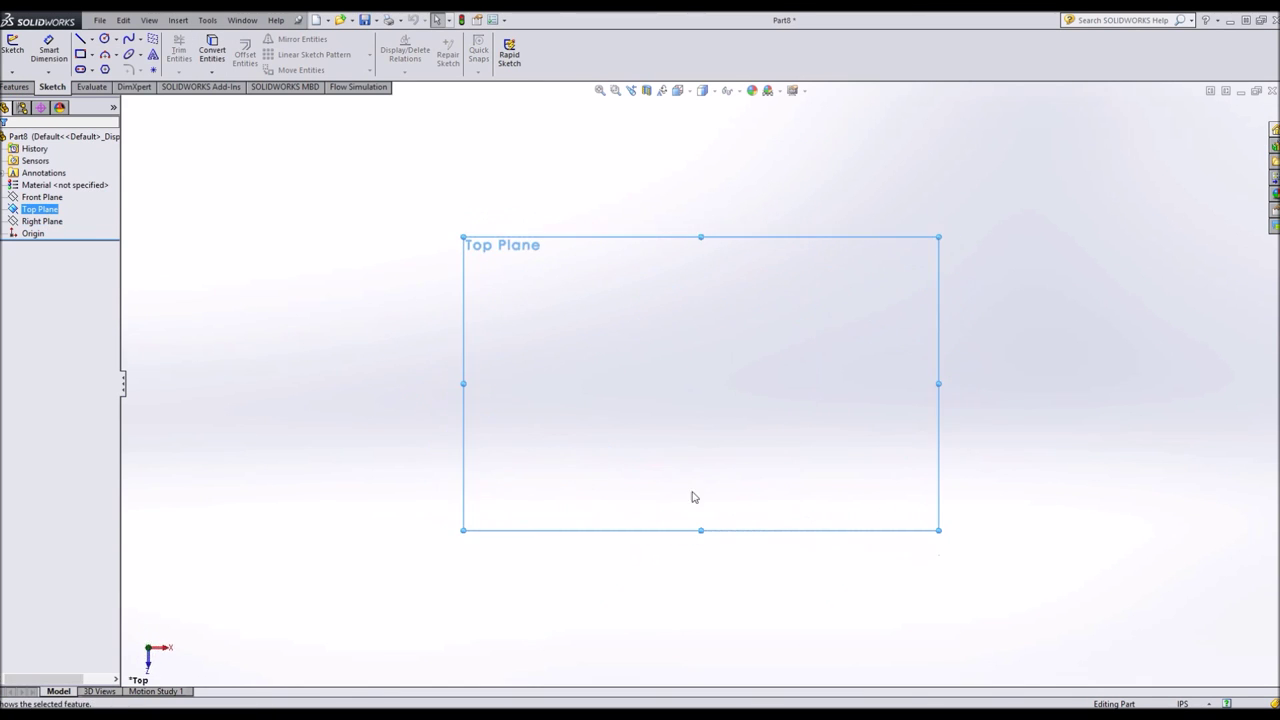
Sketch a circle centred on the origin with a 6 in diameter.
{"action": "left_click", "coordinate": [104, 39]}
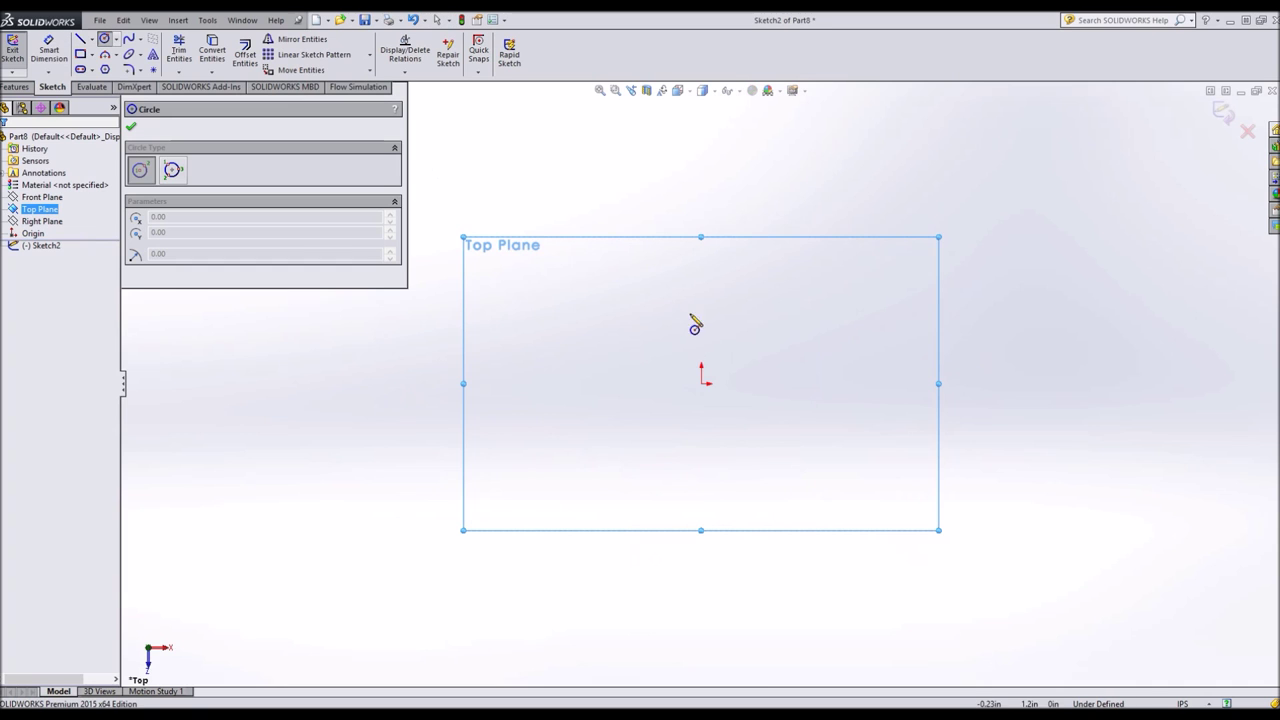
{"action": "left_click", "coordinate": [703, 385]}
{"action": "left_click", "coordinate": [857, 388]}
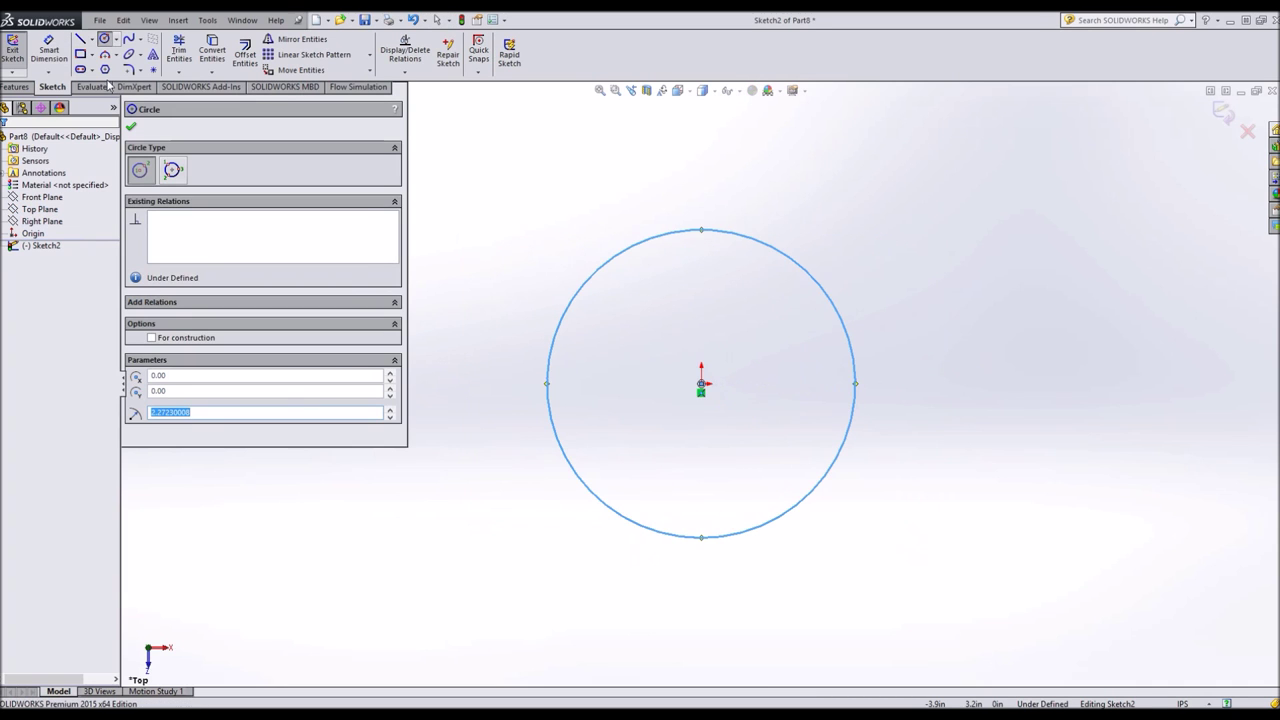
{"action": "left_click", "coordinate": [40, 38]}
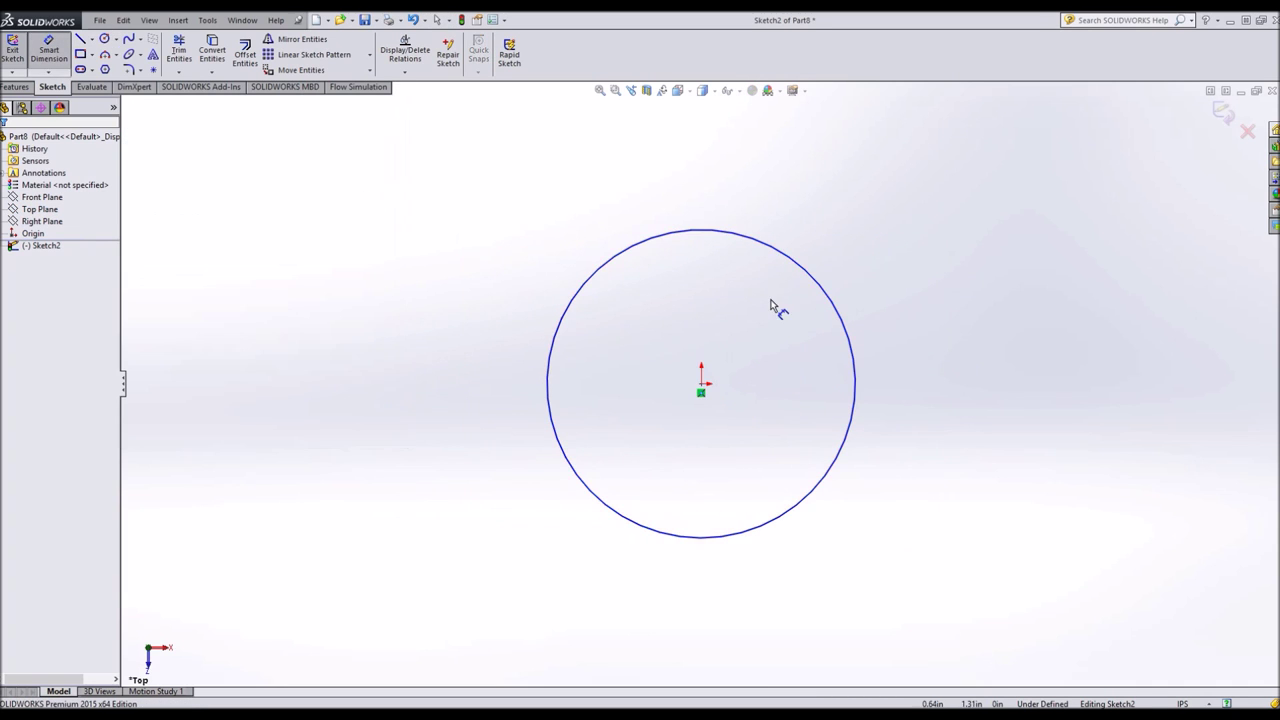
{"action": "left_click", "coordinate": [849, 314]}
{"action": "left_click", "coordinate": [1030, 321]}
{"action": "type", "text": "6"}
{"action": "key", "text": "Return"}
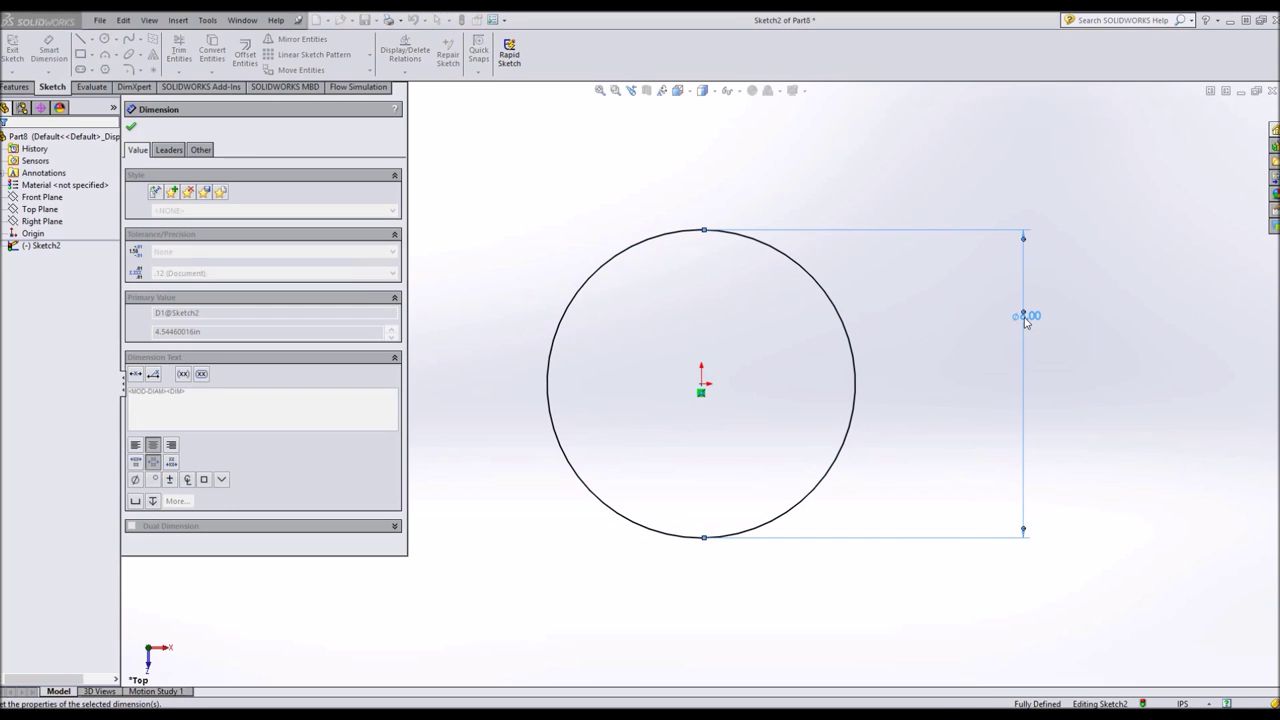
Extrude the circle 1/8 in (0.125 in) into the base disc.
{"action": "left_click", "coordinate": [15, 87]}
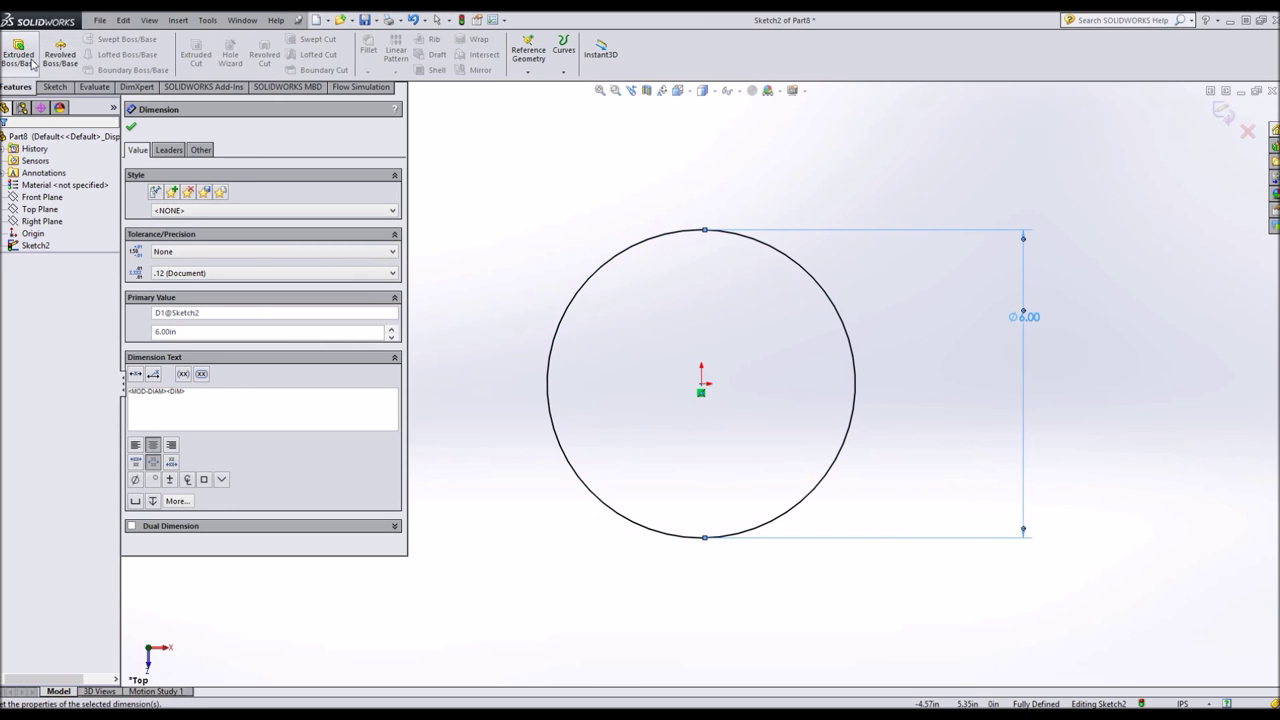
{"action": "left_click", "coordinate": [18, 52]}
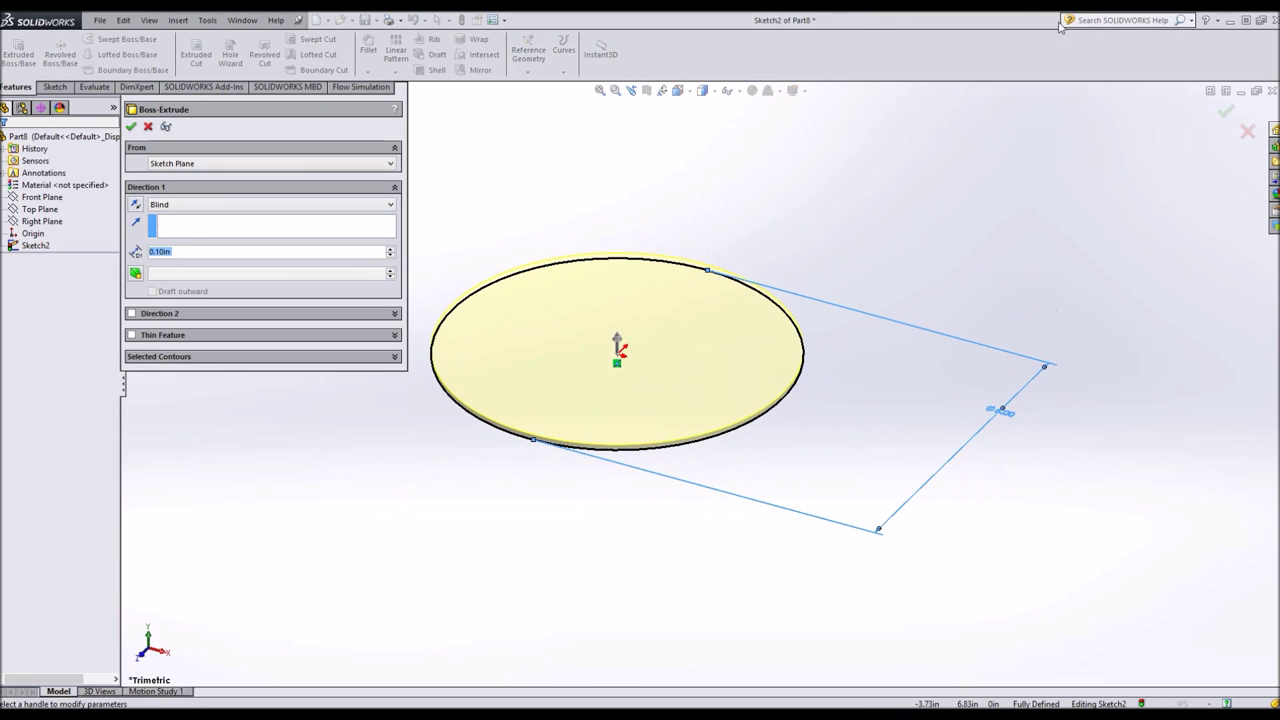
{"action": "type", "text": "1/8"}
{"action": "key", "text": "Return"}
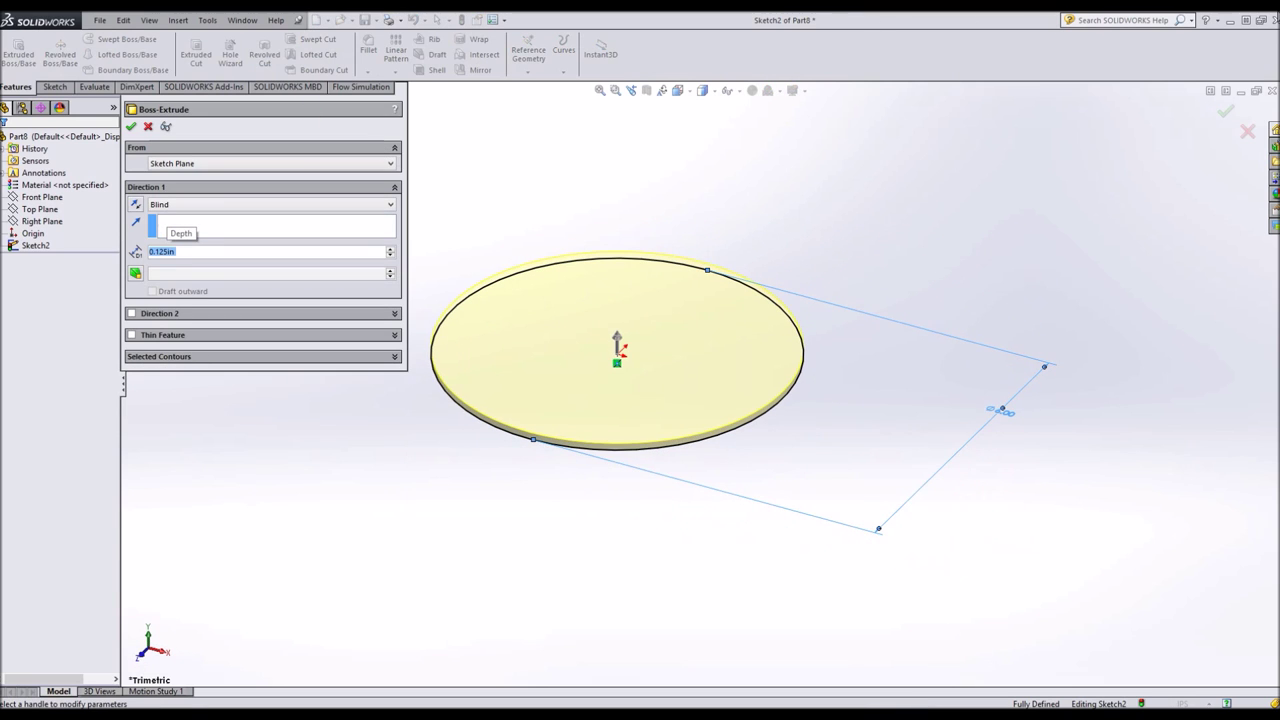
{"action": "left_click", "coordinate": [130, 126]}
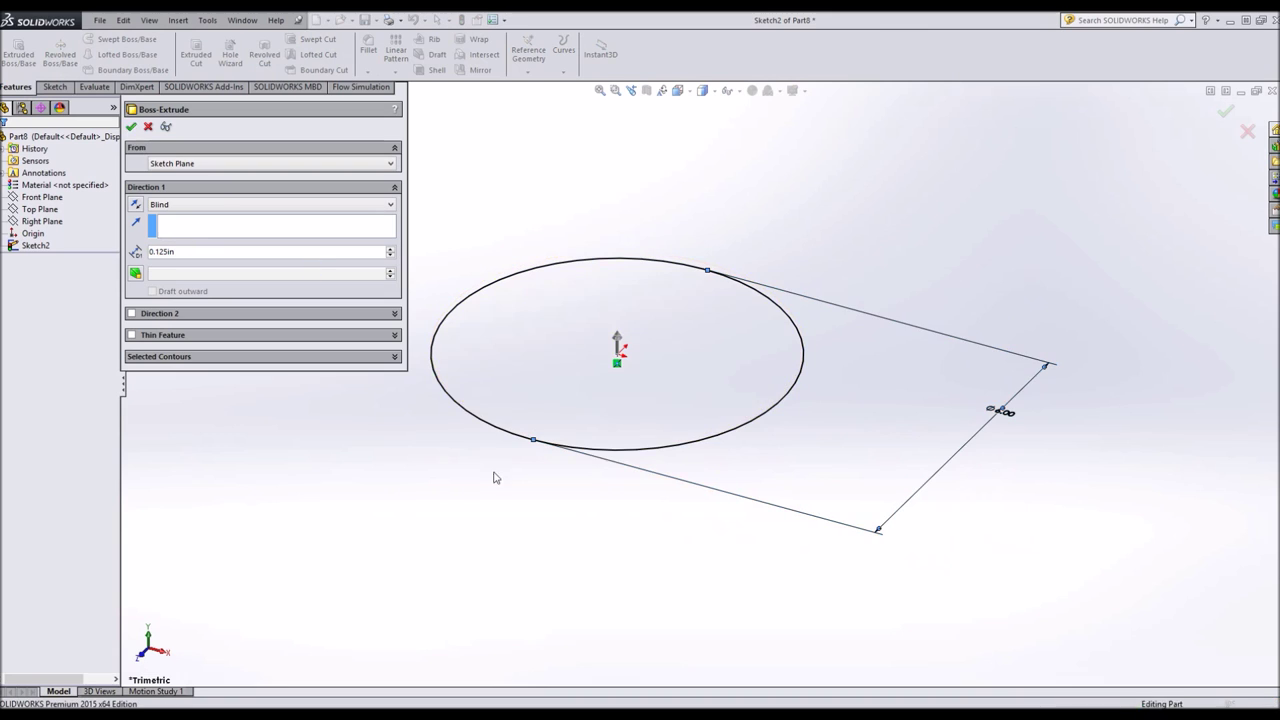
{"action": "left_click", "coordinate": [52, 88]}
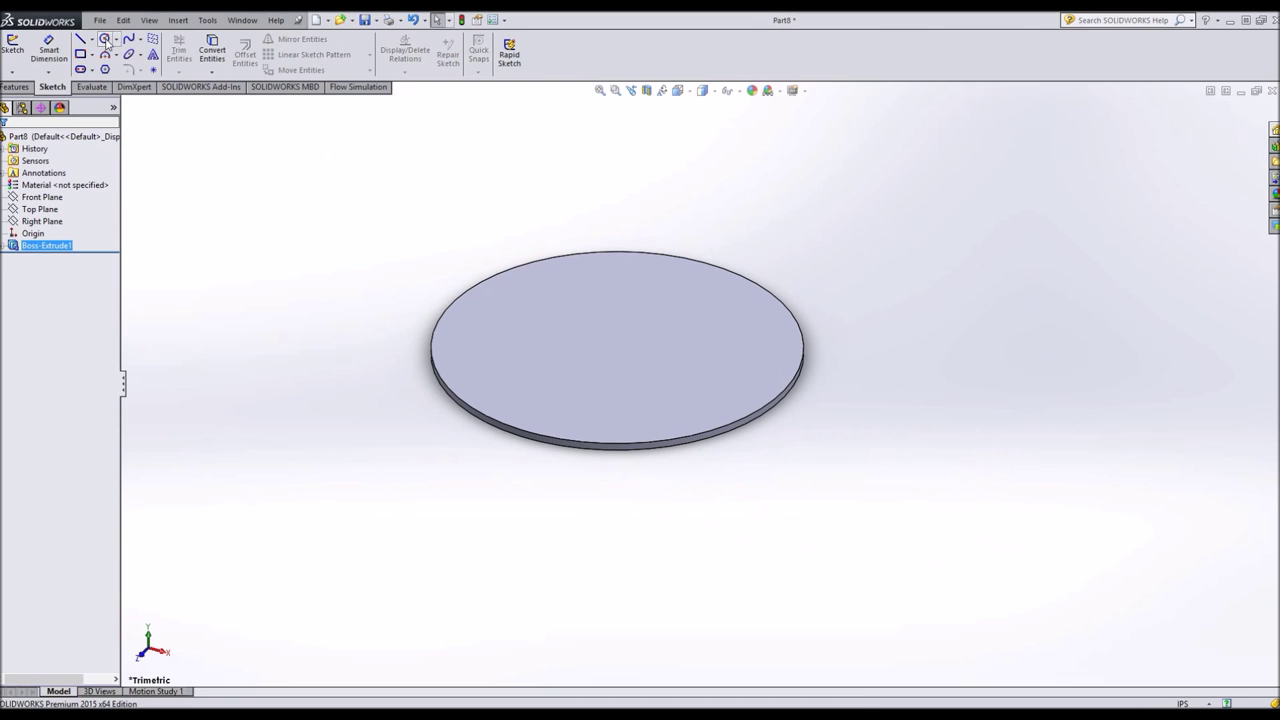
Sketch a circle centred on the disc's top face with a 1 in diameter.
{"action": "left_click", "coordinate": [105, 40]}
{"action": "left_click", "coordinate": [625, 335]}
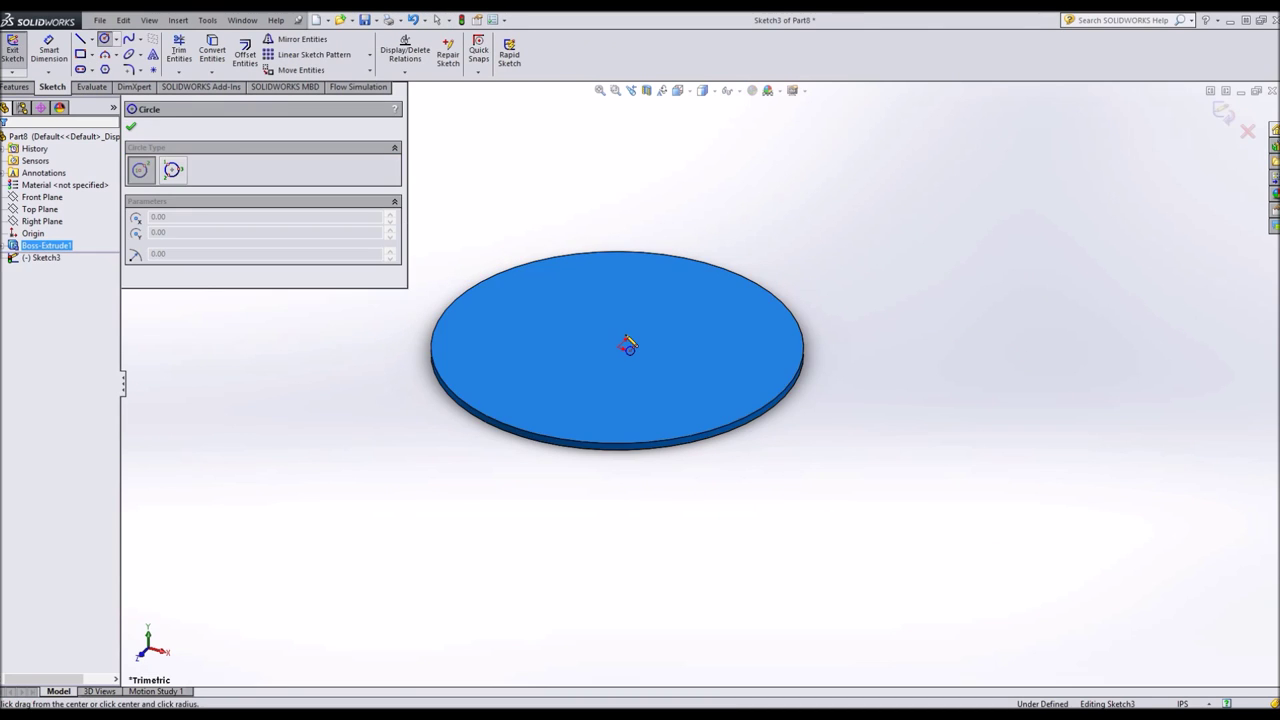
{"action": "left_click", "coordinate": [618, 348]}
{"action": "left_click", "coordinate": [662, 362]}
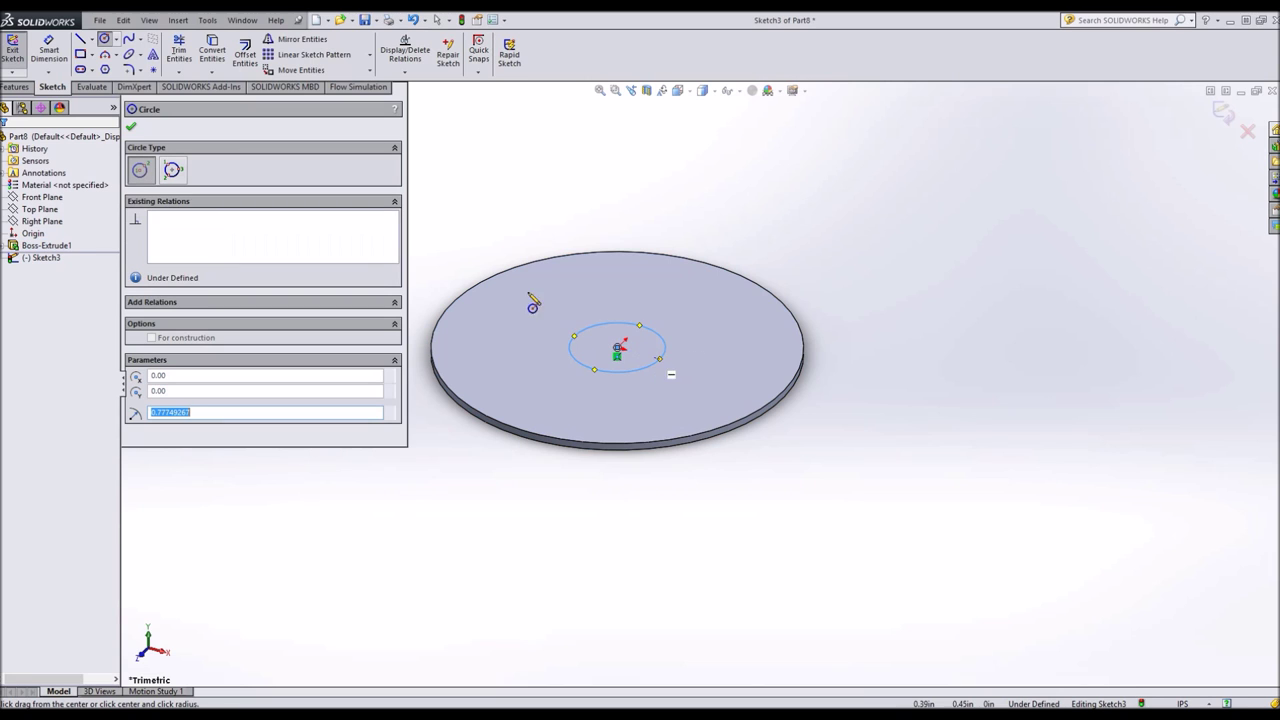
{"action": "left_click", "coordinate": [48, 52]}
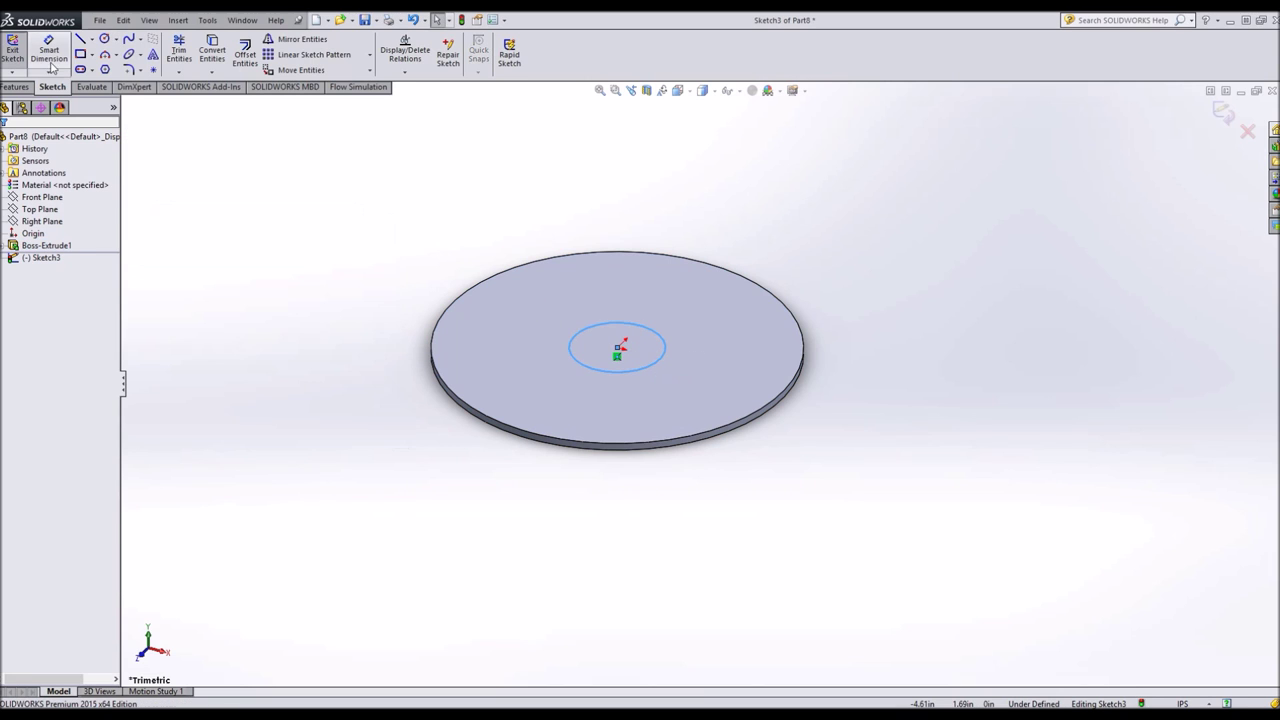
{"action": "left_click", "coordinate": [668, 352]}
{"action": "left_click", "coordinate": [890, 393]}
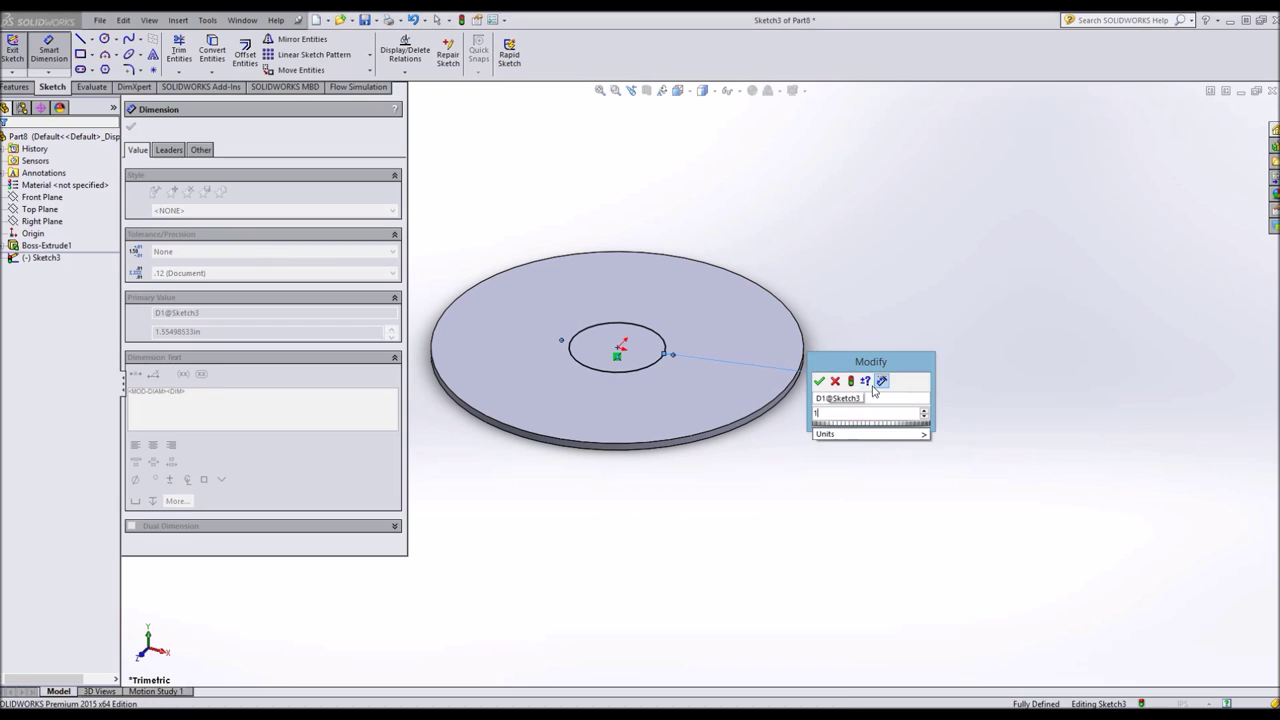
{"action": "type", "text": "1"}
{"action": "key", "text": "Return"}
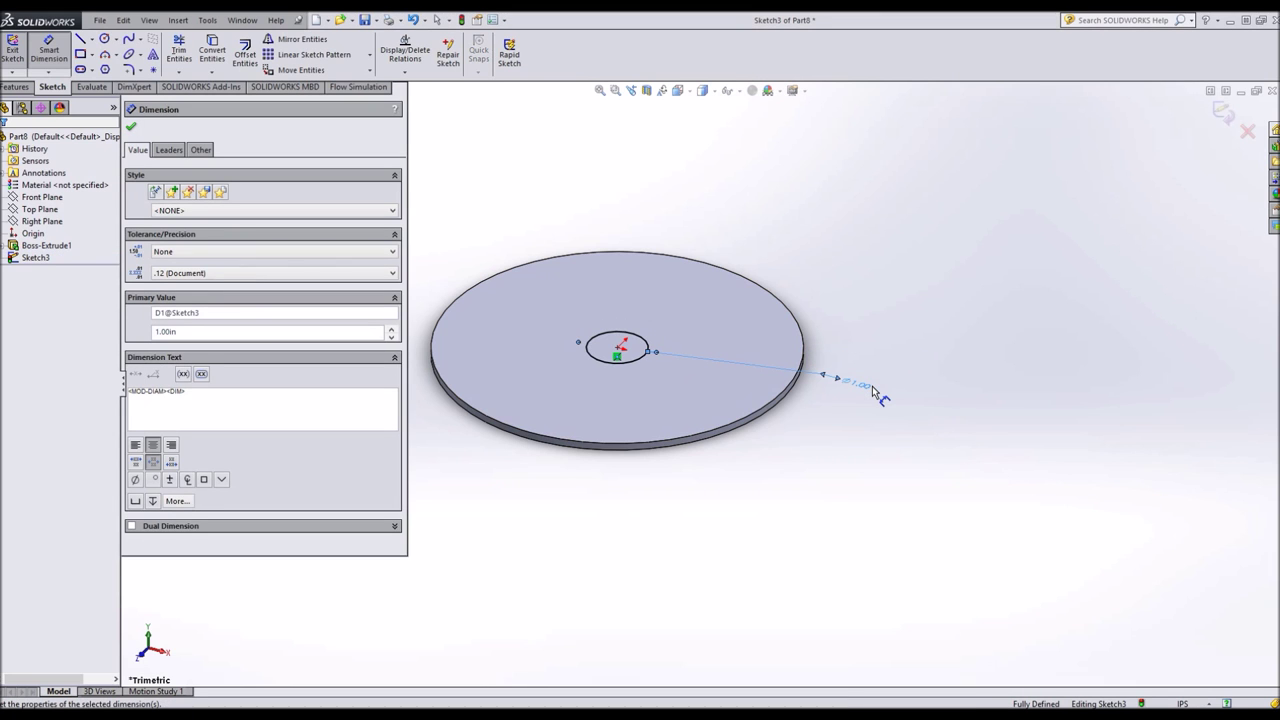
{"action": "key", "text": "Escape"}
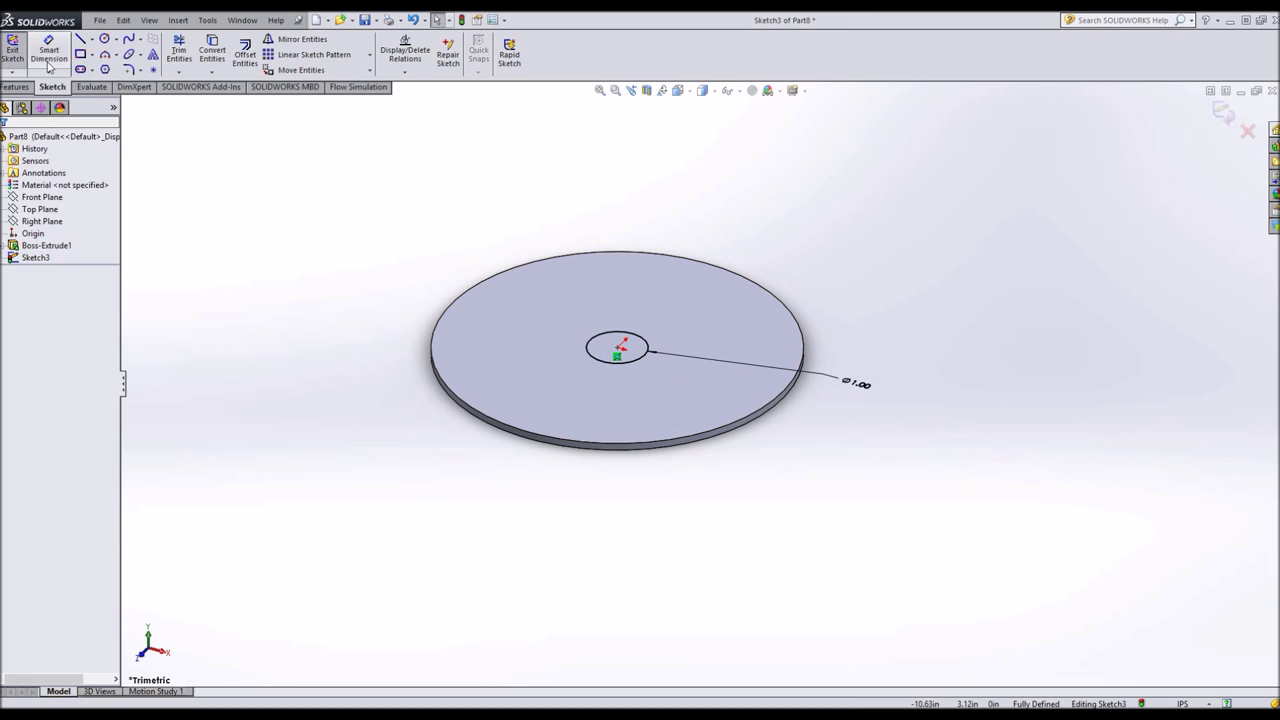
Extrude the hub circle 2 in upward, merged with the disc.
{"action": "left_click", "coordinate": [15, 87]}
{"action": "left_click", "coordinate": [18, 52]}
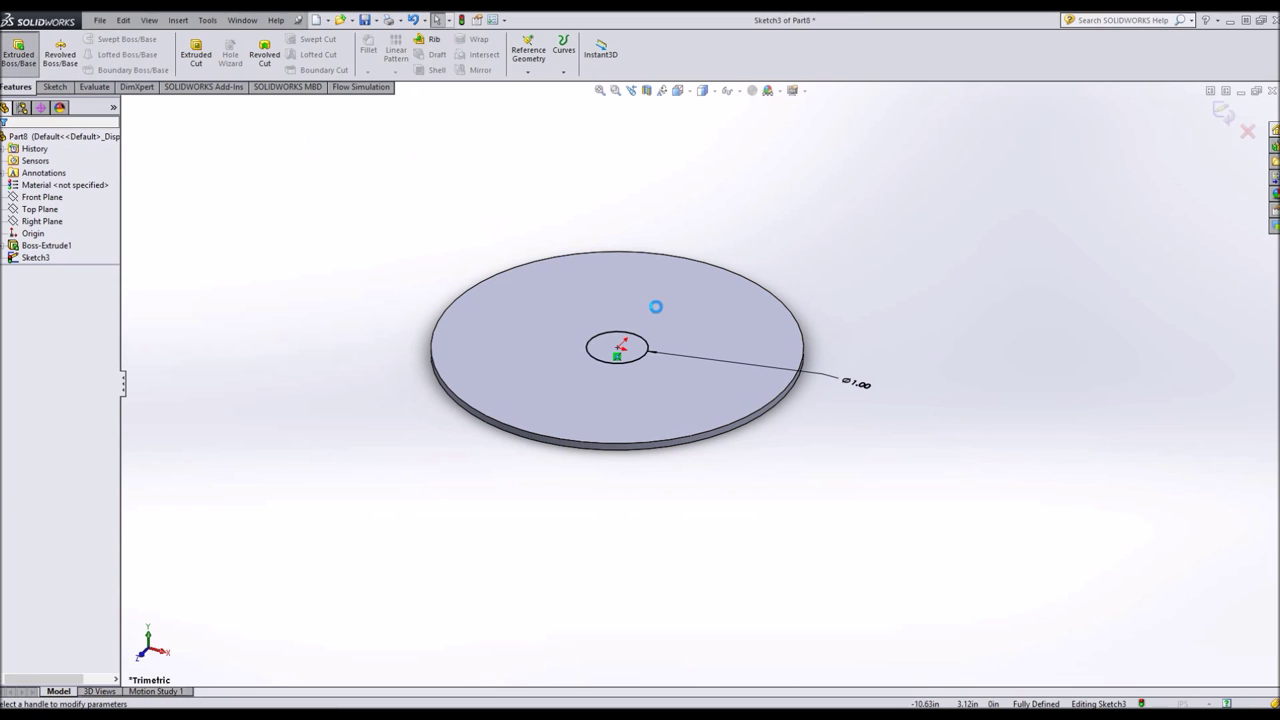
{"action": "type", "text": "2"}
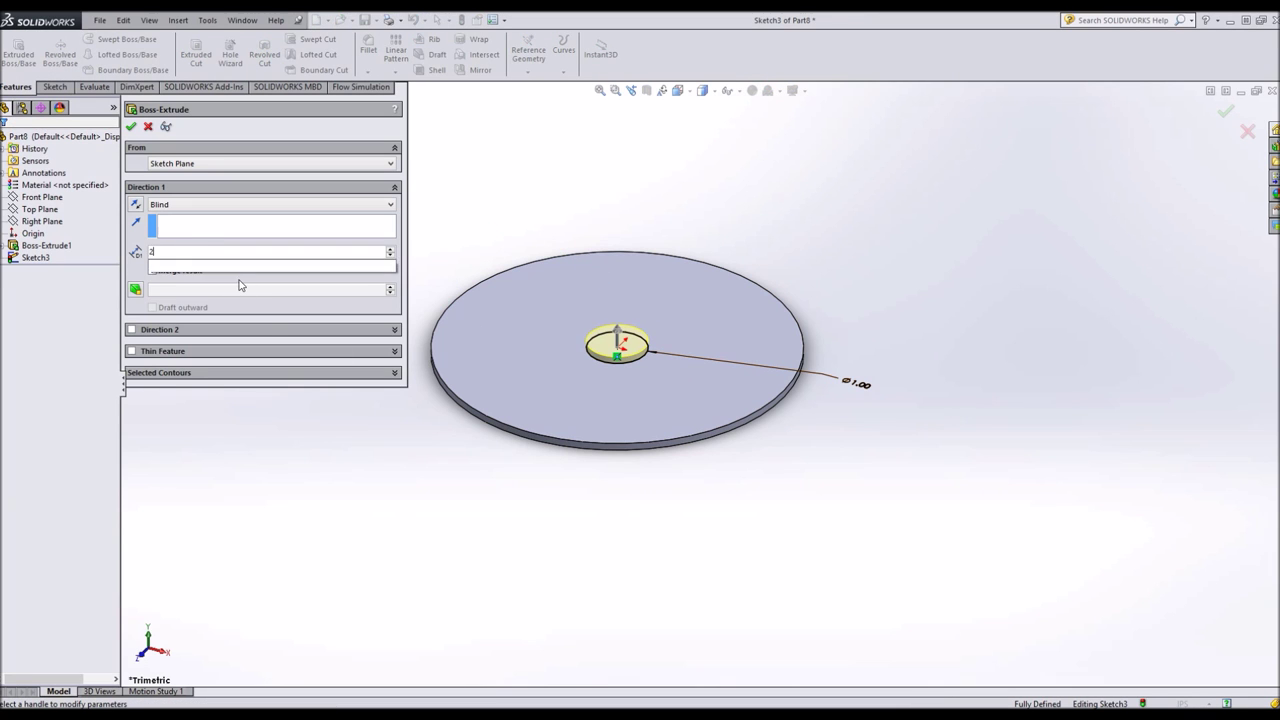
{"action": "key", "text": "Return"}
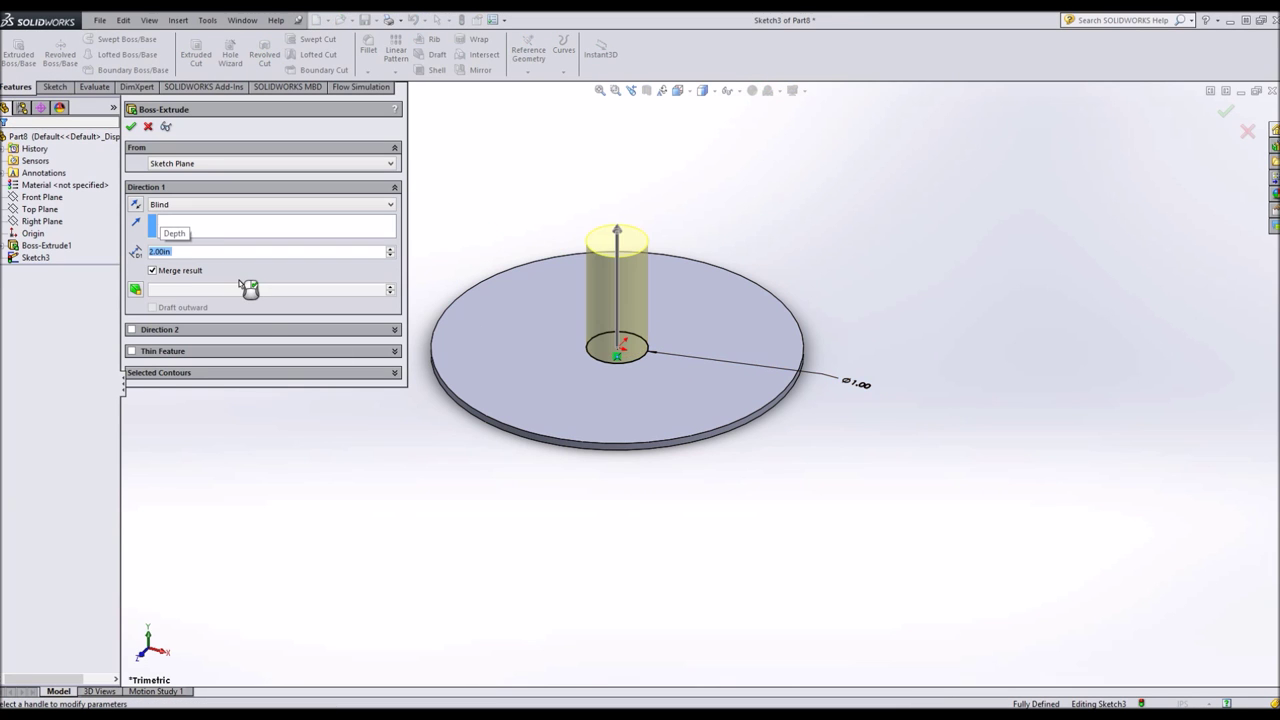
{"action": "left_click", "coordinate": [131, 126]}
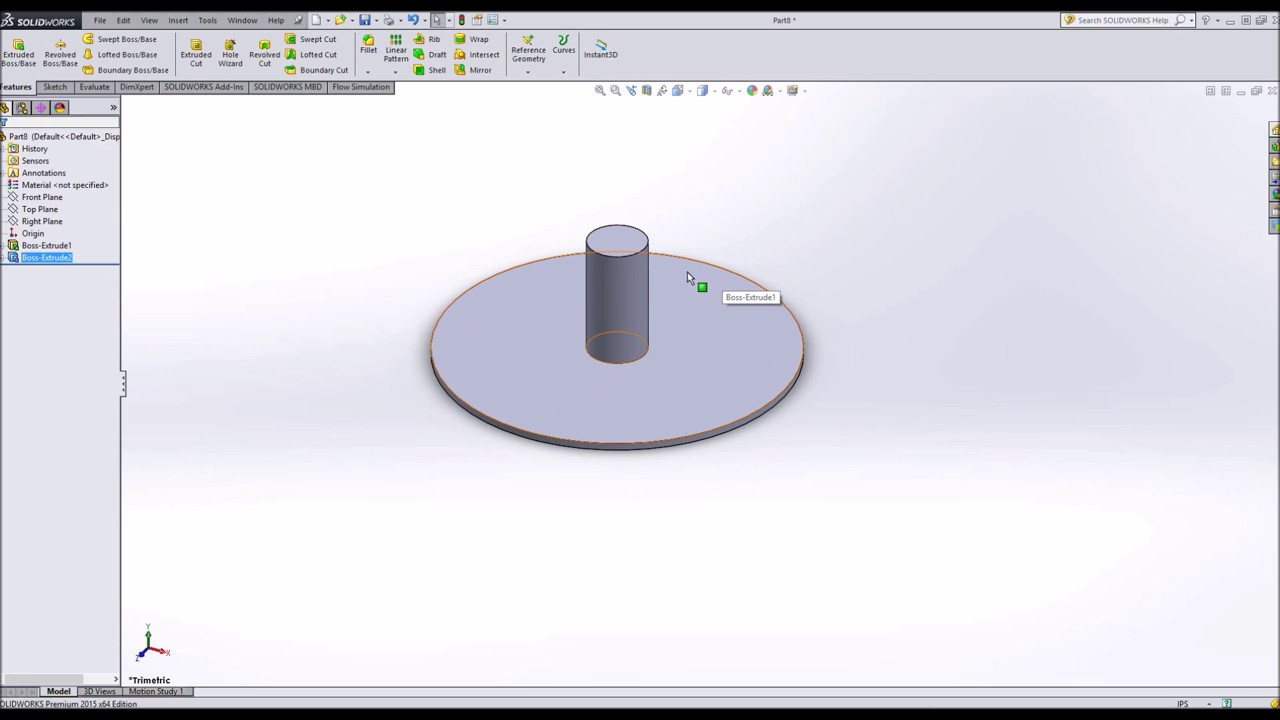
{"action": "left_click", "coordinate": [711, 446]}
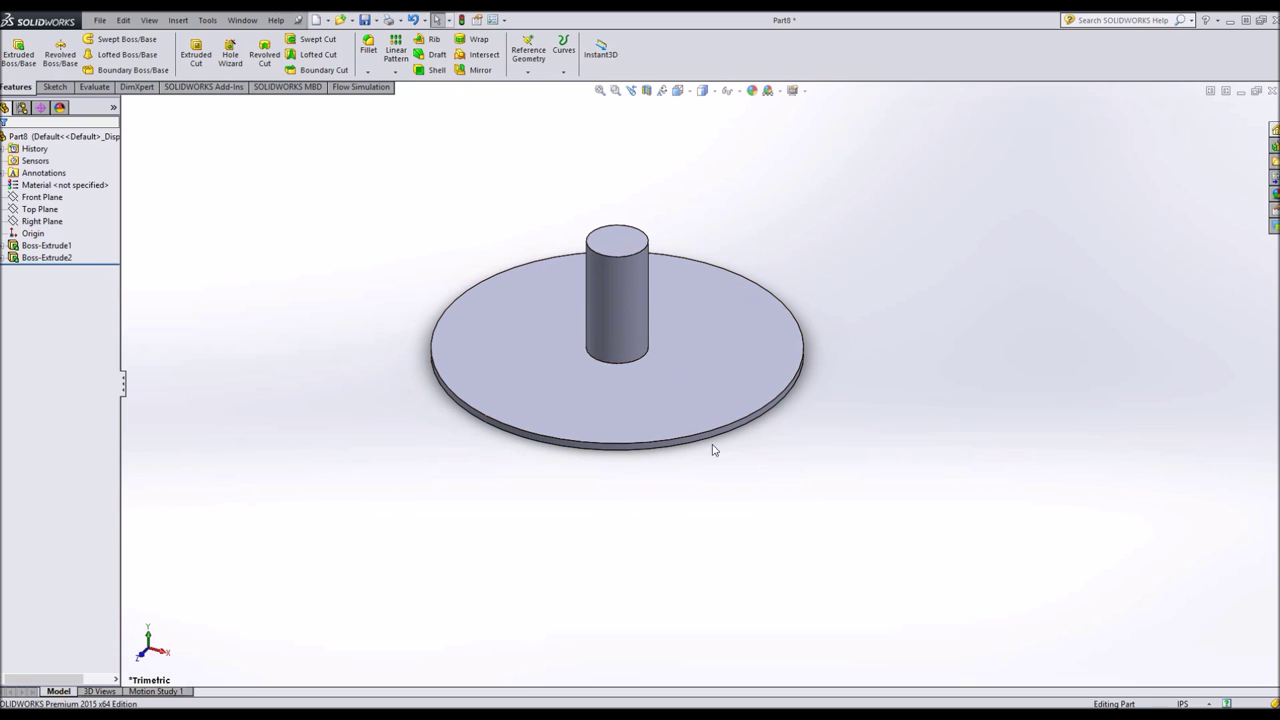
{"action": "middle_click_drag", "start_coordinate": [603, 303], "coordinate": [349, 169]}
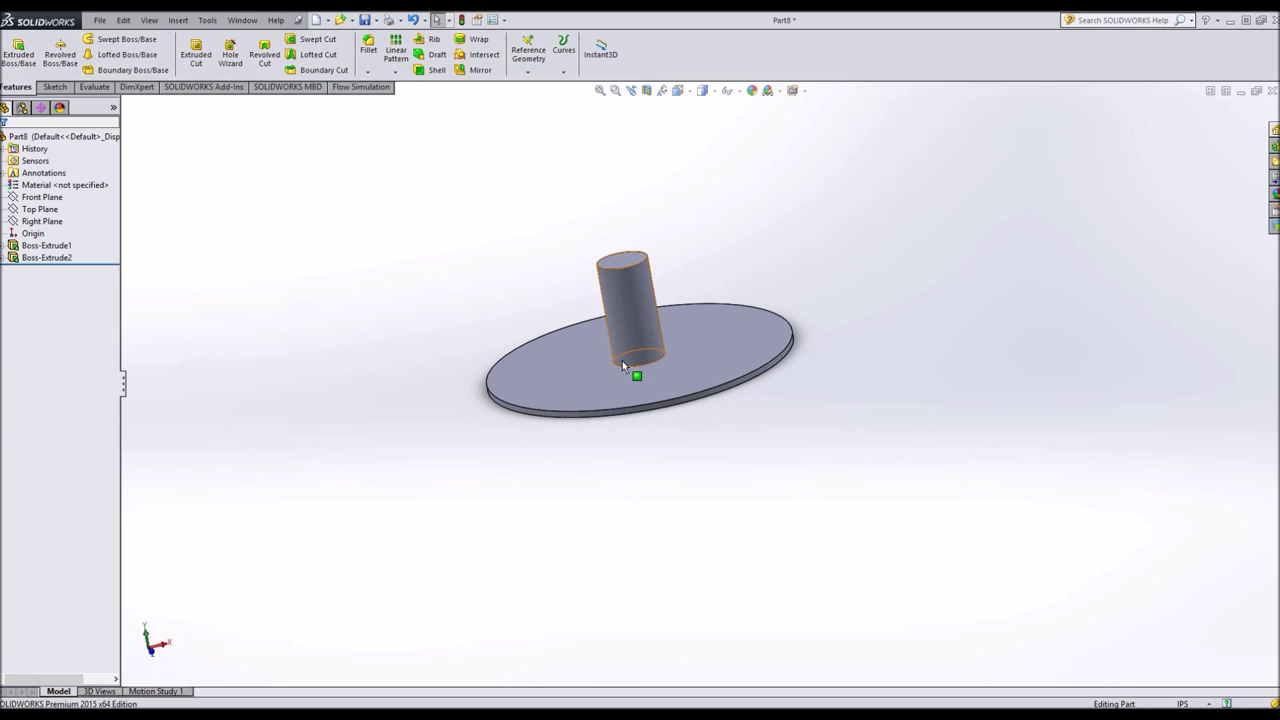
{"action": "middle_click_drag", "start_coordinate": [622, 360], "coordinate": [589, 351]}
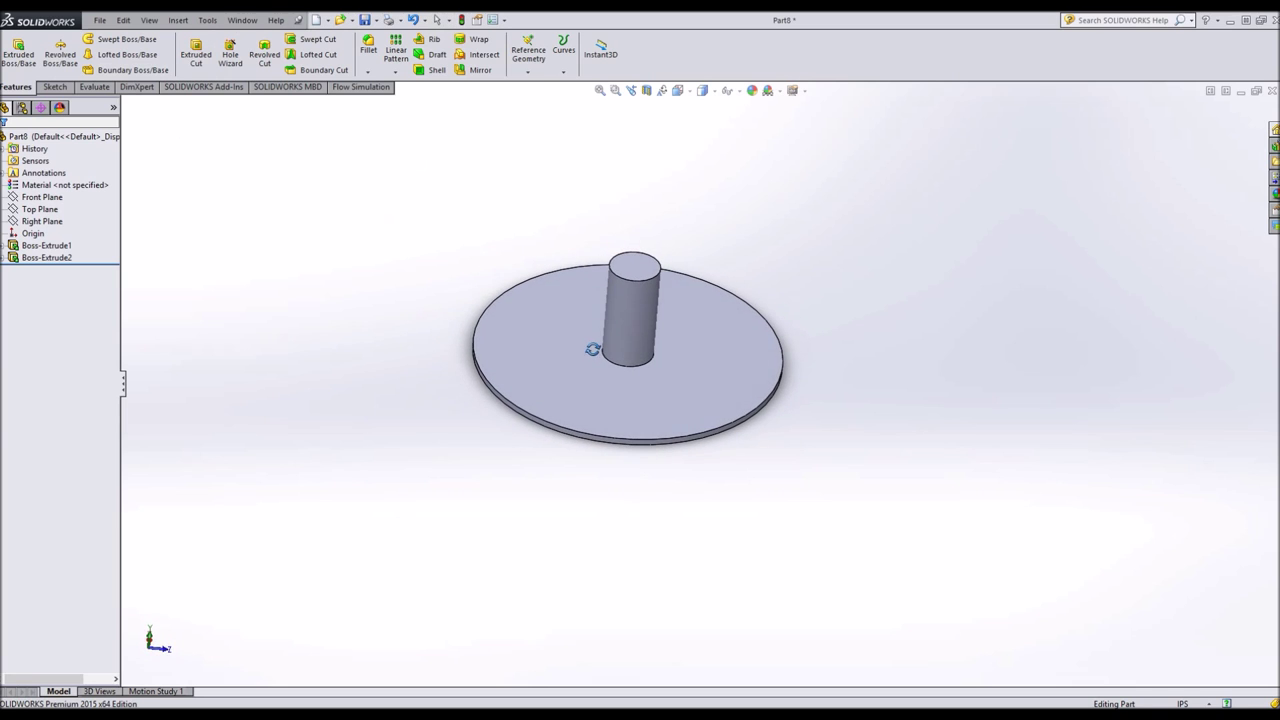
{"action": "mouse_move", "coordinate": [570, 437]}
{"action": "middle_mouse_down"}
{"action": "mouse_move", "coordinate": [571, 300]}
{"action": "mouse_move", "coordinate": [594, 320]}
{"action": "mouse_move", "coordinate": [562, 446]}
{"action": "mouse_move", "coordinate": [583, 417]}
{"action": "middle_mouse_up"}
Draw a small center rectangle near the rim, viewing the disc's top face head-on.
{"action": "left_click", "coordinate": [580, 412]}
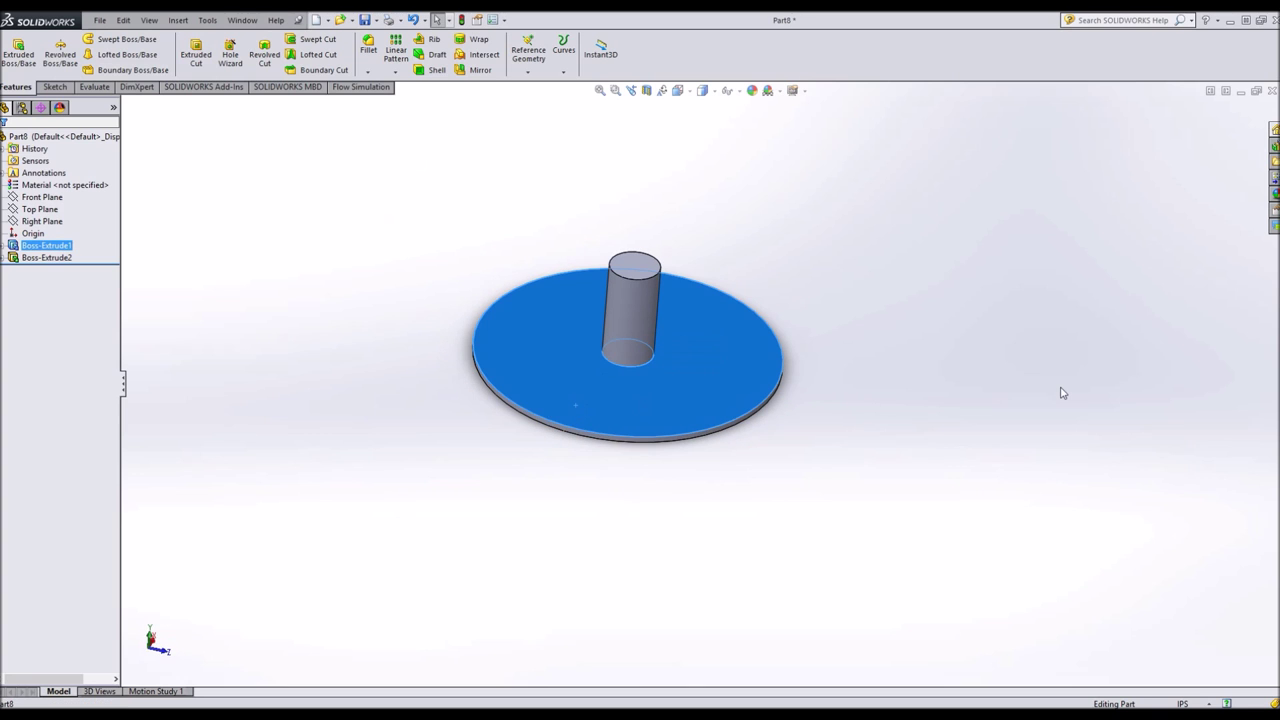
{"action": "key", "text": "ctrl+8"}
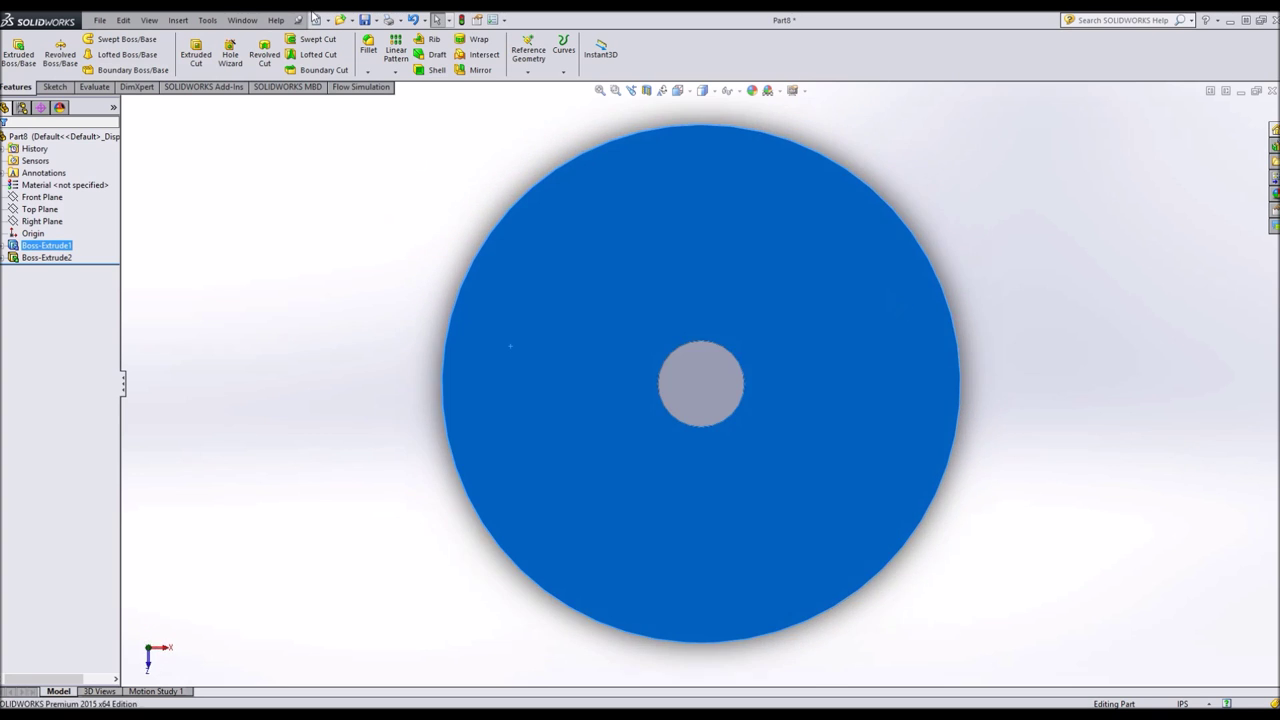
{"action": "left_click", "coordinate": [52, 87]}
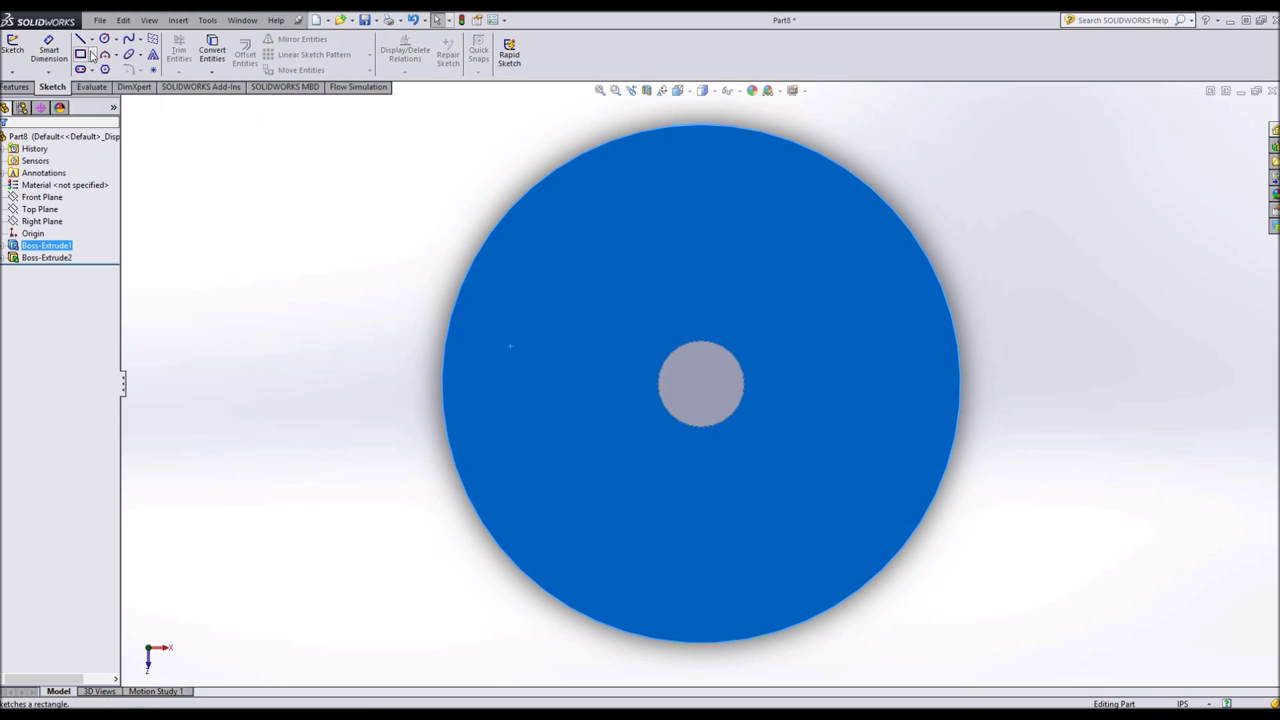
{"action": "left_click", "coordinate": [91, 54]}
{"action": "left_click", "coordinate": [82, 86]}
{"action": "left_click", "coordinate": [566, 457]}
{"action": "left_click", "coordinate": [592, 474]}
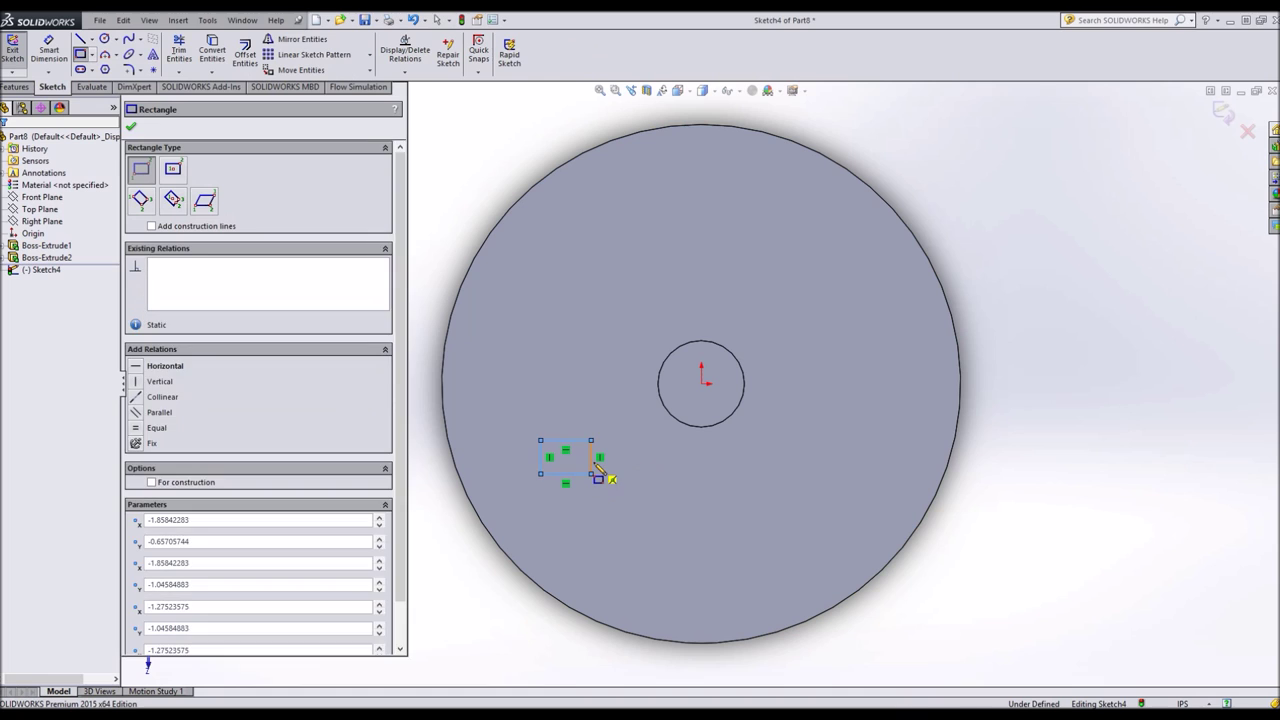
{"action": "key", "text": "Escape"}
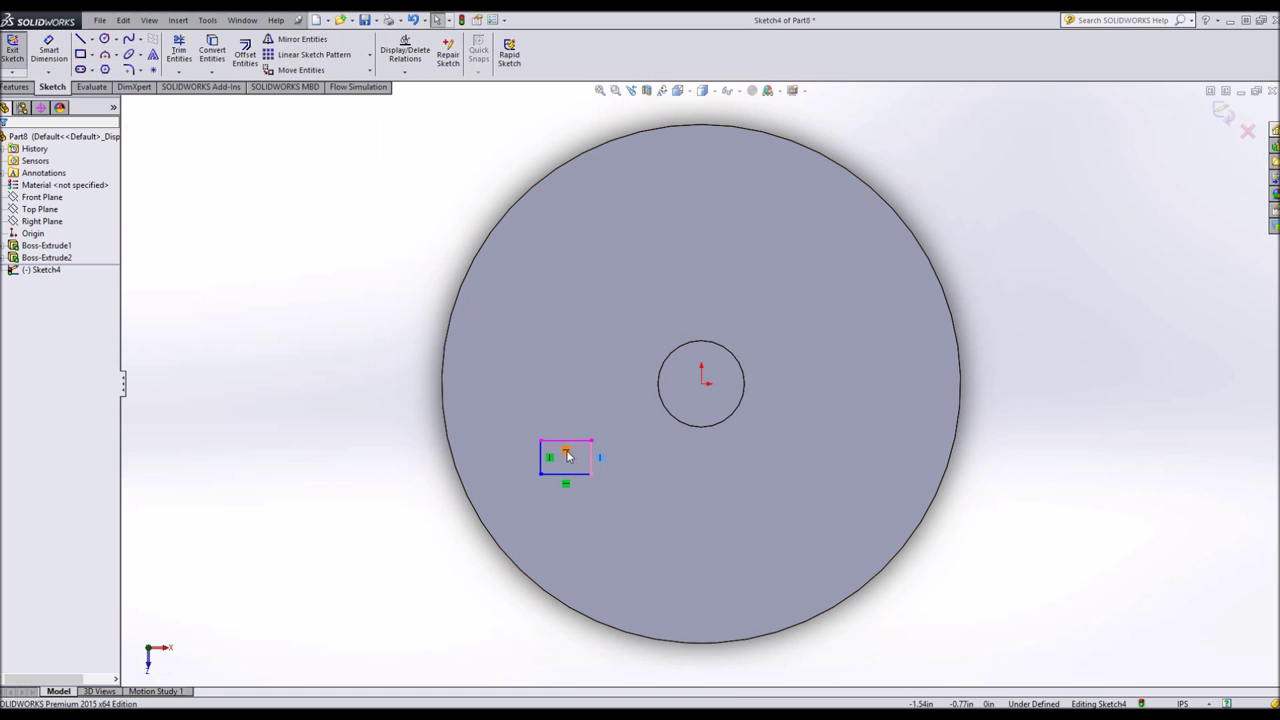
Remove the automatic relations and make the two left corners coincident with the disc's outer edge.
{"action": "left_click", "coordinate": [555, 460]}
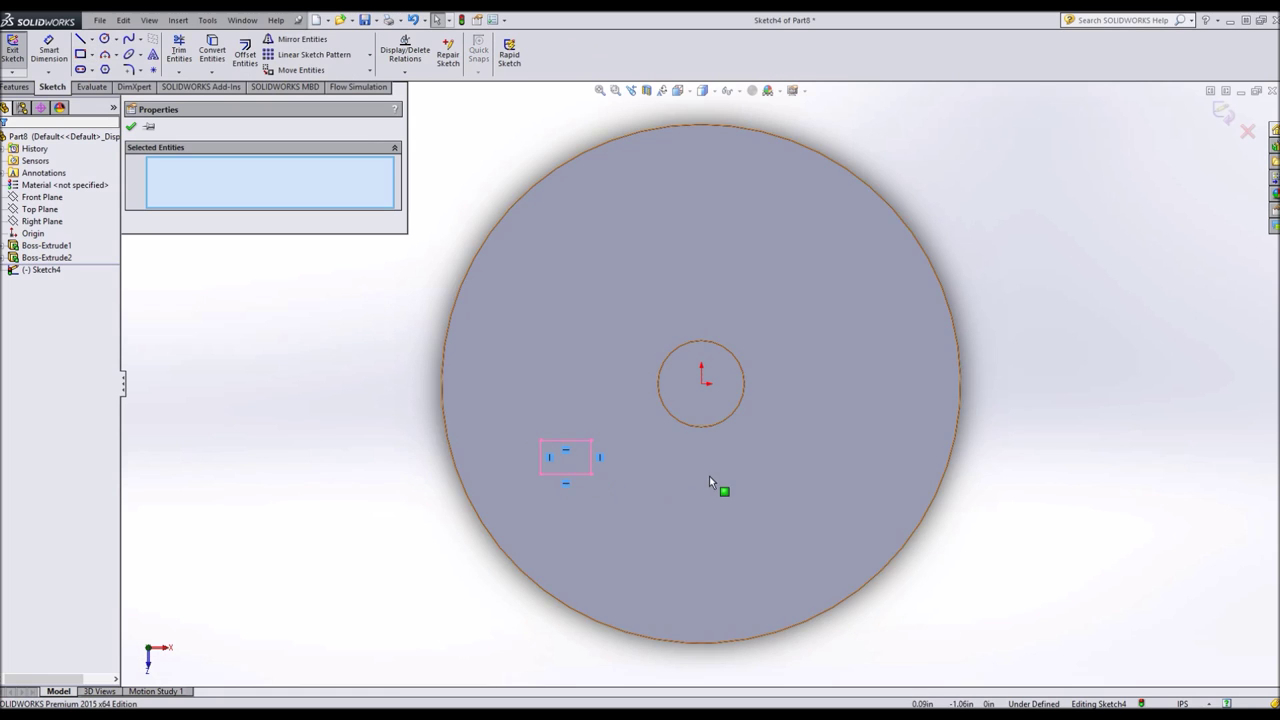
{"action": "left_click", "coordinate": [545, 450]}
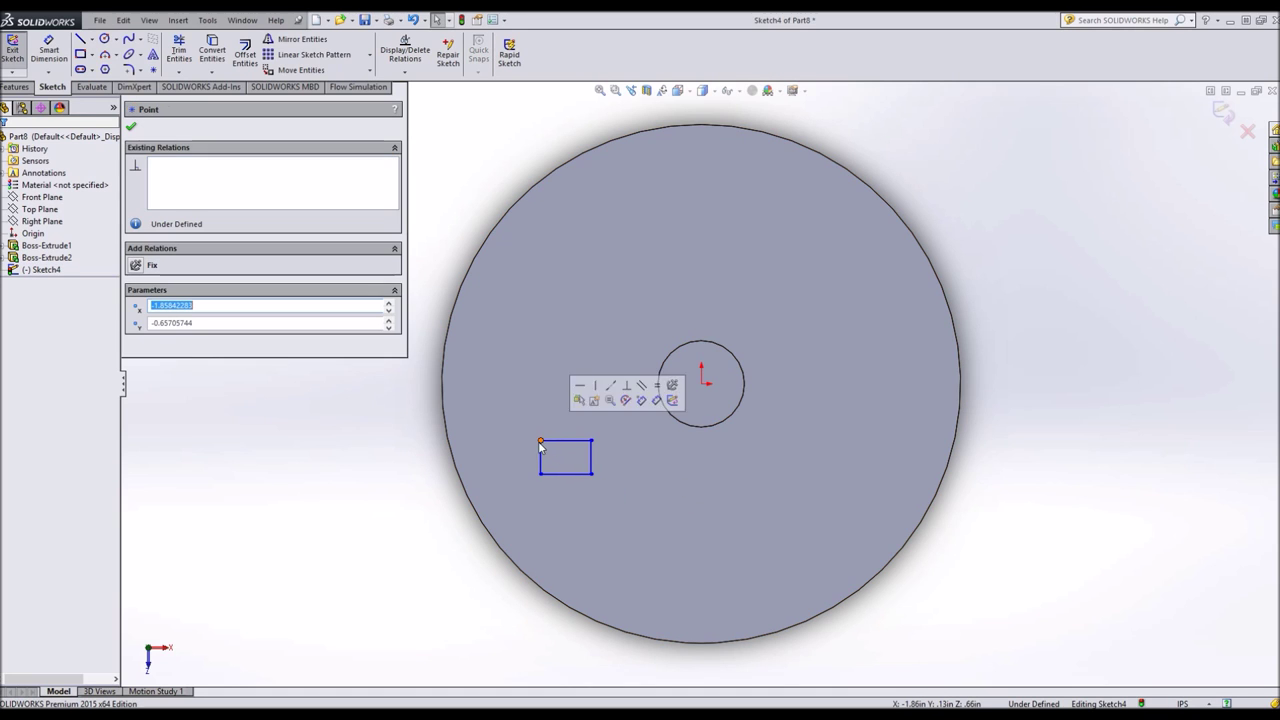
{"action": "key", "text": "Escape"}
{"action": "left_click", "coordinate": [449, 458], "text": "ctrl"}
{"action": "left_click", "coordinate": [147, 361]}
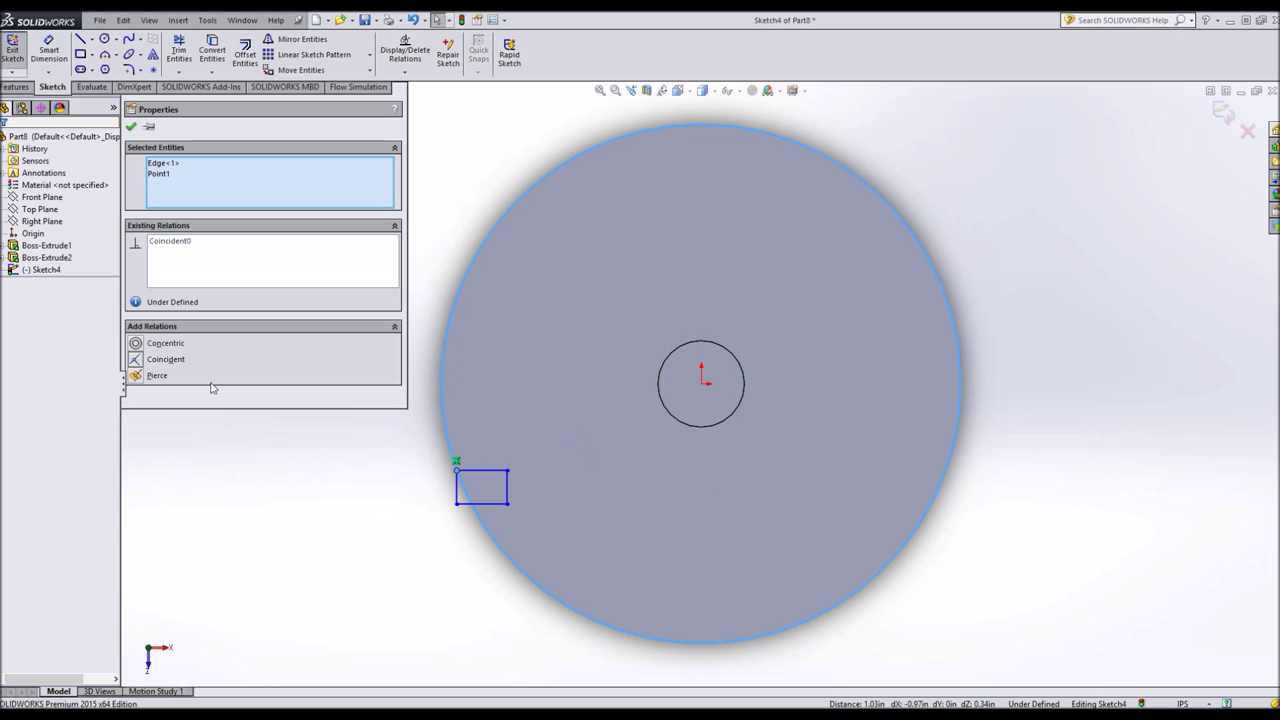
{"action": "left_click", "coordinate": [456, 504]}
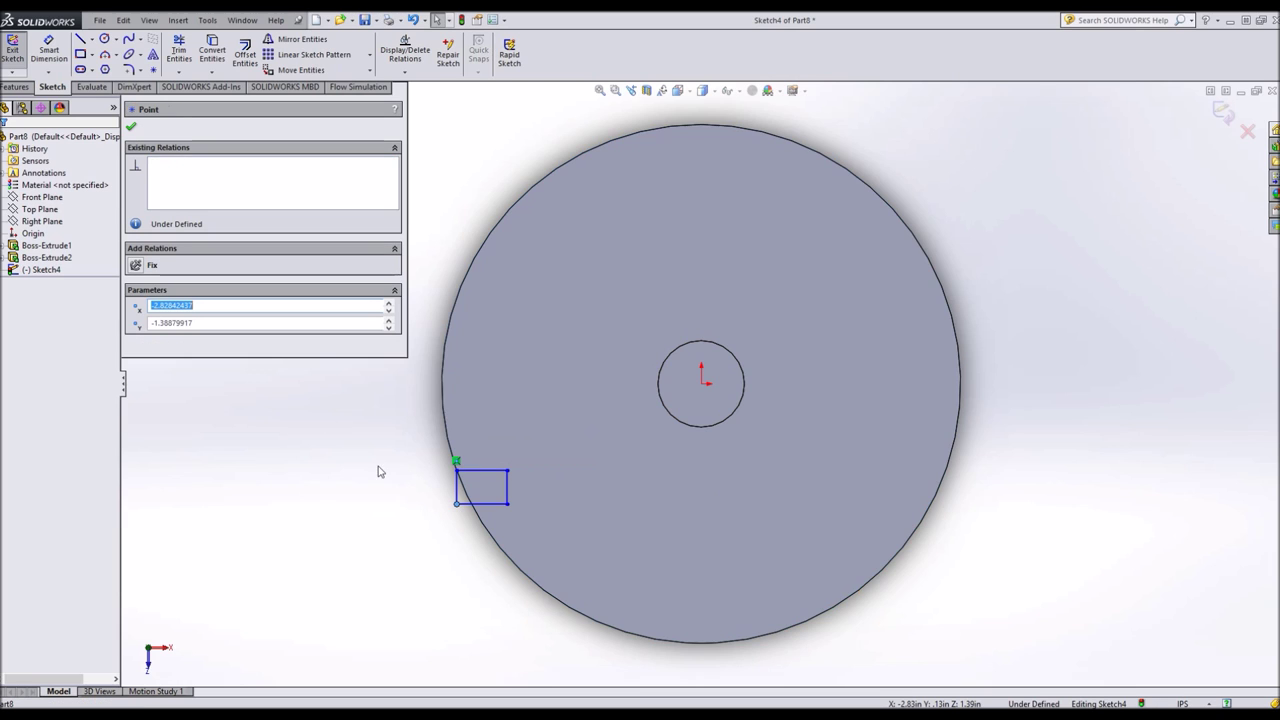
{"action": "left_click", "coordinate": [527, 578], "text": "ctrl"}
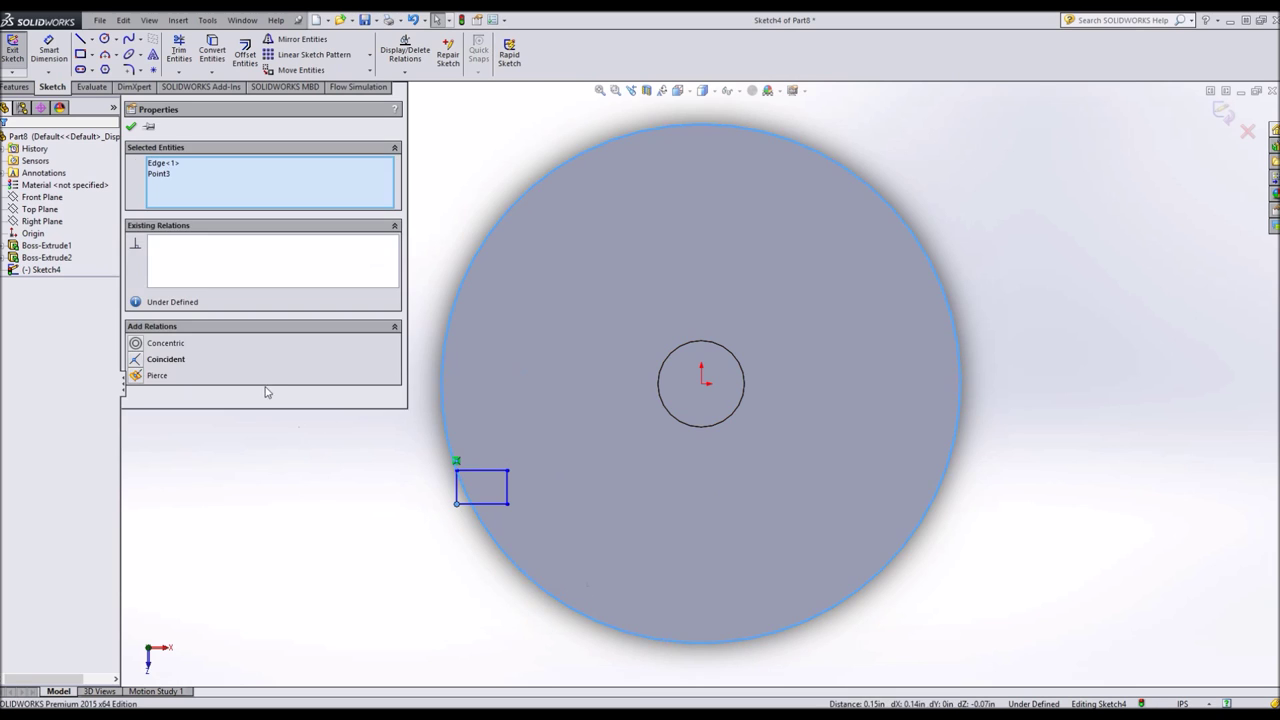
{"action": "left_click", "coordinate": [140, 360]}
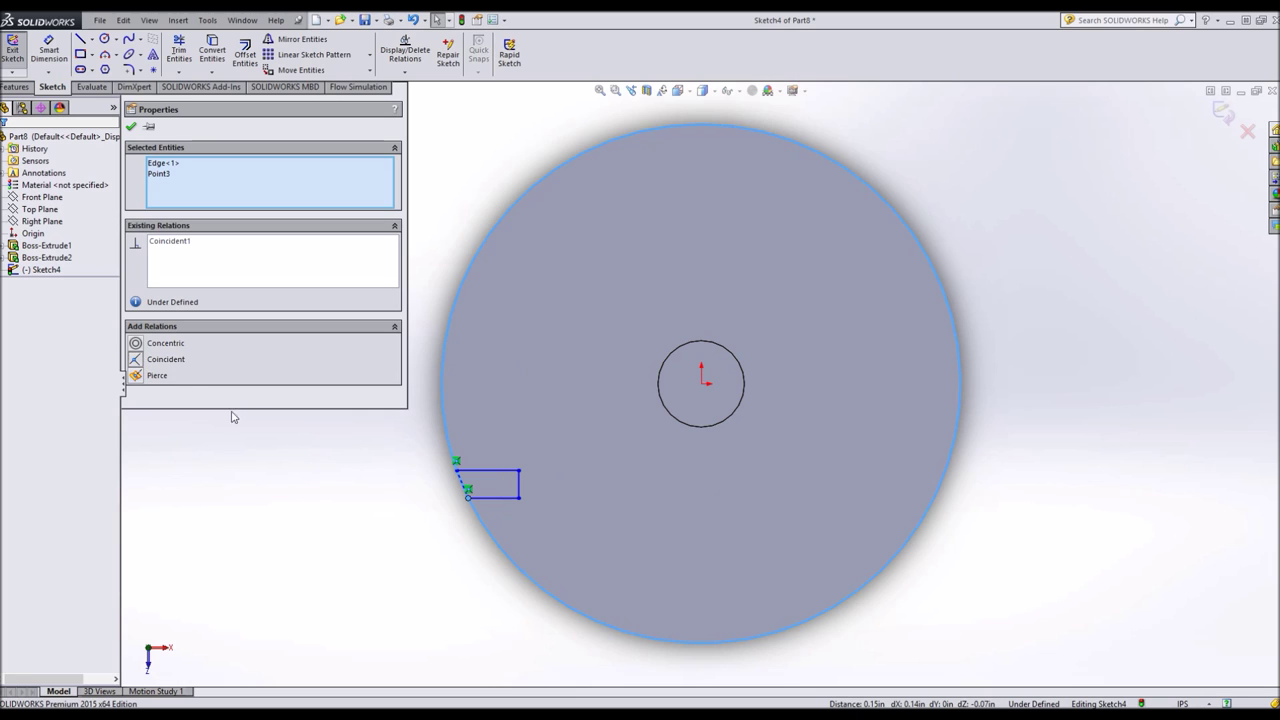
Make the rectangle's opposite edges parallel.
{"action": "left_click", "coordinate": [489, 498]}
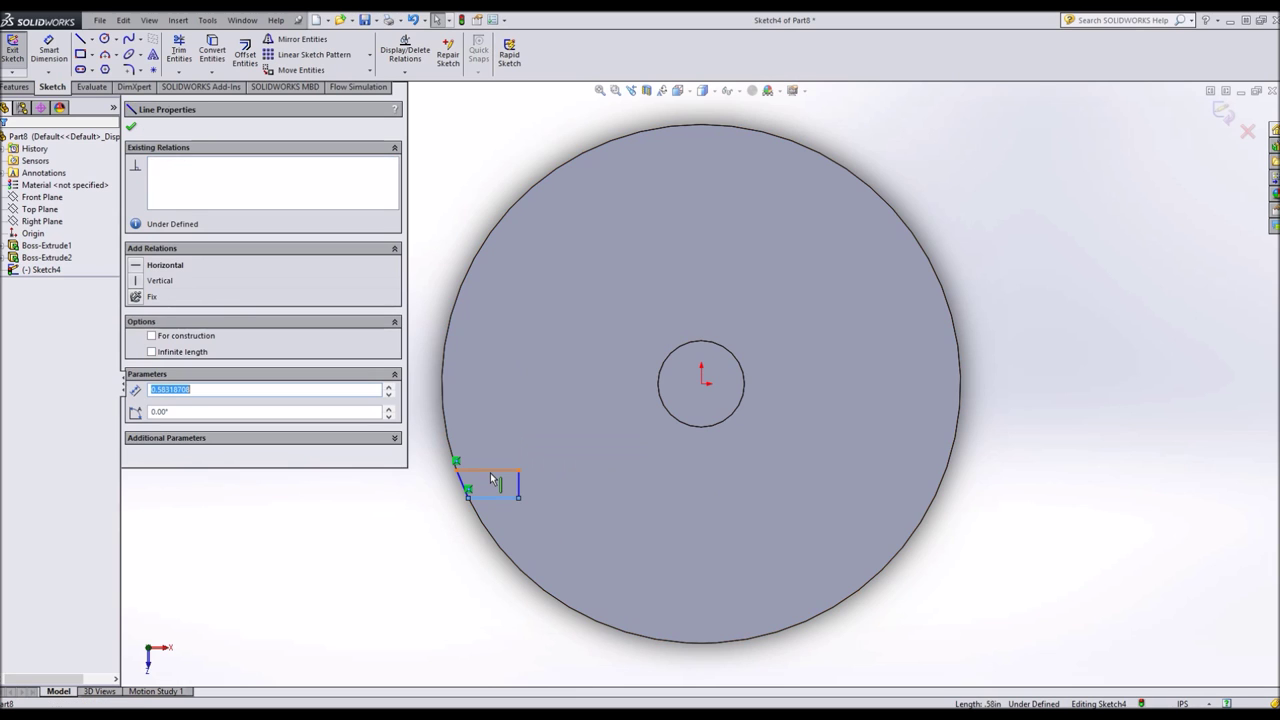
{"action": "left_click", "coordinate": [490, 472], "text": "ctrl"}
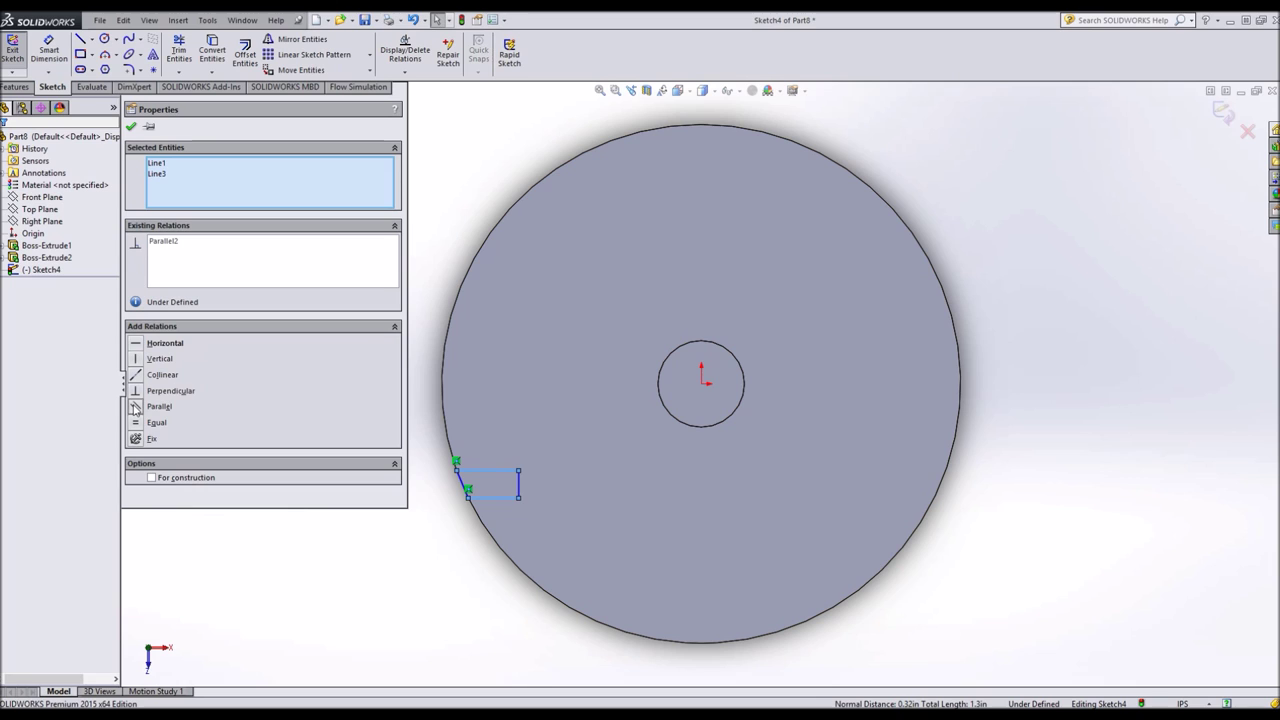
{"action": "left_click", "coordinate": [519, 488]}
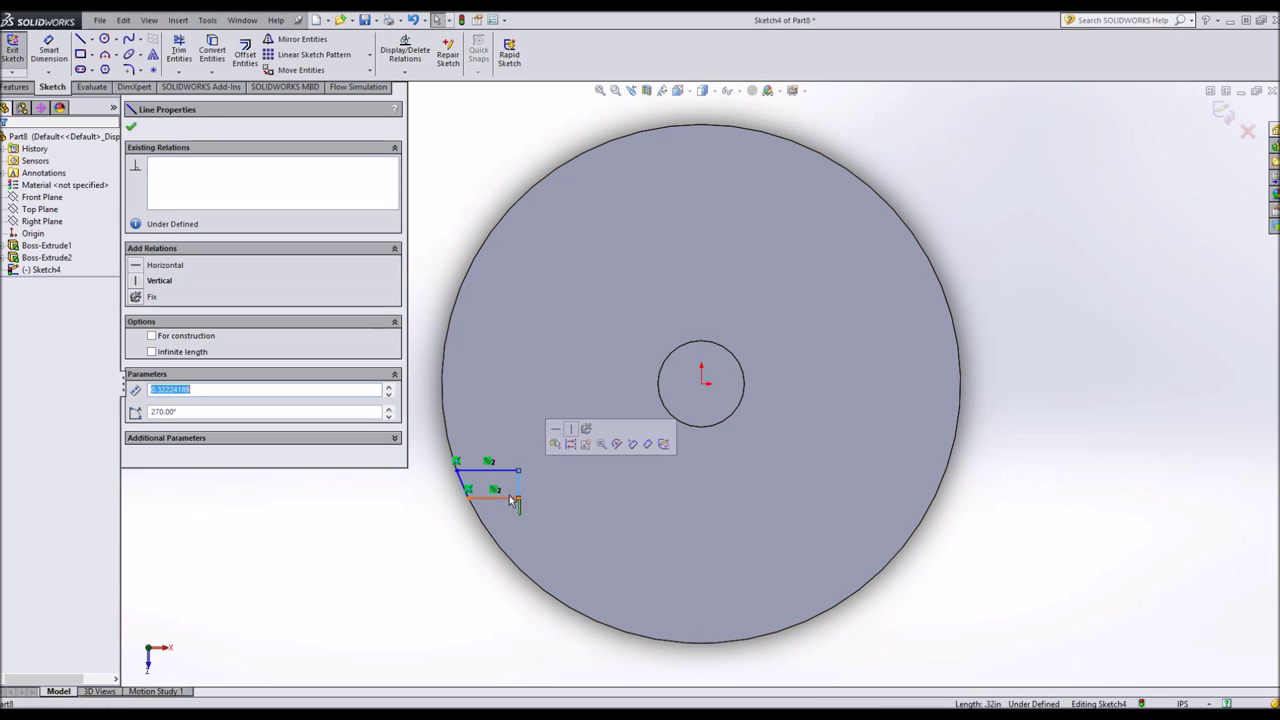
{"action": "left_click", "coordinate": [465, 490], "text": "ctrl"}
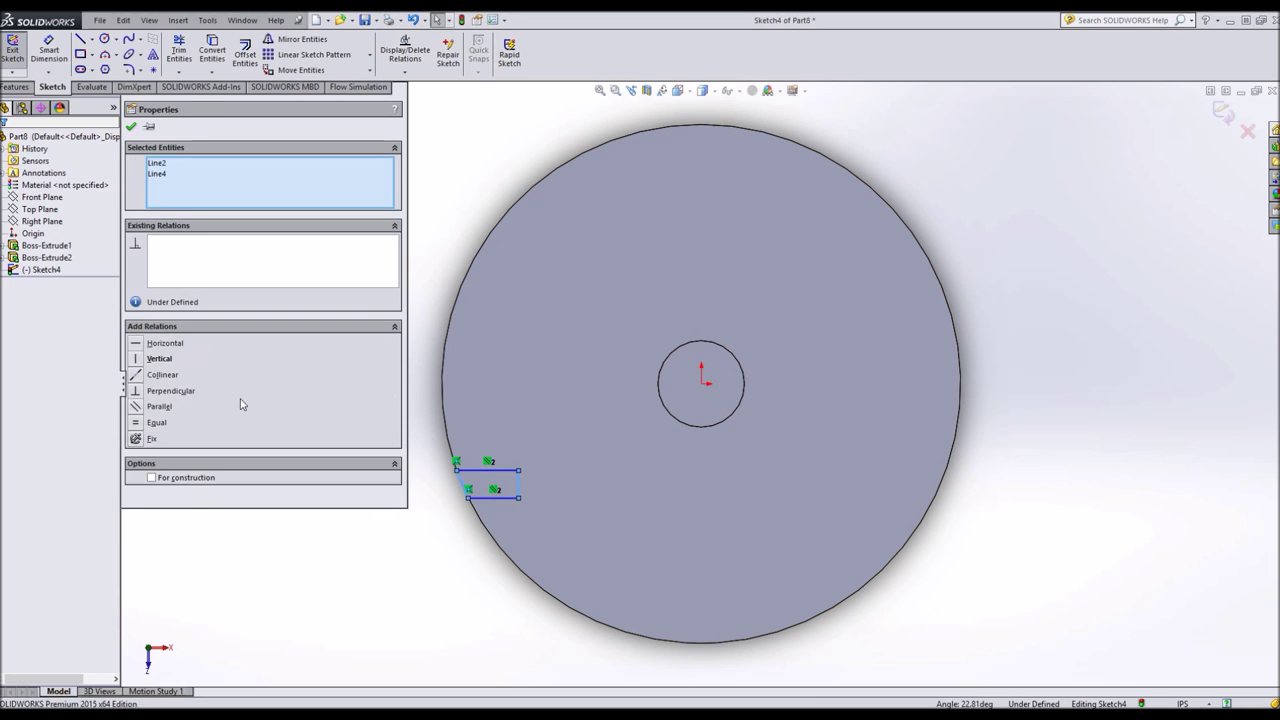
{"action": "left_click", "coordinate": [134, 408]}
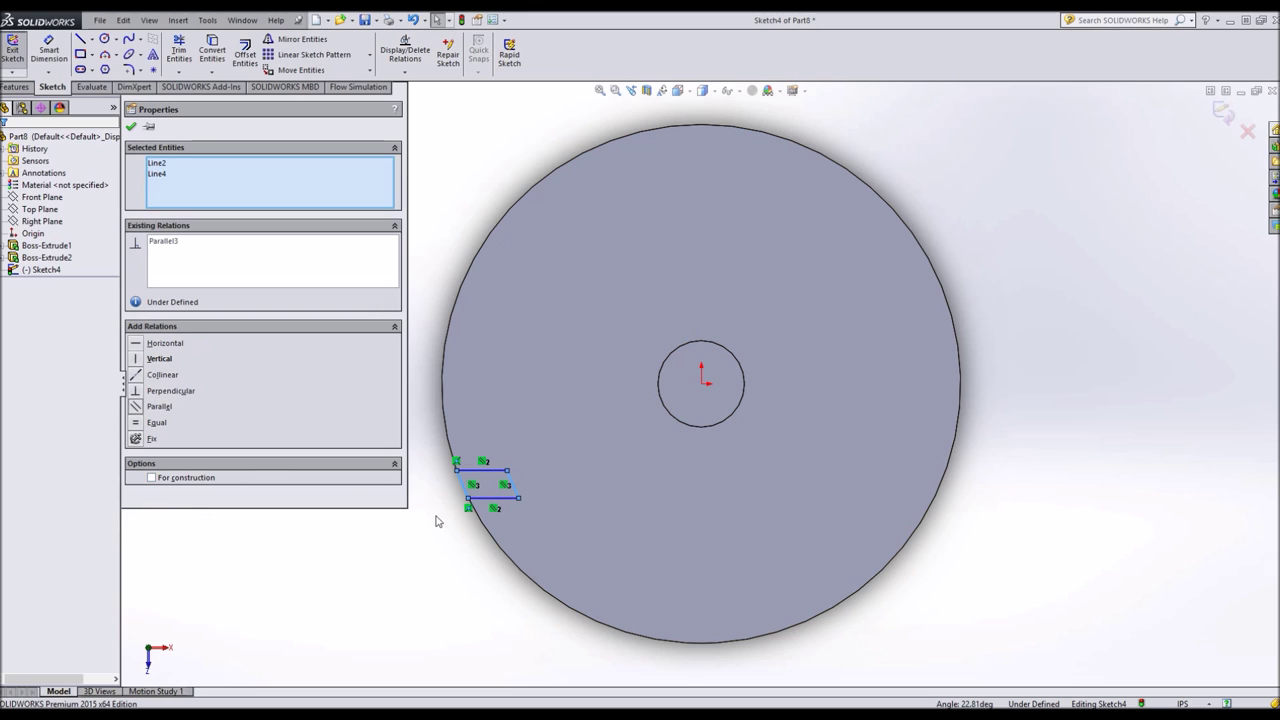
Make a side edge perpendicular to the bottom edge and equal in length.
{"action": "left_click", "coordinate": [462, 489], "text": "ctrl"}
{"action": "left_click", "coordinate": [464, 491], "text": "ctrl"}
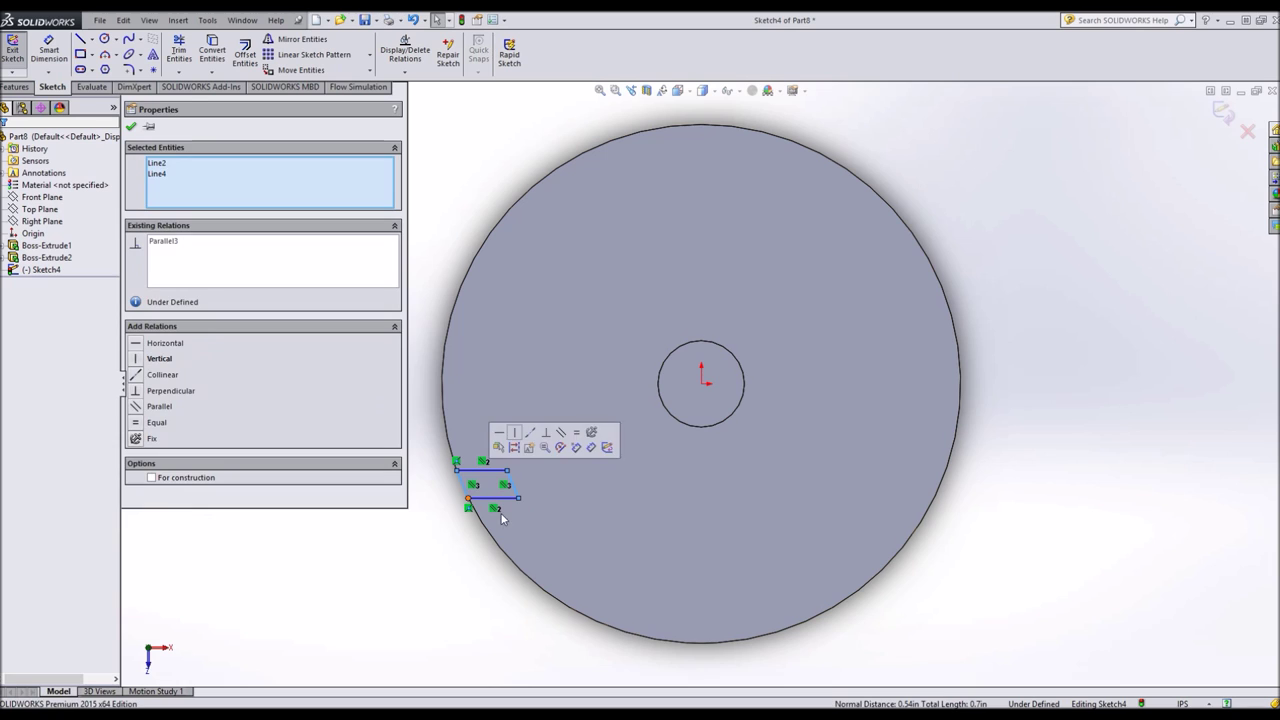
{"action": "left_click", "coordinate": [485, 497], "text": "ctrl"}
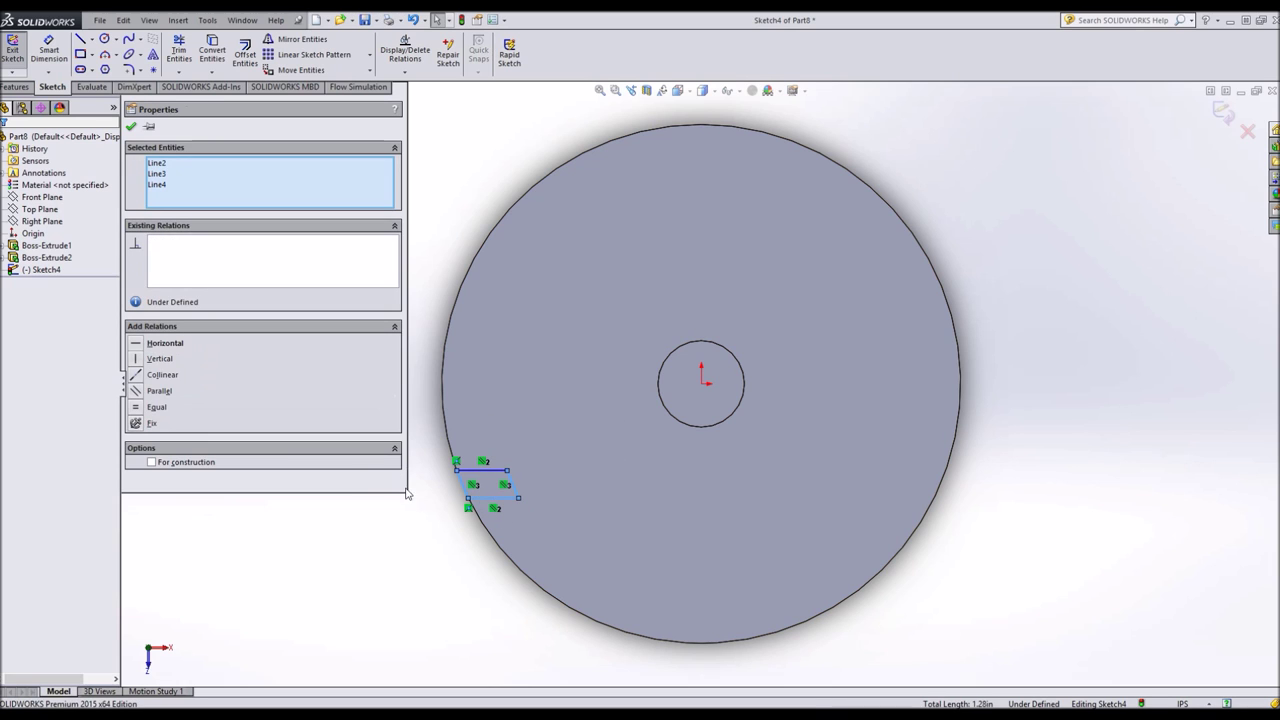
{"action": "left_click", "coordinate": [475, 548]}
{"action": "left_click", "coordinate": [471, 491]}
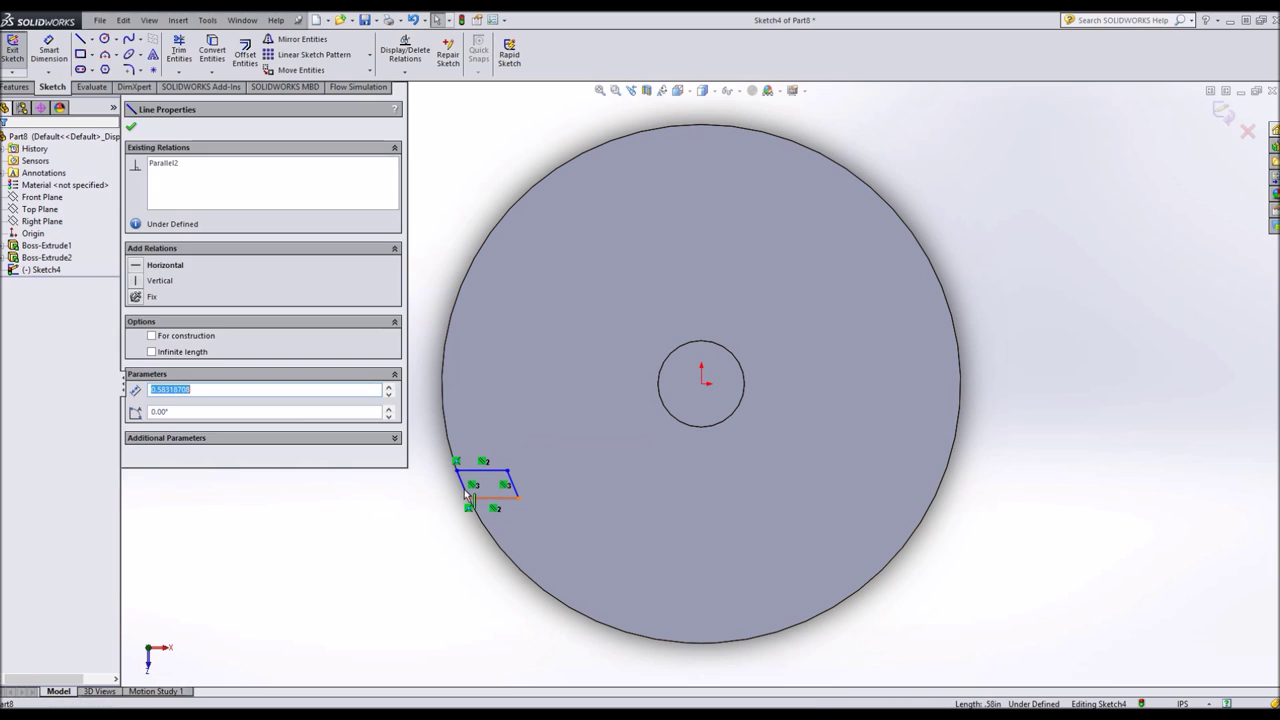
{"action": "left_click", "coordinate": [465, 494], "text": "ctrl"}
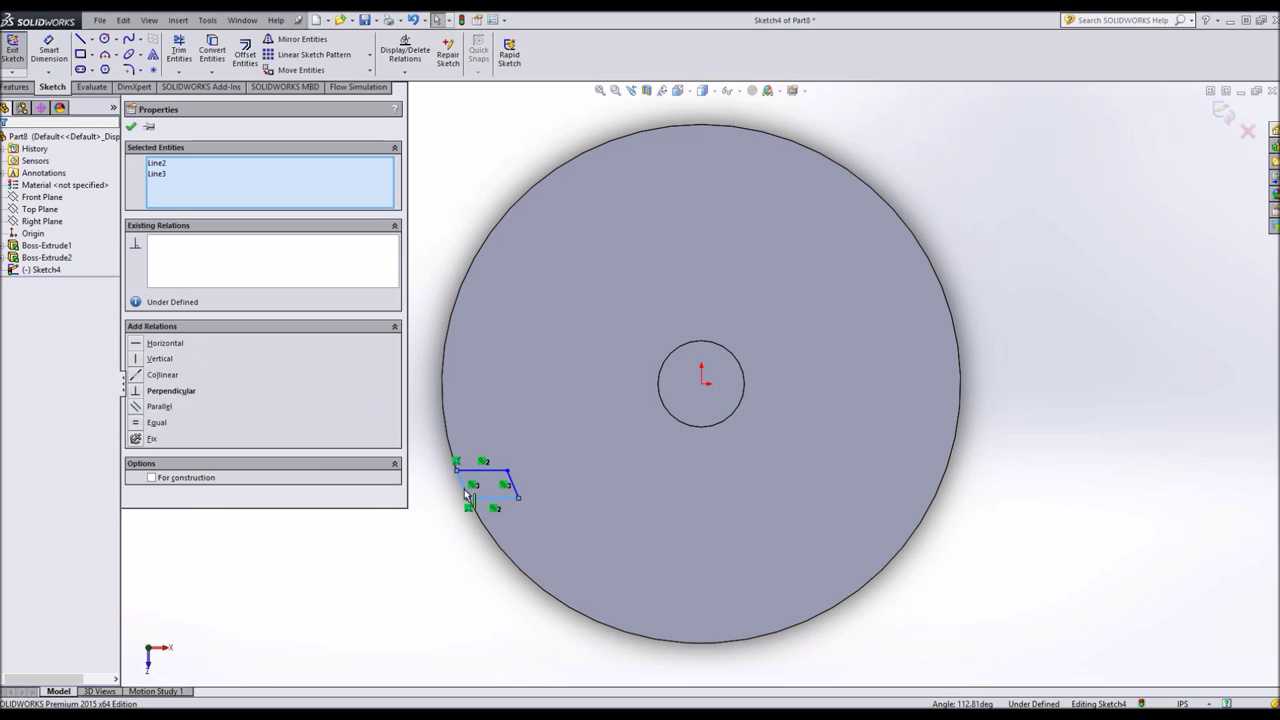
{"action": "left_click", "coordinate": [135, 391]}
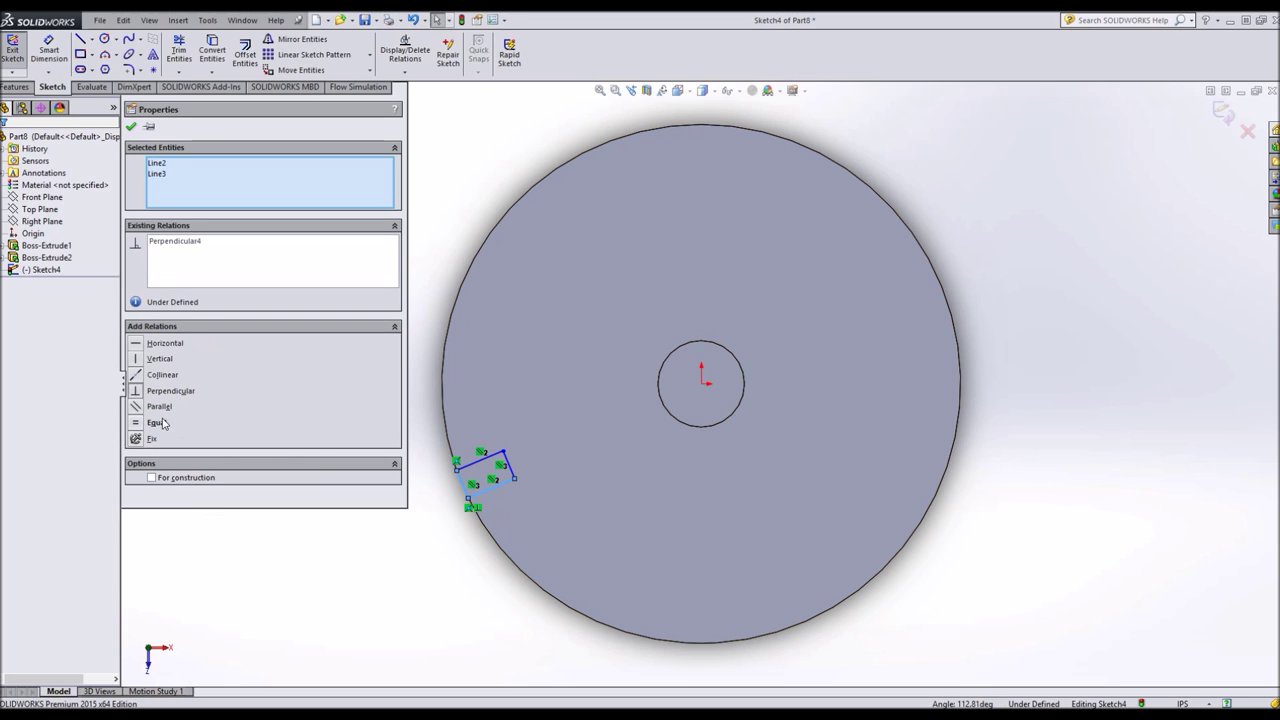
{"action": "left_click", "coordinate": [148, 423]}
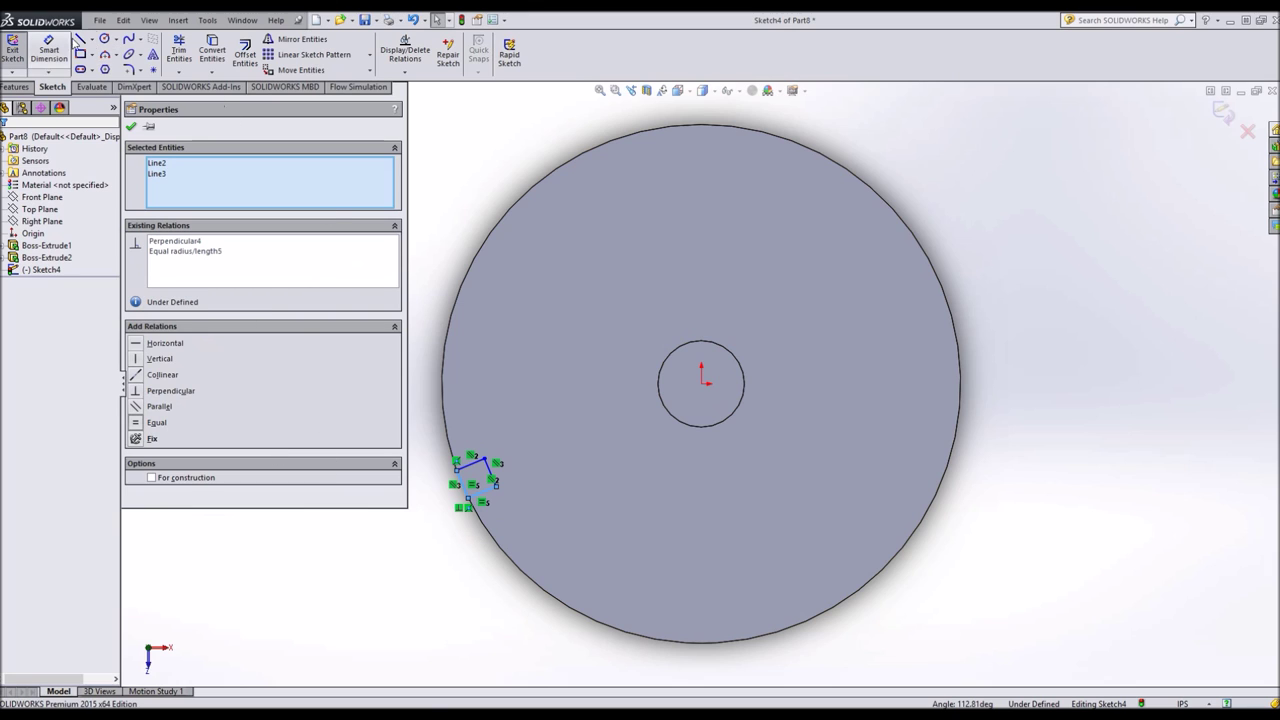
{"action": "left_click", "coordinate": [90, 40]}
Draw a horizontal centerline left from the disc centre and one from the square's corner to the centre.
{"action": "left_click", "coordinate": [110, 69]}
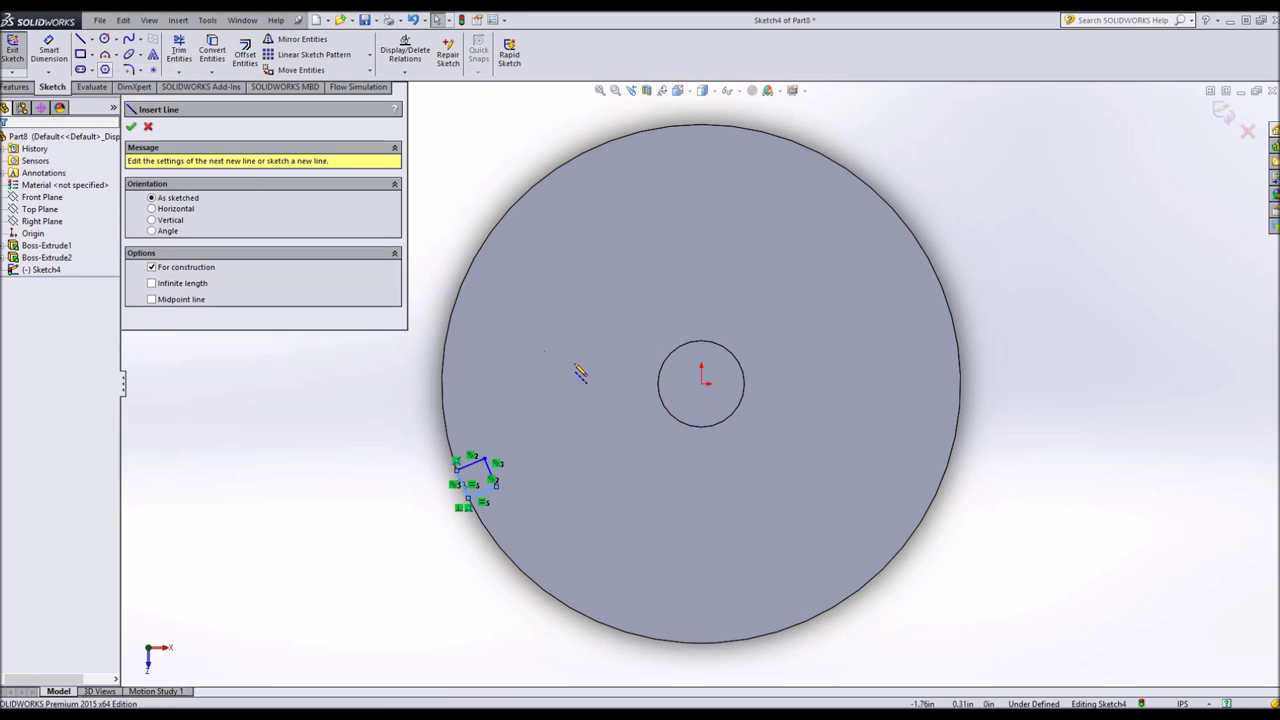
{"action": "left_click", "coordinate": [703, 384]}
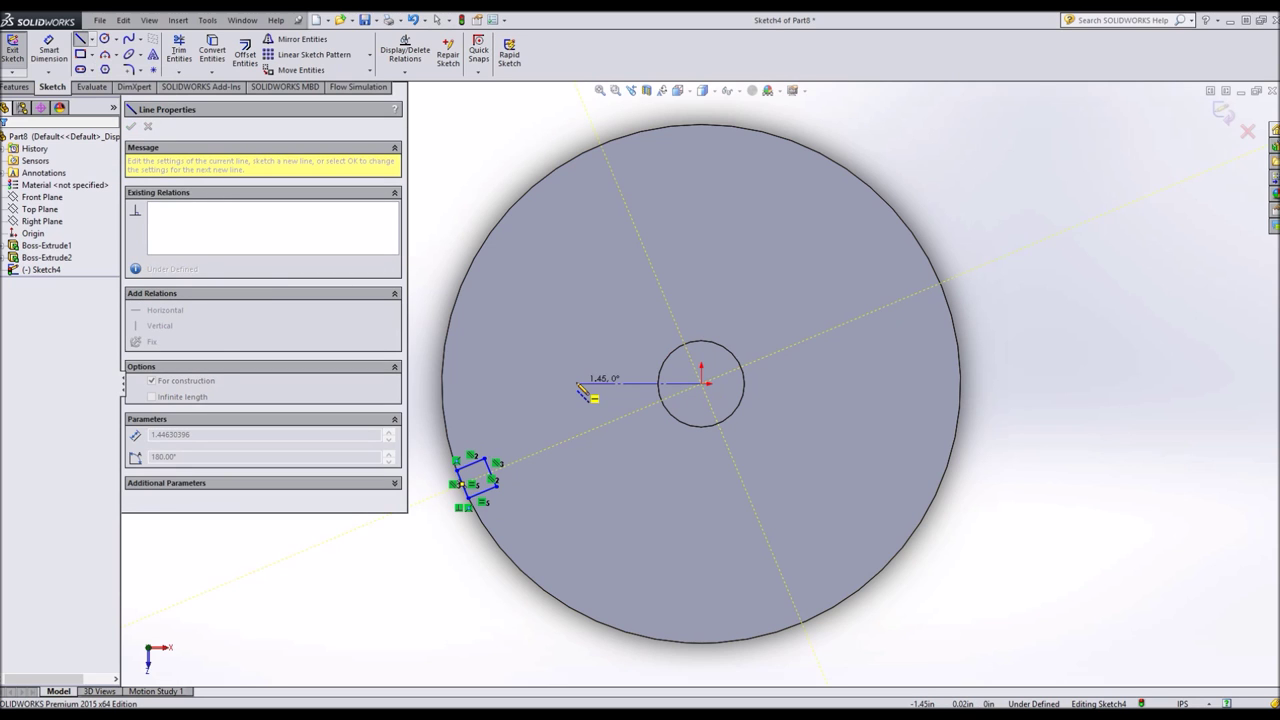
{"action": "left_click", "coordinate": [577, 384]}
{"action": "key", "text": "Escape"}
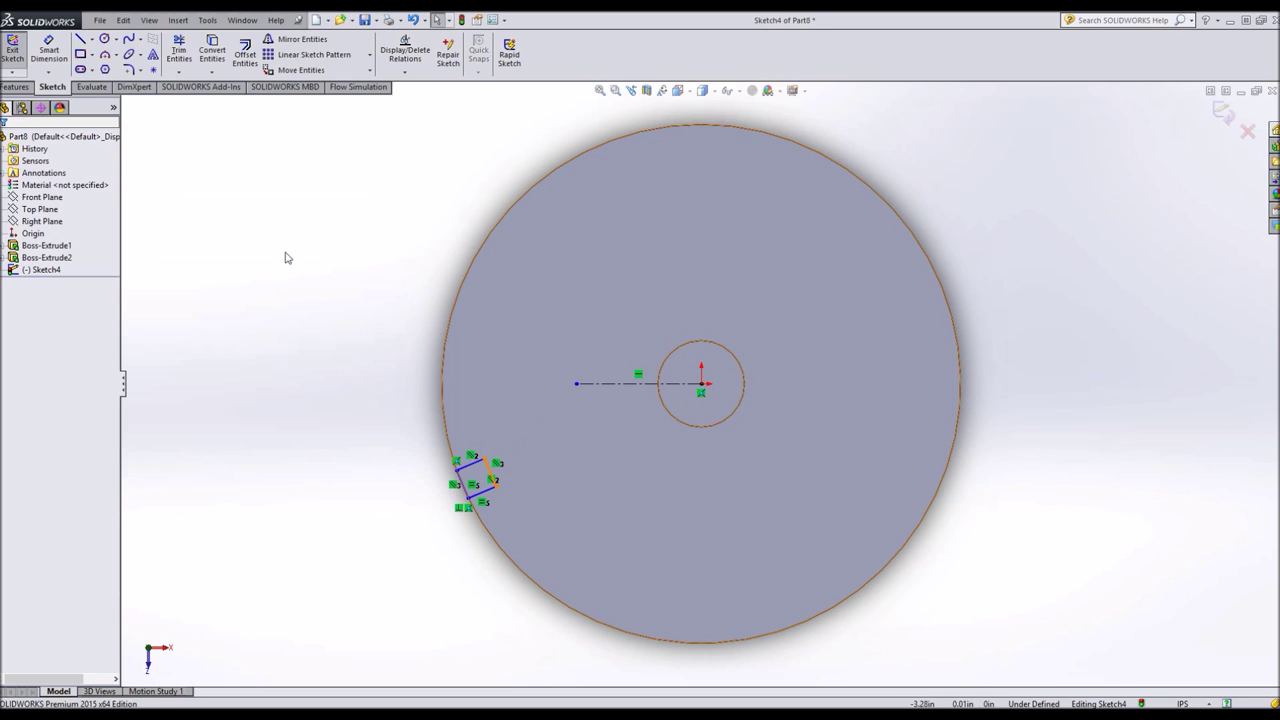
{"action": "left_click", "coordinate": [91, 39]}
{"action": "left_click", "coordinate": [115, 65]}
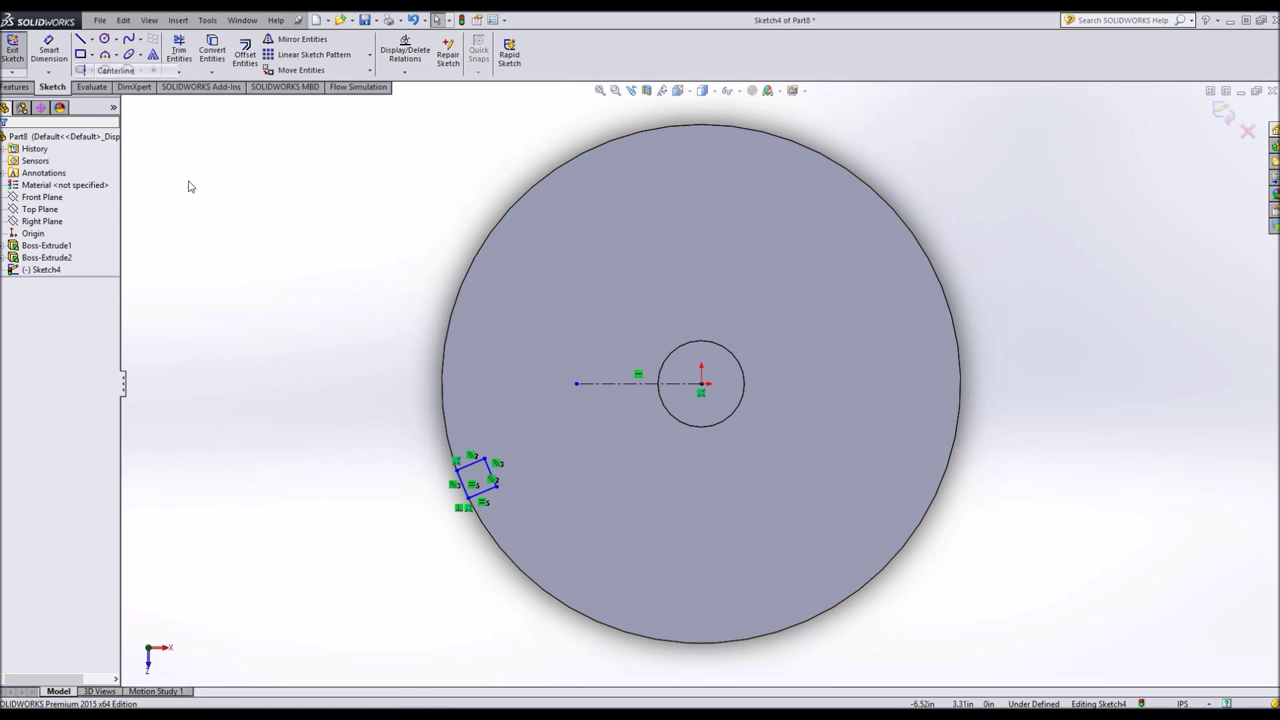
{"action": "left_click", "coordinate": [490, 472]}
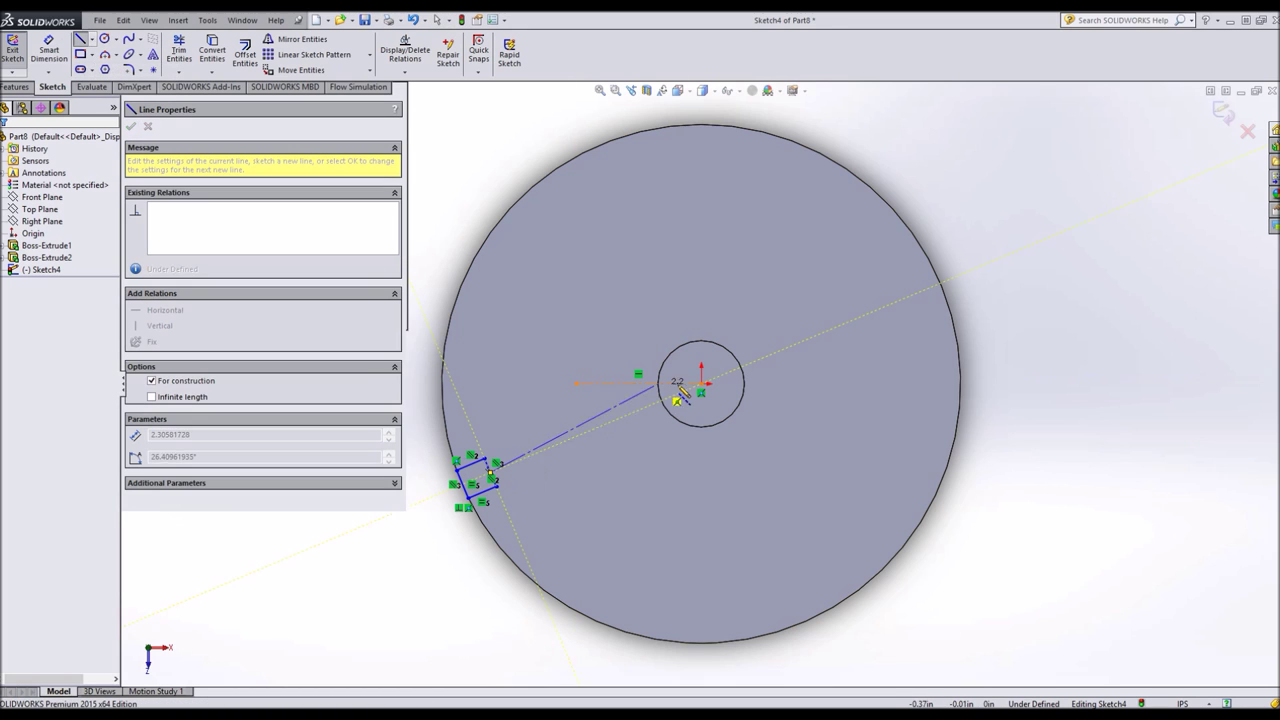
{"action": "double_click", "coordinate": [703, 389]}
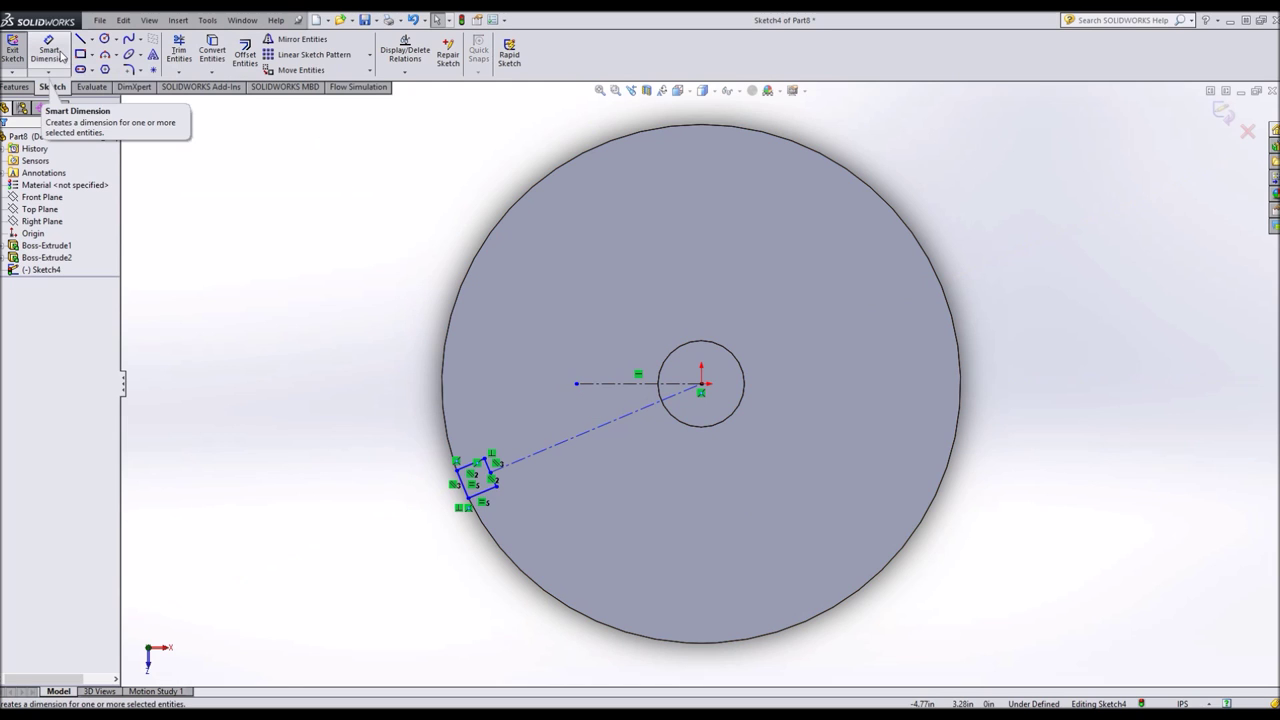
Dimension the horizontal centerline to 1.00 and the angle between the centerlines to 45°.
{"action": "left_click", "coordinate": [70, 58]}
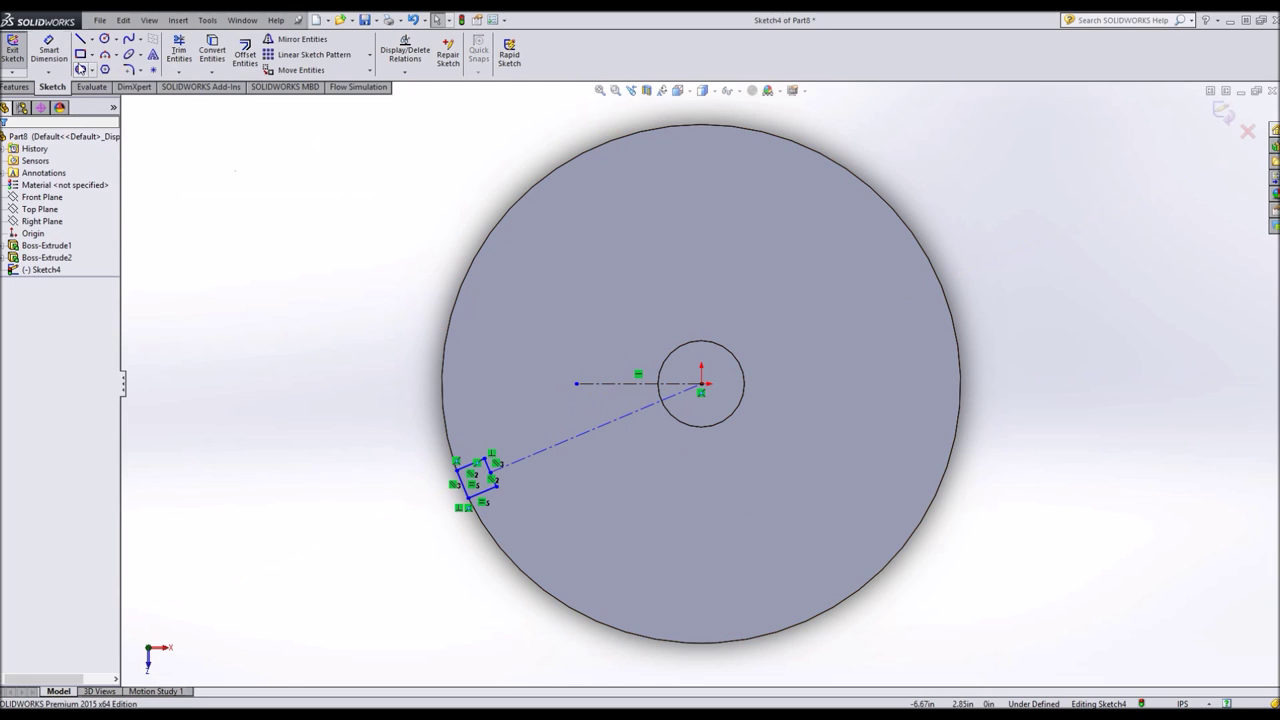
{"action": "left_click", "coordinate": [615, 382]}
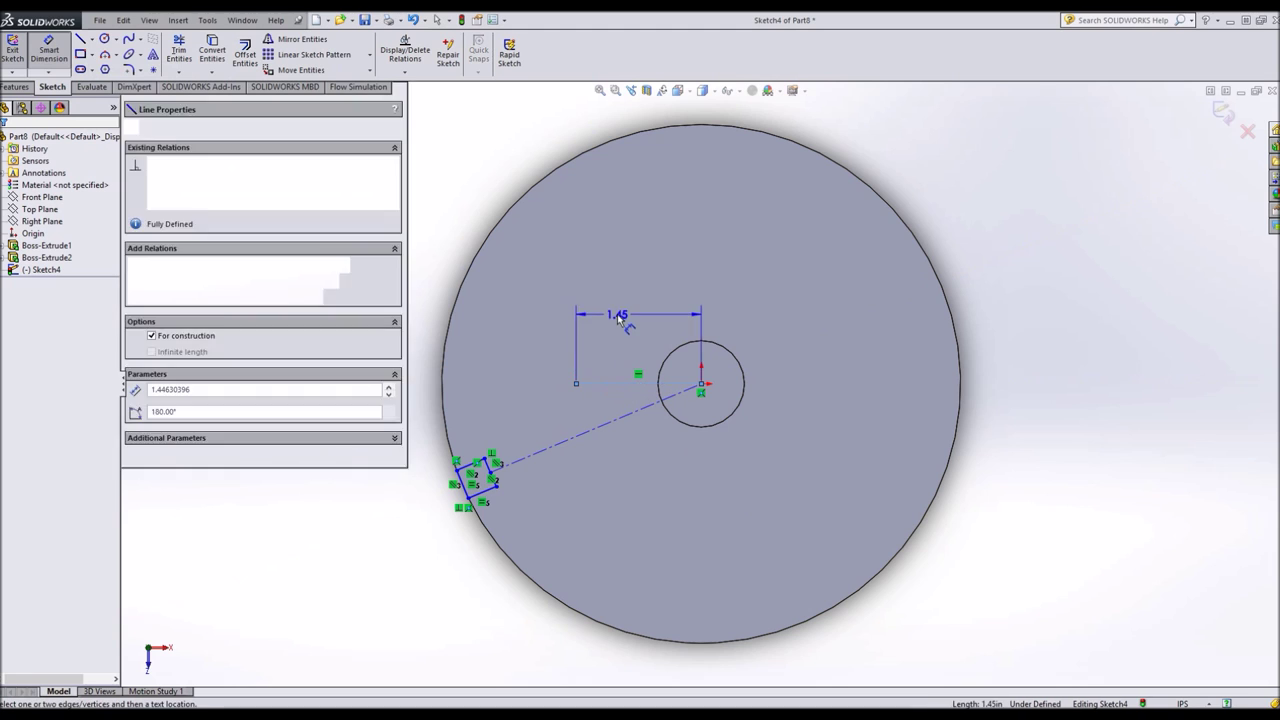
{"action": "left_click", "coordinate": [779, 307]}
{"action": "type", "text": "1"}
{"action": "key", "text": "Return"}
{"action": "key", "text": "Escape"}
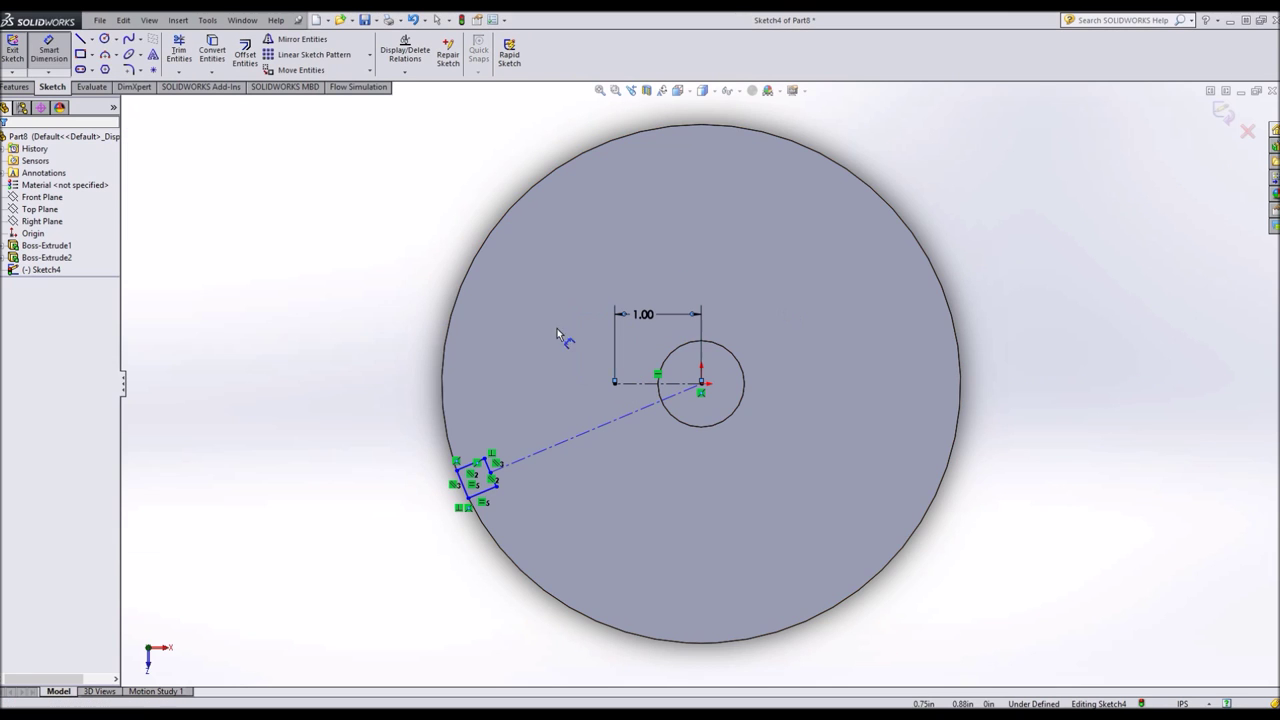
{"action": "left_click", "coordinate": [45, 48]}
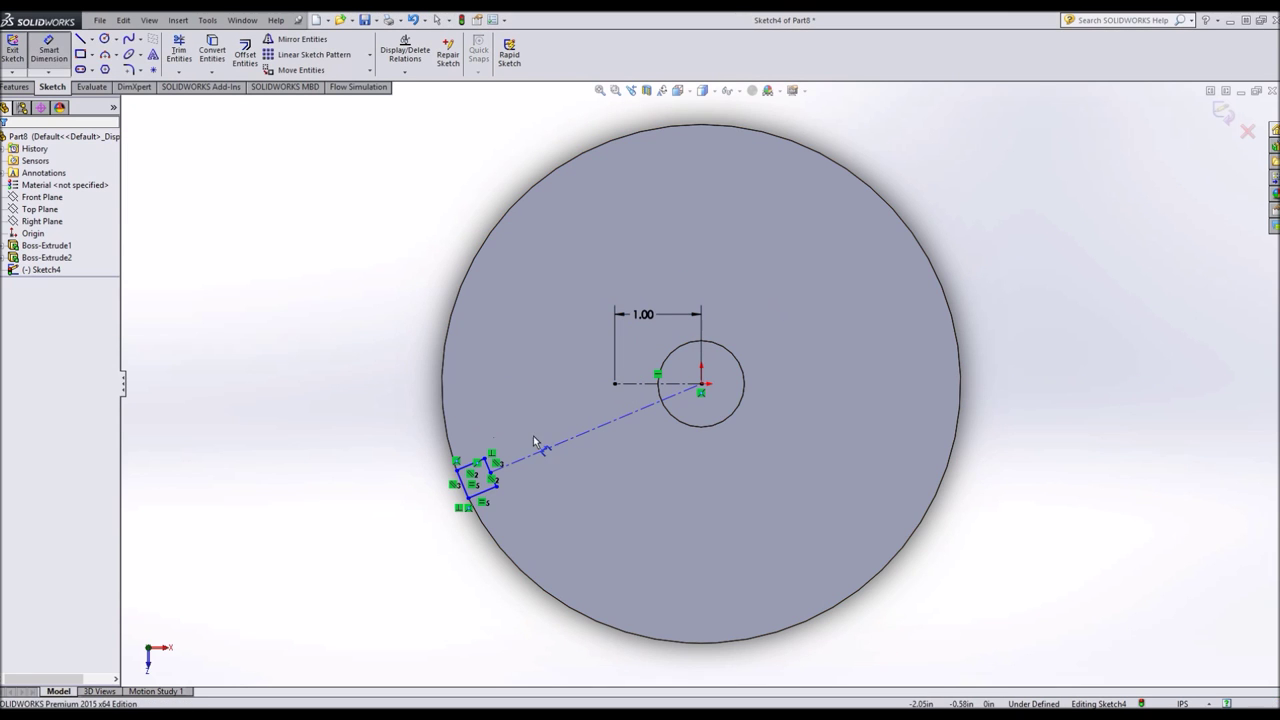
{"action": "left_click", "coordinate": [580, 428]}
{"action": "left_click", "coordinate": [620, 385]}
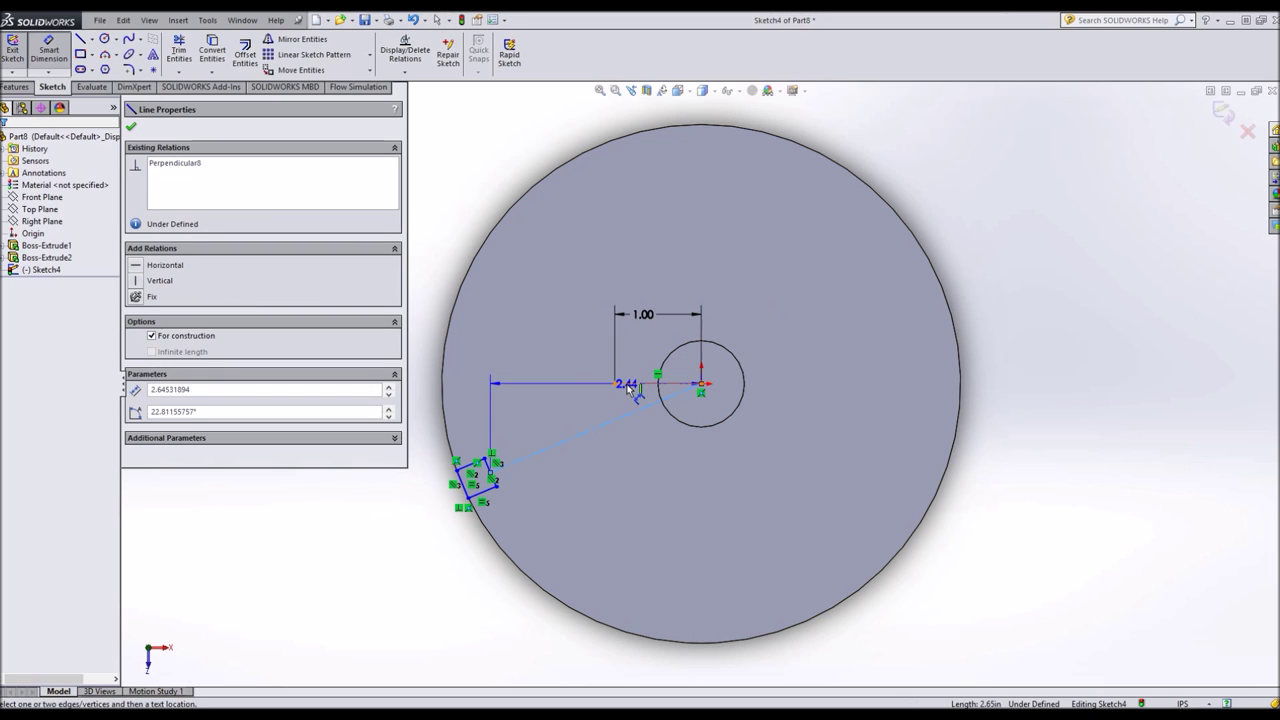
{"action": "left_click", "coordinate": [566, 418]}
{"action": "type", "text": "45"}
{"action": "key", "text": "Return"}
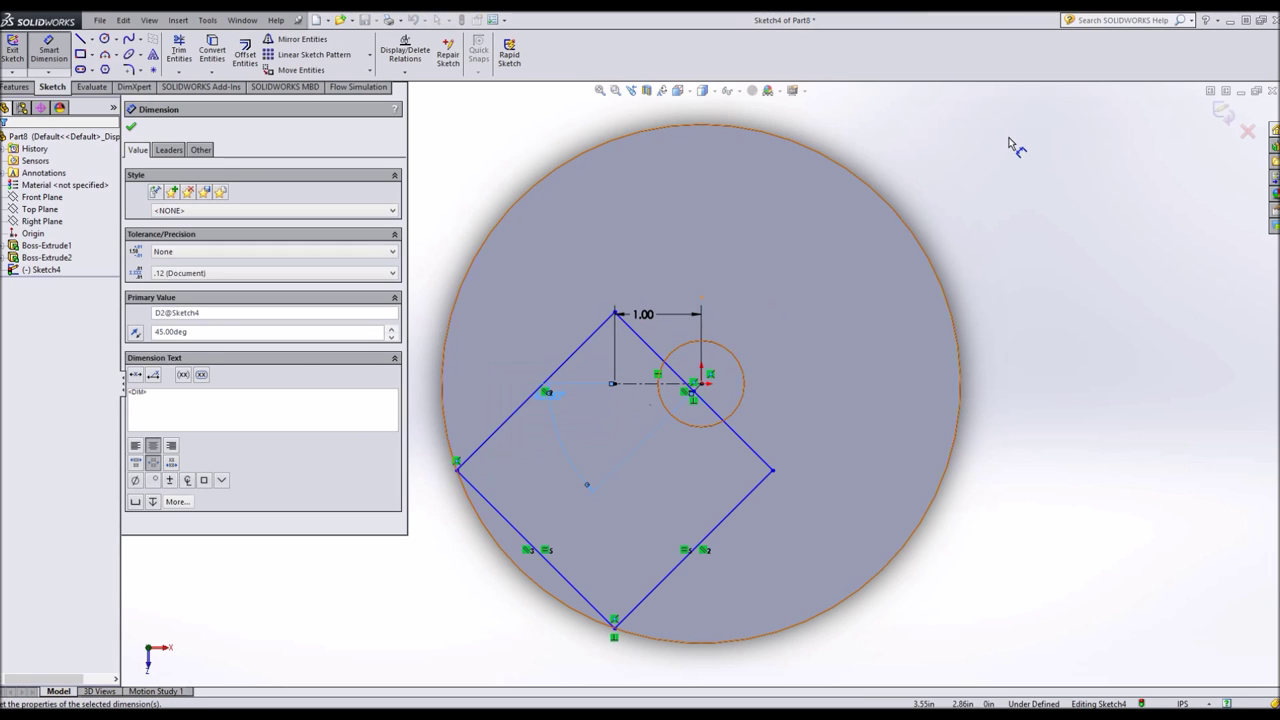
{"action": "key", "text": "Escape"}
Dimension the square's side to 0.1 in, fully defining the sketch.
{"action": "left_click", "coordinate": [503, 531]}
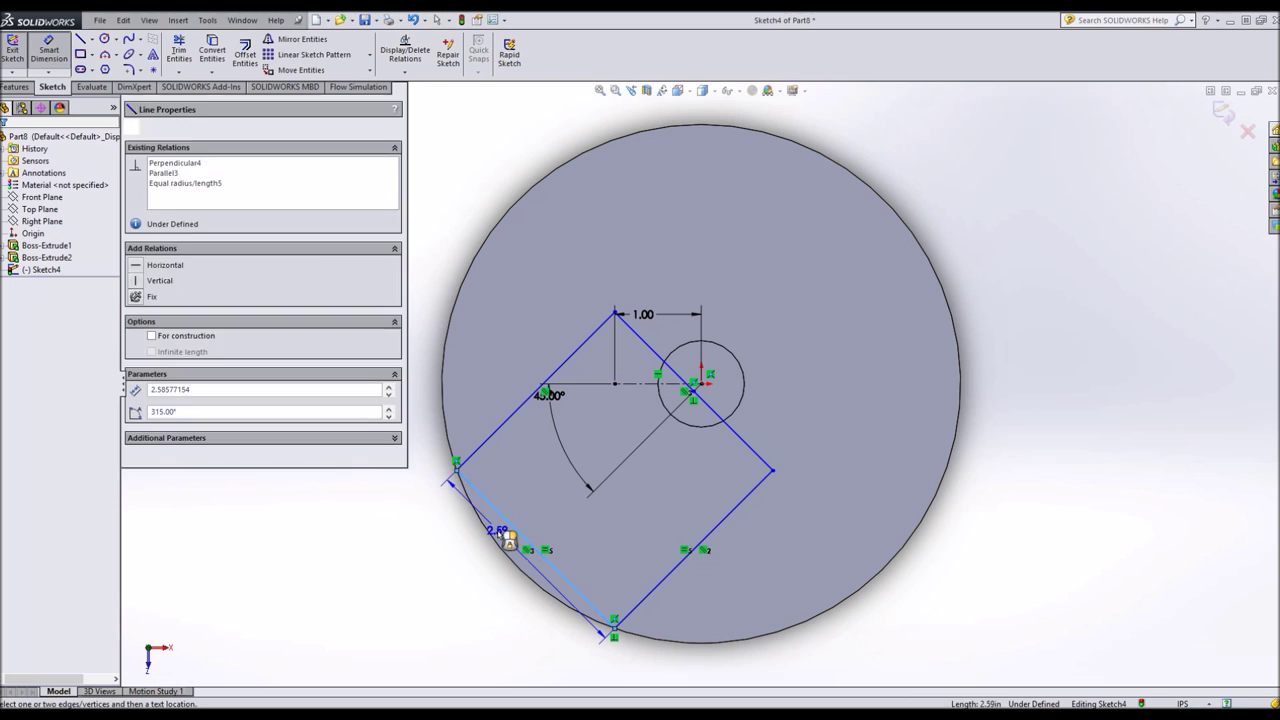
{"action": "left_click", "coordinate": [505, 535]}
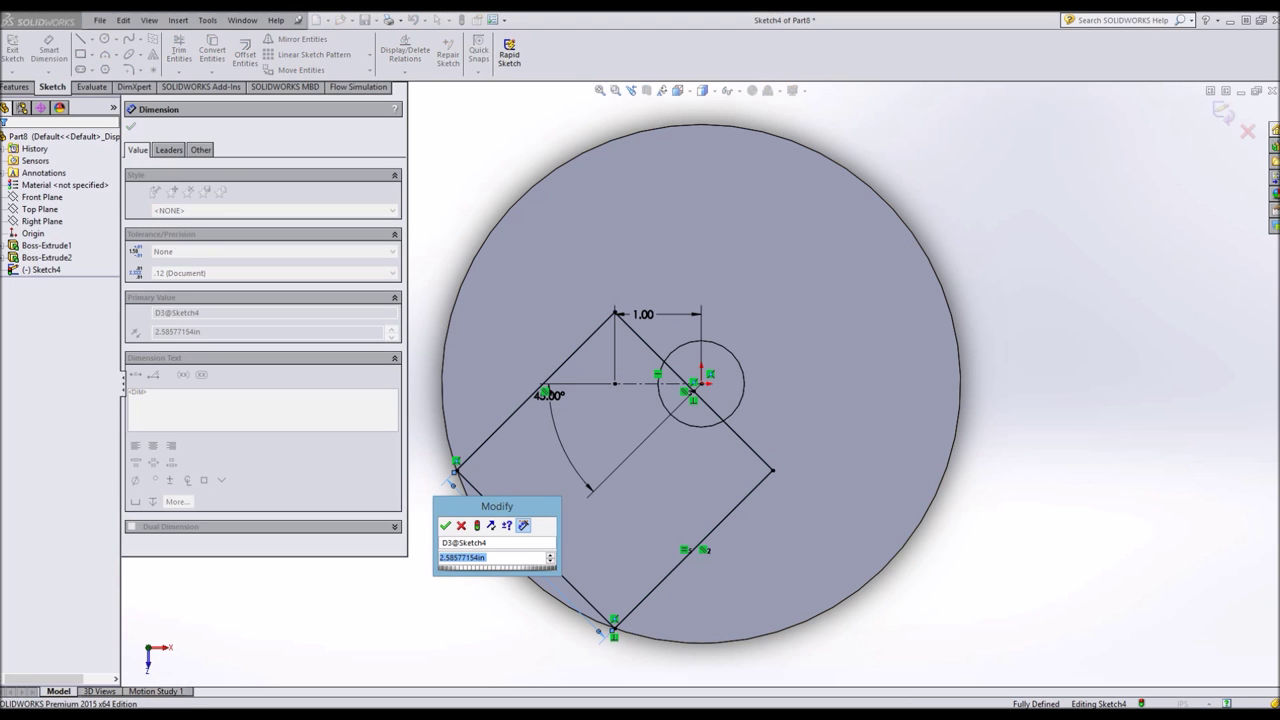
{"action": "type", "text": "0.1"}
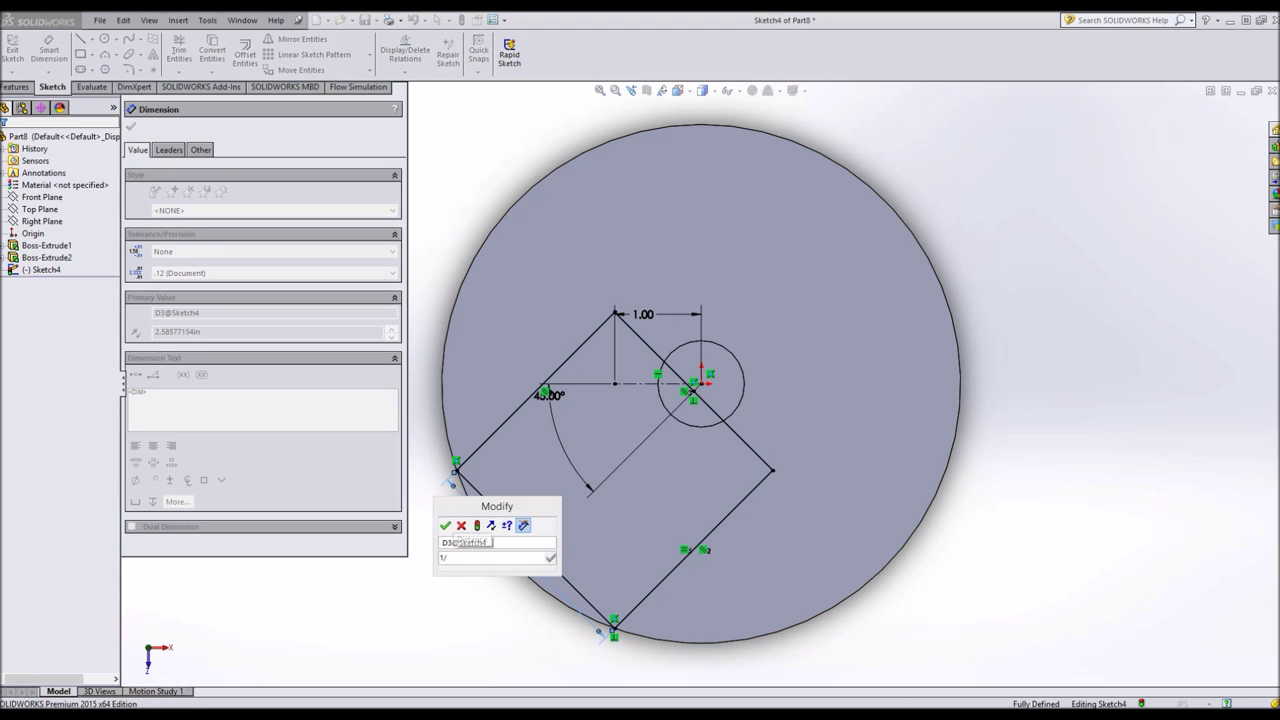
{"action": "key", "text": "Return"}
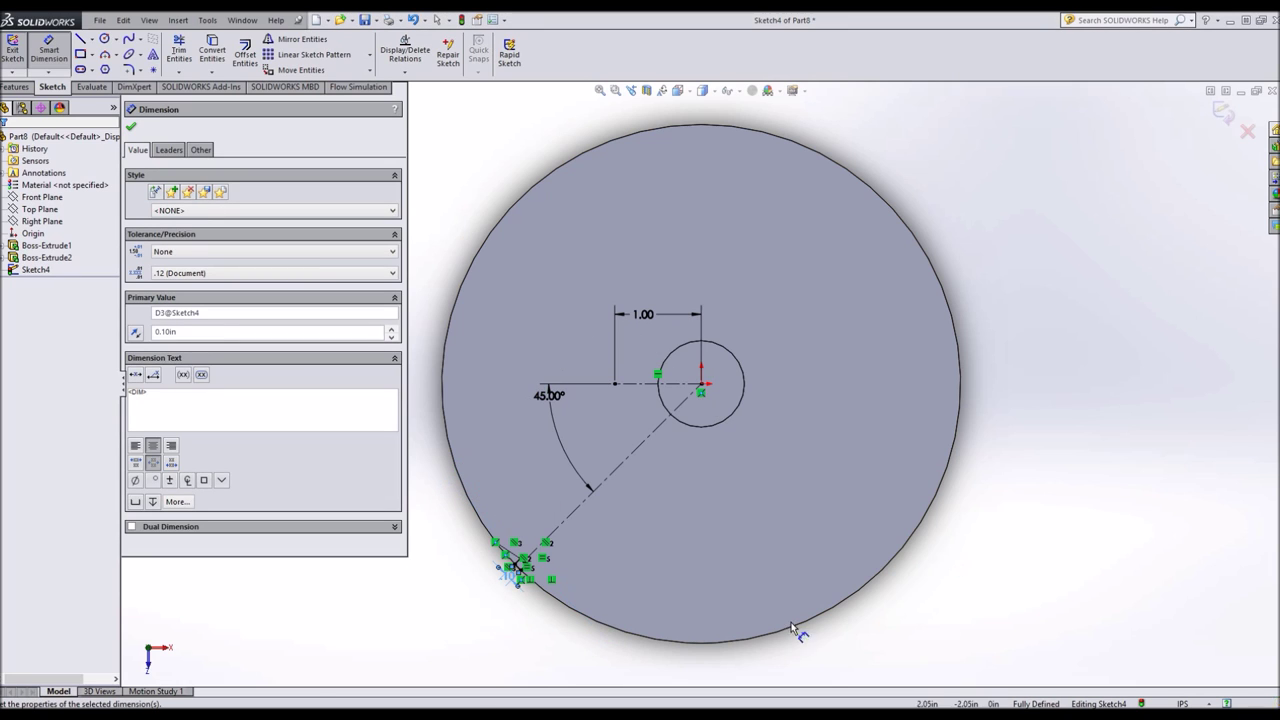
{"action": "left_click", "coordinate": [390, 684]}
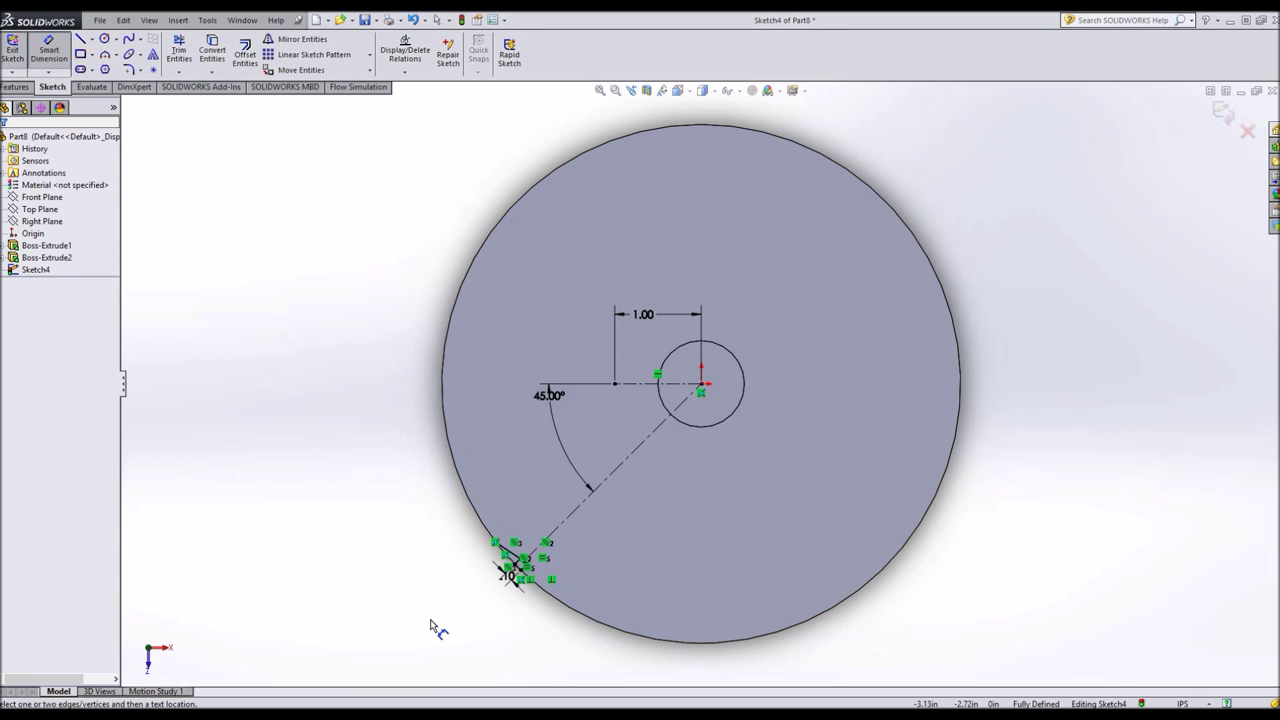
{"action": "key", "text": "Escape"}
Exit the square sketch, orbit to show the hub on the disc, and select the Front Plane.
{"action": "key", "text": "ctrl+b"}
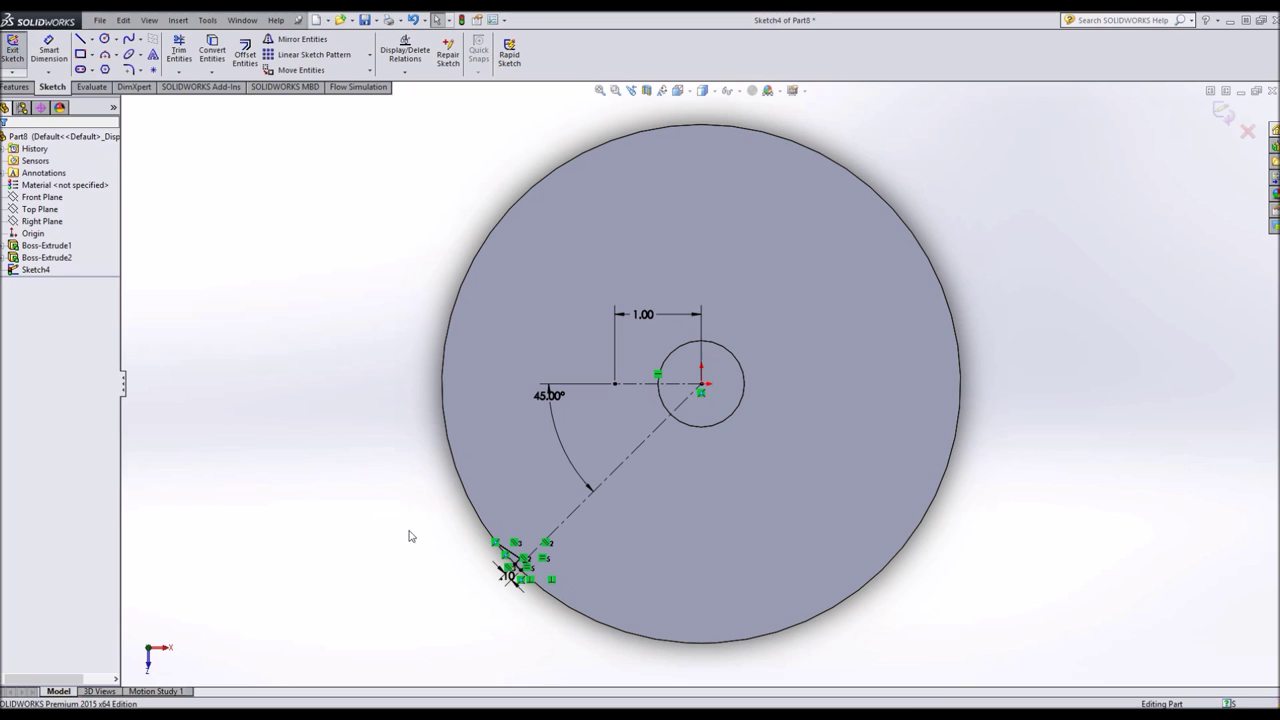
{"action": "mouse_move", "coordinate": [557, 569]}
{"action": "middle_mouse_down"}
{"action": "mouse_move", "coordinate": [560, 523]}
{"action": "mouse_move", "coordinate": [503, 578]}
{"action": "middle_mouse_up"}
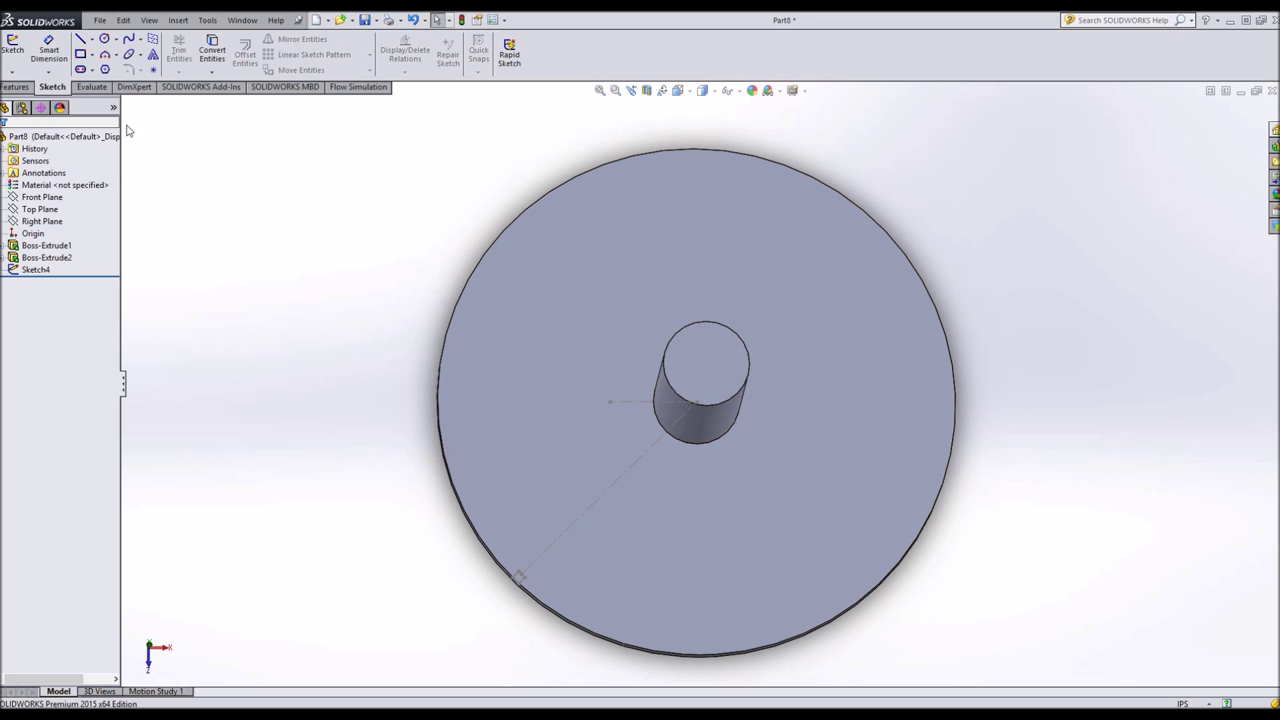
{"action": "left_click", "coordinate": [42, 209]}
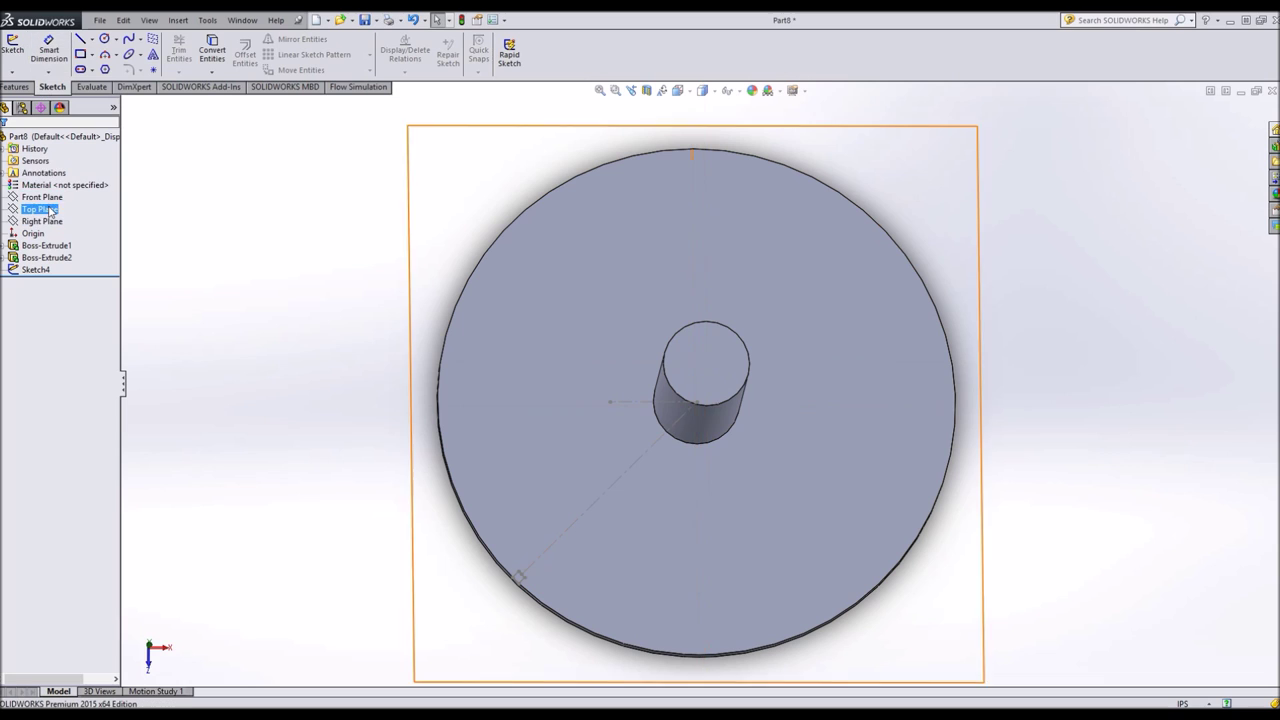
{"action": "left_click", "coordinate": [52, 198]}
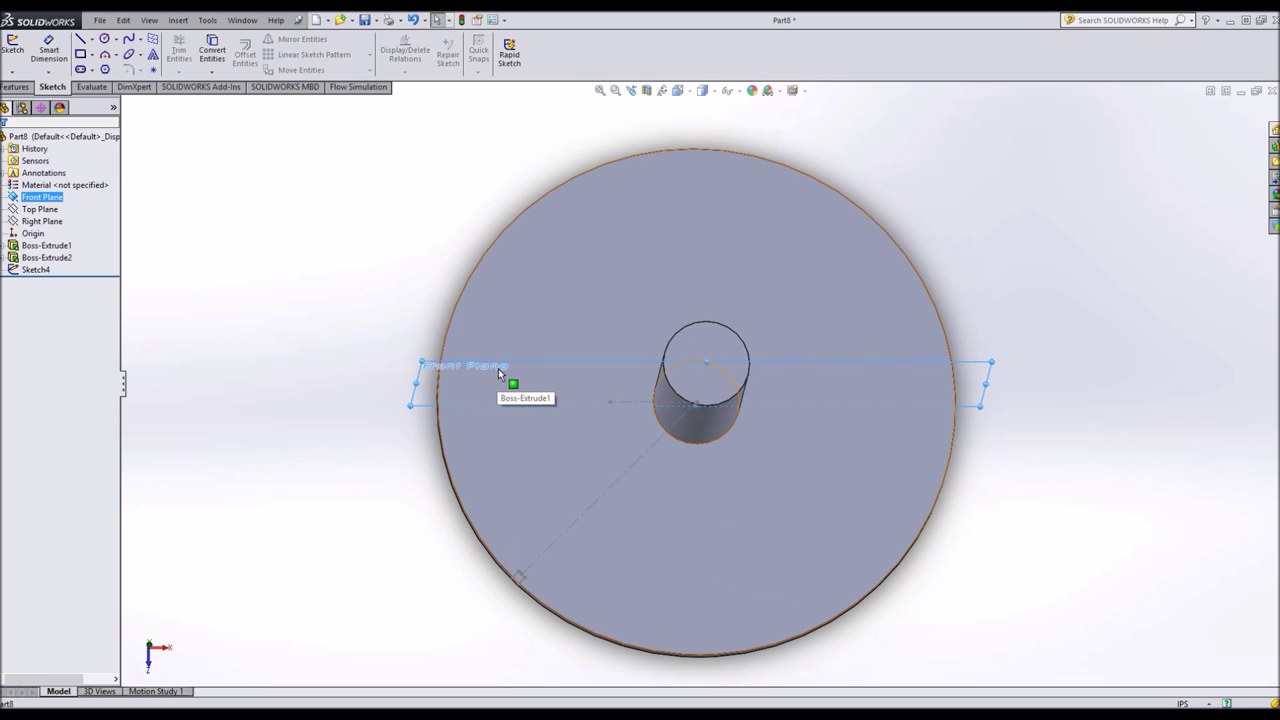
{"action": "left_click", "coordinate": [16, 87]}
Create reference Plane1 offset 0.10 in from the Front Plane.
{"action": "left_click", "coordinate": [528, 50]}
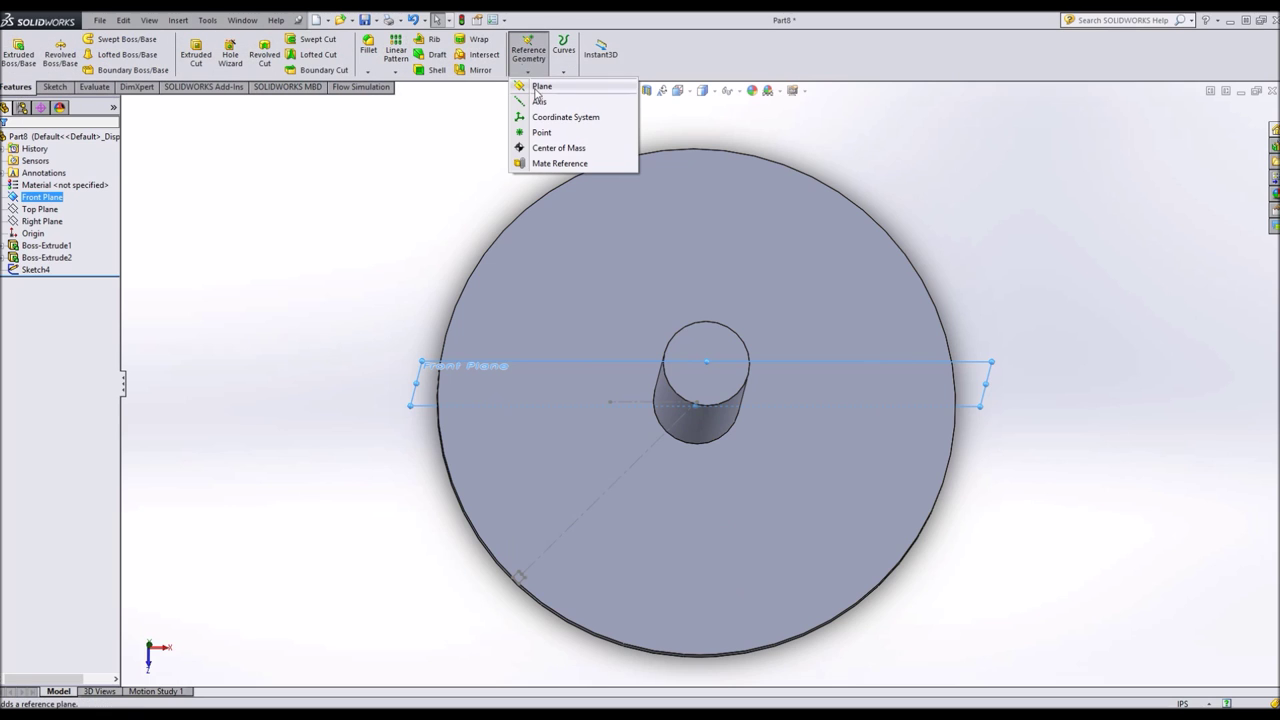
{"action": "left_click", "coordinate": [540, 89]}
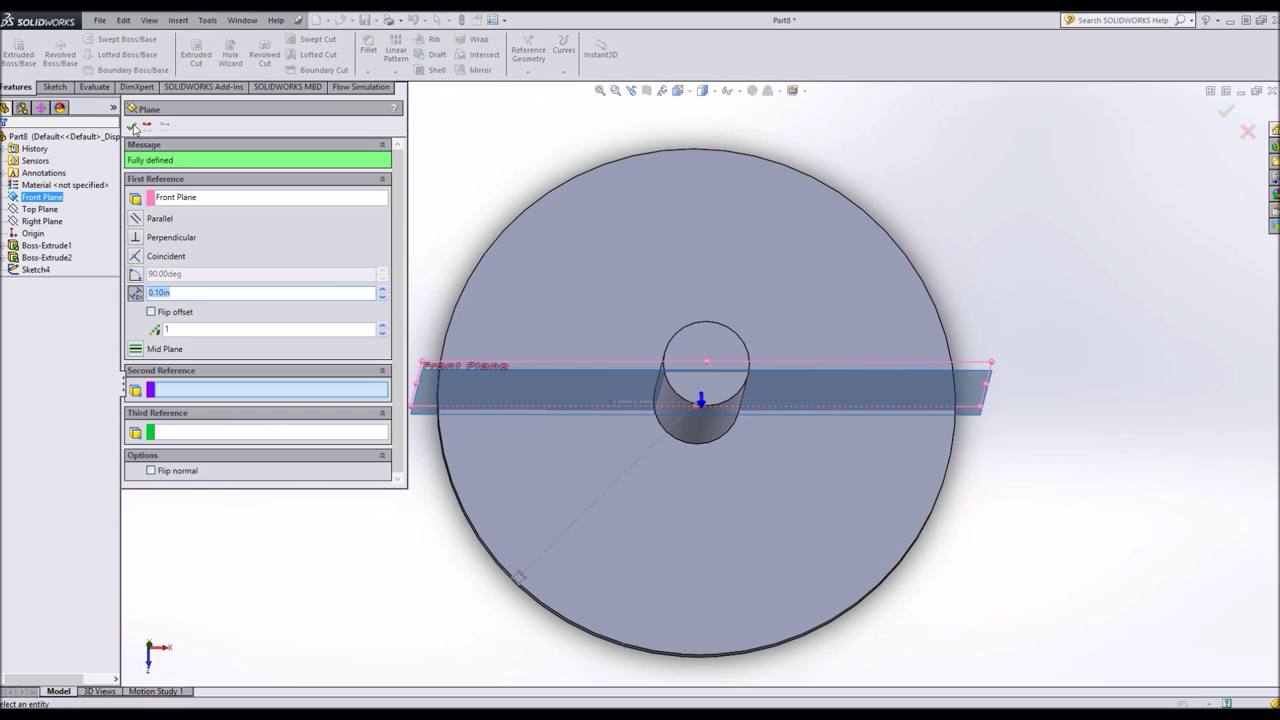
{"action": "left_click", "coordinate": [132, 126]}
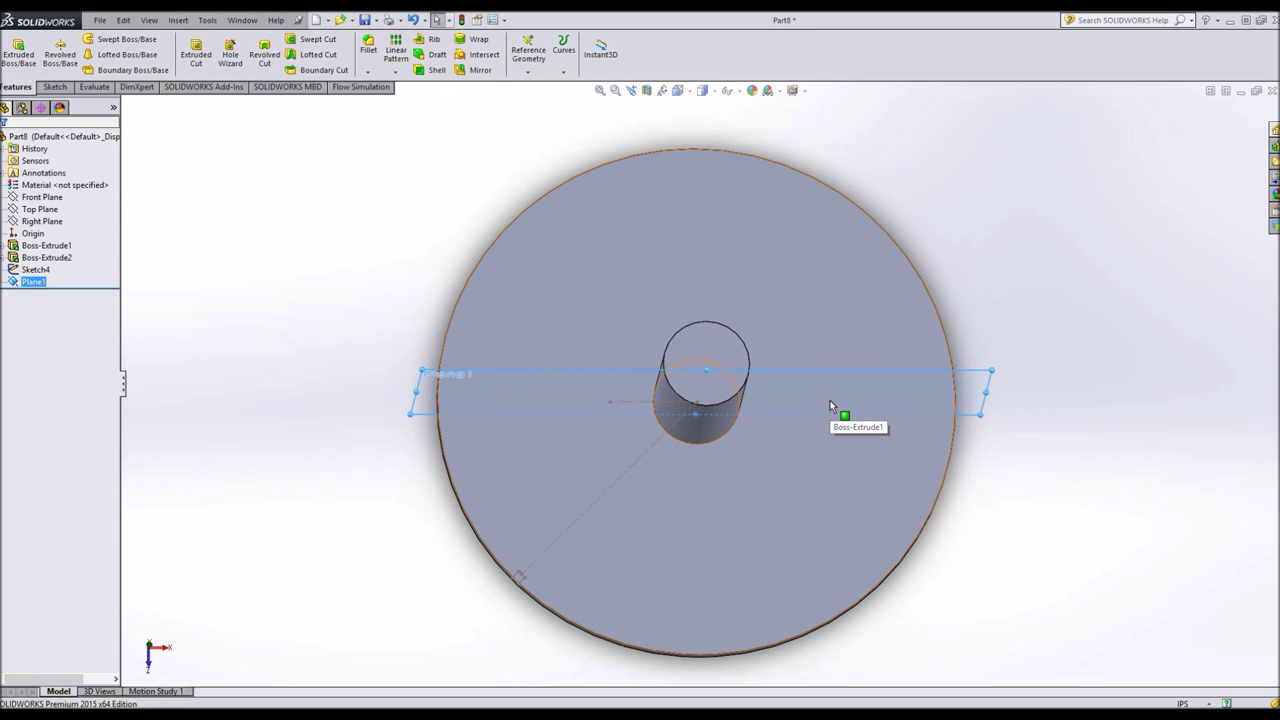
View Plane1 face-on, briefly try a section view, and select Plane1 for sketching.
{"action": "key", "text": "ctrl+8"}
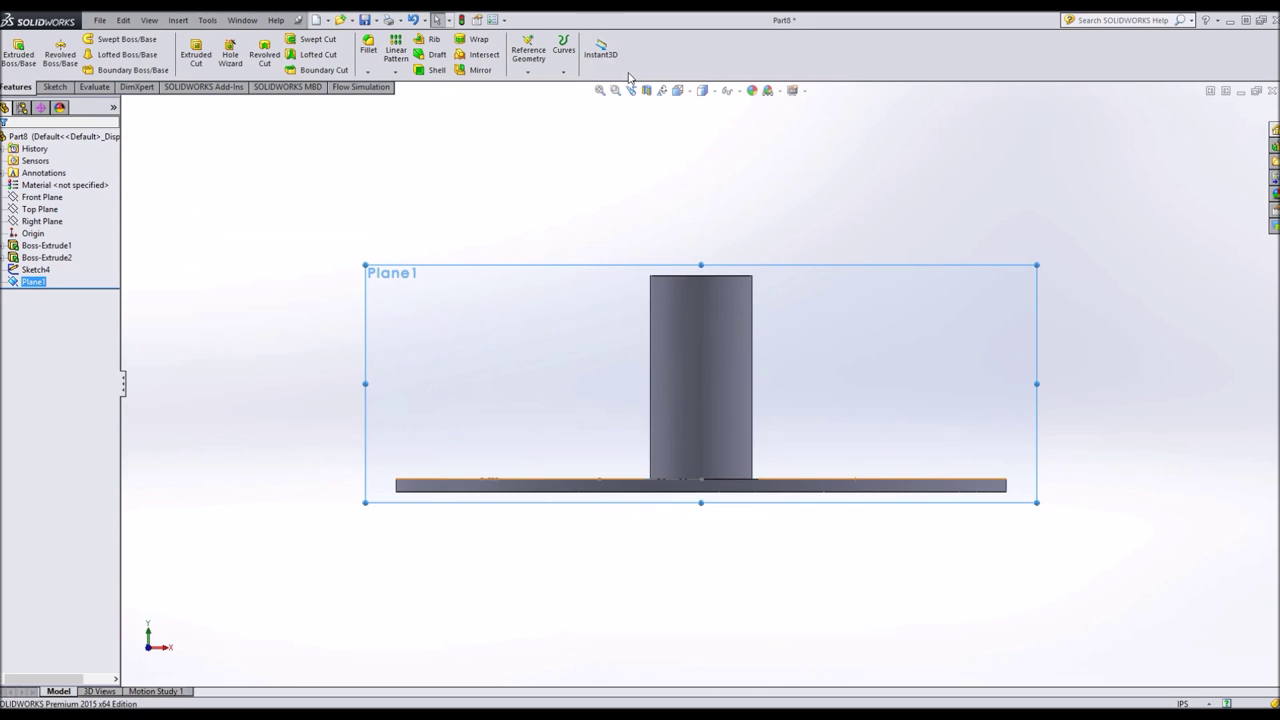
{"action": "left_click", "coordinate": [647, 90]}
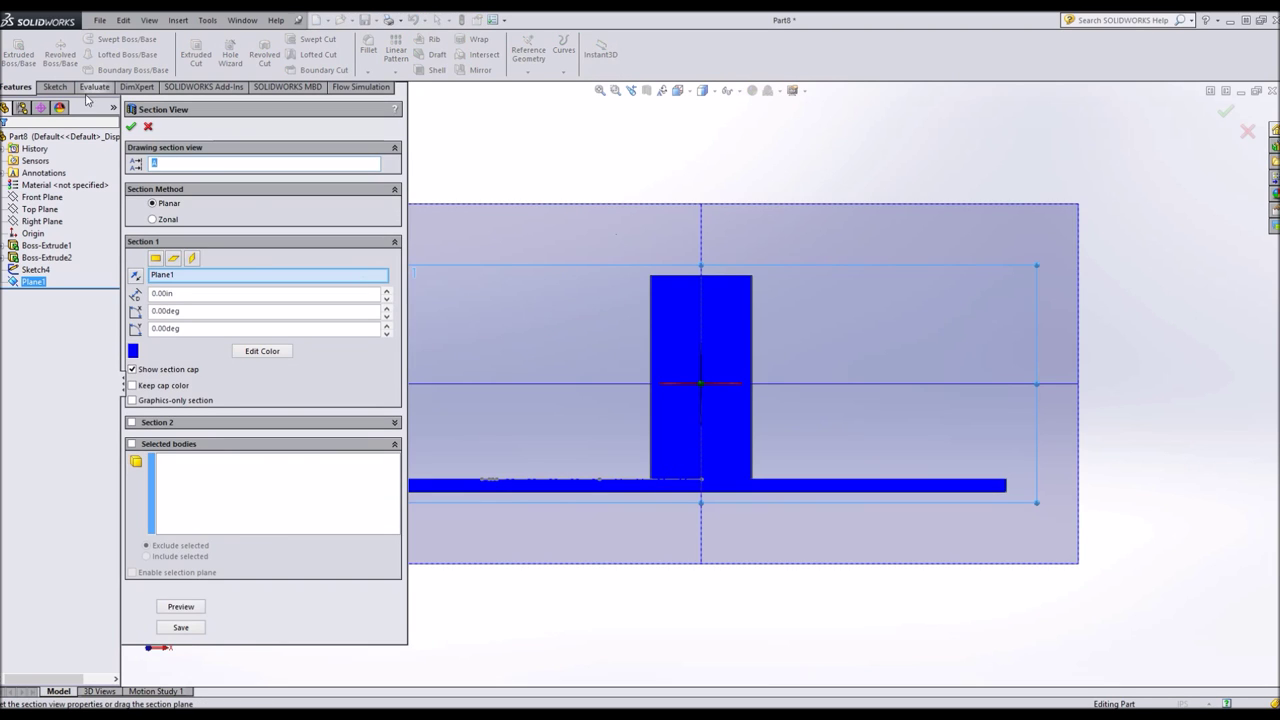
{"action": "left_click", "coordinate": [131, 128]}
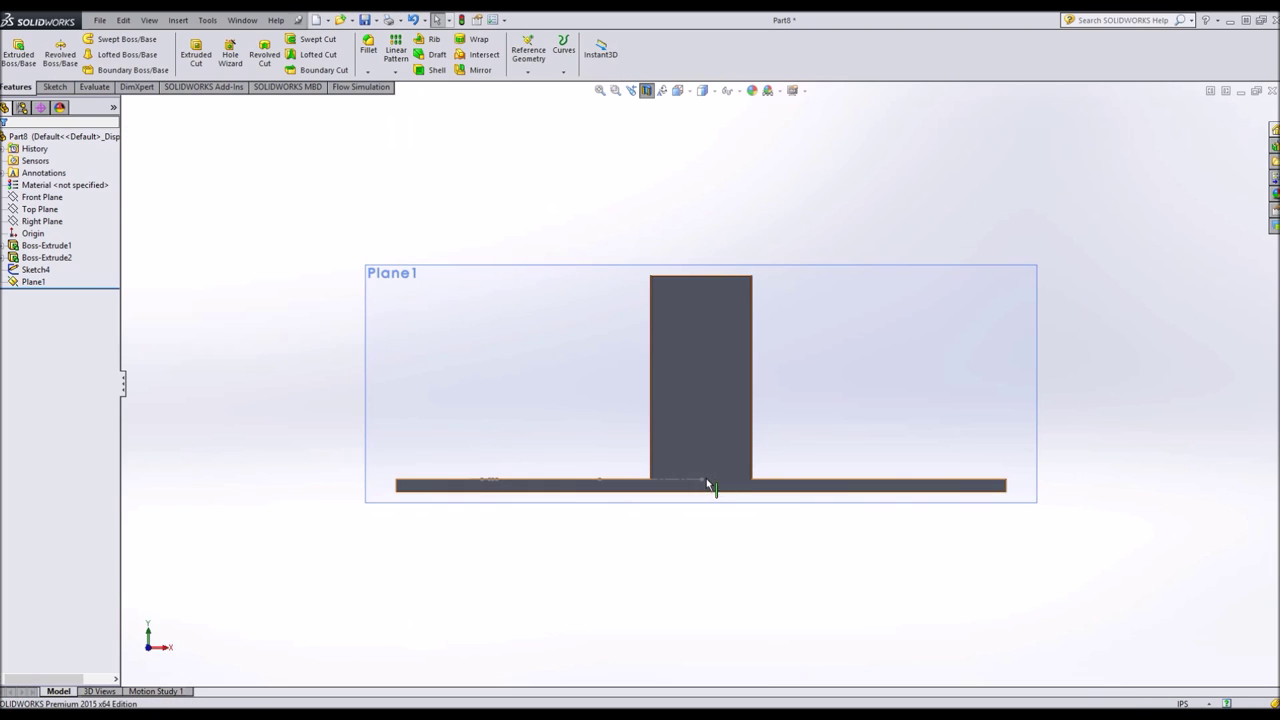
{"action": "left_click", "coordinate": [55, 88]}
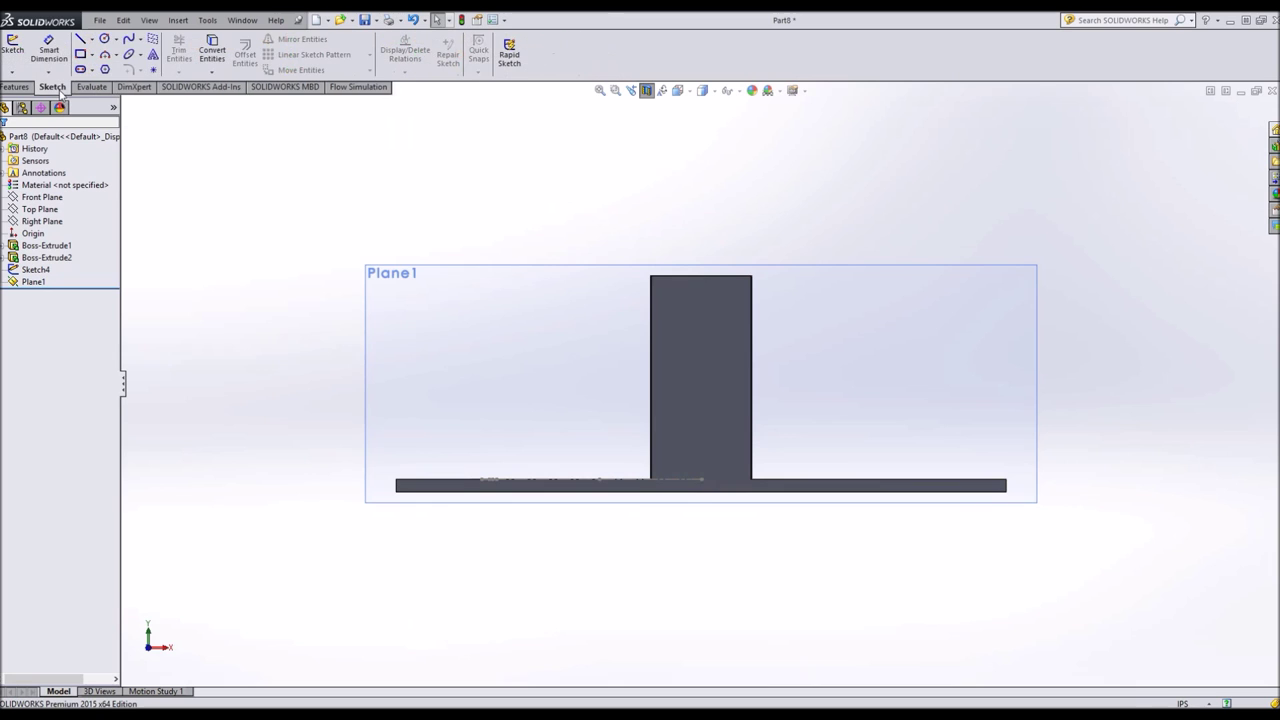
{"action": "left_click", "coordinate": [404, 272]}
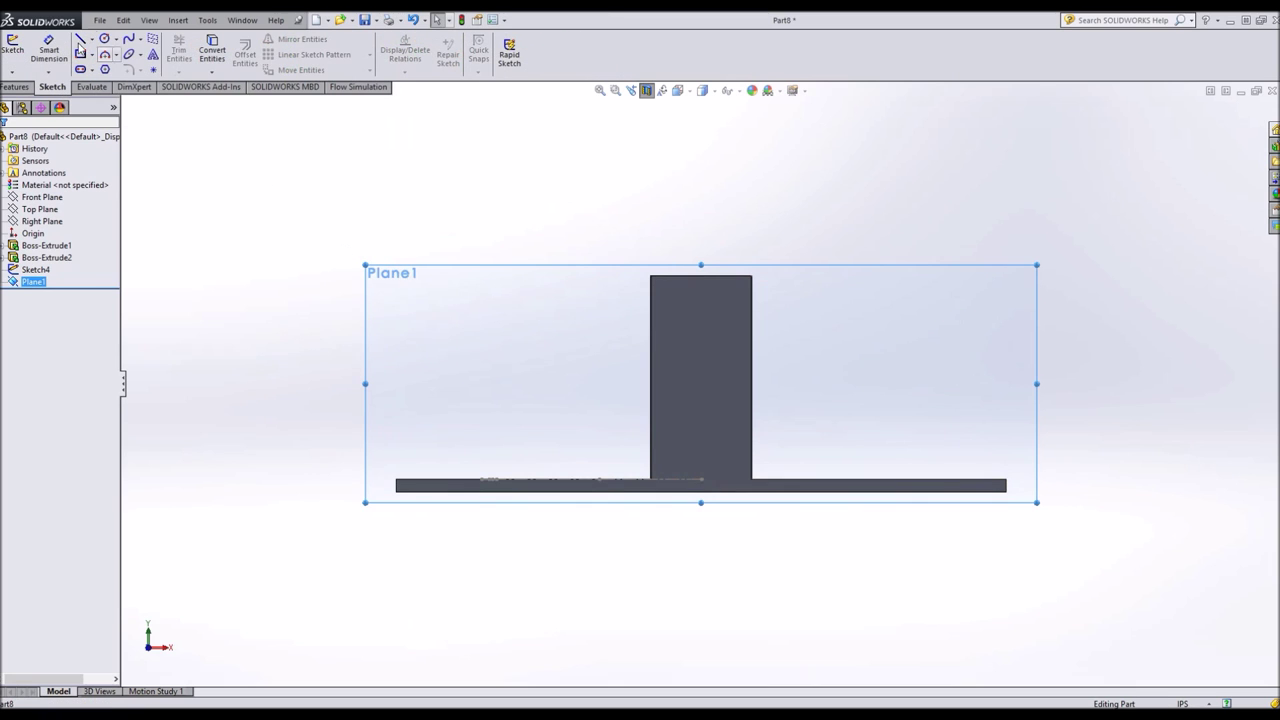
Start Sketch5 on Plane1 and draw a short horizontal line inside the hub.
{"action": "left_click", "coordinate": [13, 45]}
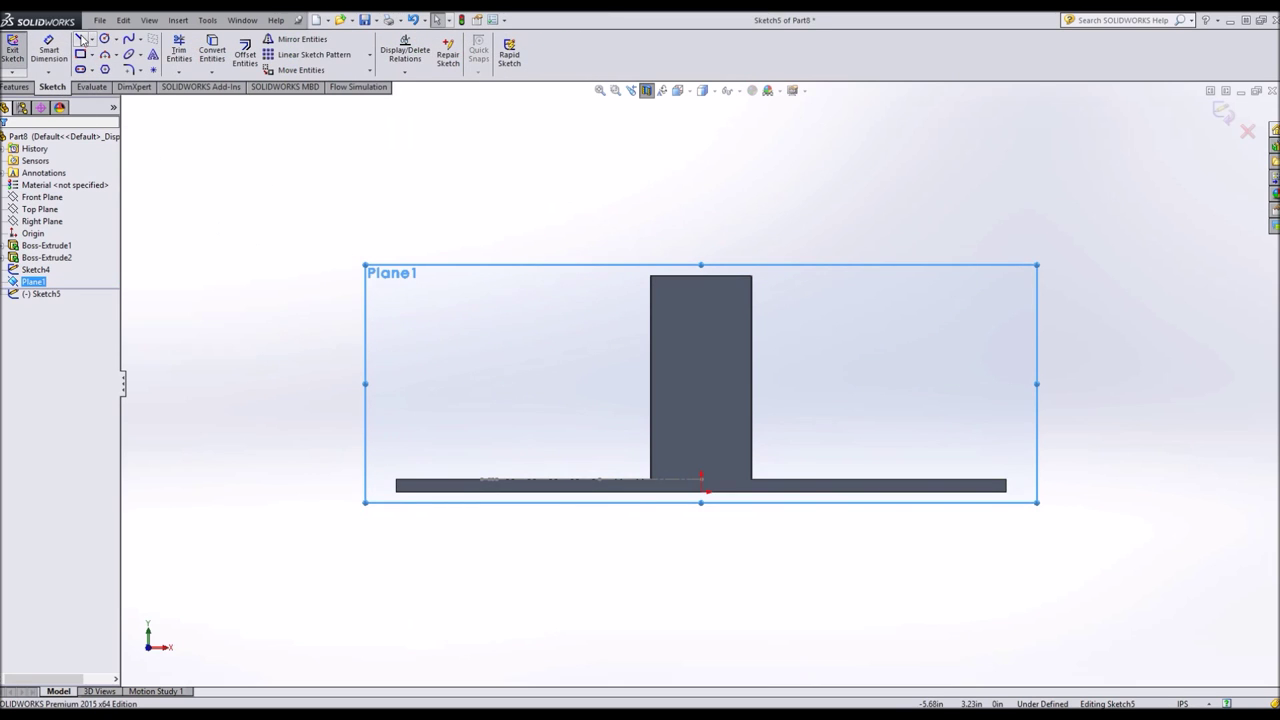
{"action": "left_click", "coordinate": [91, 40]}
{"action": "left_click", "coordinate": [91, 40]}
{"action": "left_click", "coordinate": [91, 40]}
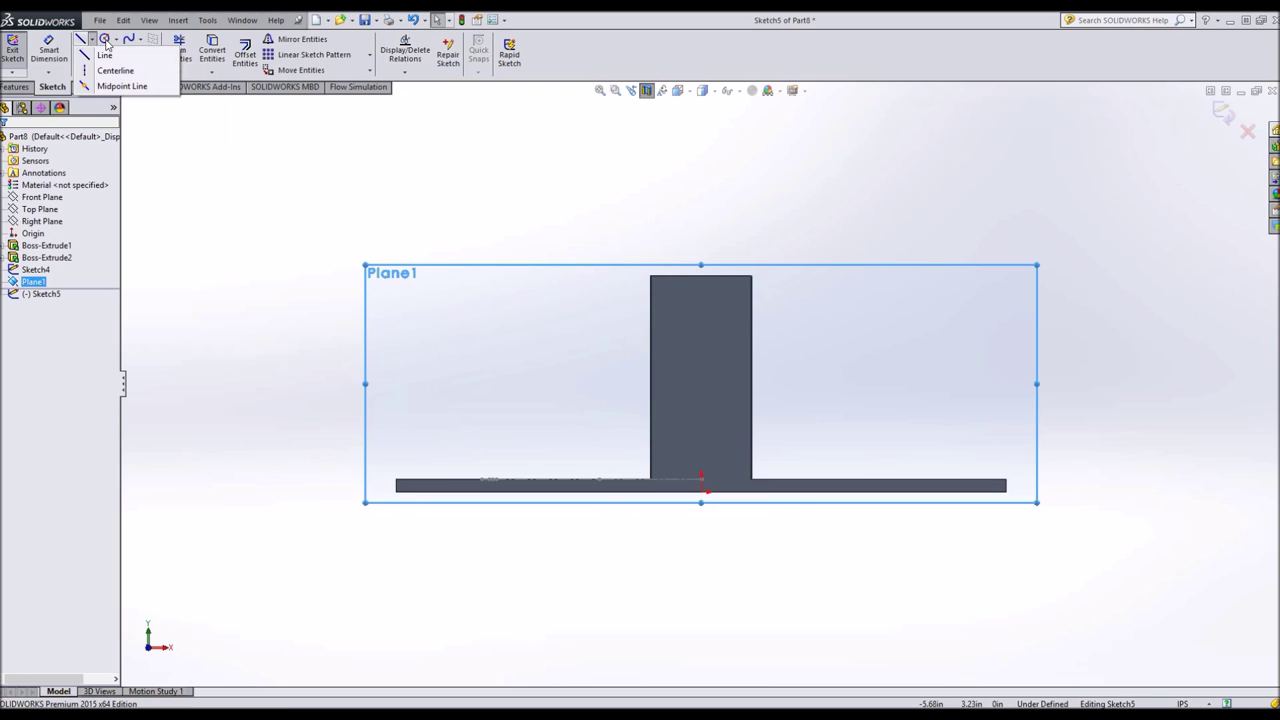
{"action": "left_click", "coordinate": [104, 55]}
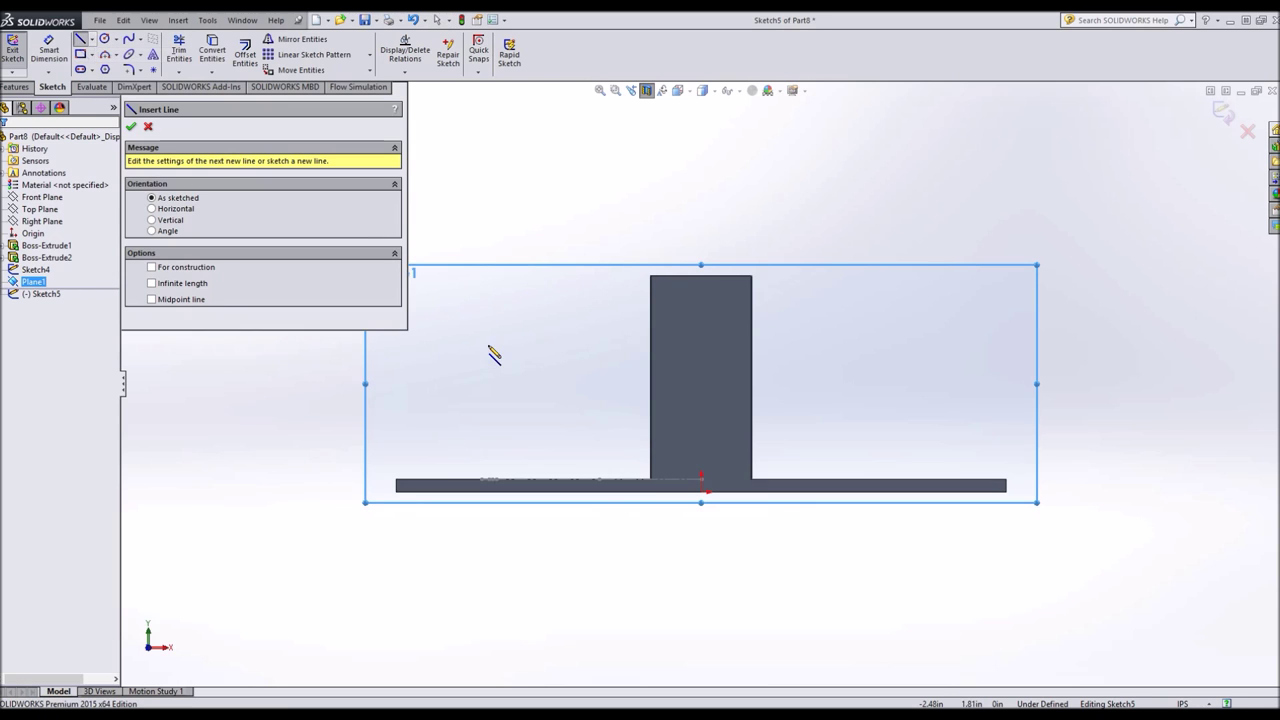
{"action": "left_click", "coordinate": [666, 368]}
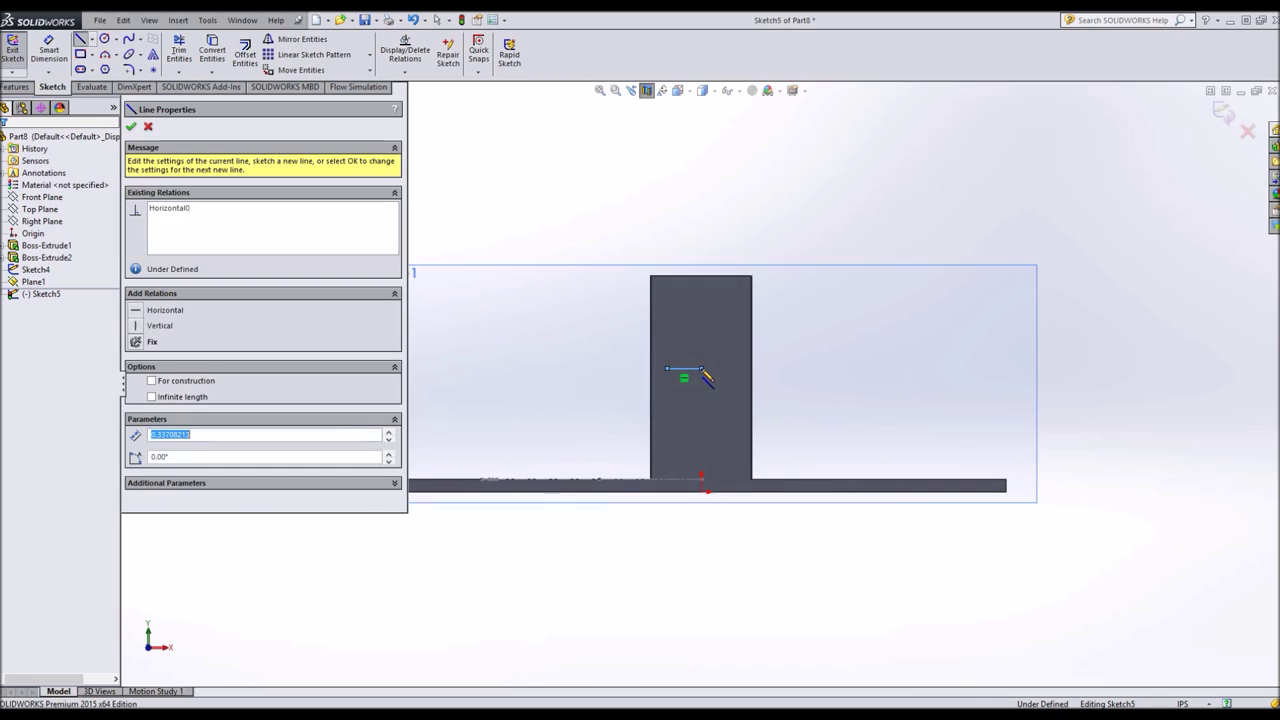
{"action": "left_click", "coordinate": [701, 368]}
{"action": "key", "text": "Escape"}
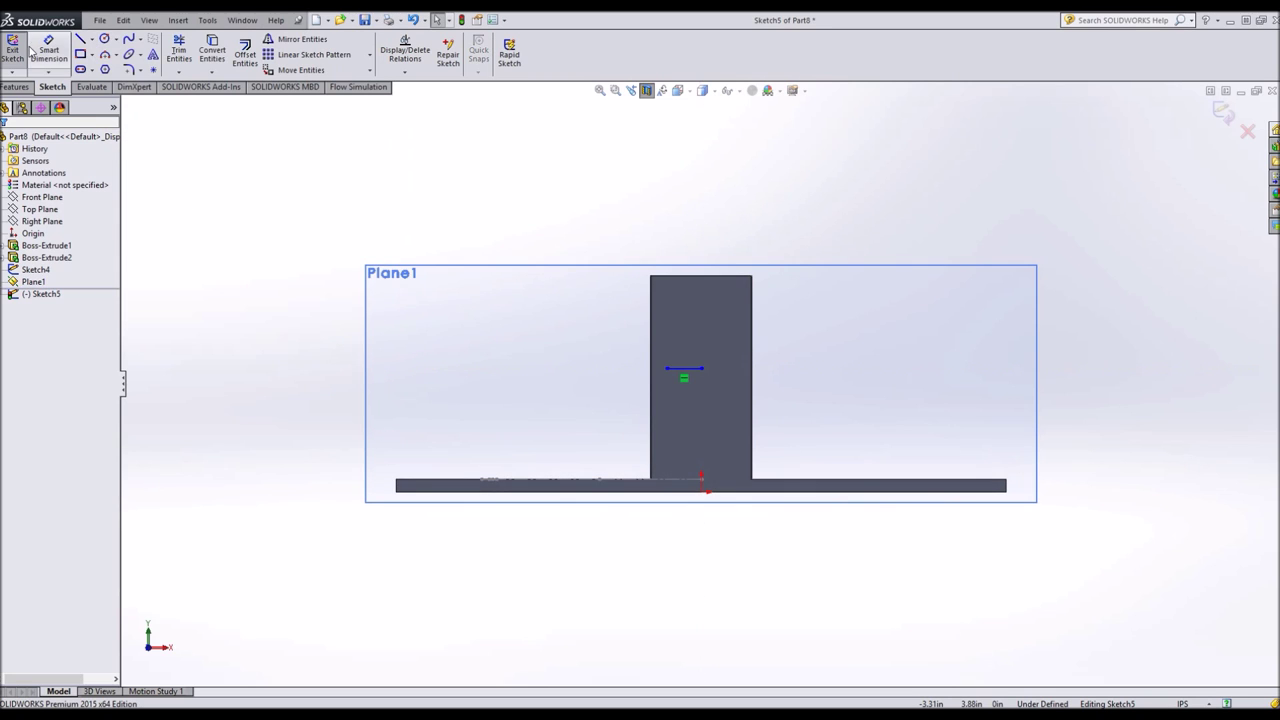
{"action": "left_click", "coordinate": [48, 50]}
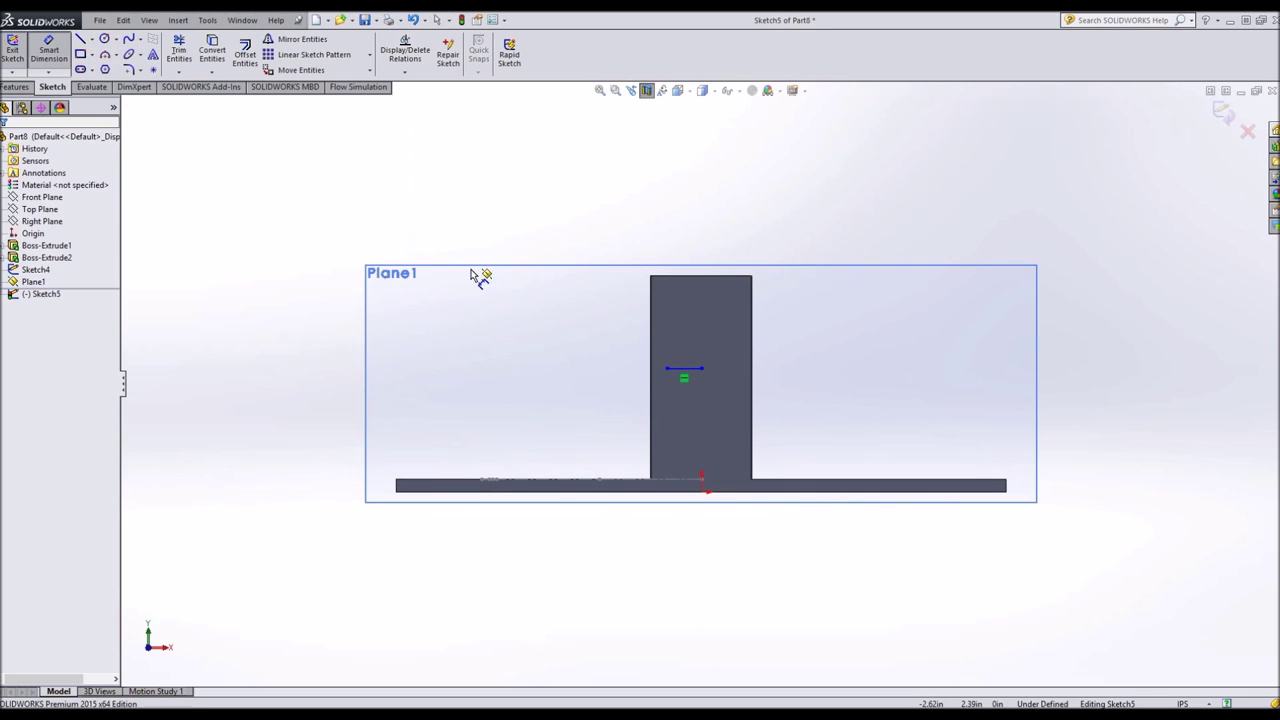
Dimension the short line to a length of 0.10.
{"action": "left_click", "coordinate": [680, 369]}
{"action": "left_click", "coordinate": [688, 388]}
{"action": "type", "text": "1/1"}
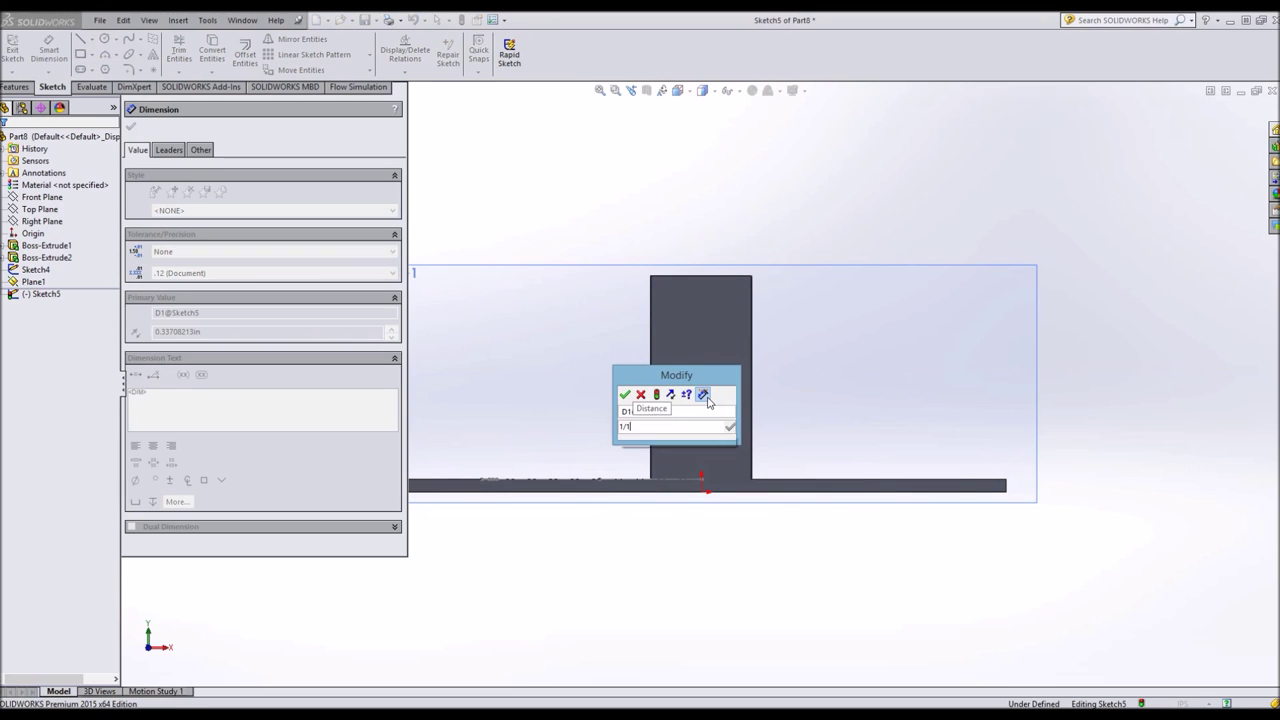
{"action": "key", "text": "Return"}
{"action": "key", "text": "Escape"}
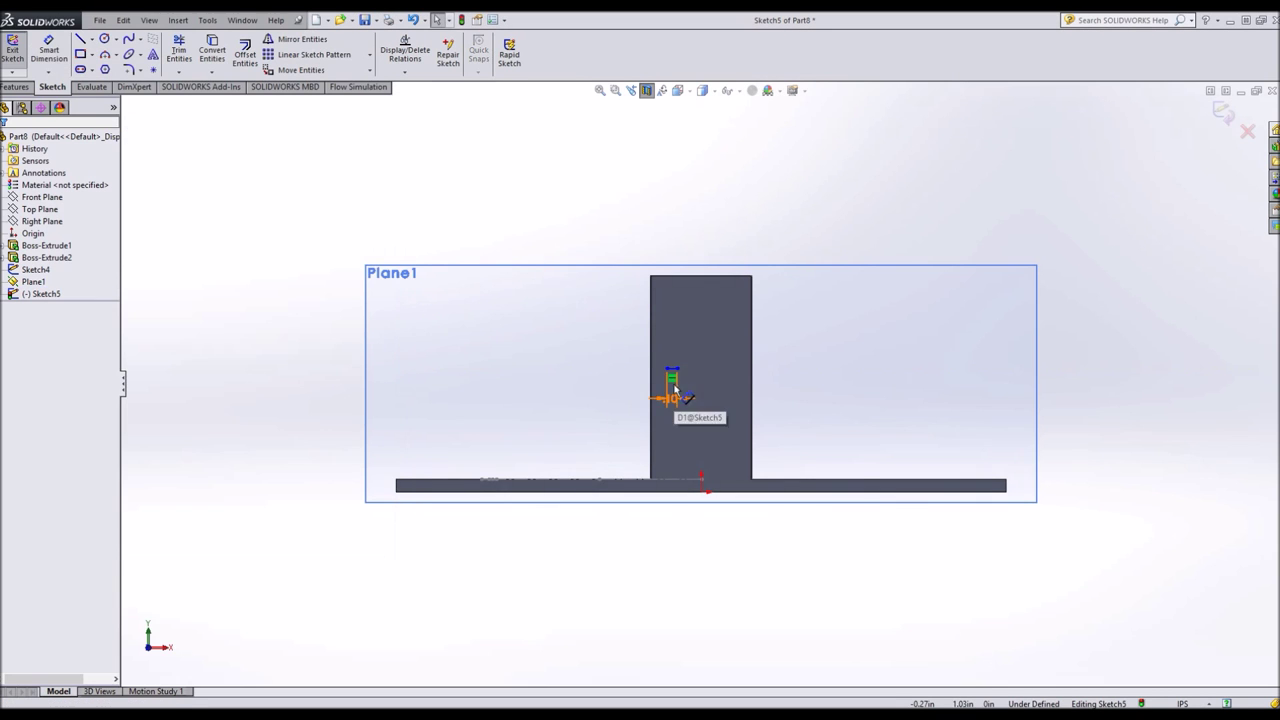
Add Vertical and Coincident relations between the line's midpoint and the origin.
{"action": "scroll", "coordinate": [678, 373], "scroll_direction": "down", "scroll_amount": 4}
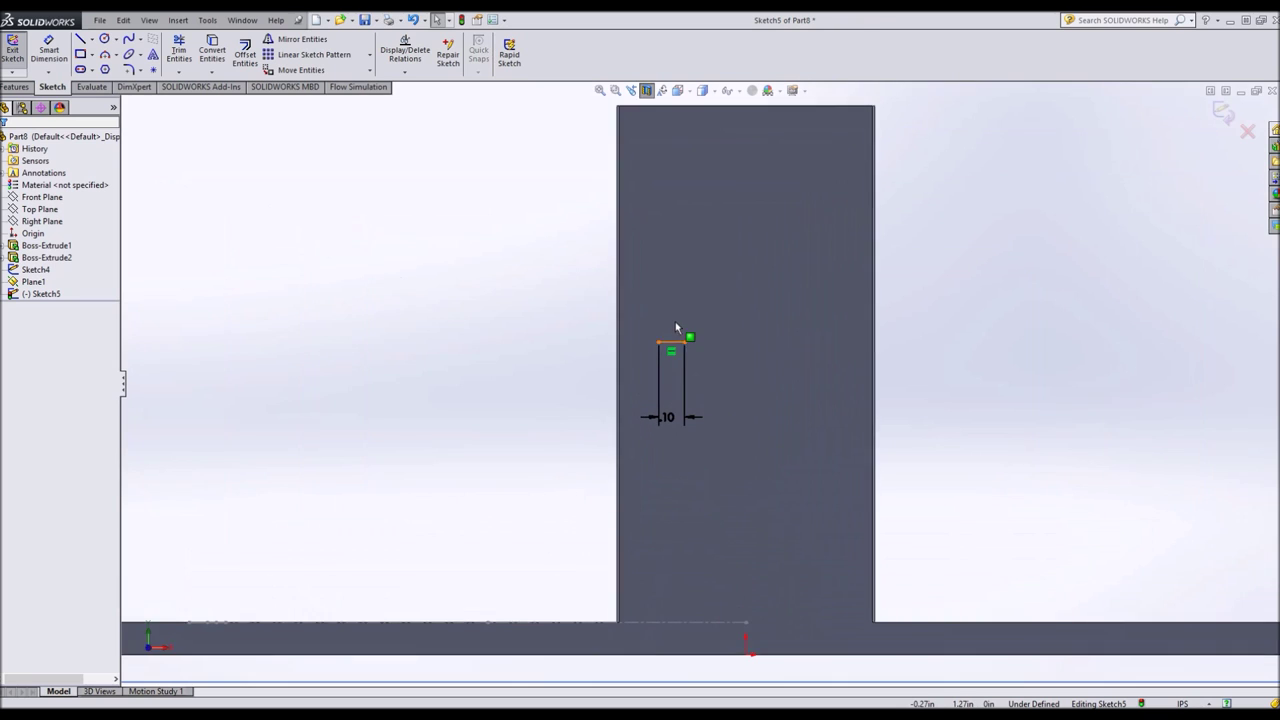
{"action": "right_click", "coordinate": [688, 339]}
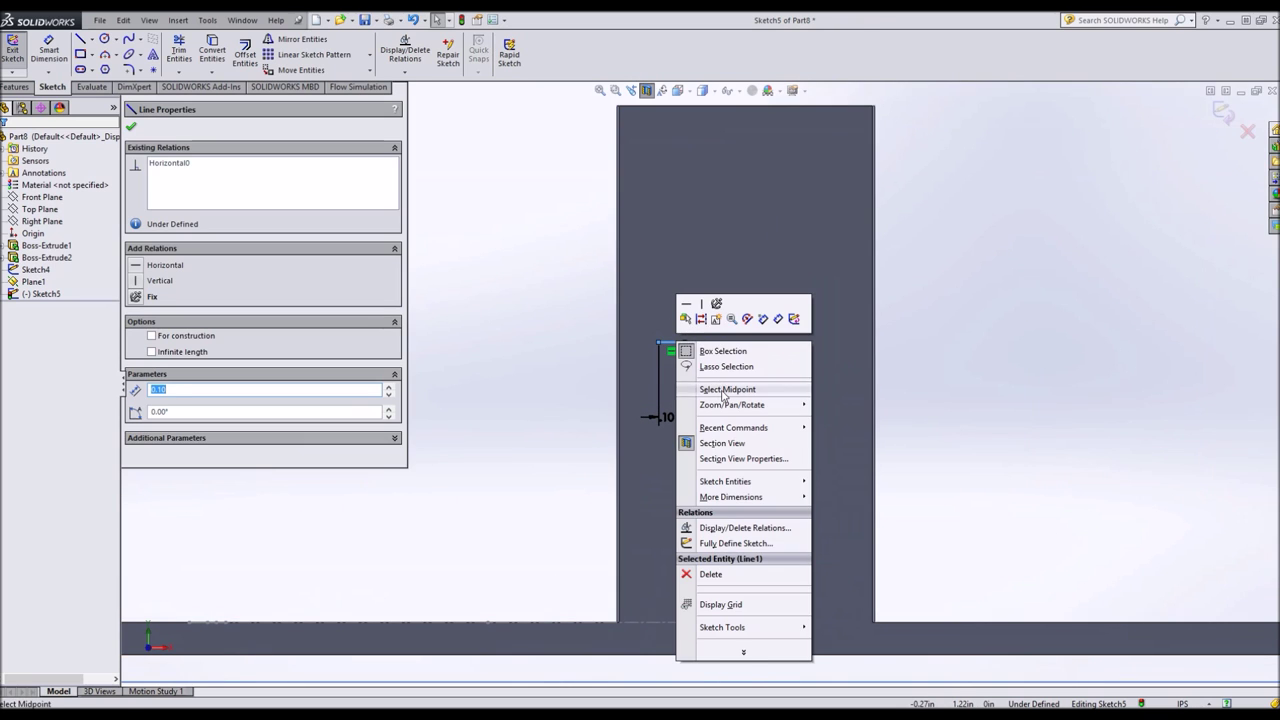
{"action": "key", "text": "Escape"}
{"action": "left_click", "coordinate": [747, 655]}
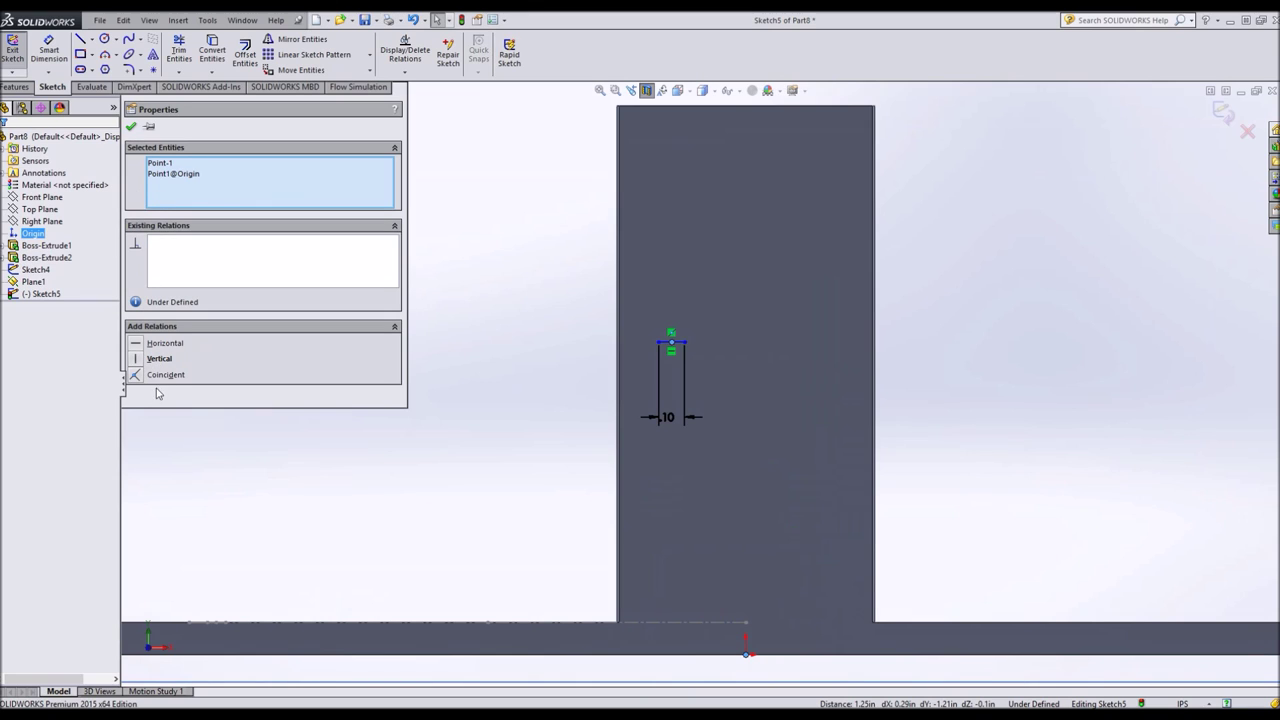
{"action": "left_click", "coordinate": [138, 360]}
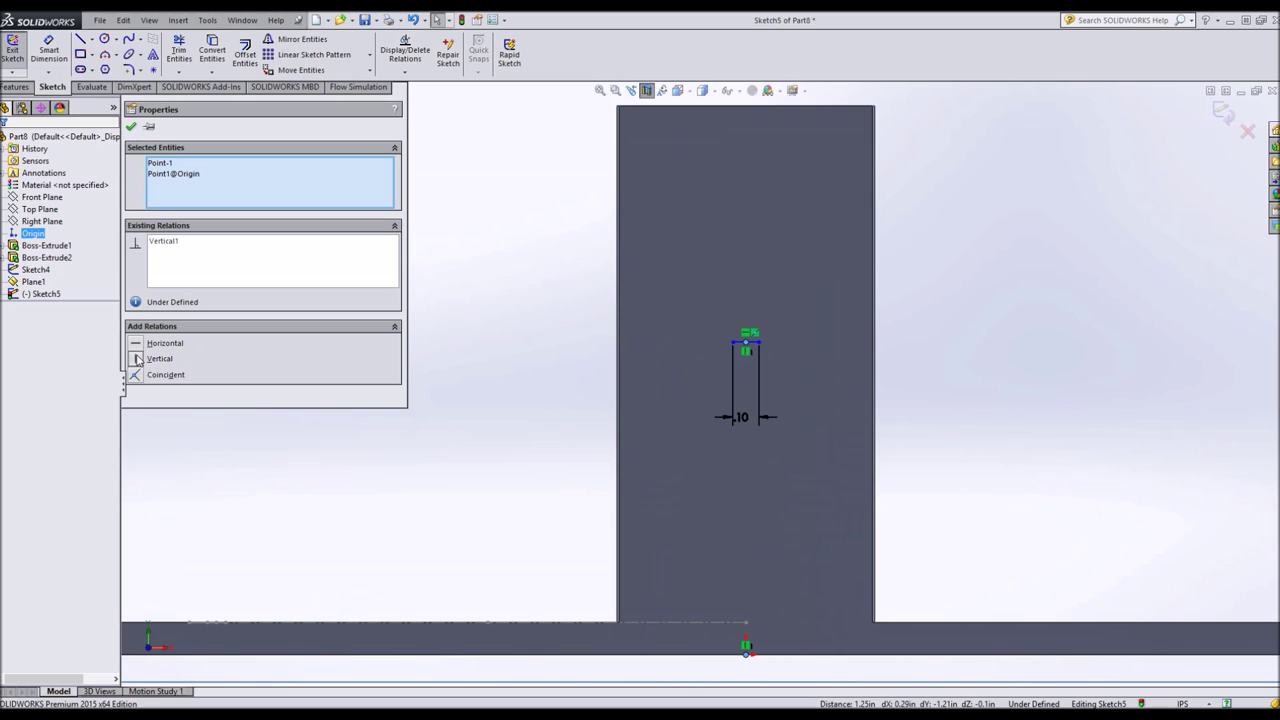
{"action": "left_click", "coordinate": [136, 375]}
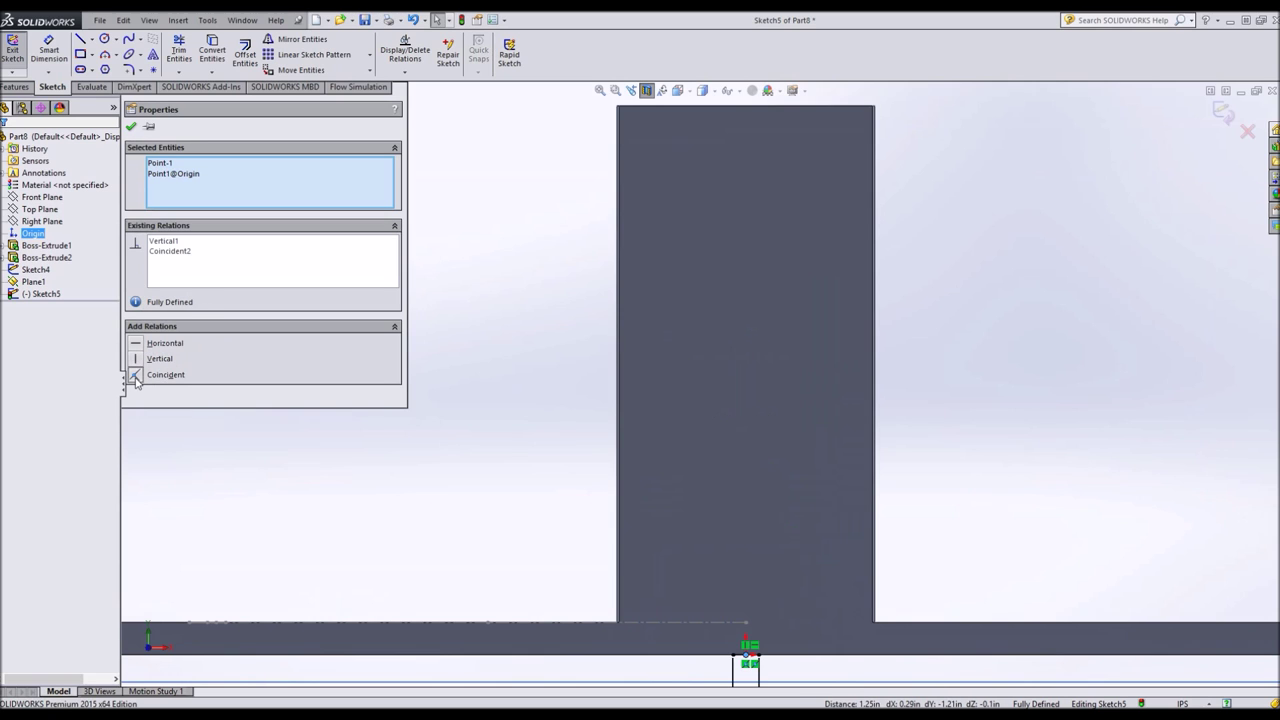
{"action": "key", "text": "f"}
{"action": "key", "text": "Escape"}
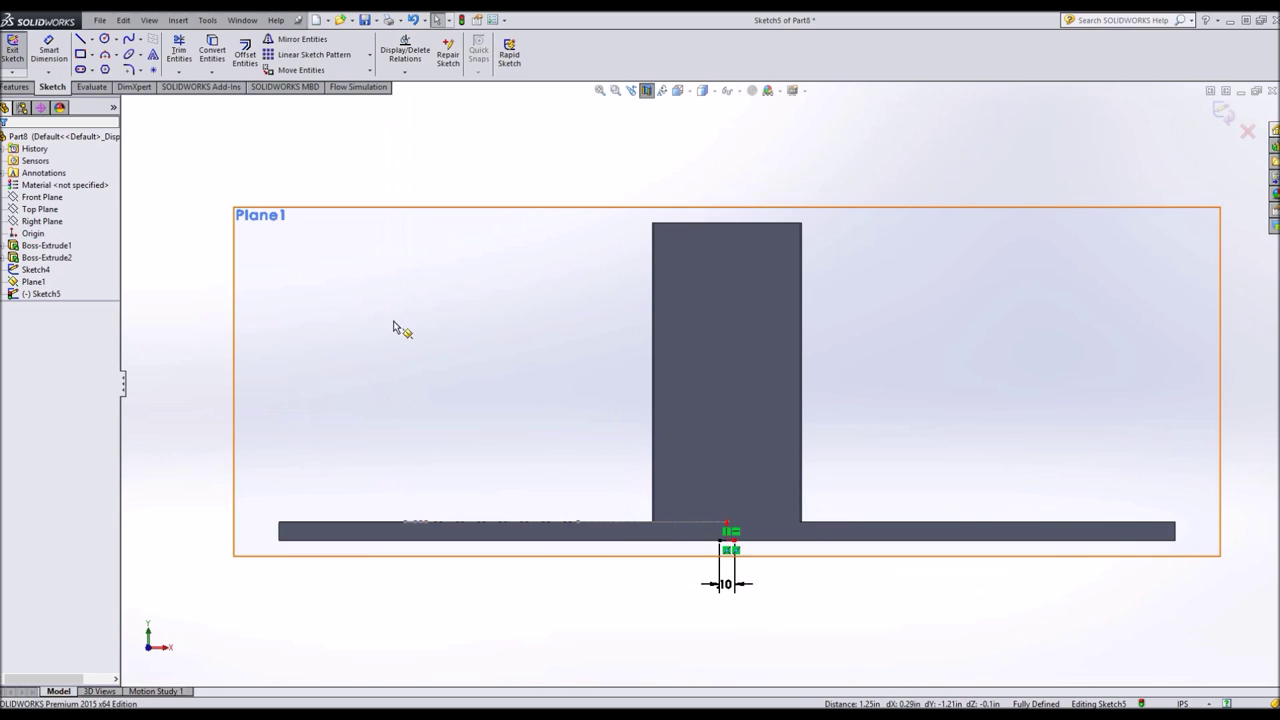
{"action": "left_click", "coordinate": [105, 55]}
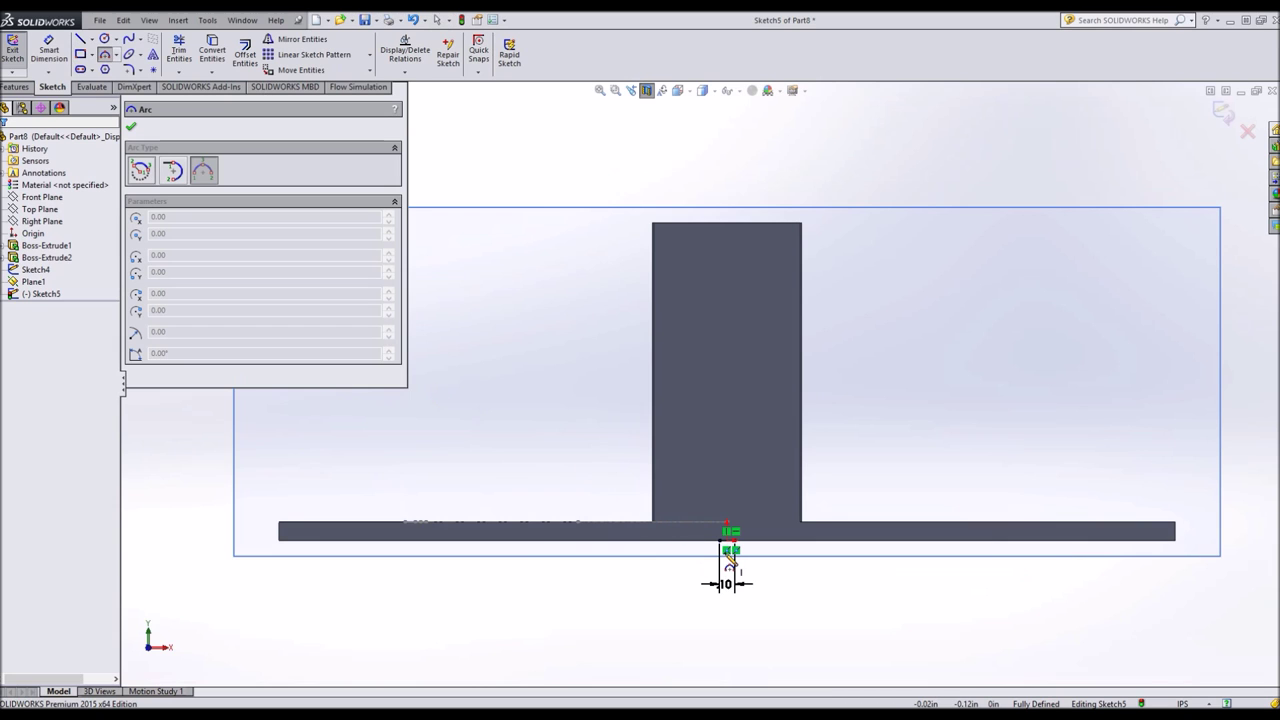
Sketch two 3-point blade arcs rising up-left from the base and join their tops with a line.
{"action": "left_click", "coordinate": [719, 523]}
{"action": "left_click", "coordinate": [550, 132]}
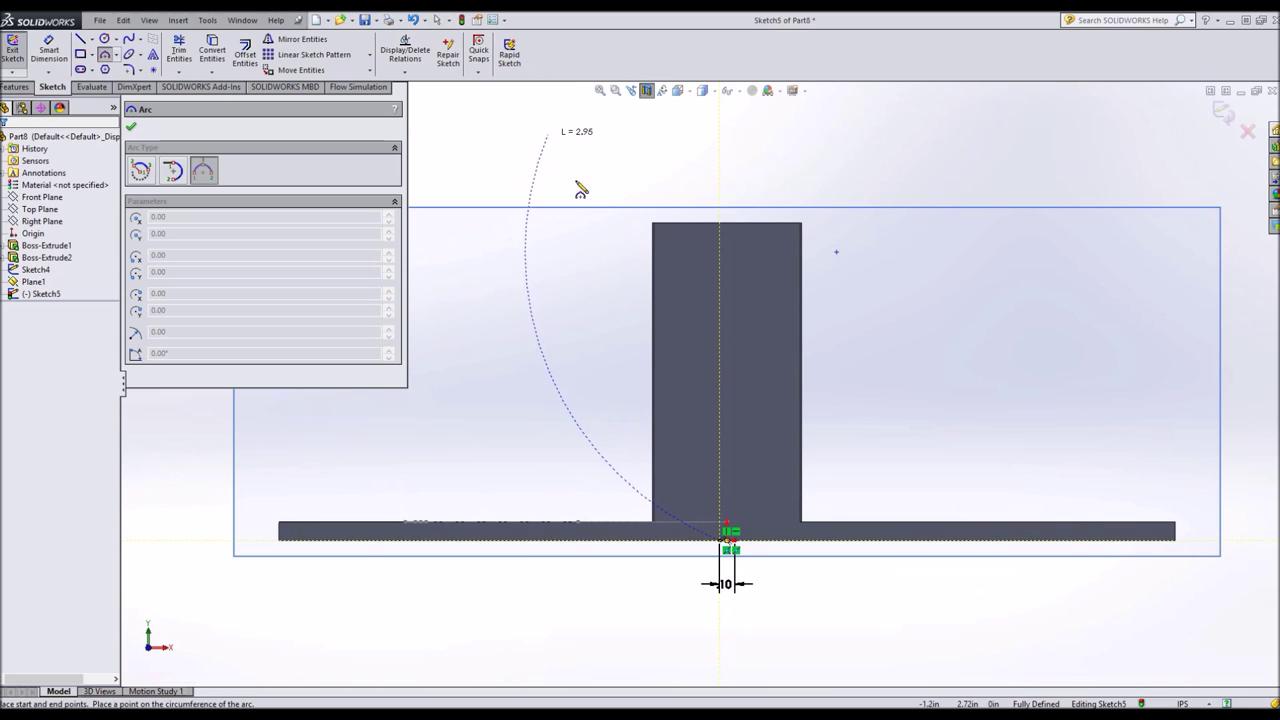
{"action": "left_click", "coordinate": [684, 265]}
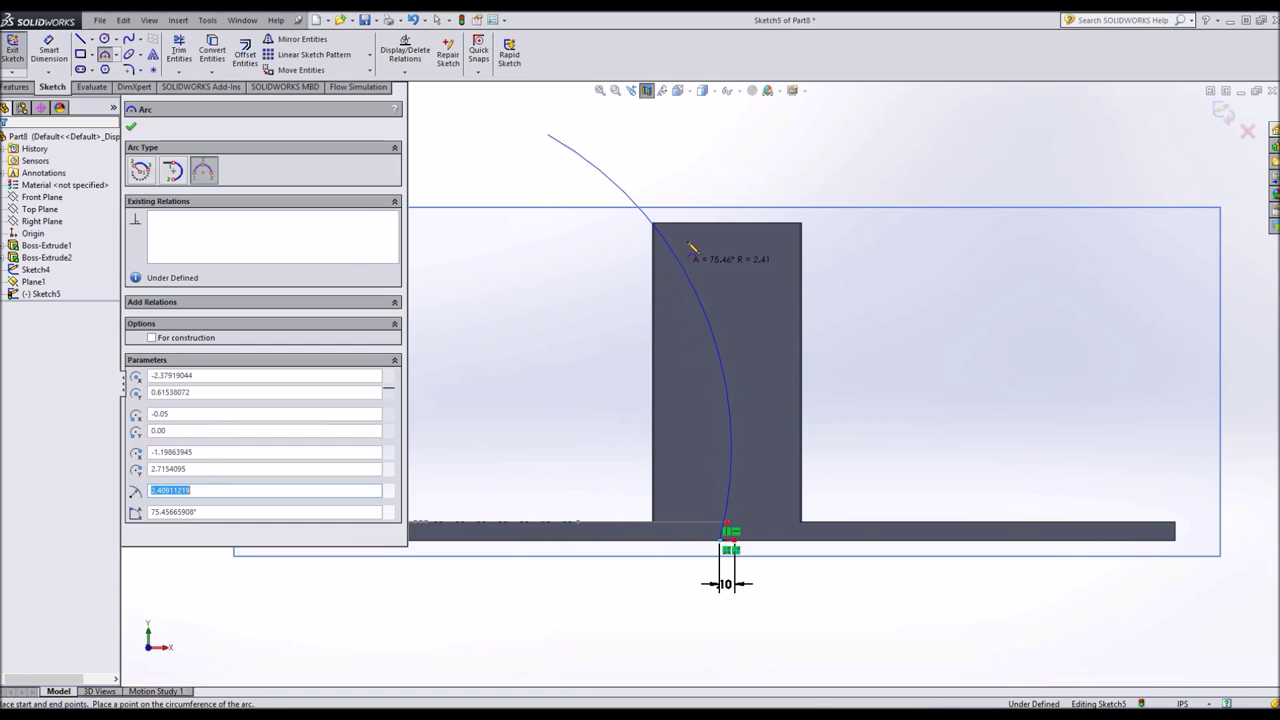
{"action": "left_click_drag", "start_coordinate": [571, 129], "coordinate": [733, 540]}
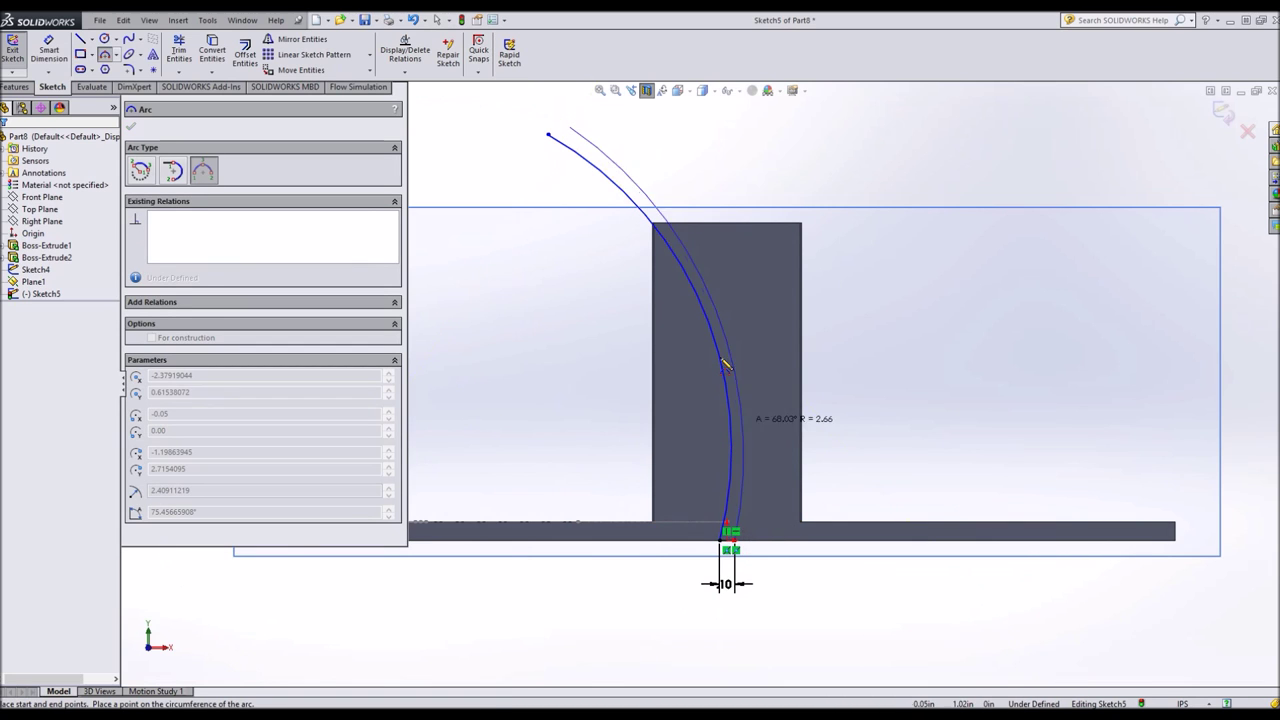
{"action": "left_click", "coordinate": [724, 303]}
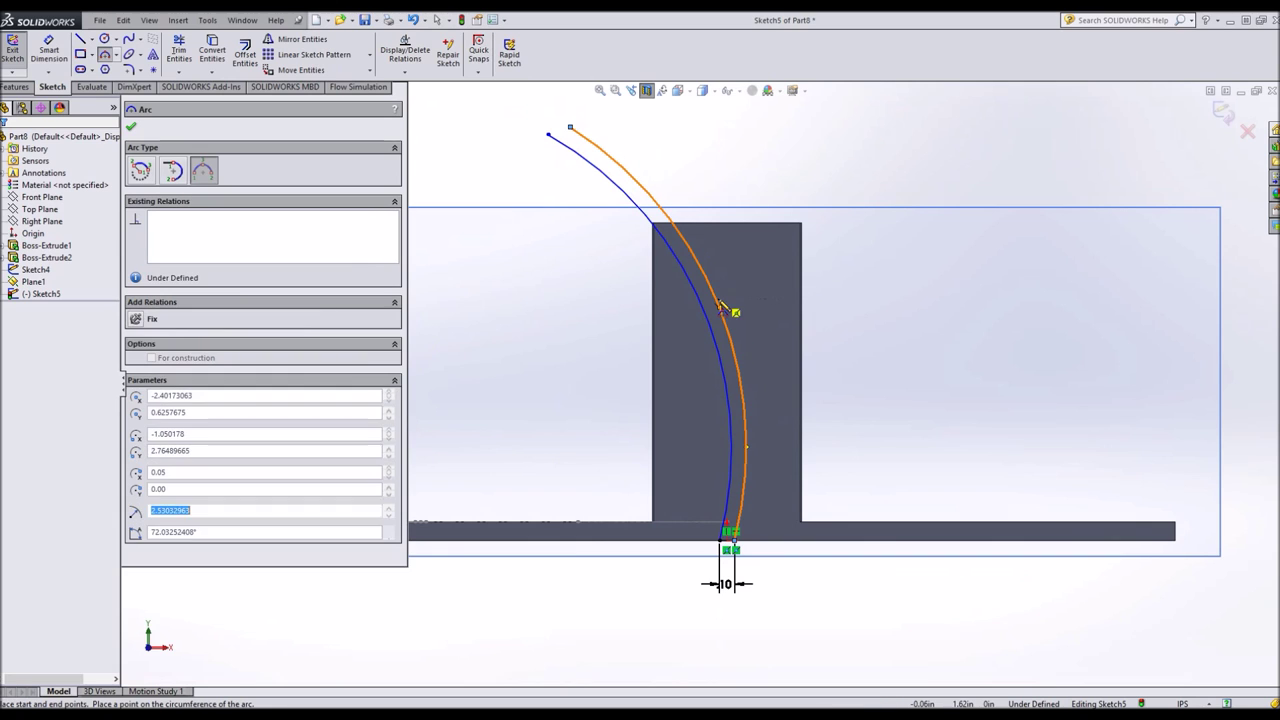
{"action": "key", "text": "Escape"}
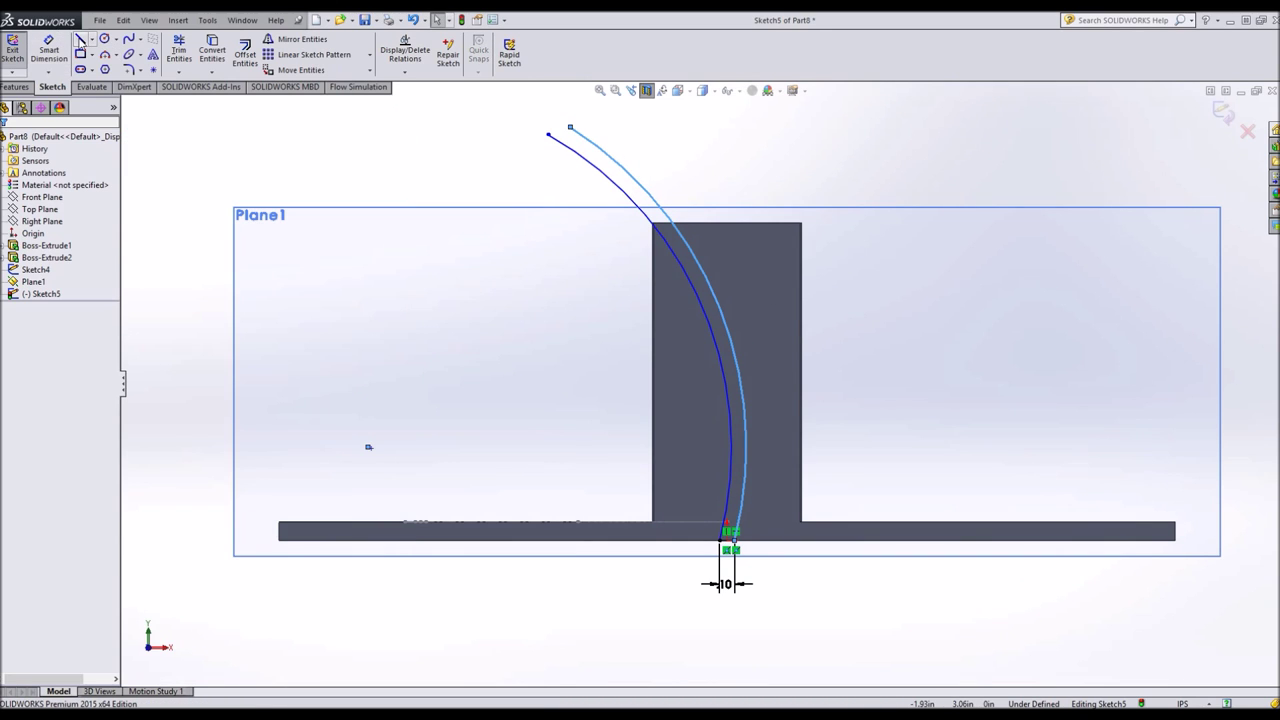
{"action": "left_click", "coordinate": [80, 39]}
{"action": "left_click", "coordinate": [570, 128]}
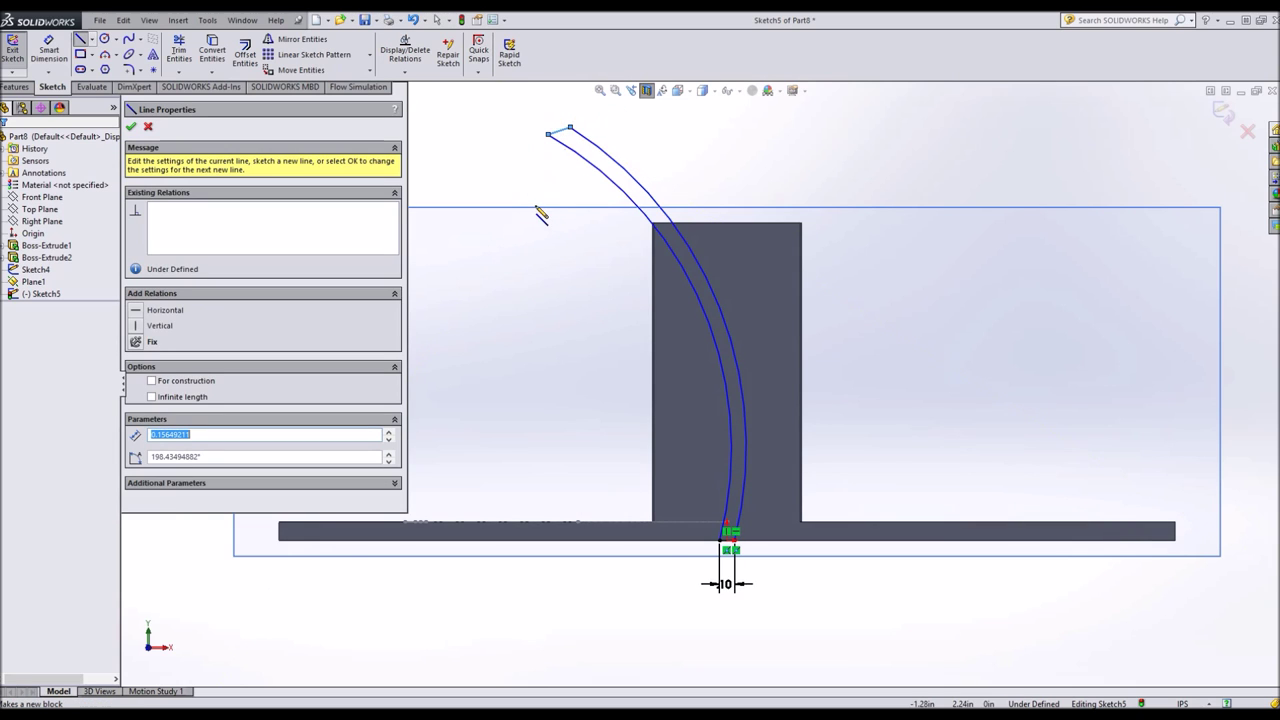
Draw a short construction centerline across the blade between the arcs.
{"action": "left_click", "coordinate": [91, 39]}
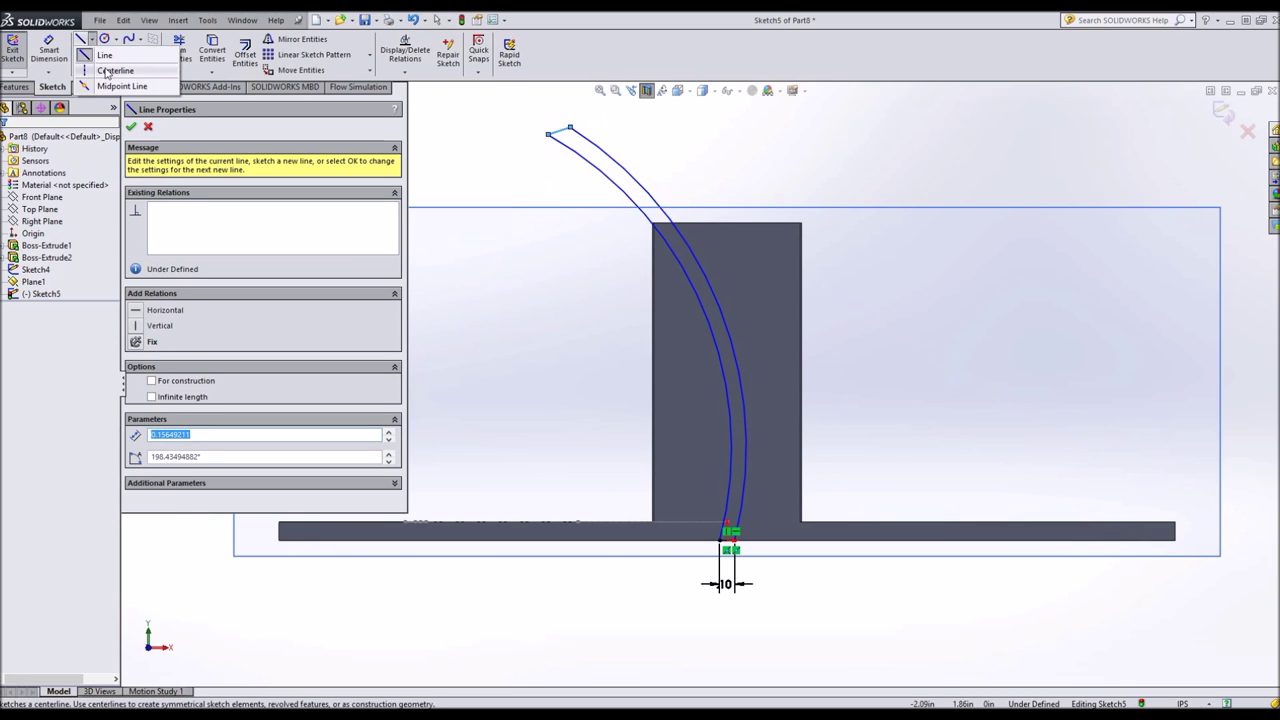
{"action": "left_click", "coordinate": [120, 63]}
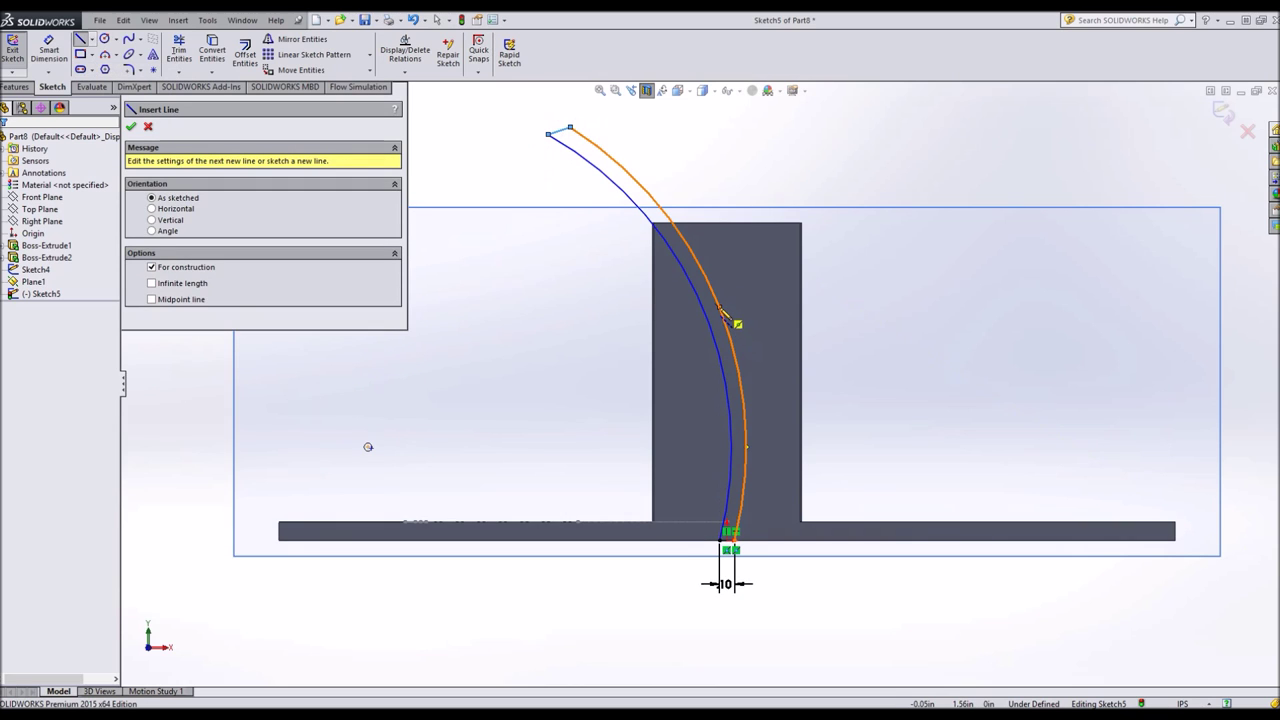
{"action": "left_click", "coordinate": [720, 312]}
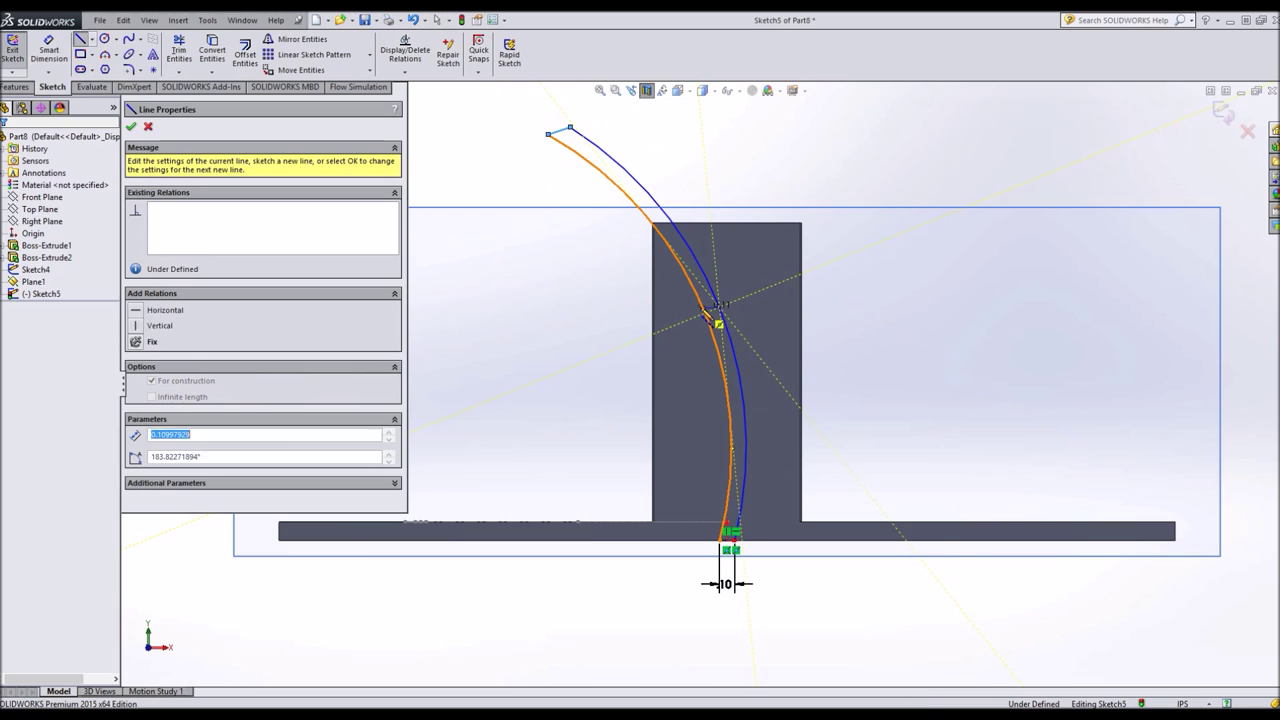
{"action": "key", "text": "Escape"}
{"action": "key", "text": "Escape"}
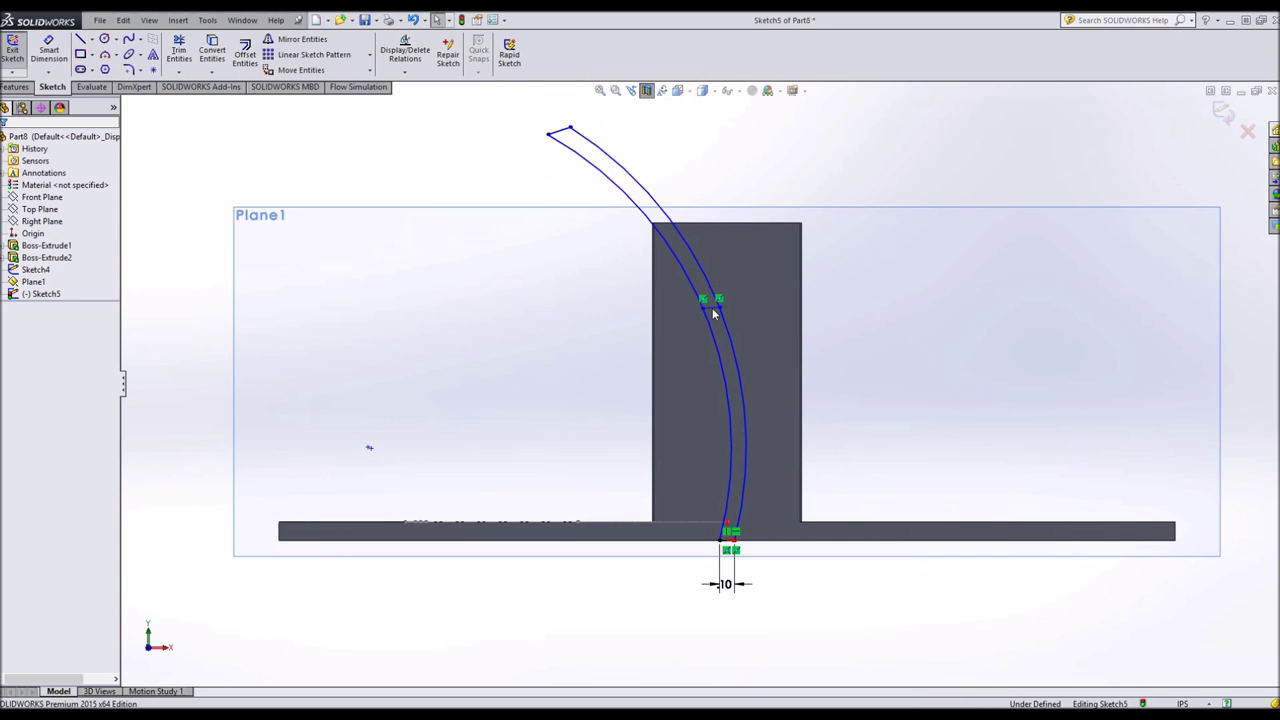
Make the centerline and the top and bottom end lines equal in length.
{"action": "left_click", "coordinate": [712, 308]}
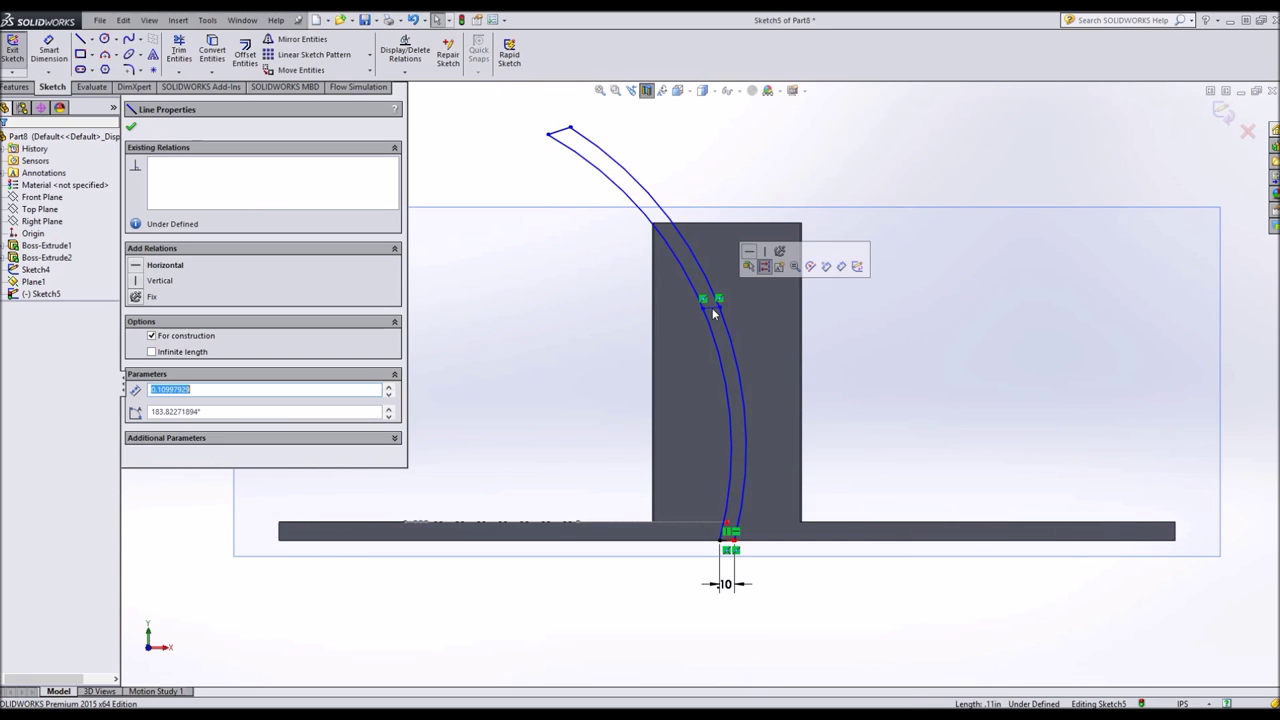
{"action": "left_click", "coordinate": [559, 137], "text": "ctrl"}
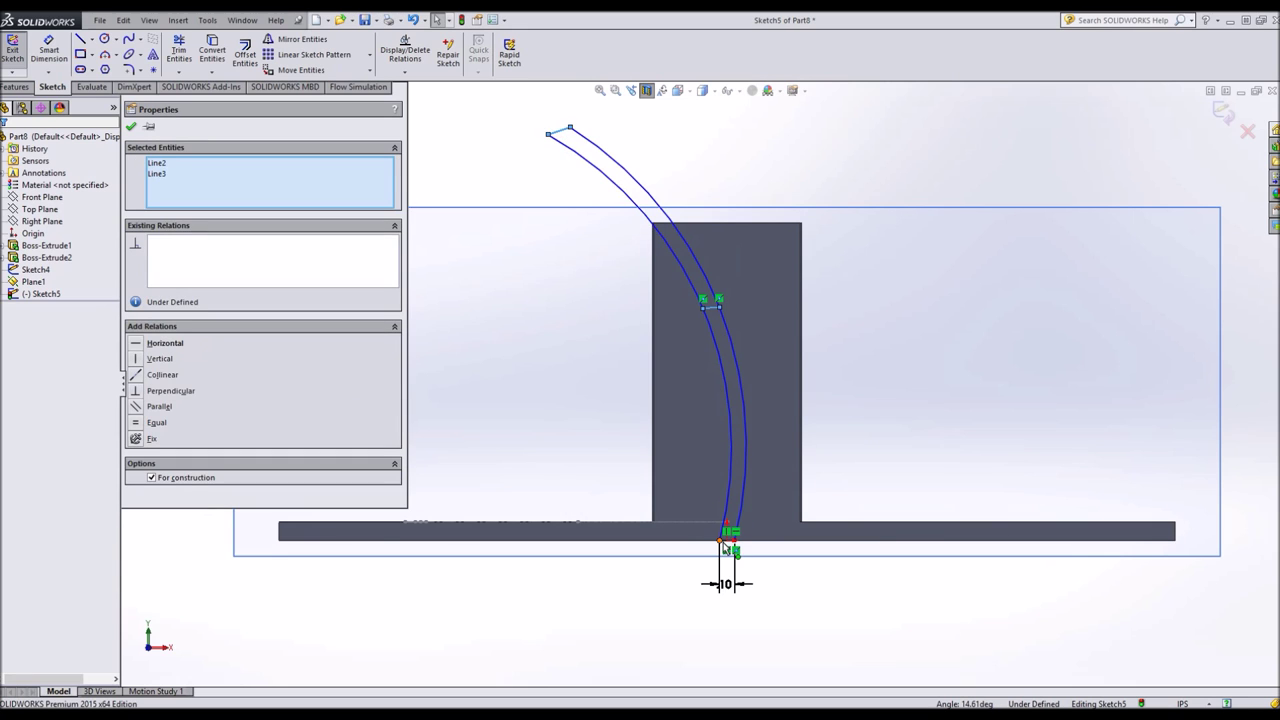
{"action": "scroll", "coordinate": [728, 583], "scroll_direction": "down", "scroll_amount": 3}
{"action": "left_click", "coordinate": [712, 440], "text": "ctrl"}
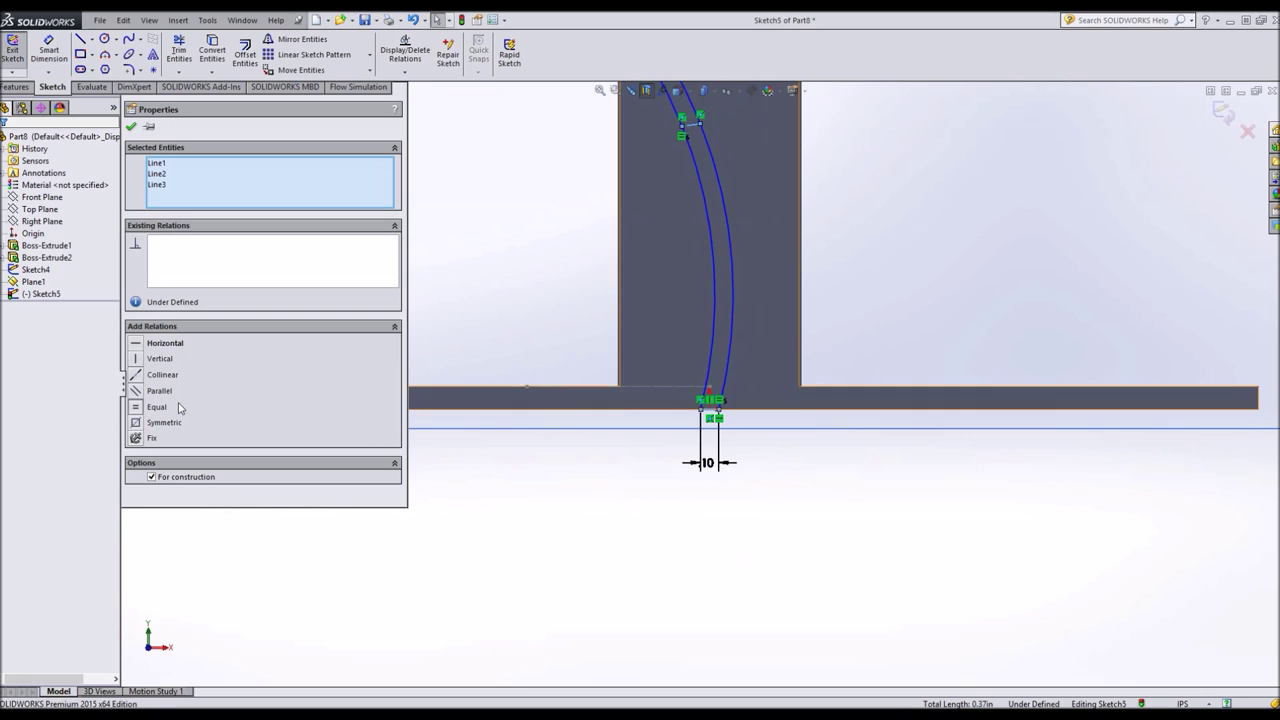
{"action": "scroll", "coordinate": [600, 237], "scroll_direction": "up", "scroll_amount": 4}
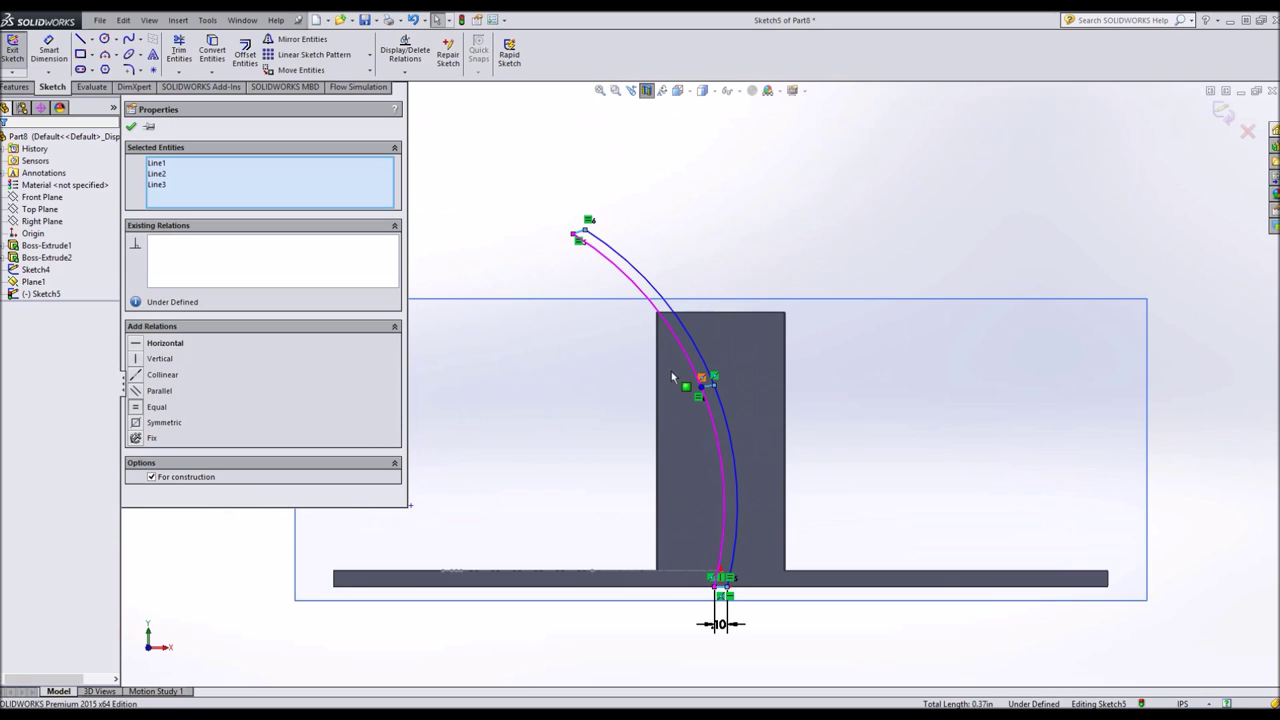
{"action": "left_click", "coordinate": [543, 434]}
Make the blade tip line vertical and drag the tip up and to the left.
{"action": "scroll", "coordinate": [532, 362], "scroll_direction": "down", "scroll_amount": 1}
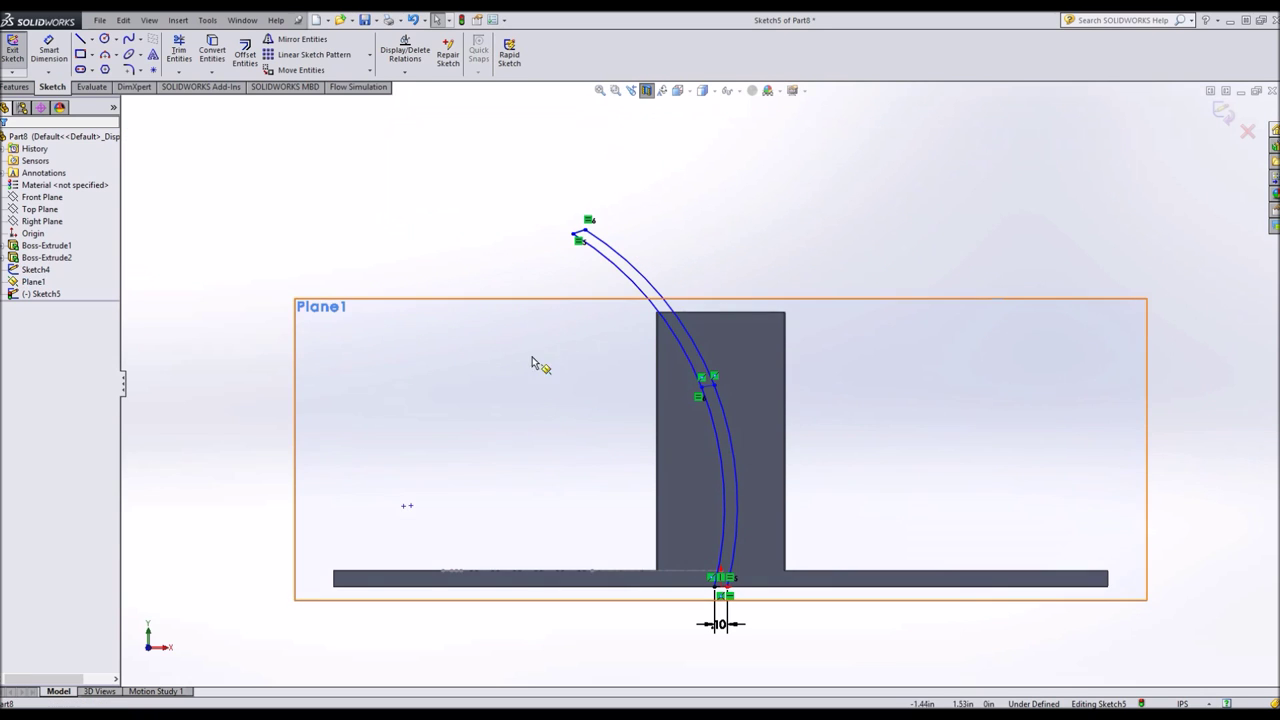
{"action": "left_click", "coordinate": [580, 238]}
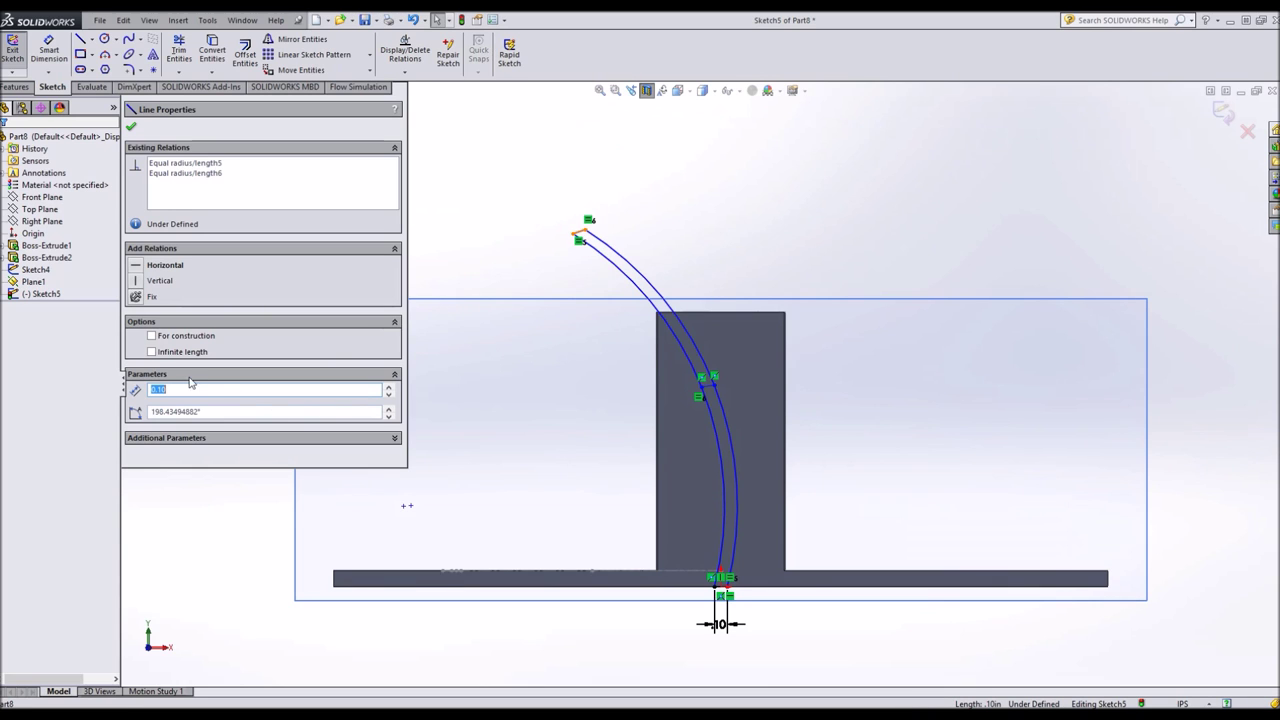
{"action": "left_click", "coordinate": [138, 281]}
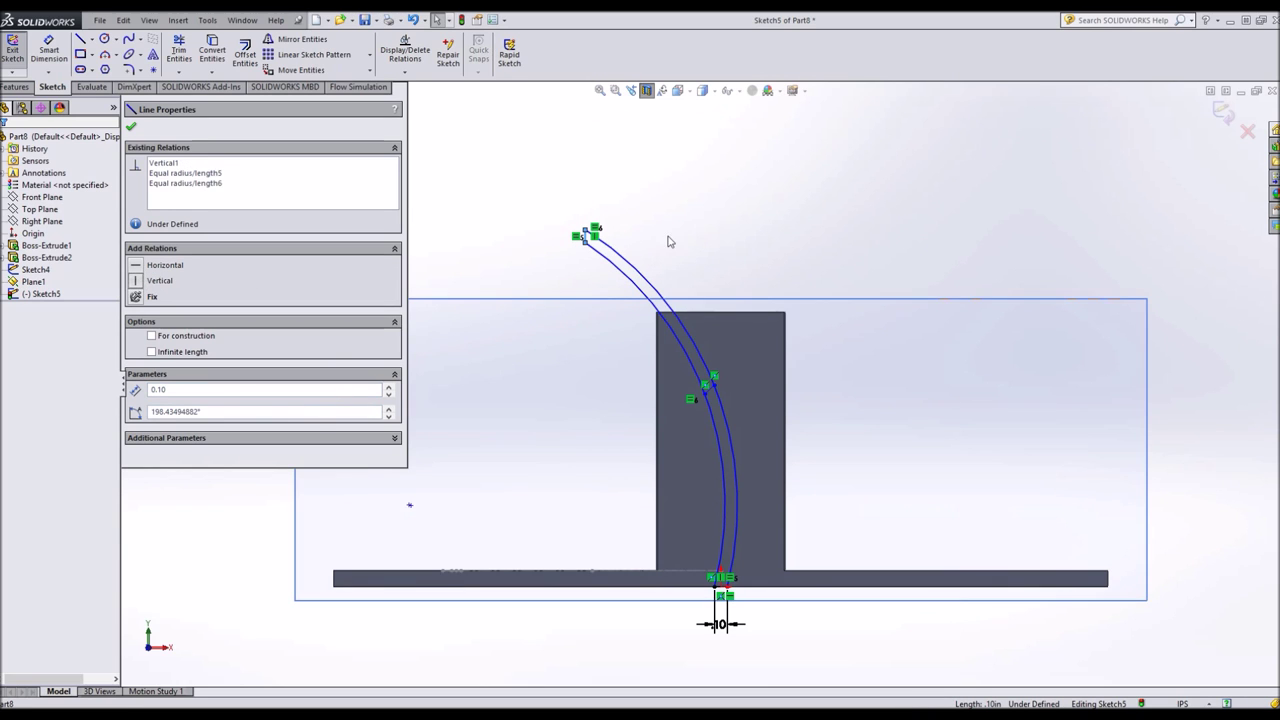
{"action": "left_click", "coordinate": [687, 257]}
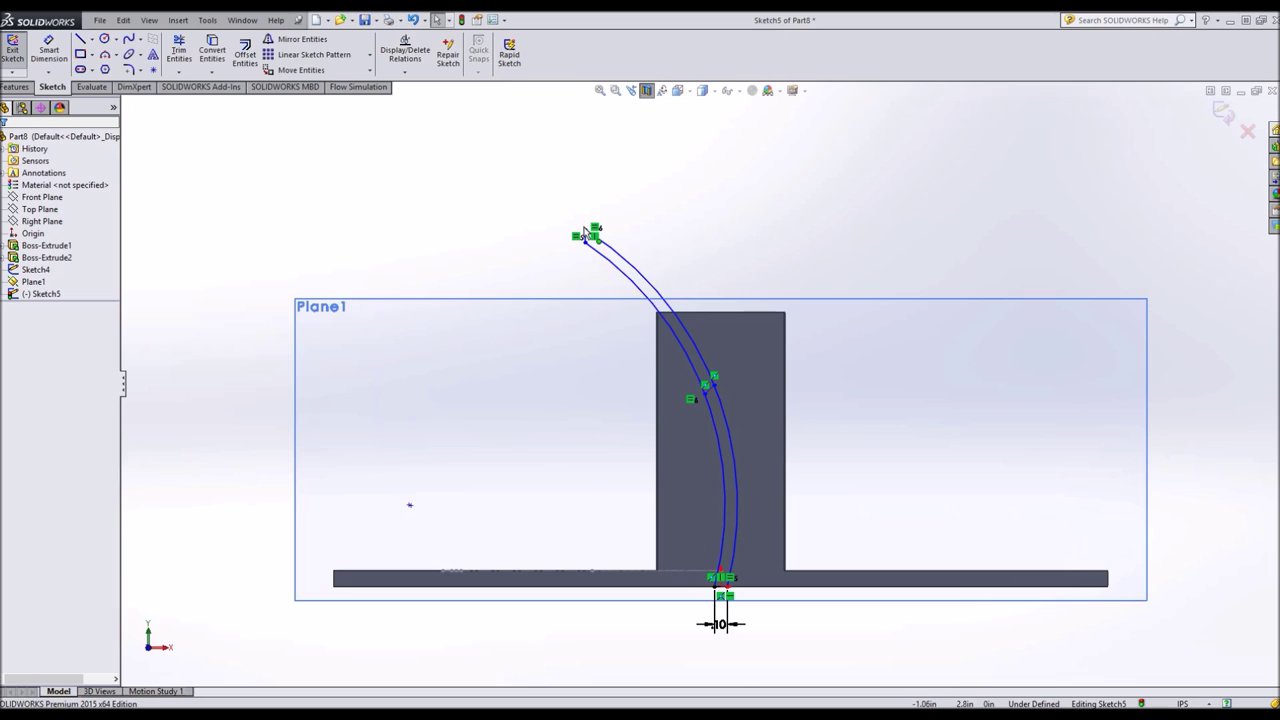
{"action": "mouse_move", "coordinate": [585, 232]}
{"action": "left_mouse_down"}
{"action": "mouse_move", "coordinate": [410, 106]}
{"action": "mouse_move", "coordinate": [574, 163]}
{"action": "mouse_move", "coordinate": [609, 291]}
{"action": "mouse_move", "coordinate": [585, 226]}
{"action": "mouse_move", "coordinate": [569, 228]}
{"action": "left_mouse_up"}
{"action": "left_click", "coordinate": [48, 50]}
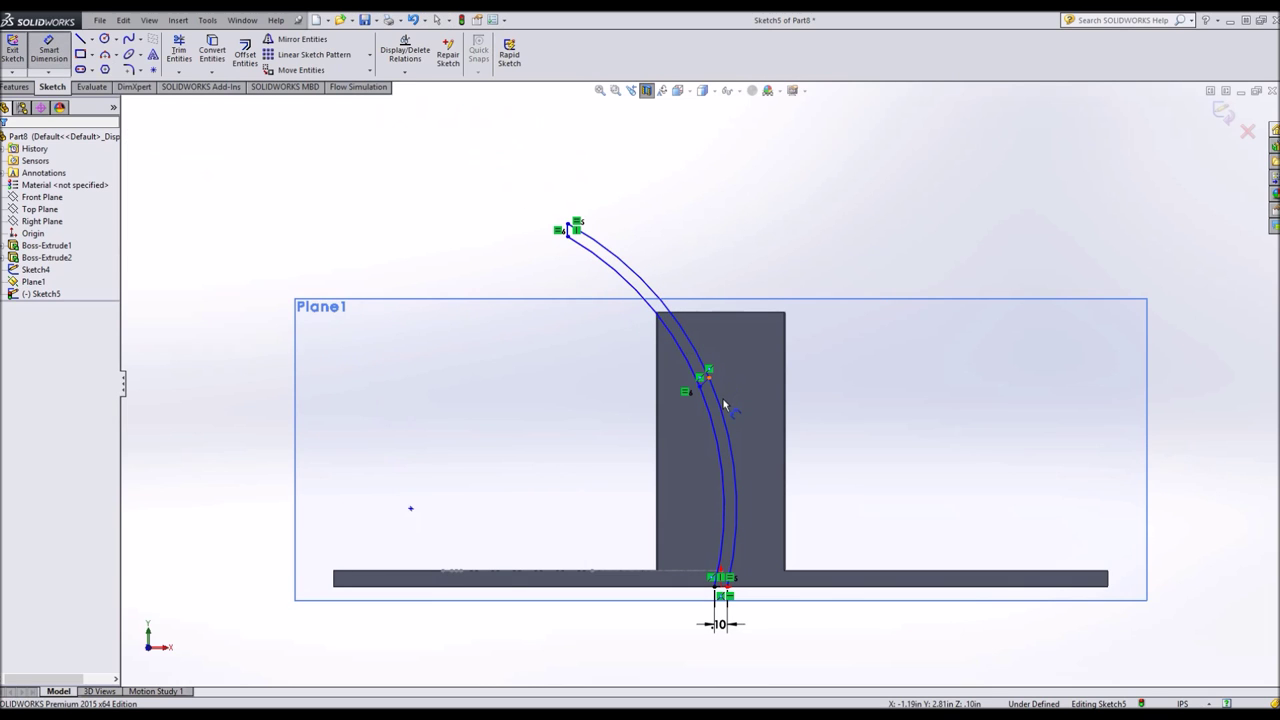
Draw a 1.00 vertical centerline straight down from the origin.
{"action": "key", "text": "Escape"}
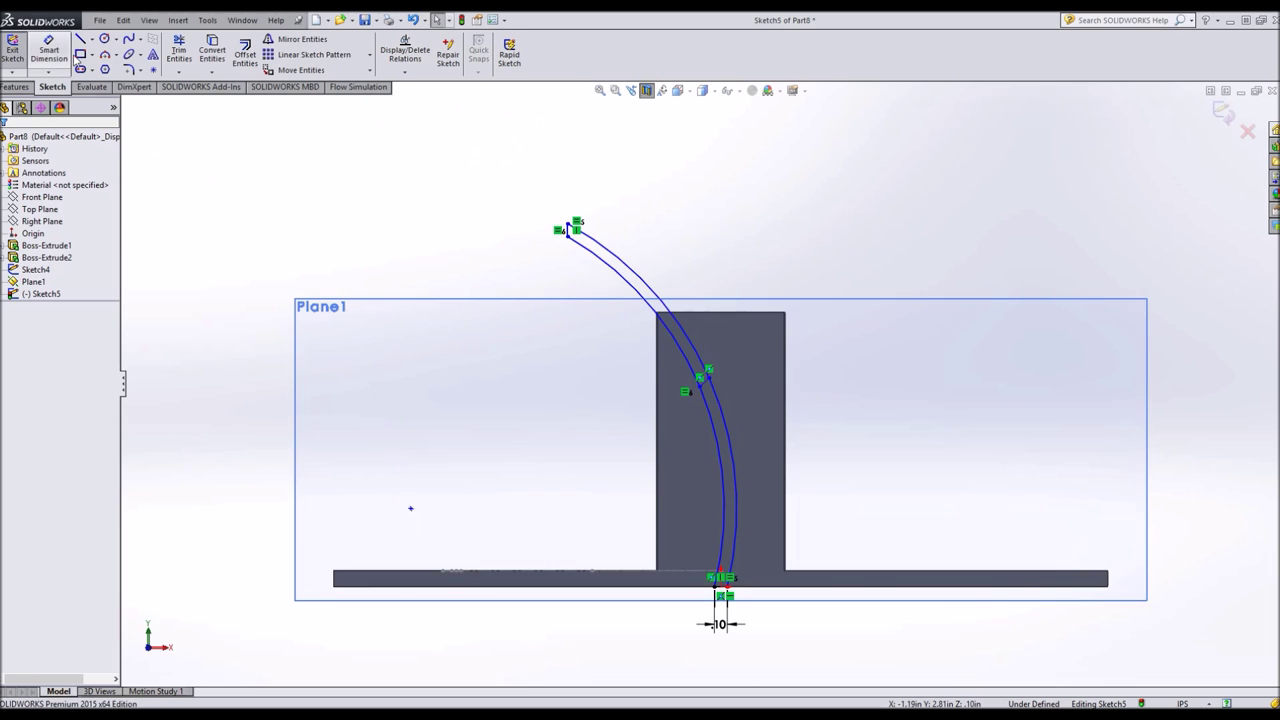
{"action": "left_click", "coordinate": [91, 40]}
{"action": "left_click", "coordinate": [108, 70]}
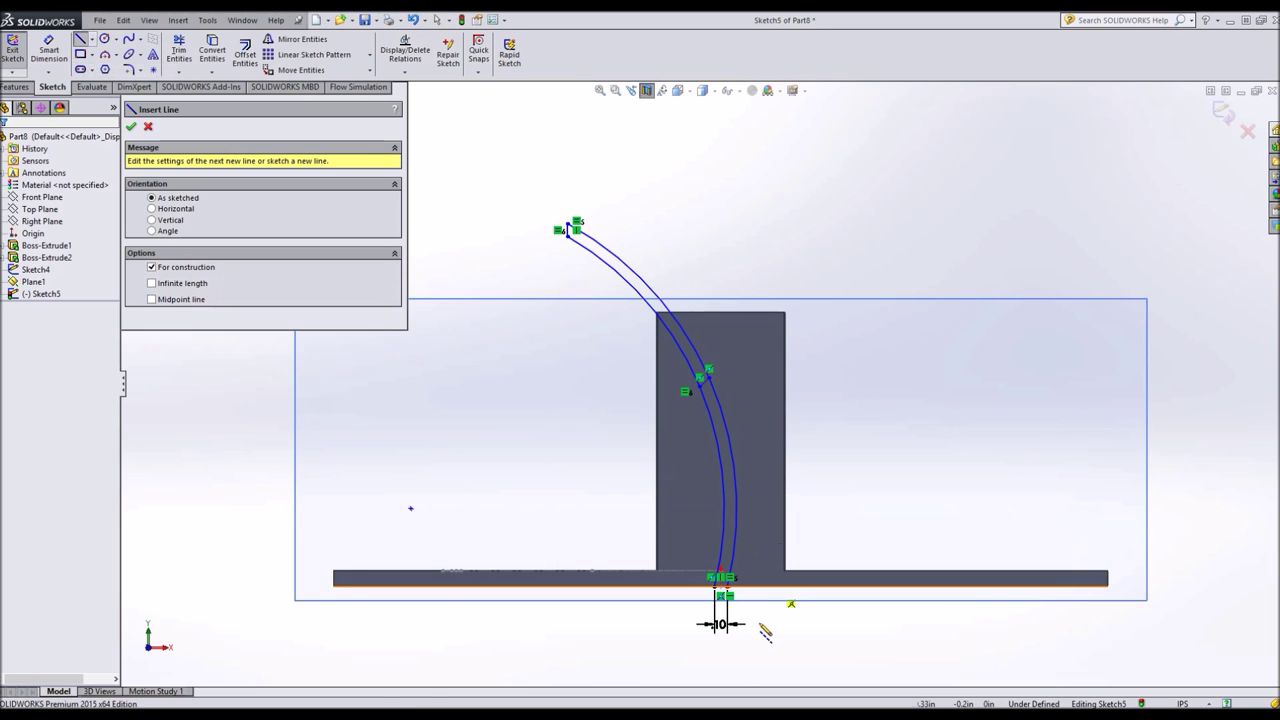
{"action": "left_click", "coordinate": [726, 596]}
{"action": "left_click", "coordinate": [727, 662]}
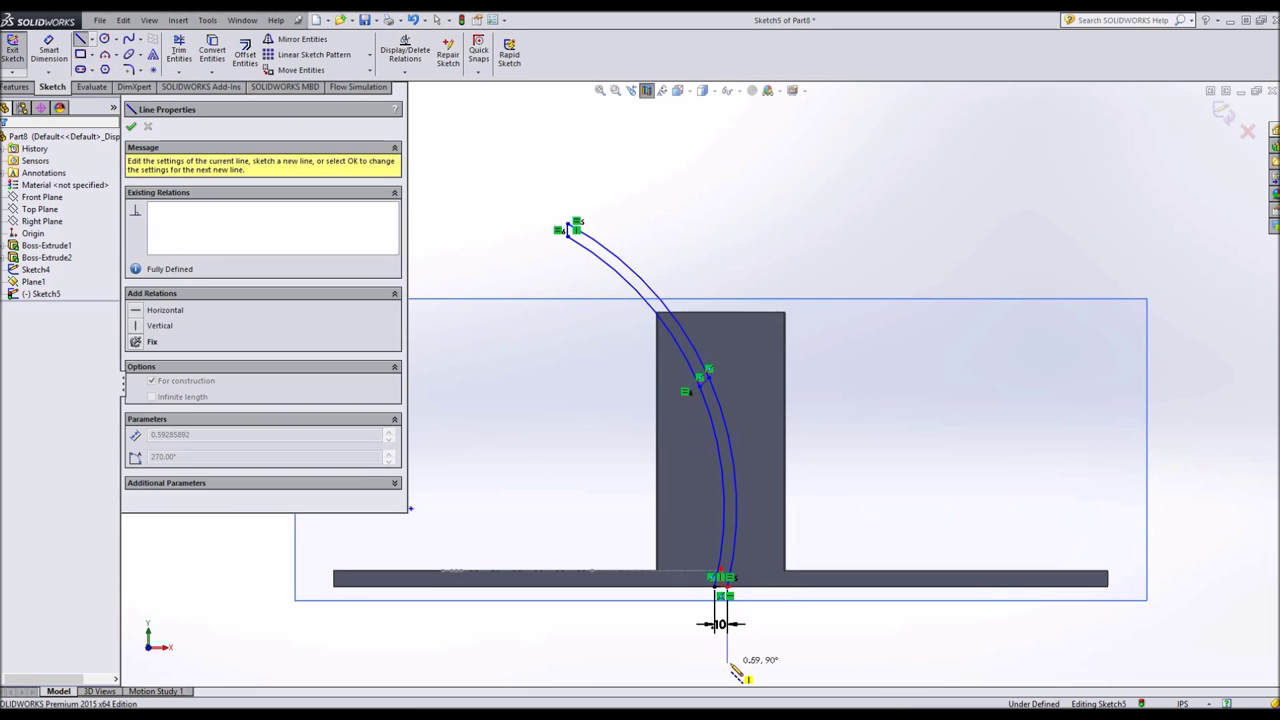
{"action": "key", "text": "Escape"}
{"action": "key", "text": "d"}
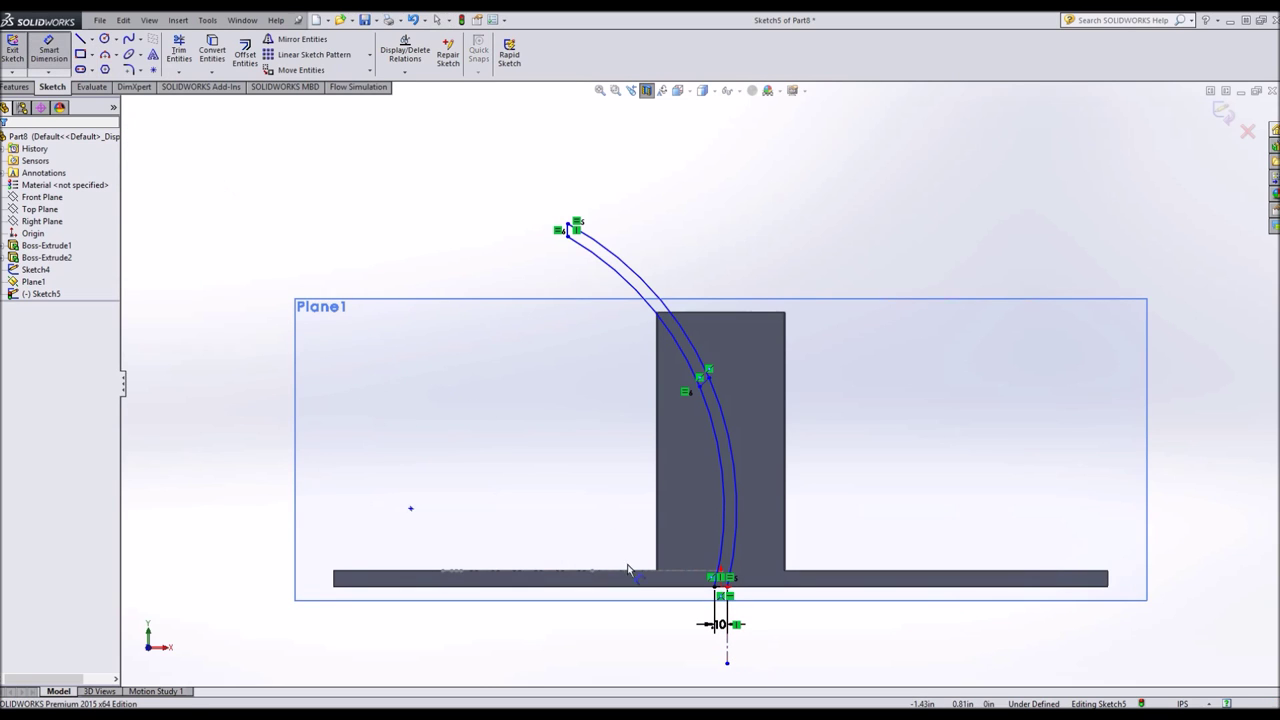
{"action": "left_click", "coordinate": [728, 640]}
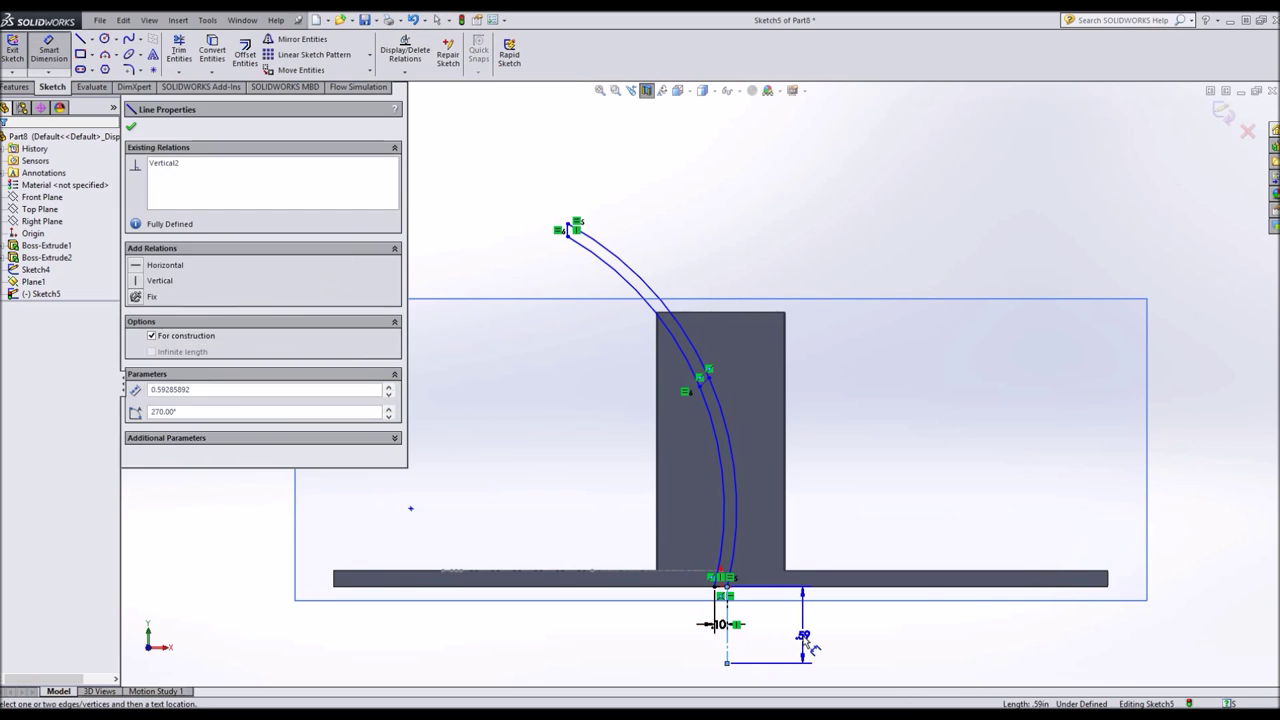
{"action": "left_click", "coordinate": [836, 634]}
{"action": "type", "text": "1"}
{"action": "key", "text": "Return"}
{"action": "key", "text": "Escape"}
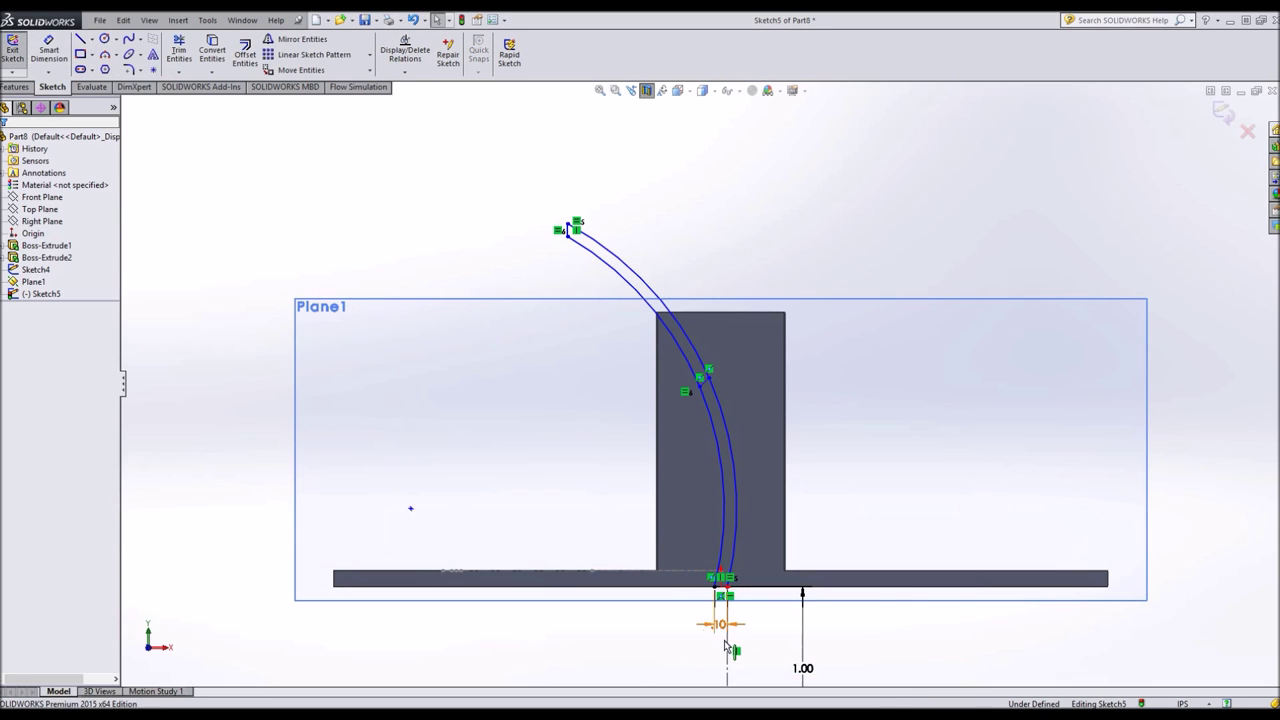
Make the outer blade arc tangent to the vertical centerline.
{"action": "left_click", "coordinate": [731, 478]}
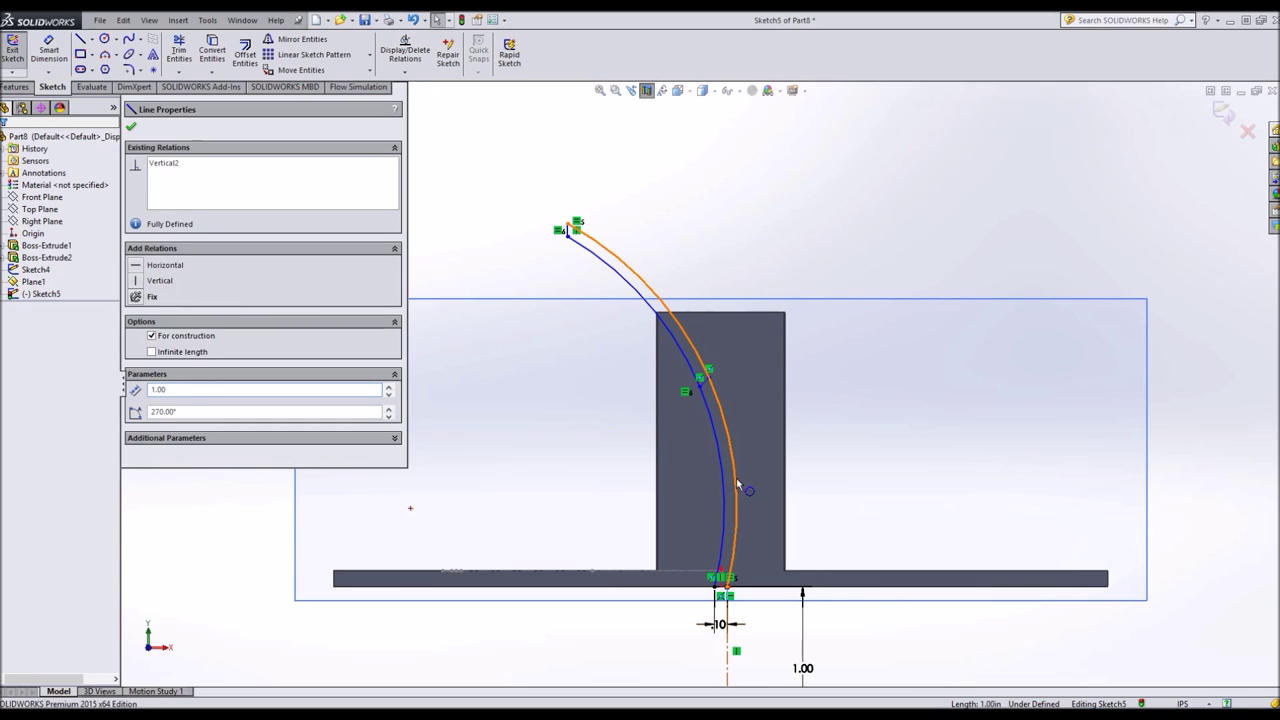
{"action": "left_click", "coordinate": [724, 480], "text": "ctrl"}
{"action": "left_click", "coordinate": [137, 343]}
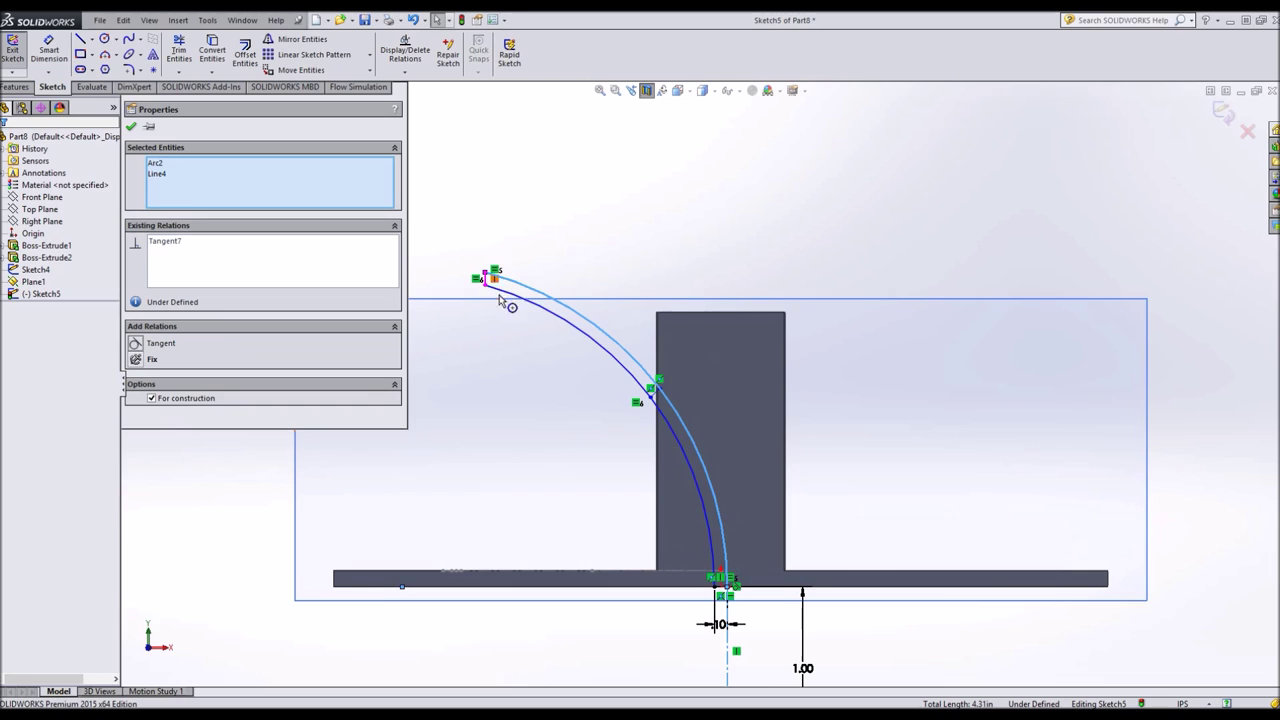
{"action": "left_click", "coordinate": [725, 297]}
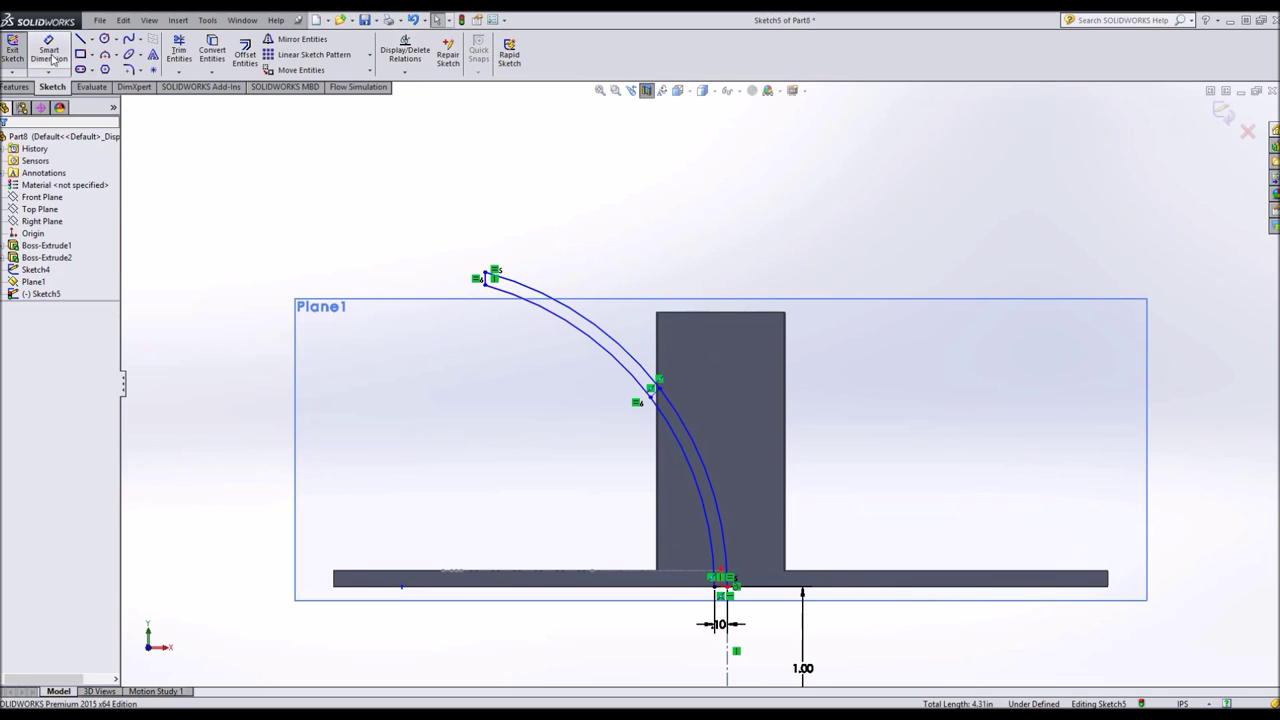
Dimension the outer blade arc with an R5.00 radius.
{"action": "left_click", "coordinate": [50, 55]}
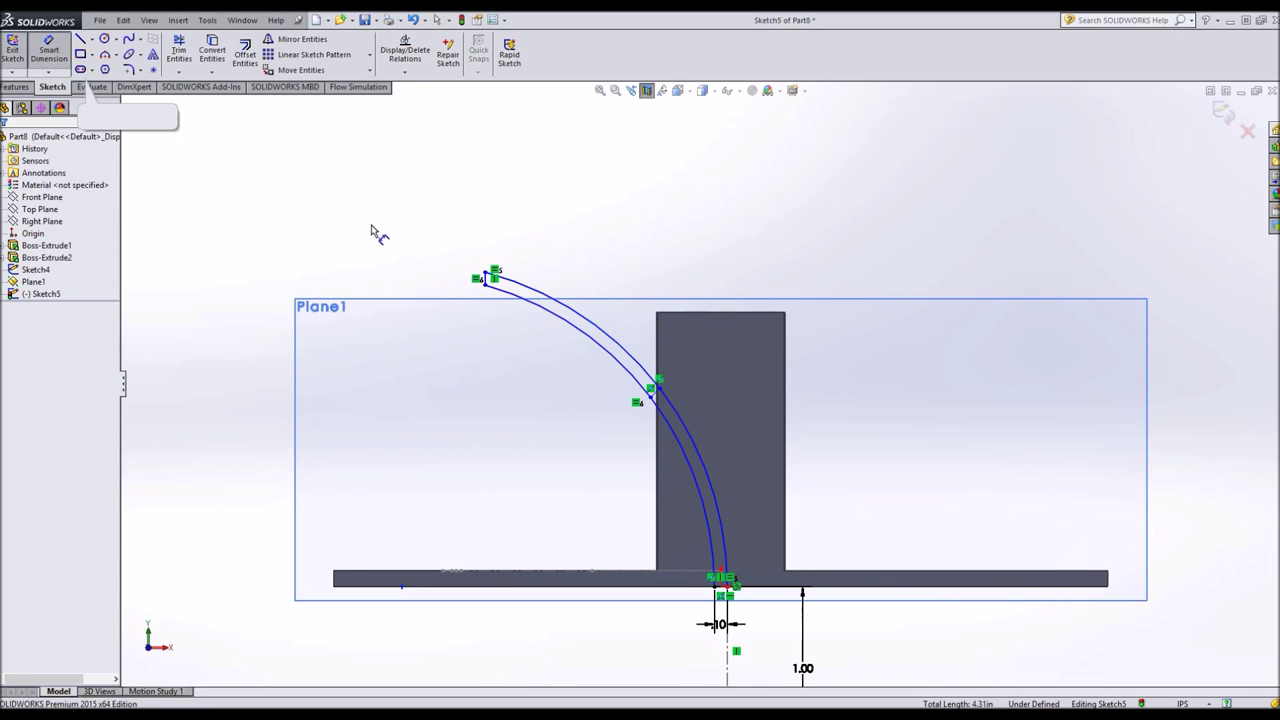
{"action": "left_click", "coordinate": [588, 316]}
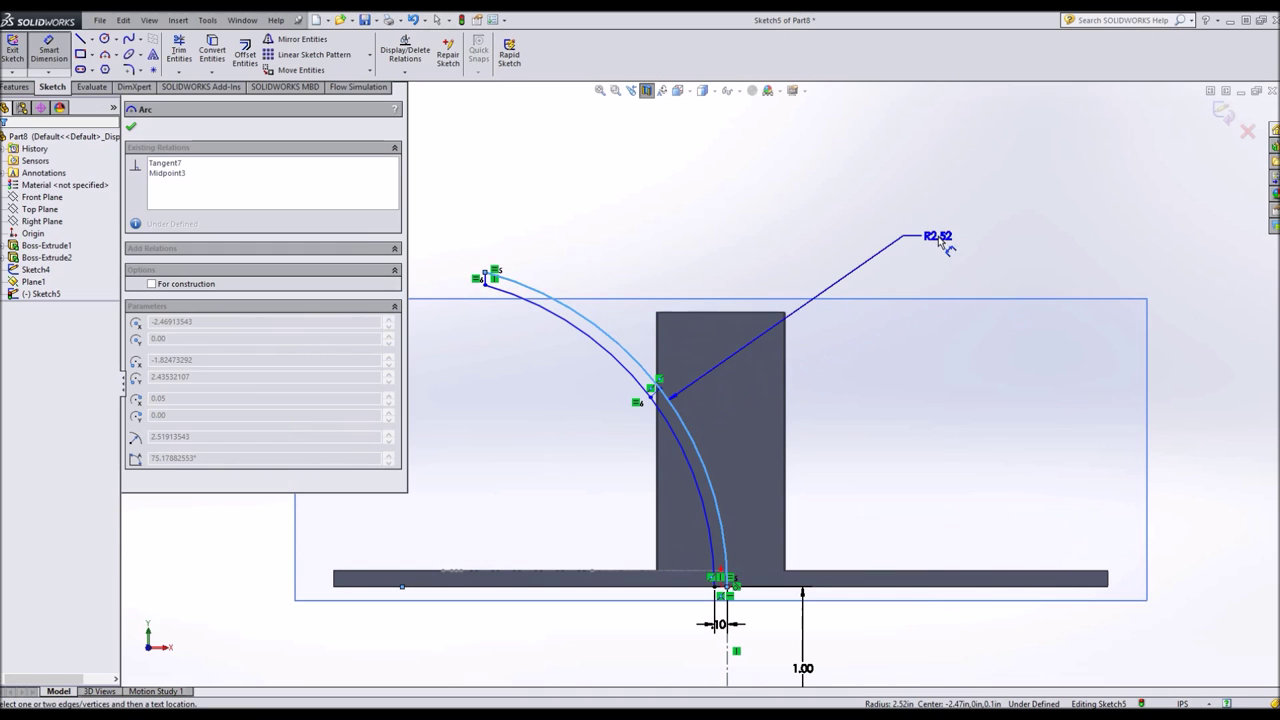
{"action": "left_click", "coordinate": [905, 250]}
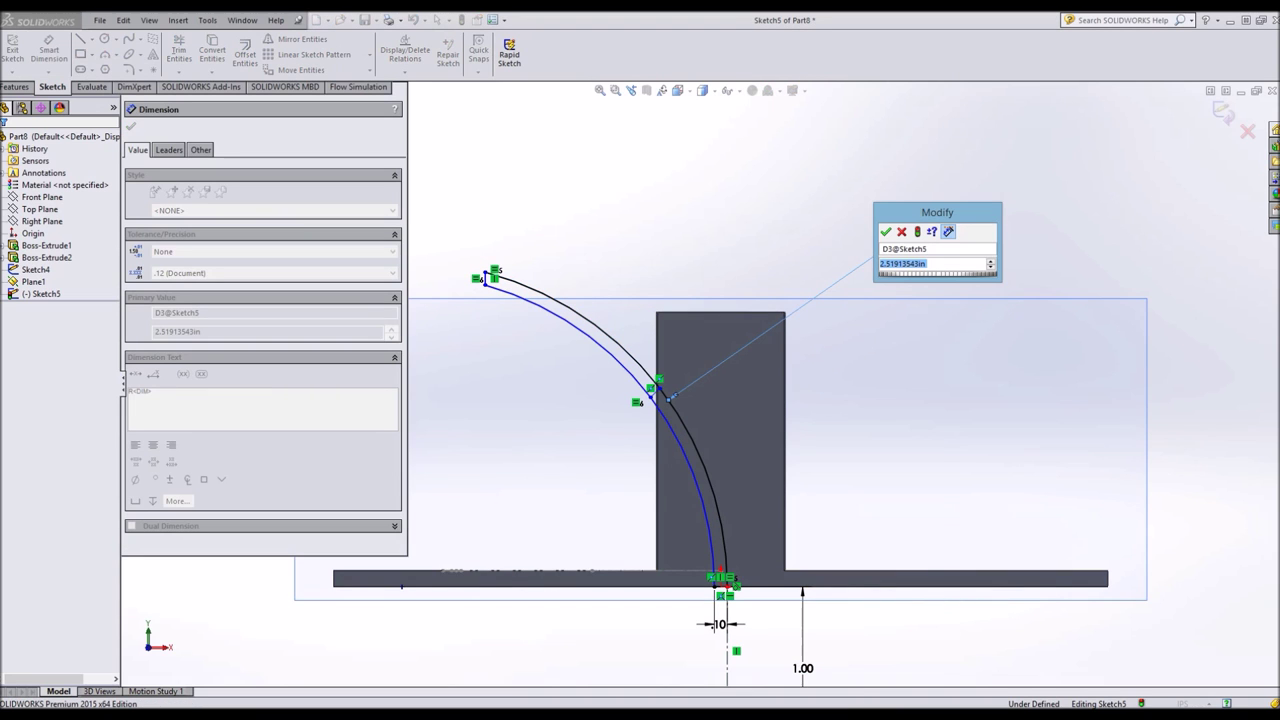
{"action": "type", "text": "5"}
{"action": "key", "text": "Return"}
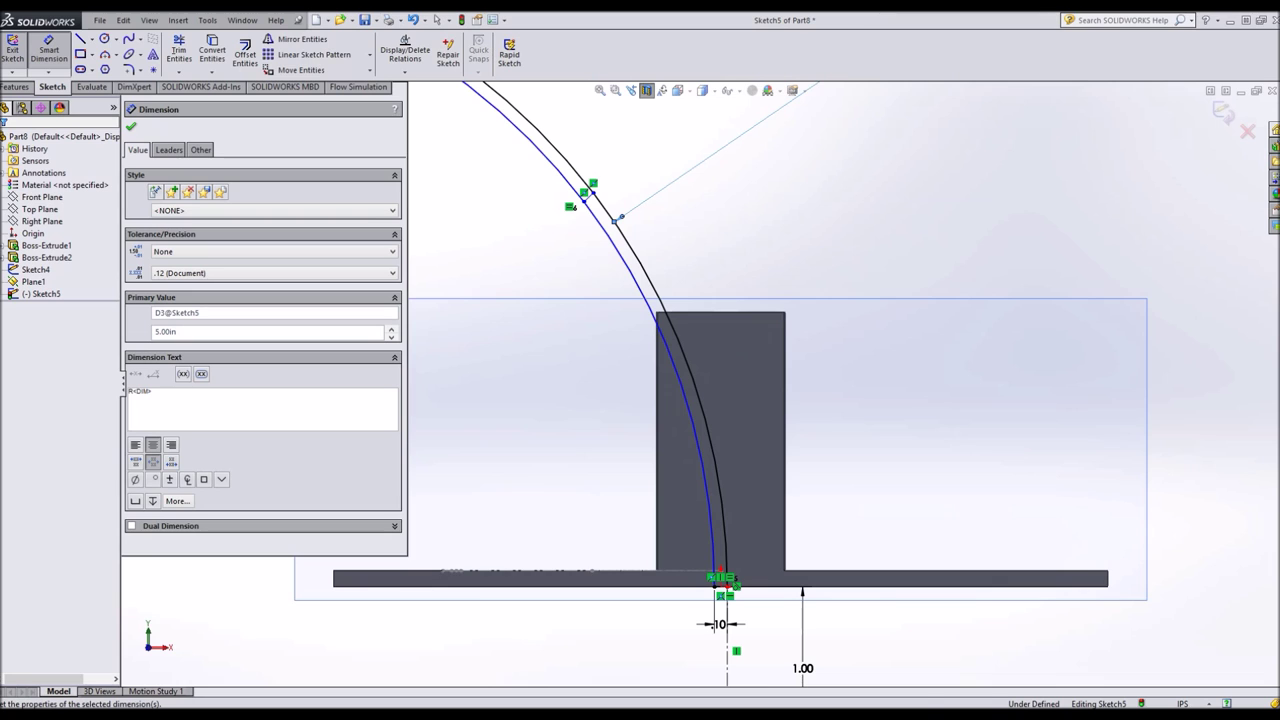
{"action": "key", "text": "z"}
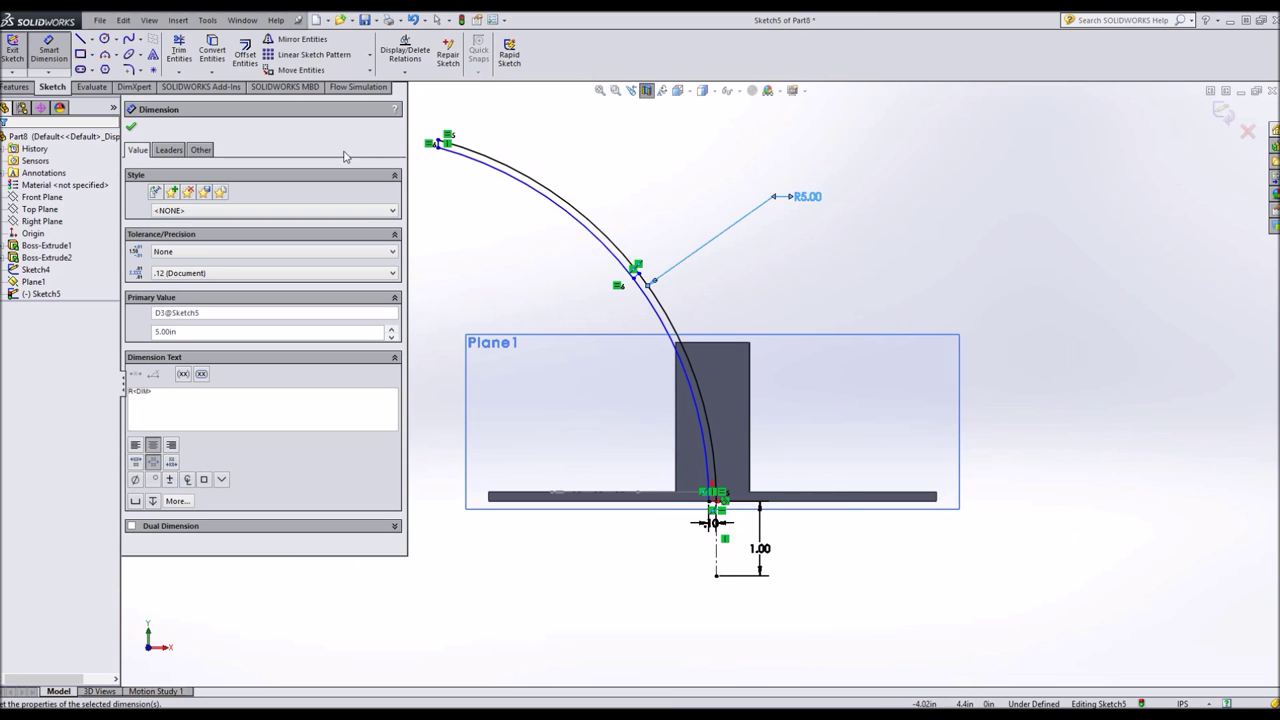
{"action": "key", "text": "Escape"}
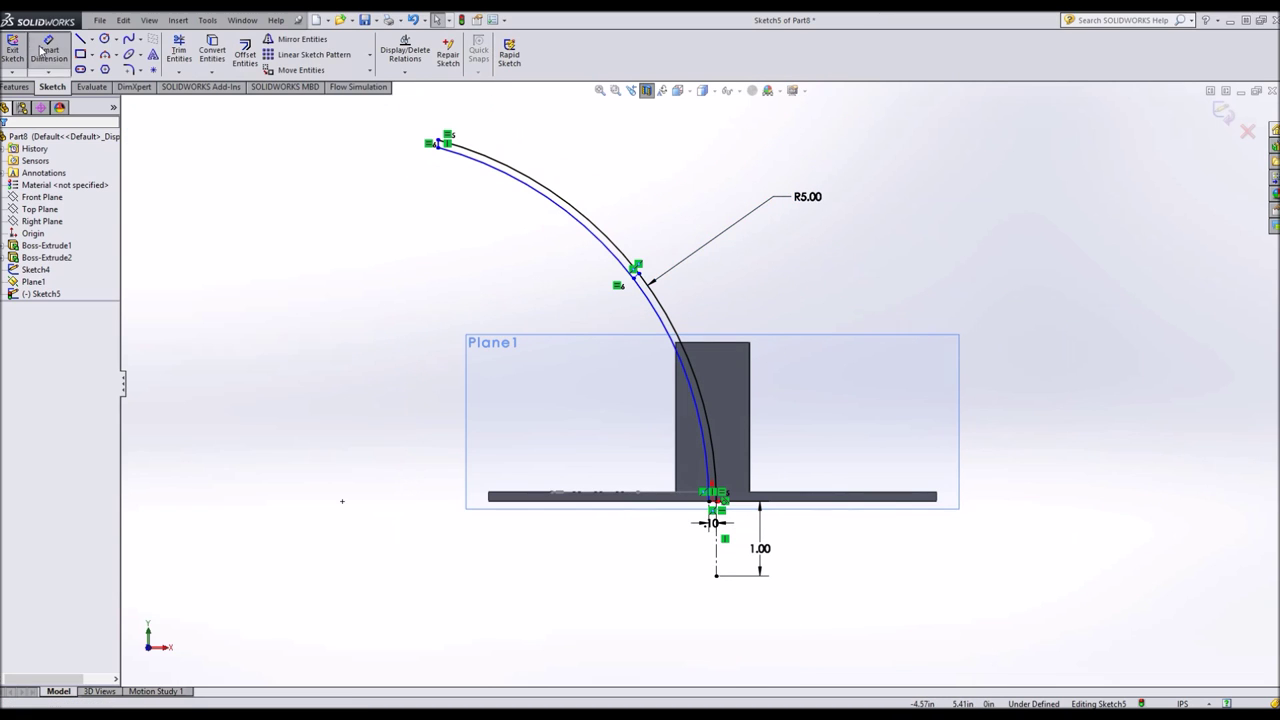
Set the arc's horizontal span from top end to bottom point to 3.50.
{"action": "left_click", "coordinate": [437, 144]}
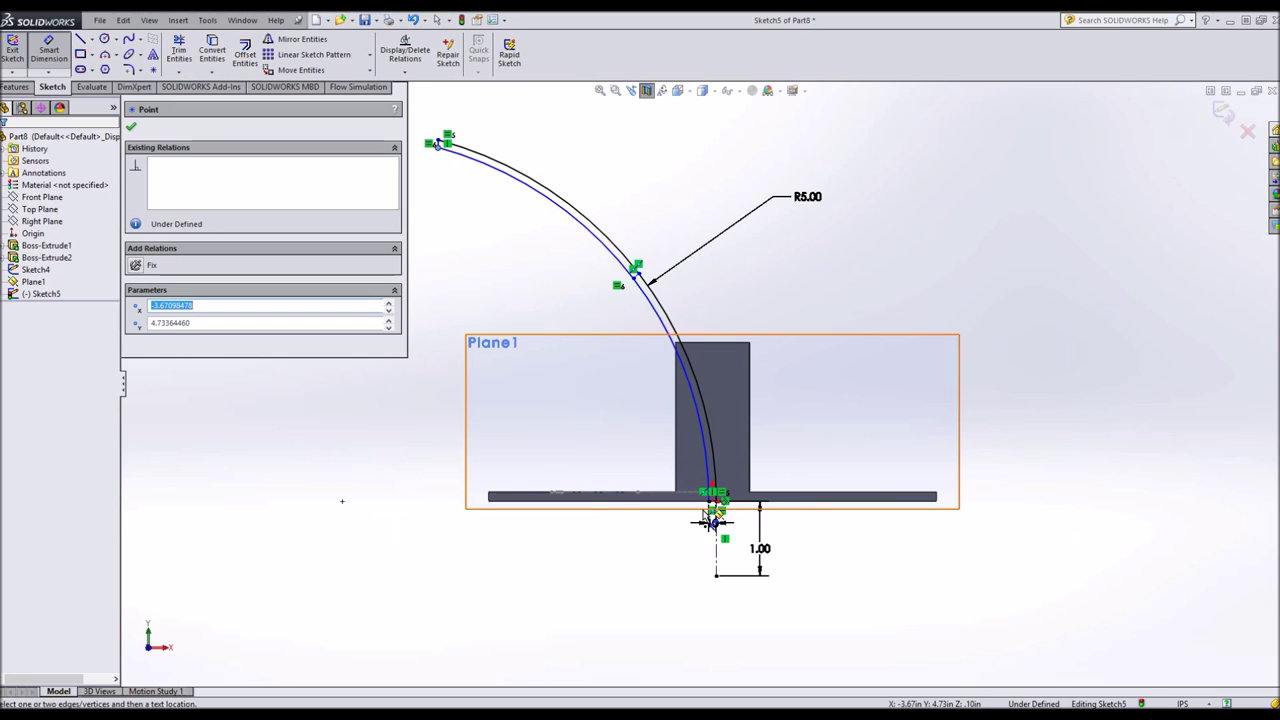
{"action": "left_click", "coordinate": [714, 512]}
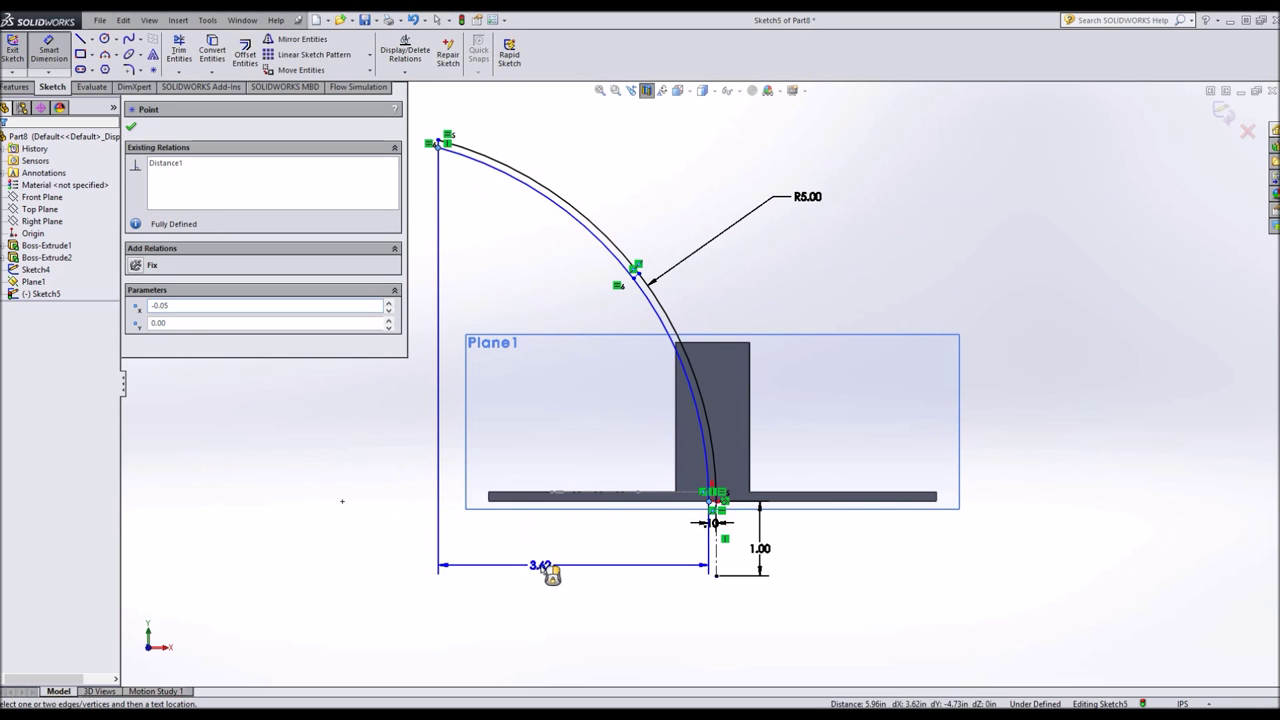
{"action": "left_click", "coordinate": [545, 566]}
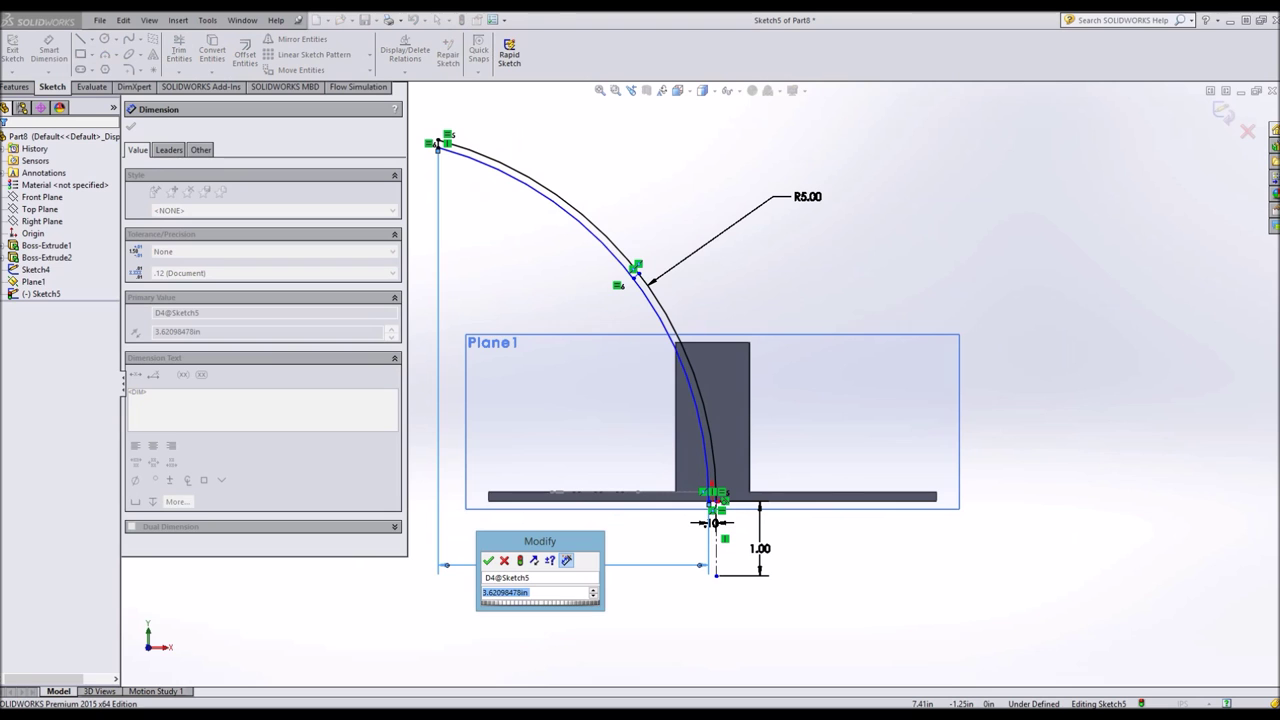
{"action": "type", "text": "3.5"}
{"action": "key", "text": "Return"}
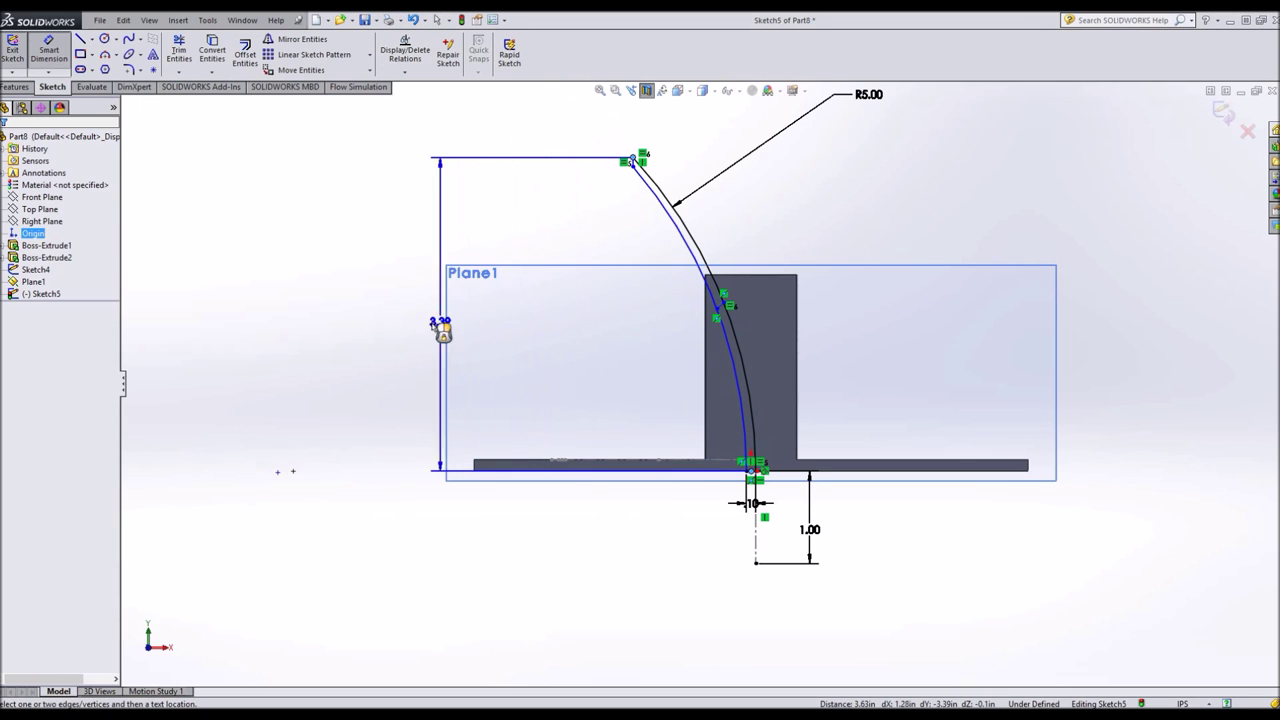
Add a height dimension for the arc's top end, first 4.00, then 2.00.
{"action": "left_click", "coordinate": [405, 325]}
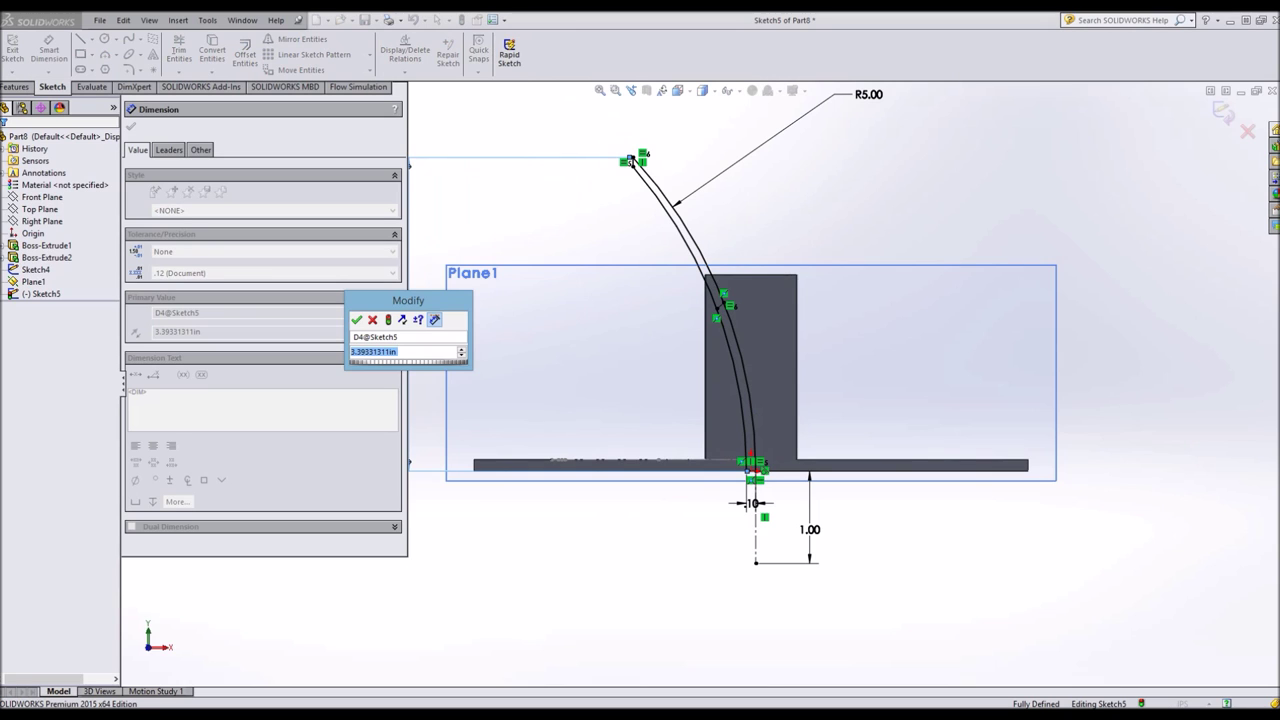
{"action": "type", "text": "4"}
{"action": "key", "text": "Return"}
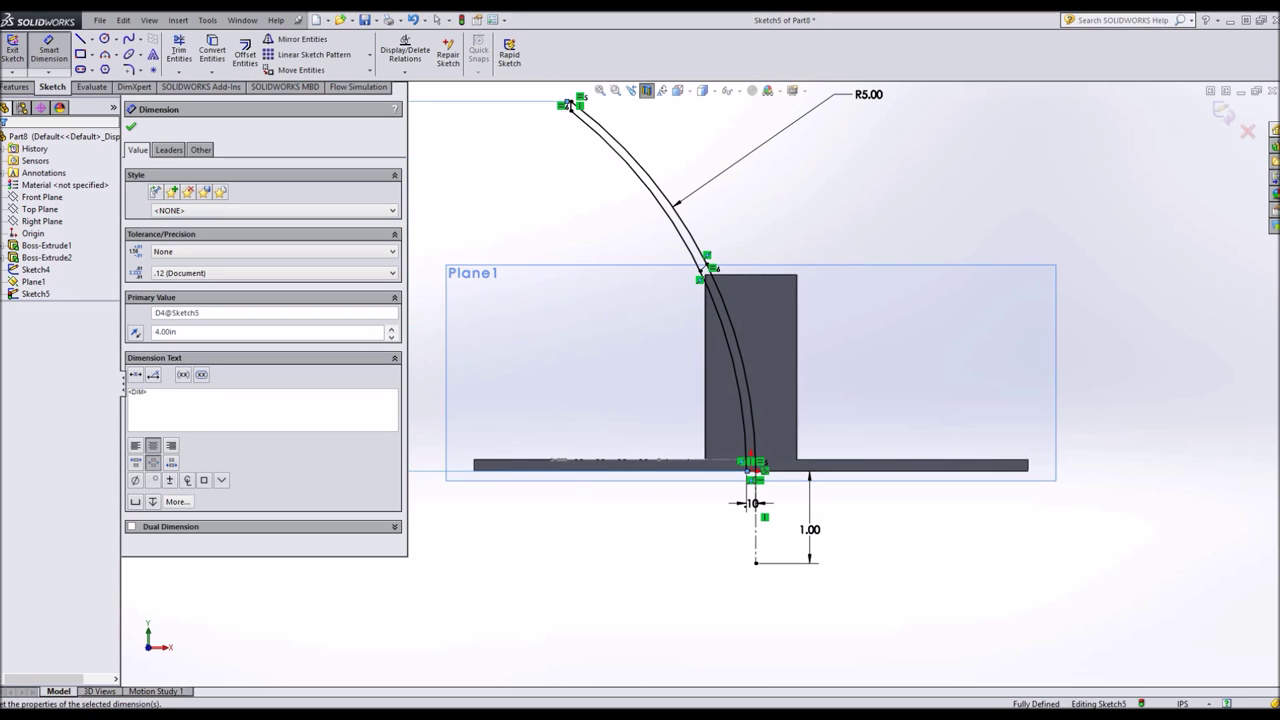
{"action": "scroll", "coordinate": [562, 194], "scroll_direction": "up", "scroll_amount": 3}
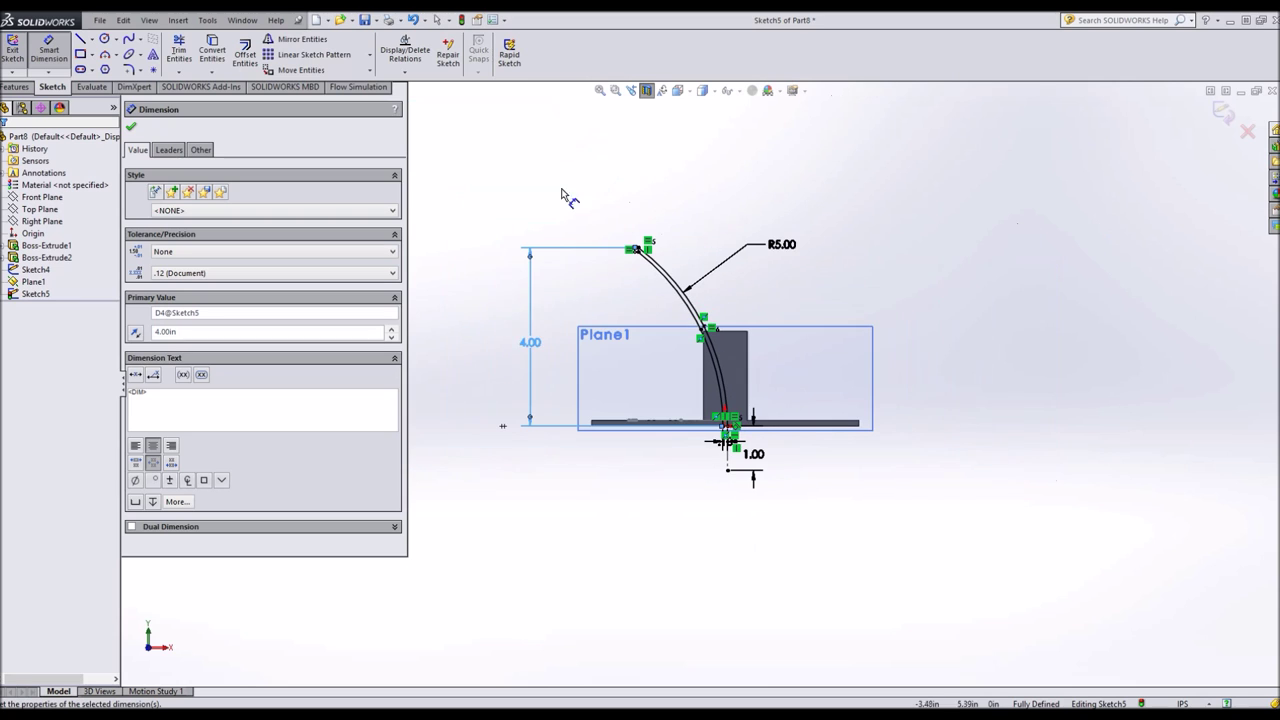
{"action": "double_click", "coordinate": [531, 343]}
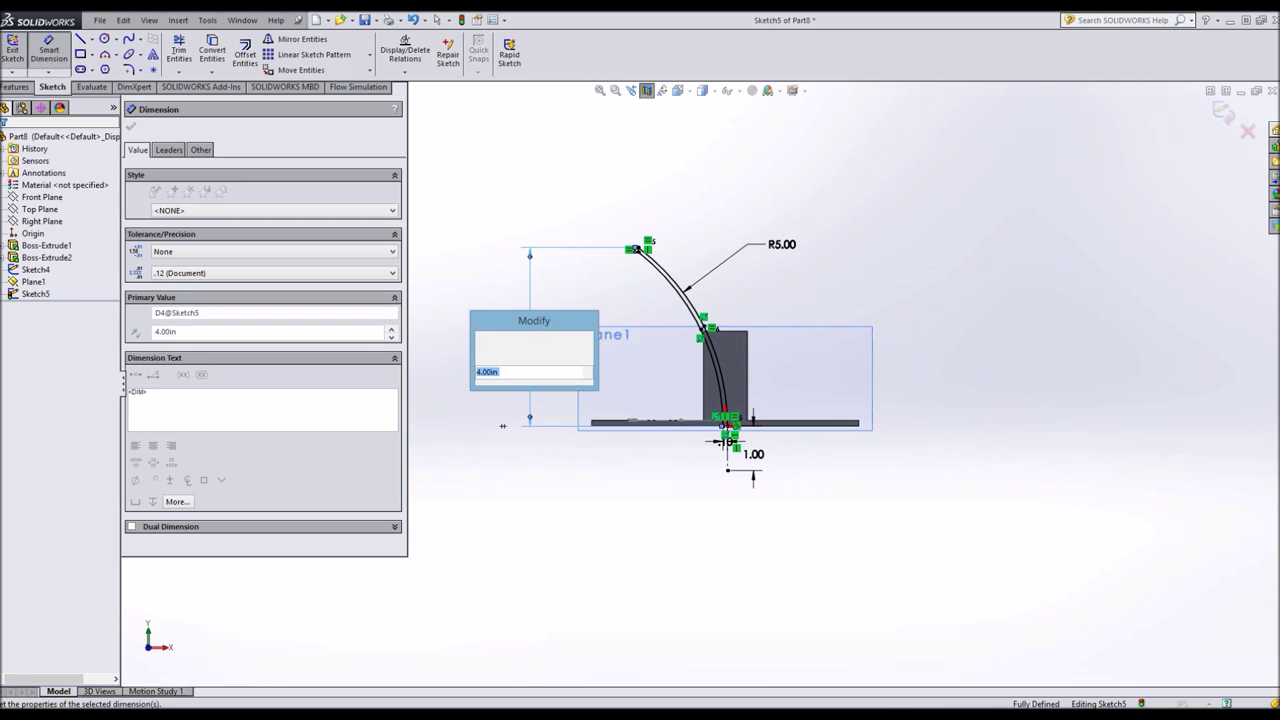
{"action": "type", "text": "2"}
{"action": "key", "text": "Return"}
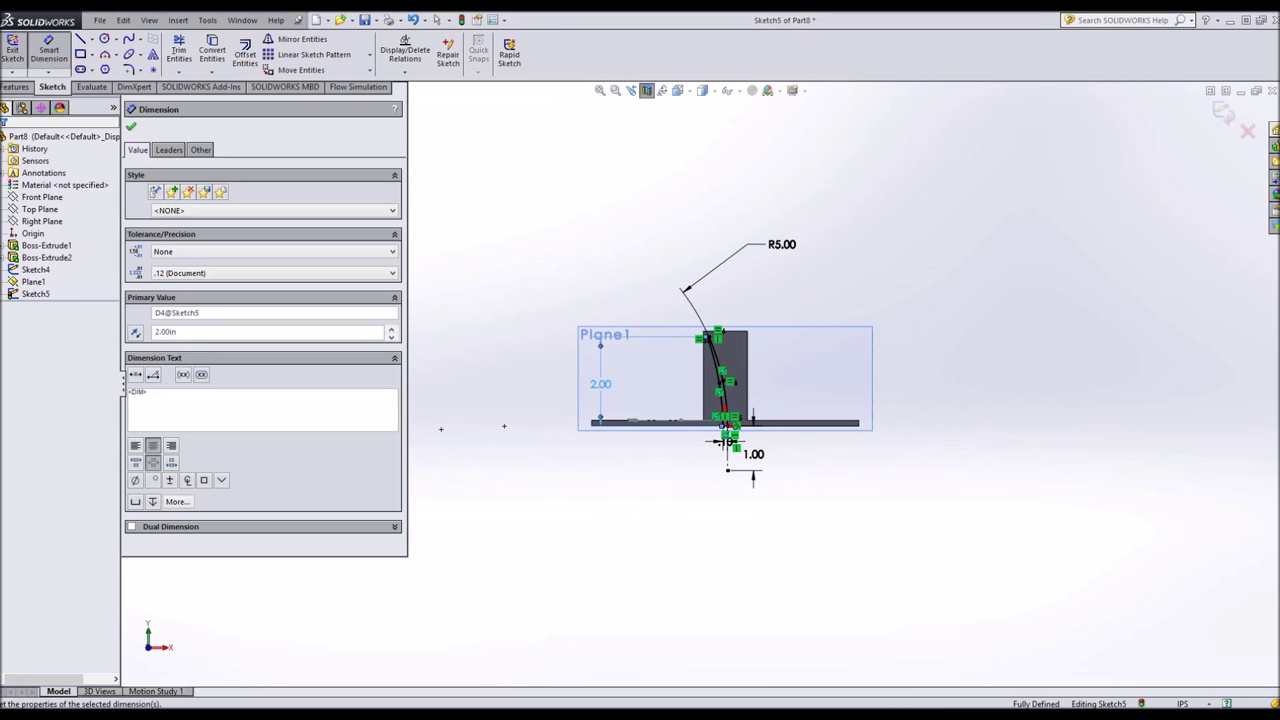
Abandon a further height edit and exit the finished blade arc sketch.
{"action": "scroll", "coordinate": [652, 382], "scroll_direction": "down", "scroll_amount": 5}
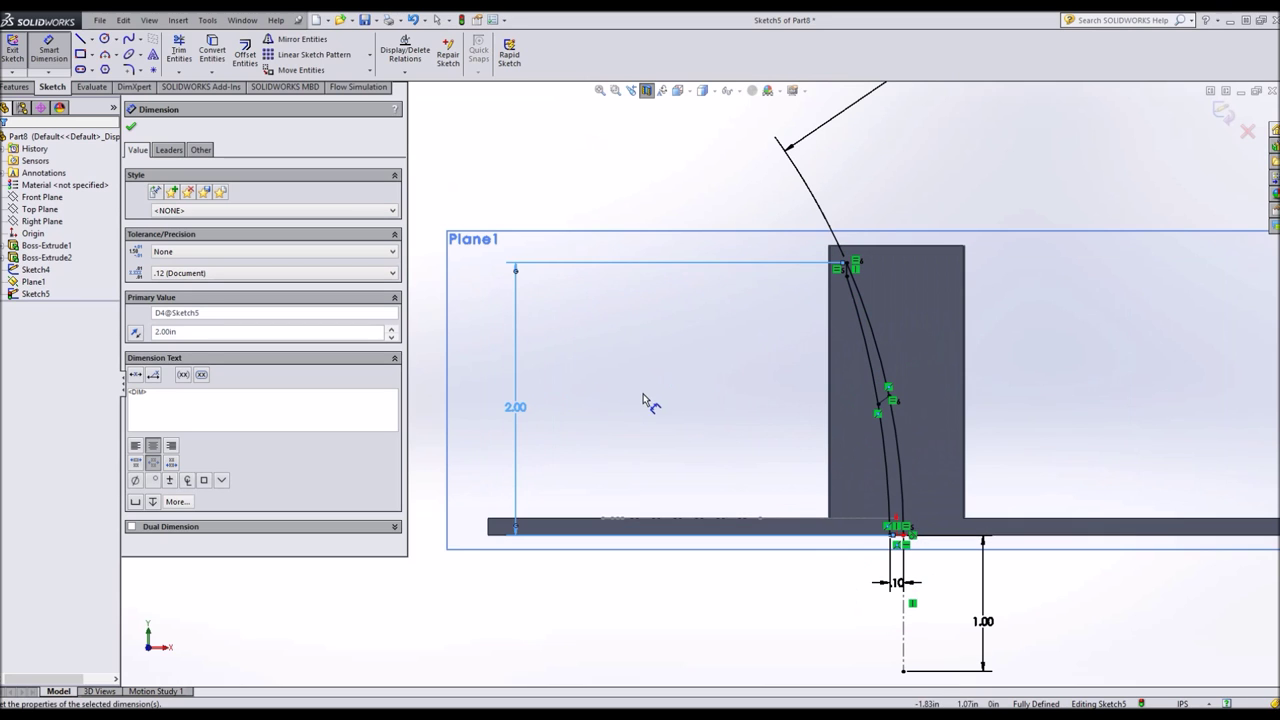
{"action": "double_click", "coordinate": [516, 407]}
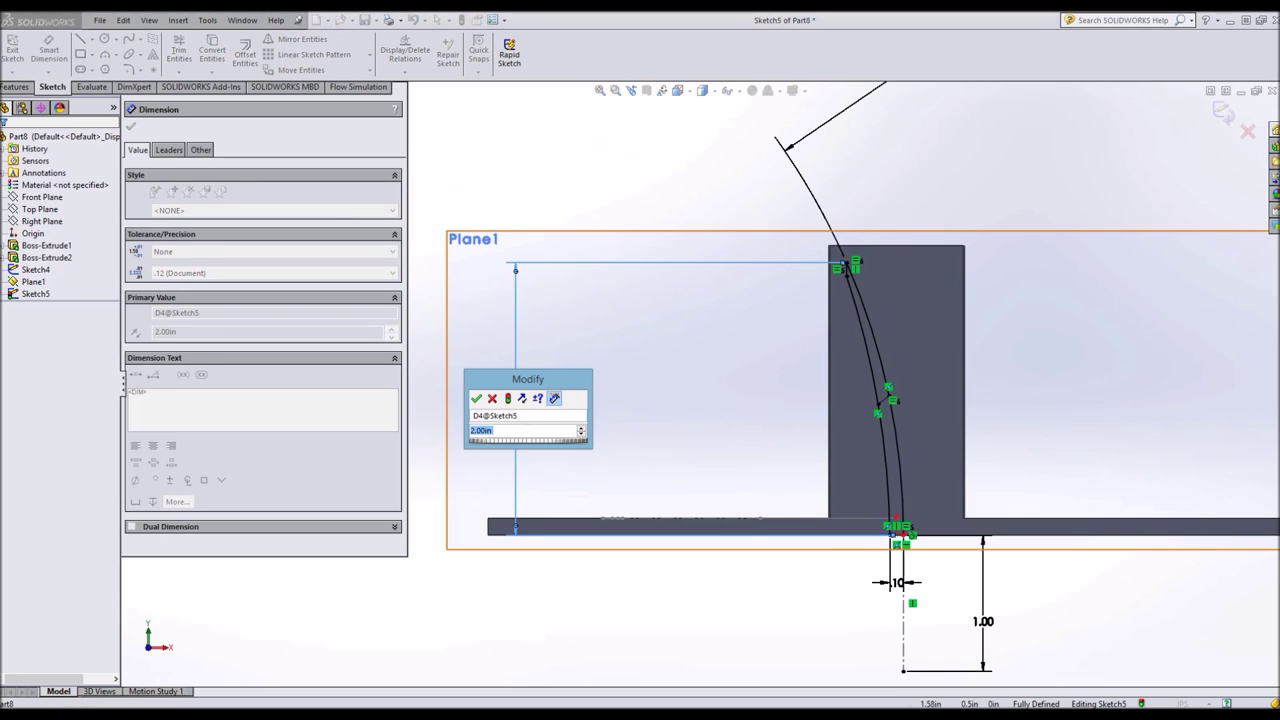
{"action": "type", "text": "5"}
{"action": "key", "text": "Escape"}
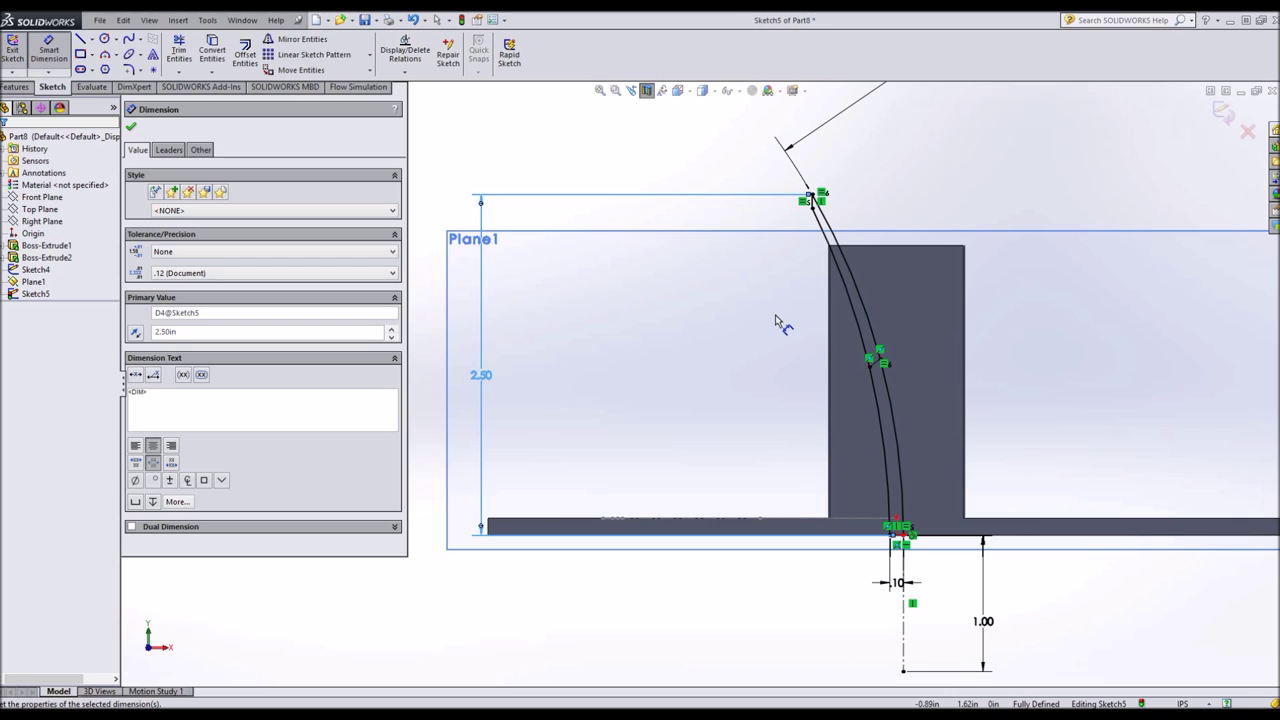
{"action": "key", "text": "Escape"}
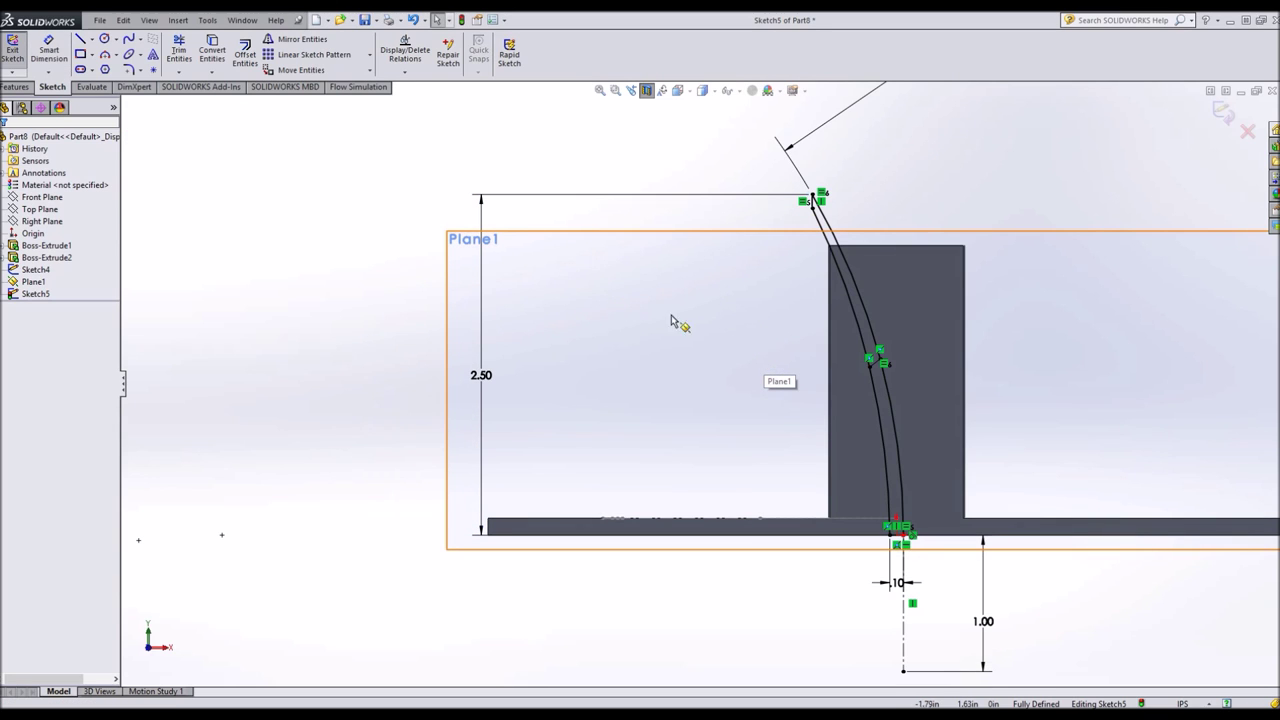
{"action": "key", "text": "ctrl+b"}
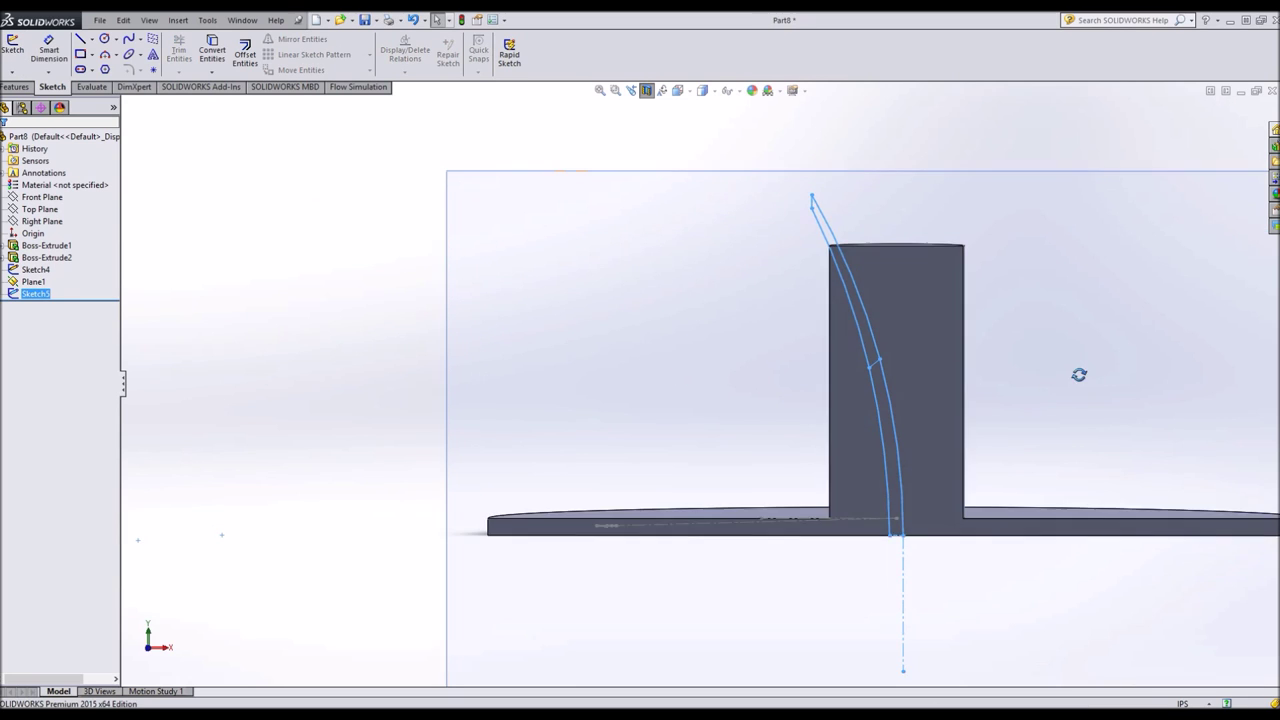
Start a new sketch on the disc's top face.
{"action": "middle_click_drag", "start_coordinate": [1079, 374], "coordinate": [1080, 417]}
{"action": "left_click", "coordinate": [1080, 417]}
{"action": "scroll", "coordinate": [925, 400], "scroll_direction": "up", "scroll_amount": 3}
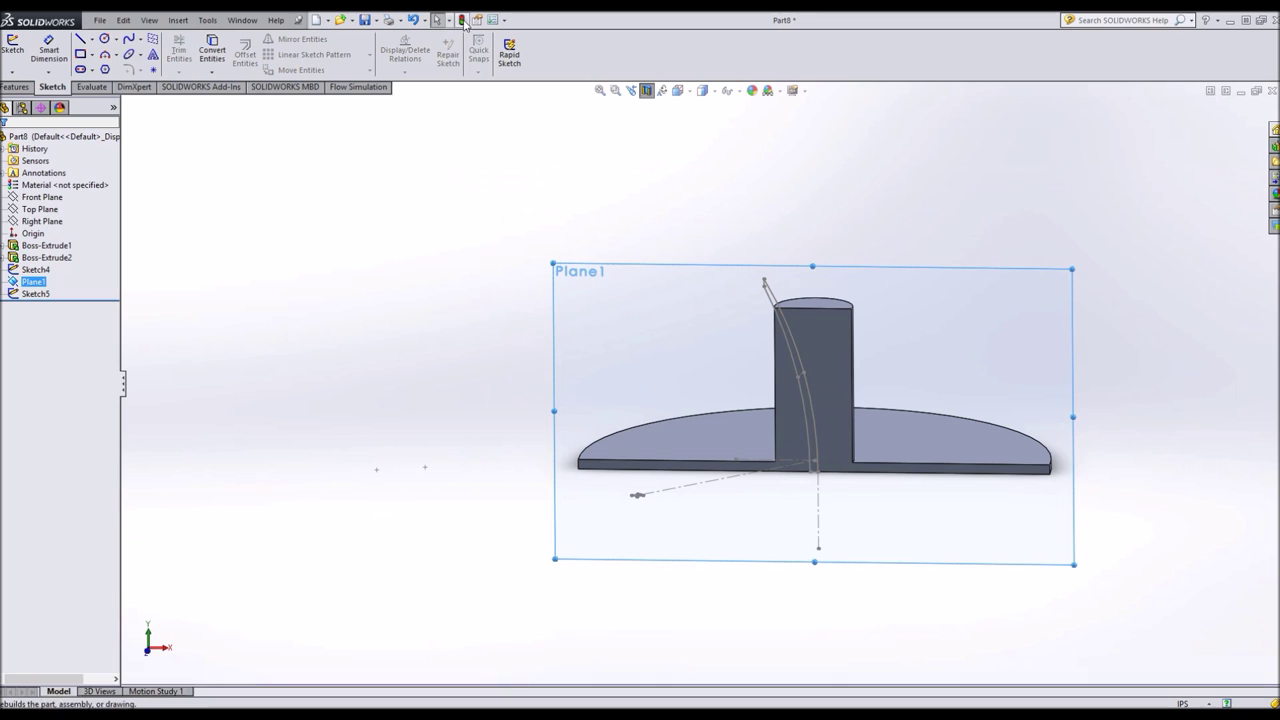
{"action": "left_click", "coordinate": [647, 91]}
{"action": "middle_click_drag", "start_coordinate": [758, 328], "coordinate": [744, 434]}
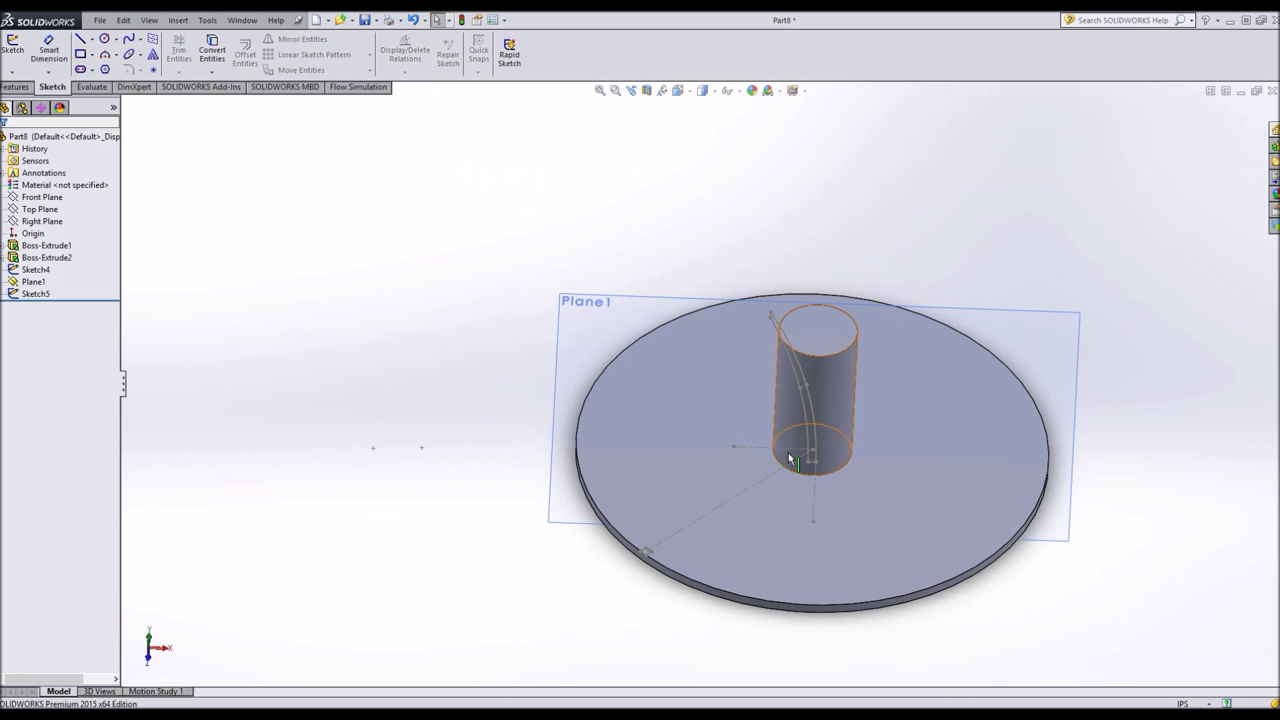
{"action": "left_click", "coordinate": [826, 544]}
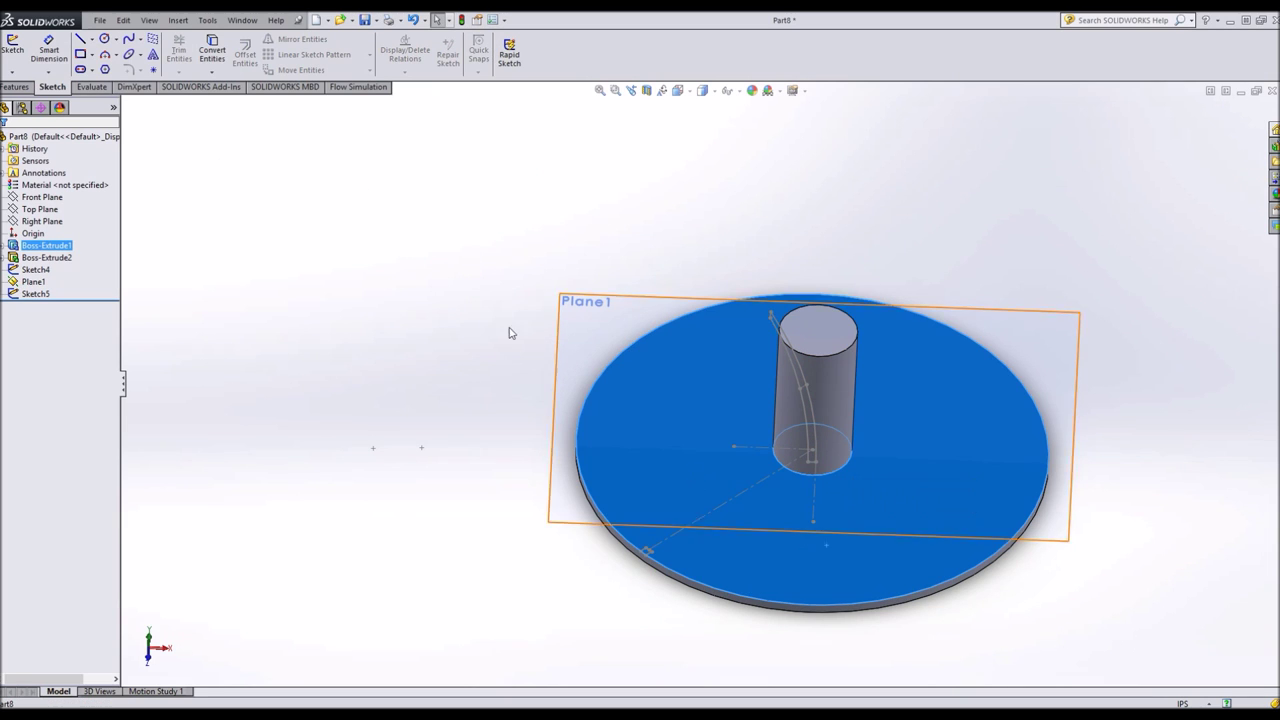
{"action": "left_click", "coordinate": [80, 42]}
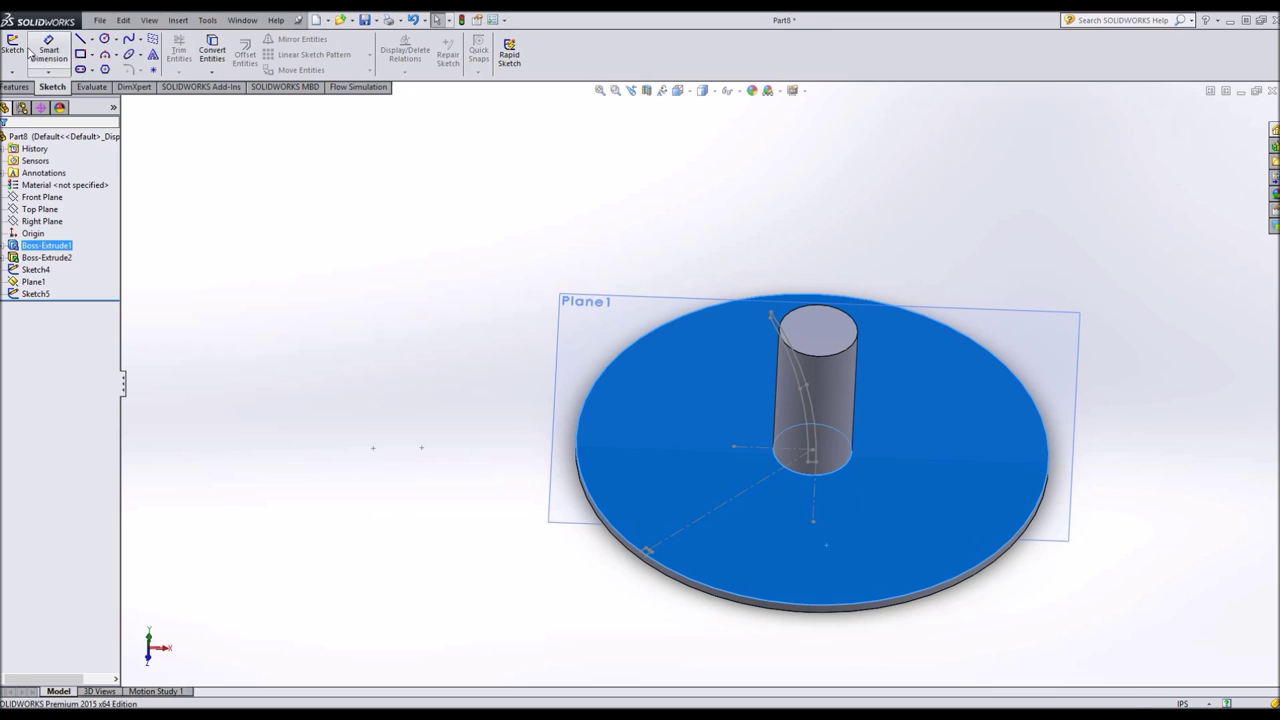
Draw an arc on the disc running from the rim toward the hub.
{"action": "left_click", "coordinate": [105, 54]}
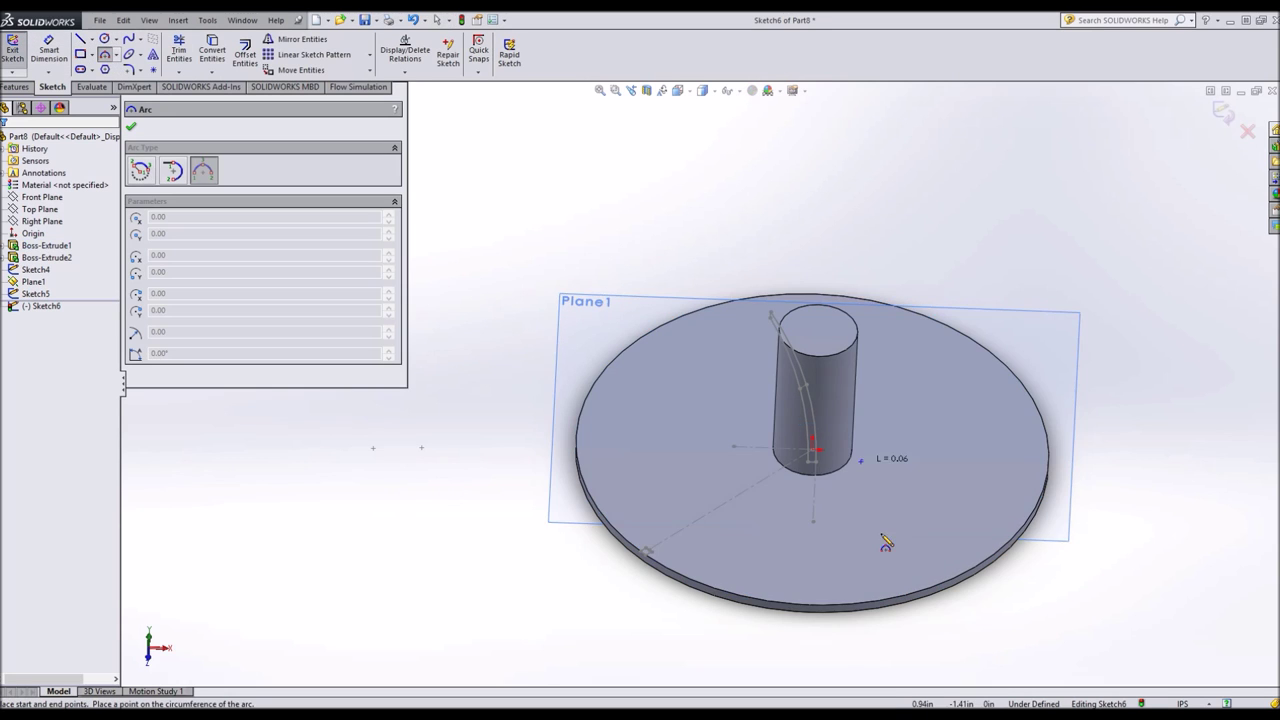
{"action": "left_click", "coordinate": [710, 553]}
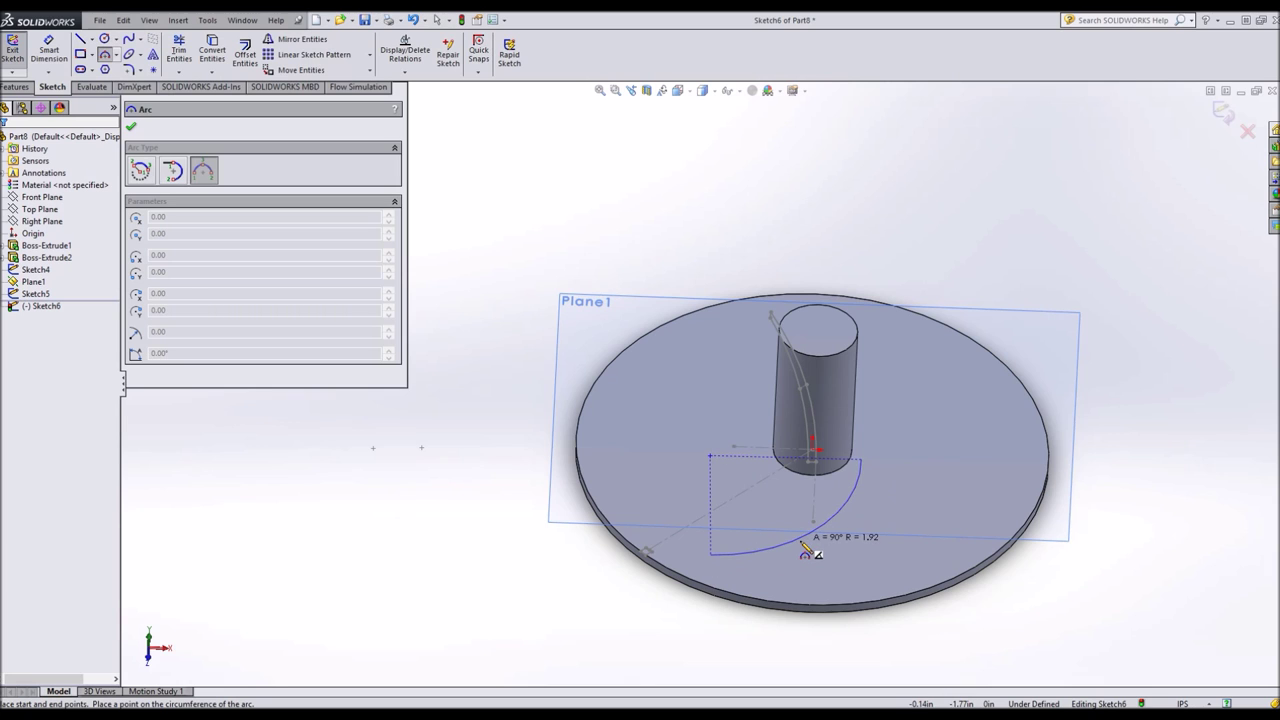
{"action": "left_click", "coordinate": [804, 546]}
{"action": "key", "text": "Escape"}
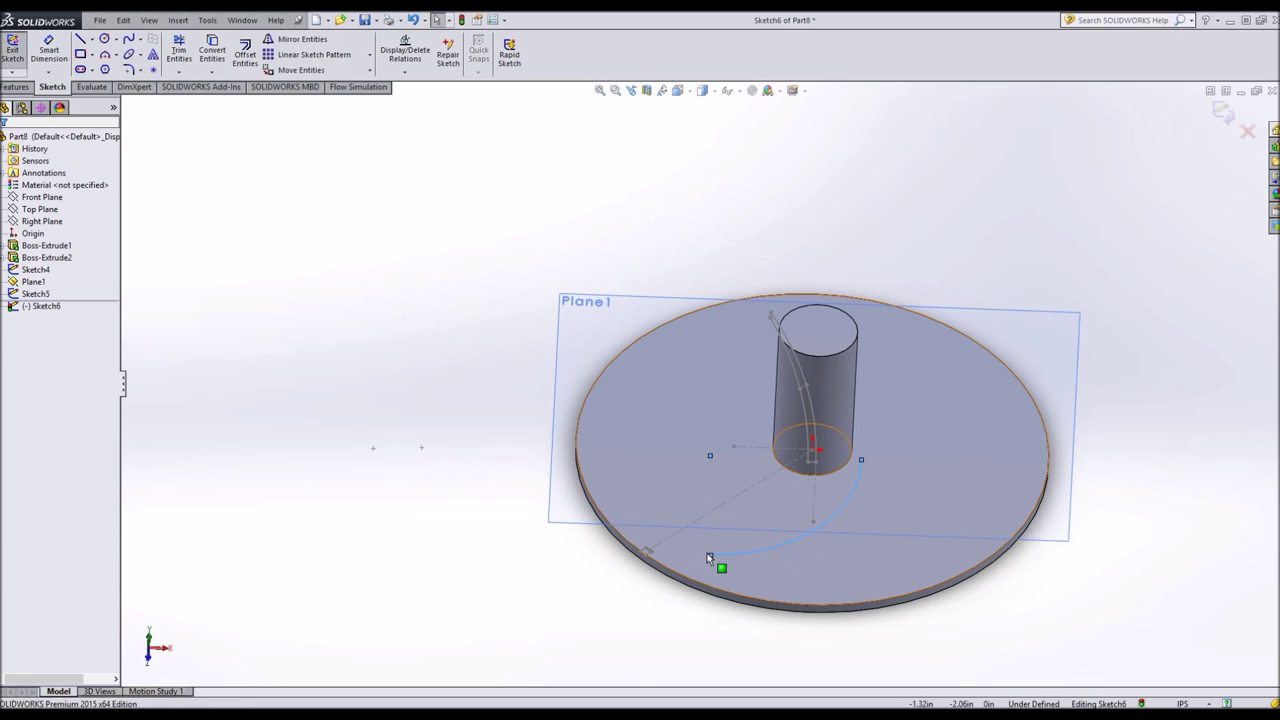
Pierce the arc's ends onto the Sketch4 line and the Sketch5 blade curve.
{"action": "left_click", "coordinate": [709, 556]}
{"action": "scroll", "coordinate": [703, 580], "scroll_direction": "down", "scroll_amount": 3}
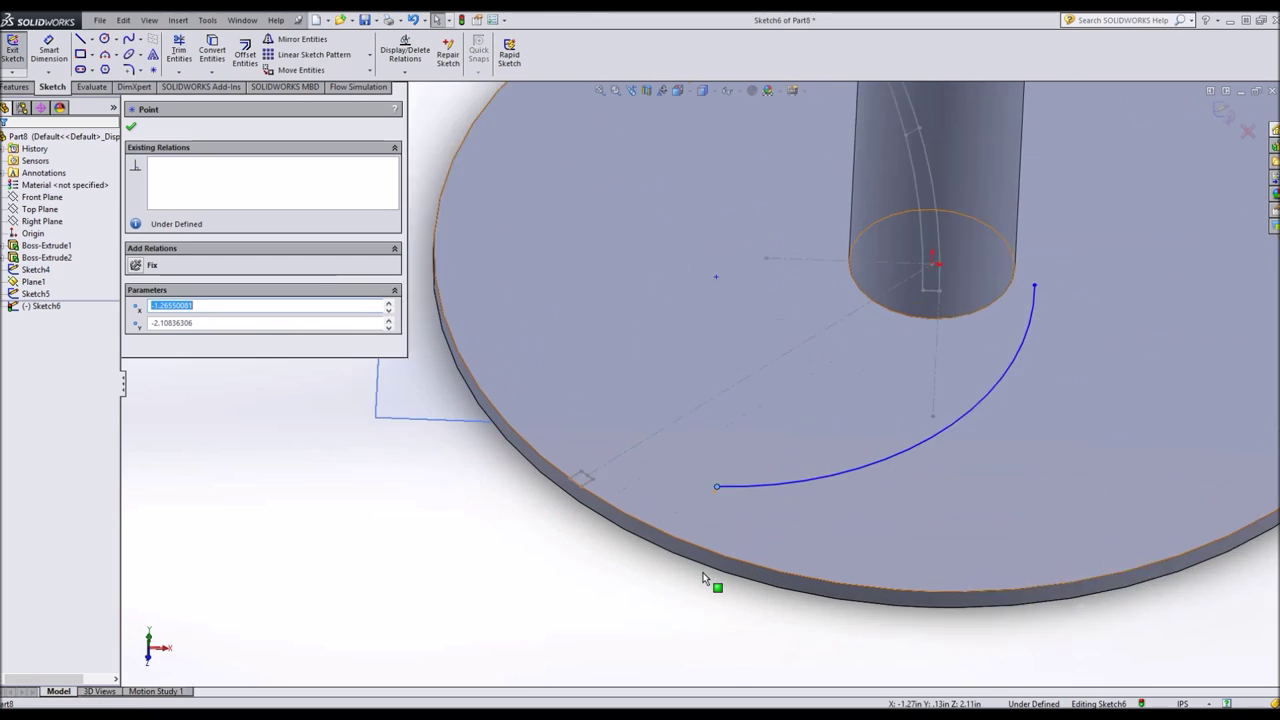
{"action": "scroll", "coordinate": [703, 578], "scroll_direction": "down", "scroll_amount": 1}
{"action": "left_click", "coordinate": [565, 455], "text": "ctrl"}
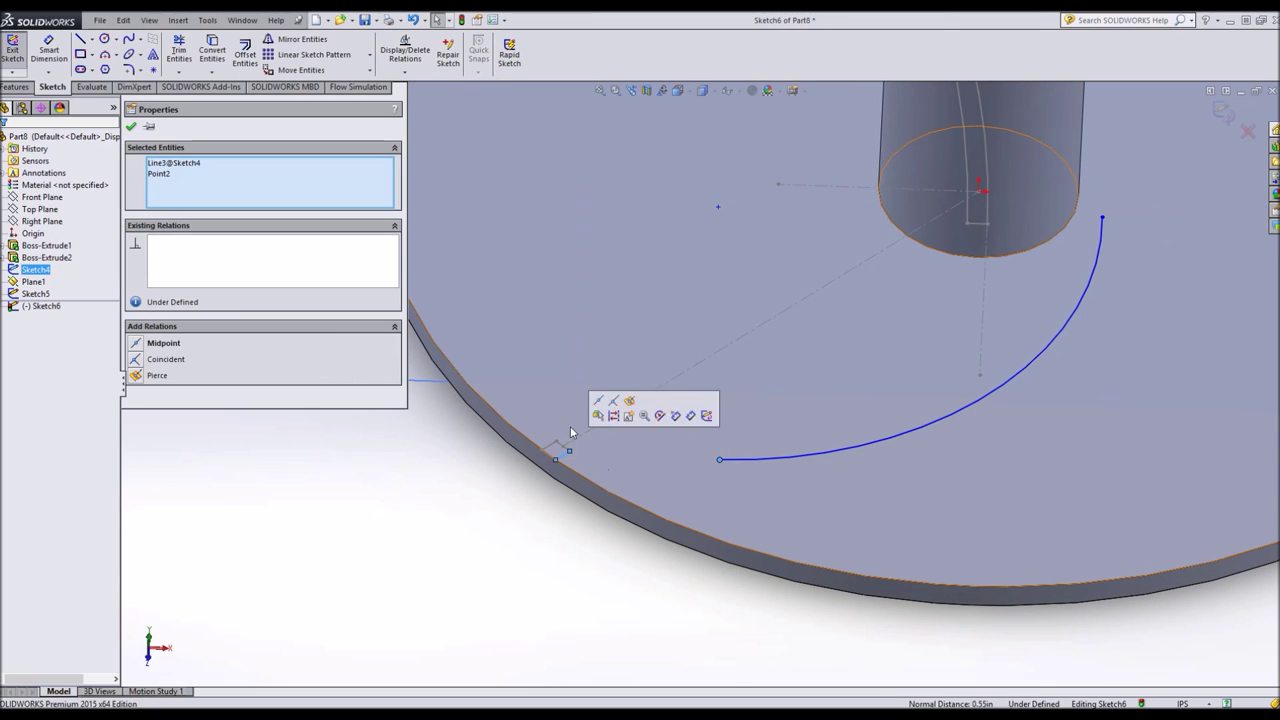
{"action": "left_click", "coordinate": [150, 376]}
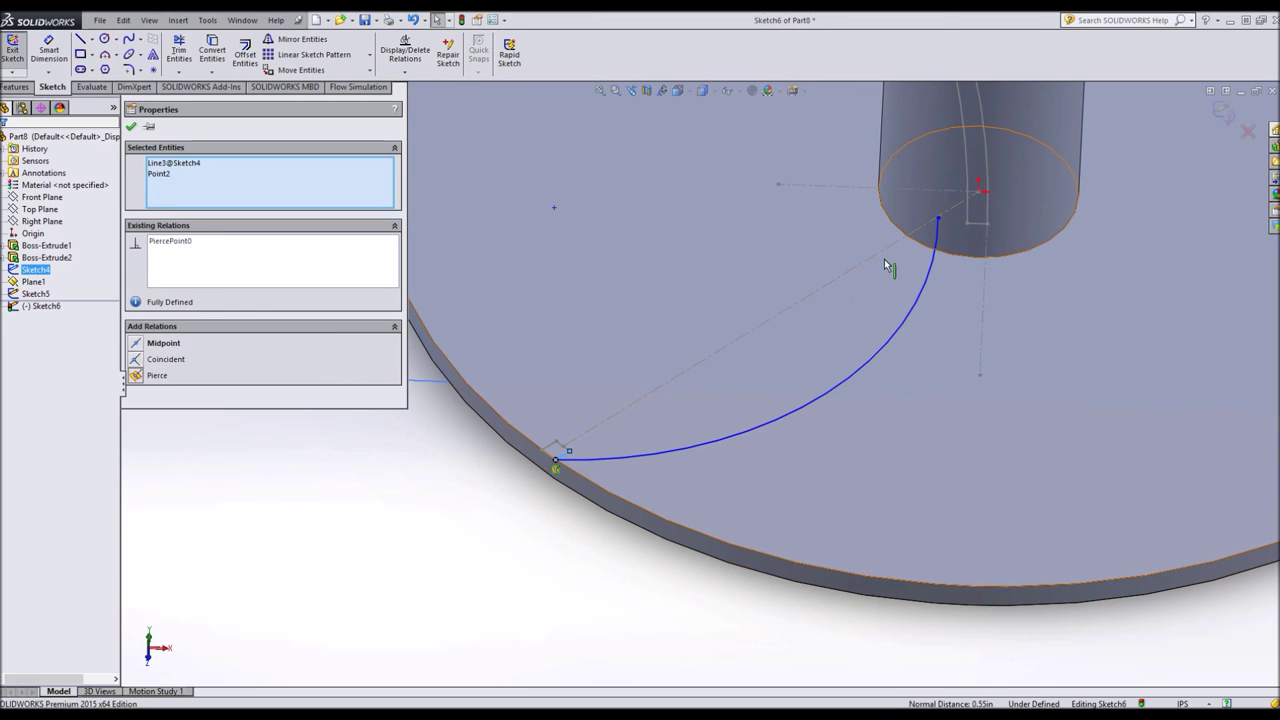
{"action": "left_click", "coordinate": [938, 220]}
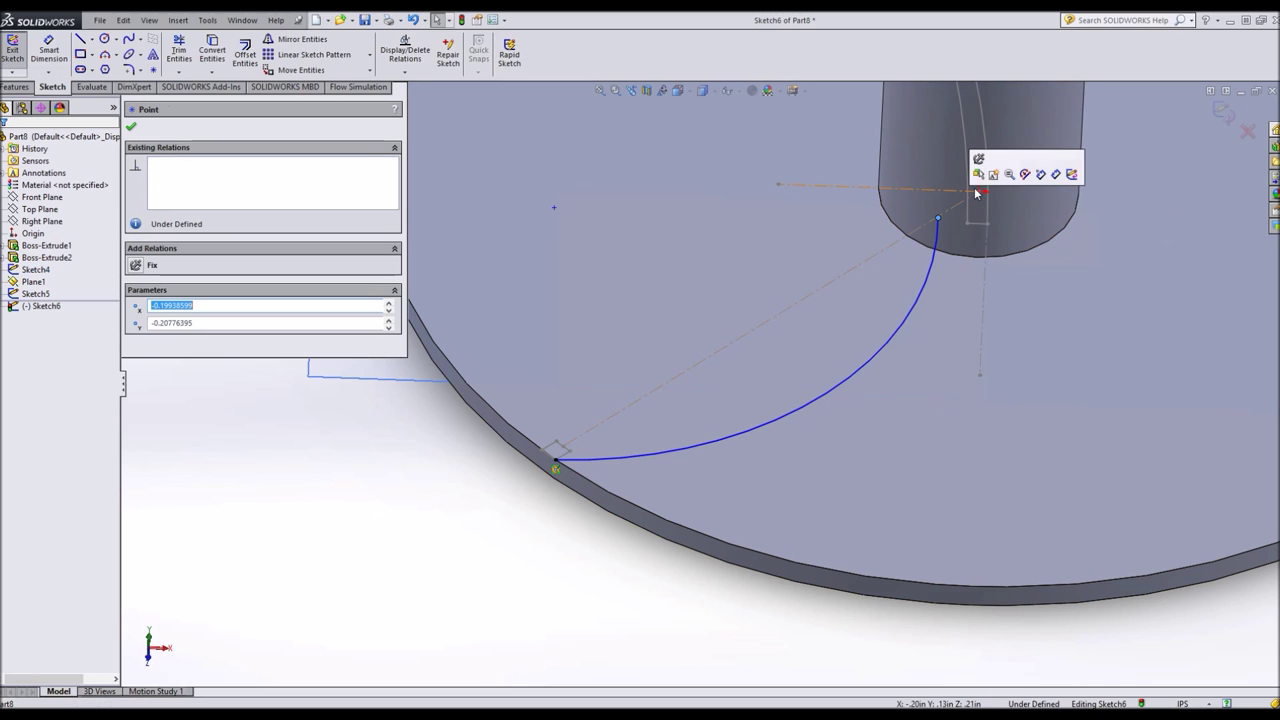
{"action": "left_click", "coordinate": [983, 129], "text": "ctrl"}
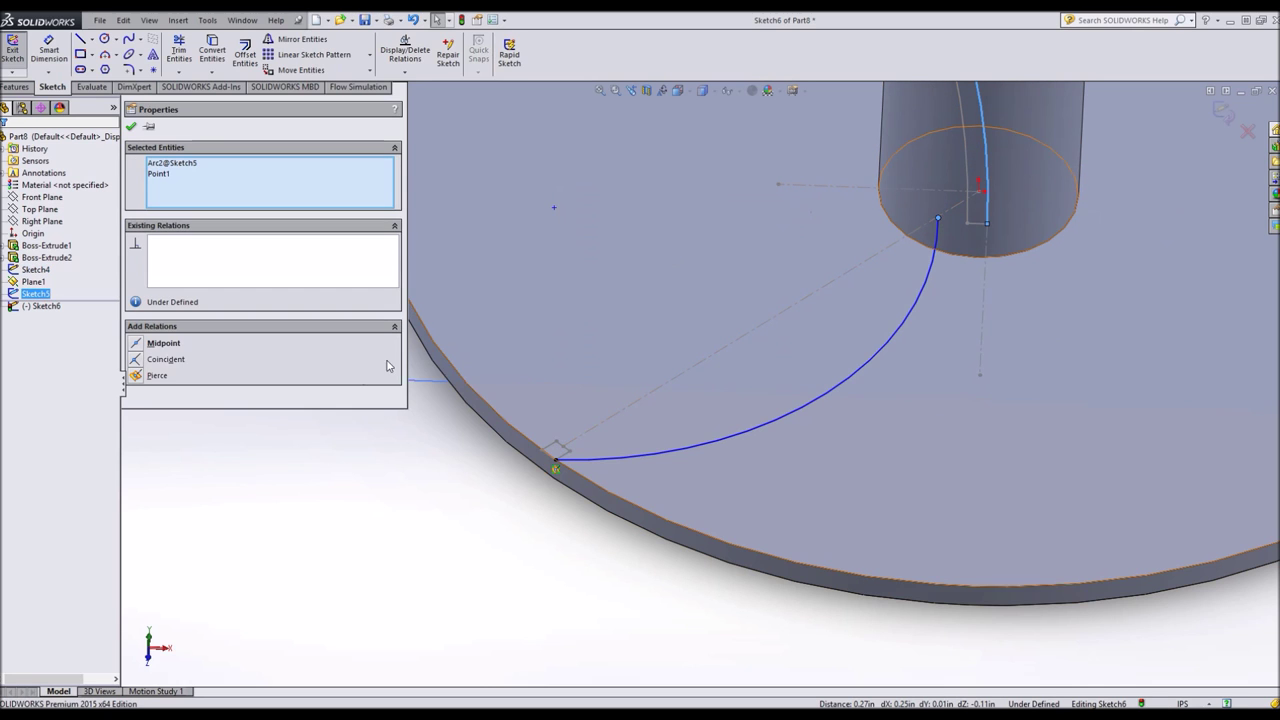
{"action": "left_click", "coordinate": [157, 375]}
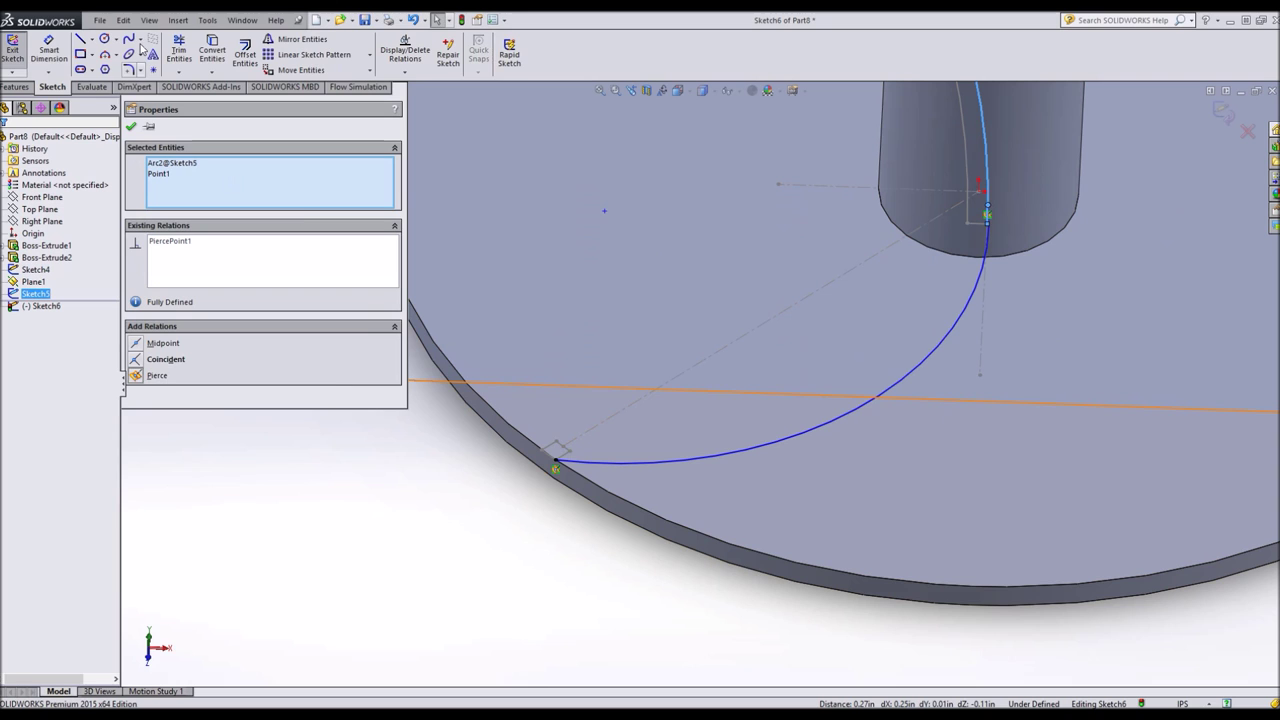
Dimension the guide arc with an R2.00 radius.
{"action": "left_click", "coordinate": [60, 42]}
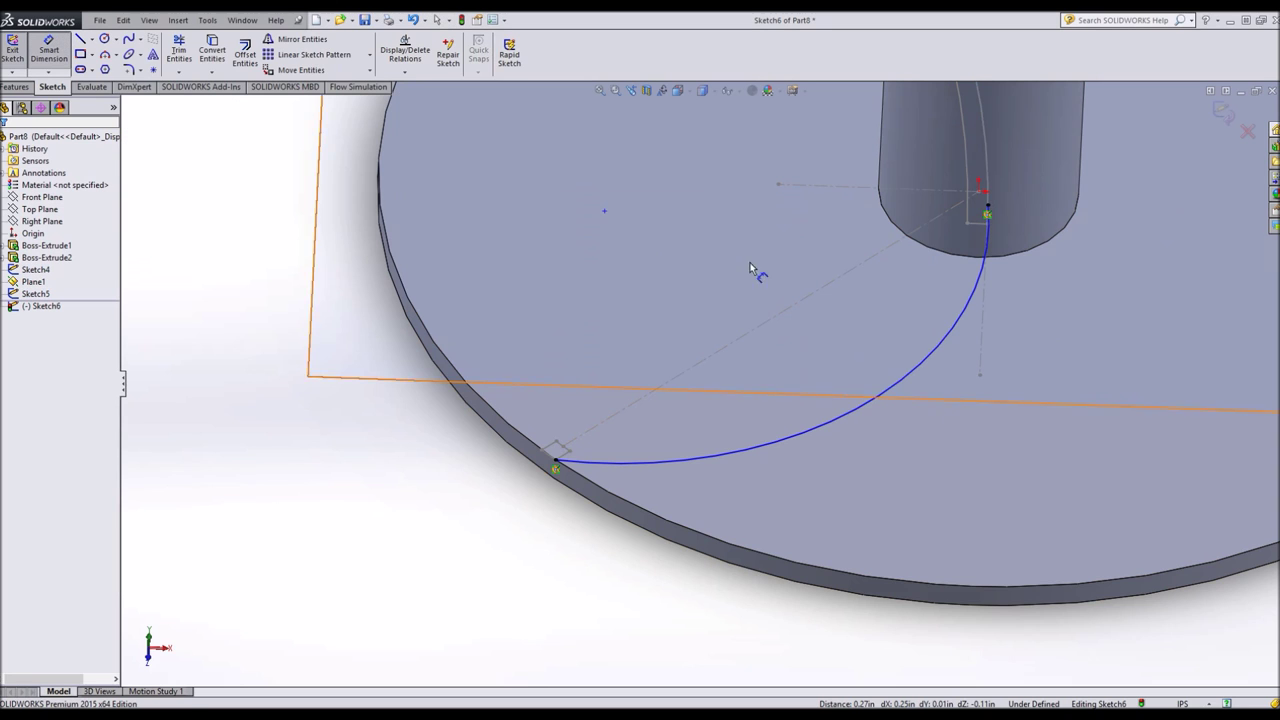
{"action": "left_click", "coordinate": [908, 382]}
{"action": "left_click", "coordinate": [986, 479]}
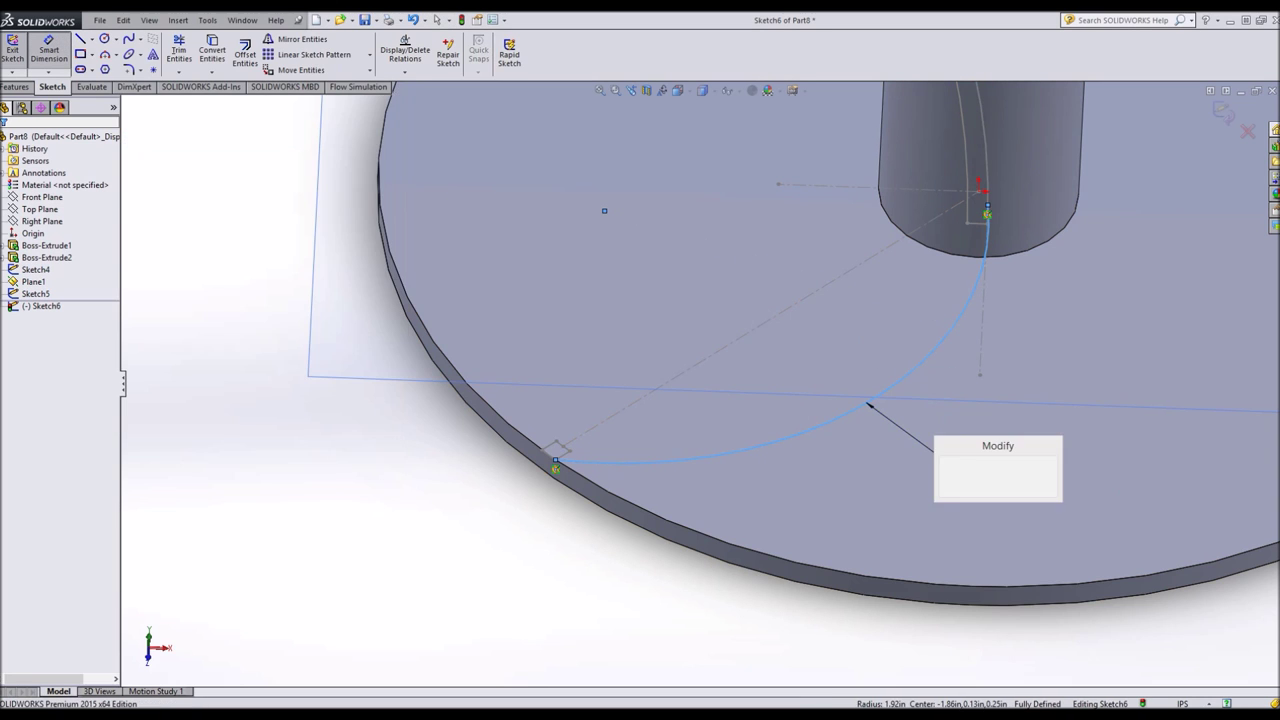
{"action": "type", "text": "2"}
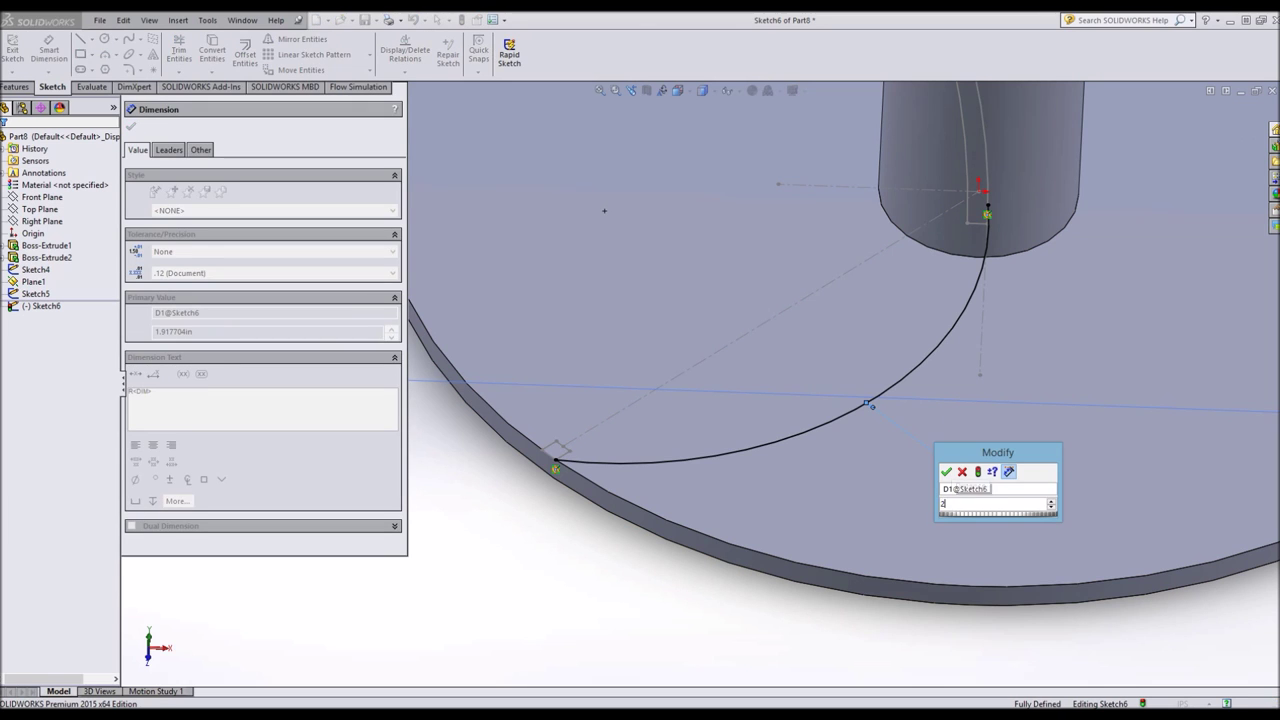
{"action": "key", "text": "Return"}
{"action": "key", "text": "Escape"}
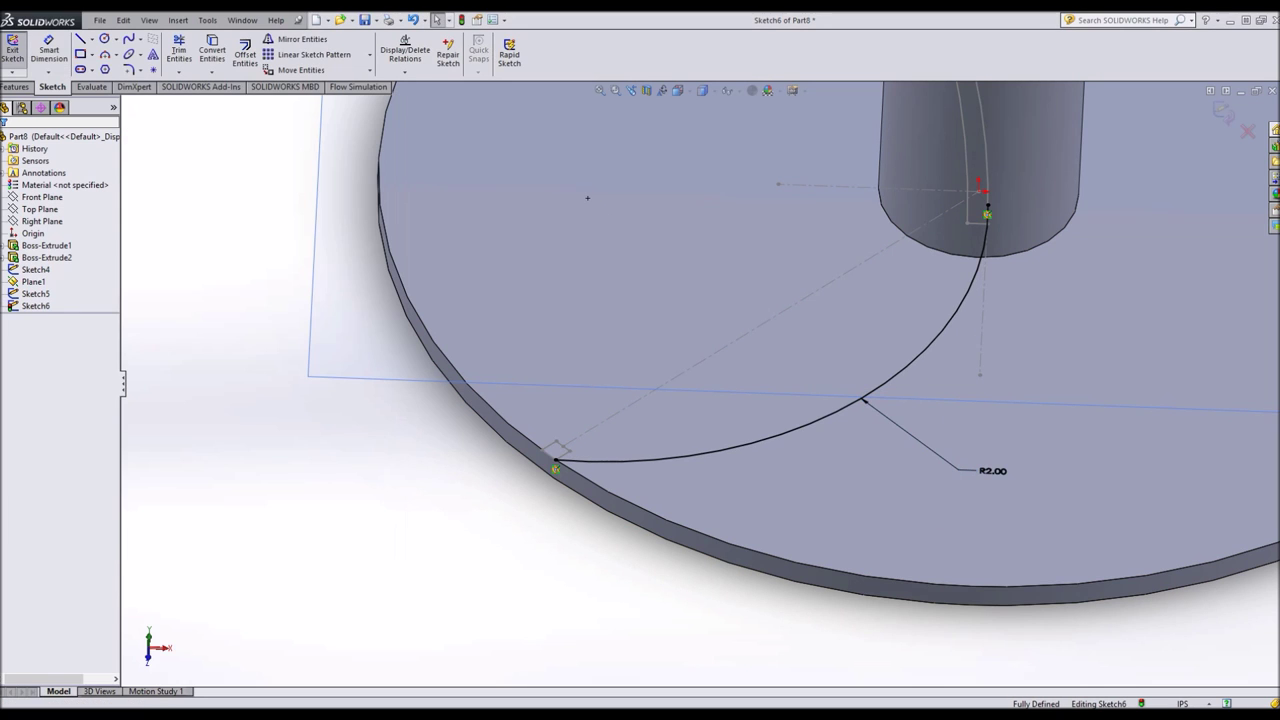
Exit the sketch and start a loft using the disc-edge and hub profiles.
{"action": "left_click", "coordinate": [12, 50]}
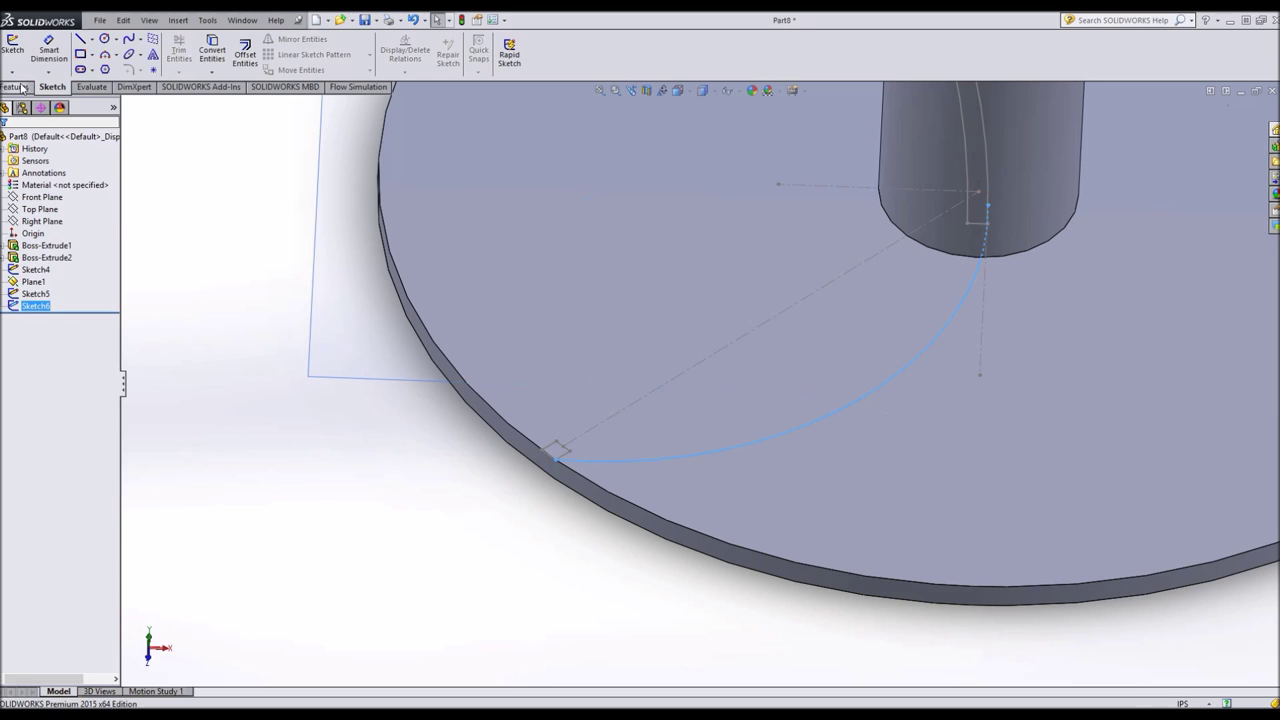
{"action": "left_click", "coordinate": [18, 87]}
{"action": "left_click", "coordinate": [127, 54]}
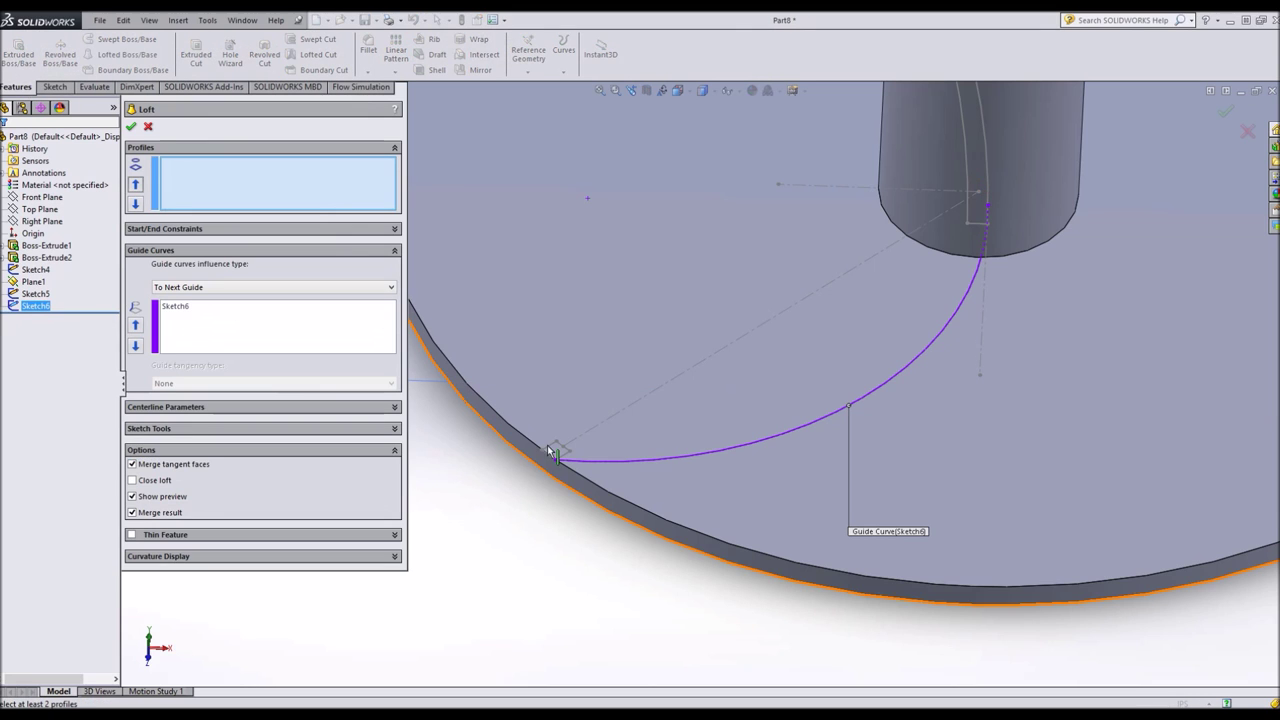
{"action": "left_click", "coordinate": [550, 444]}
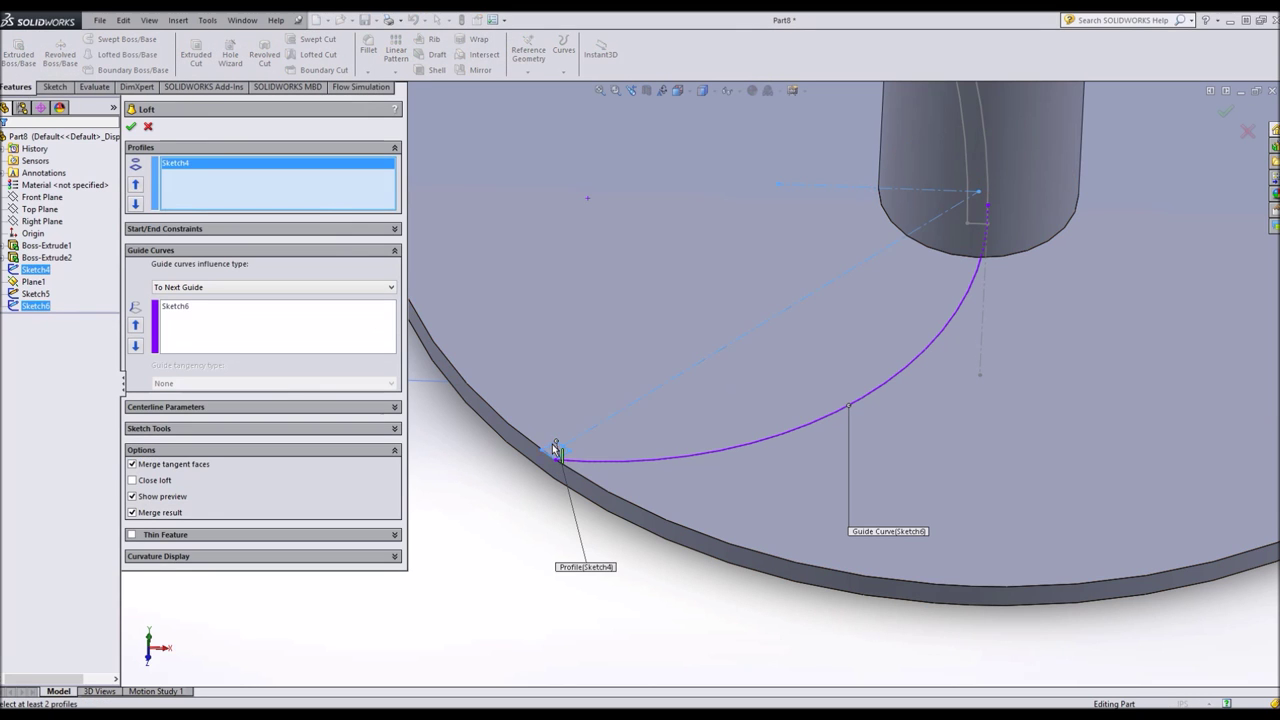
{"action": "left_click", "coordinate": [985, 222]}
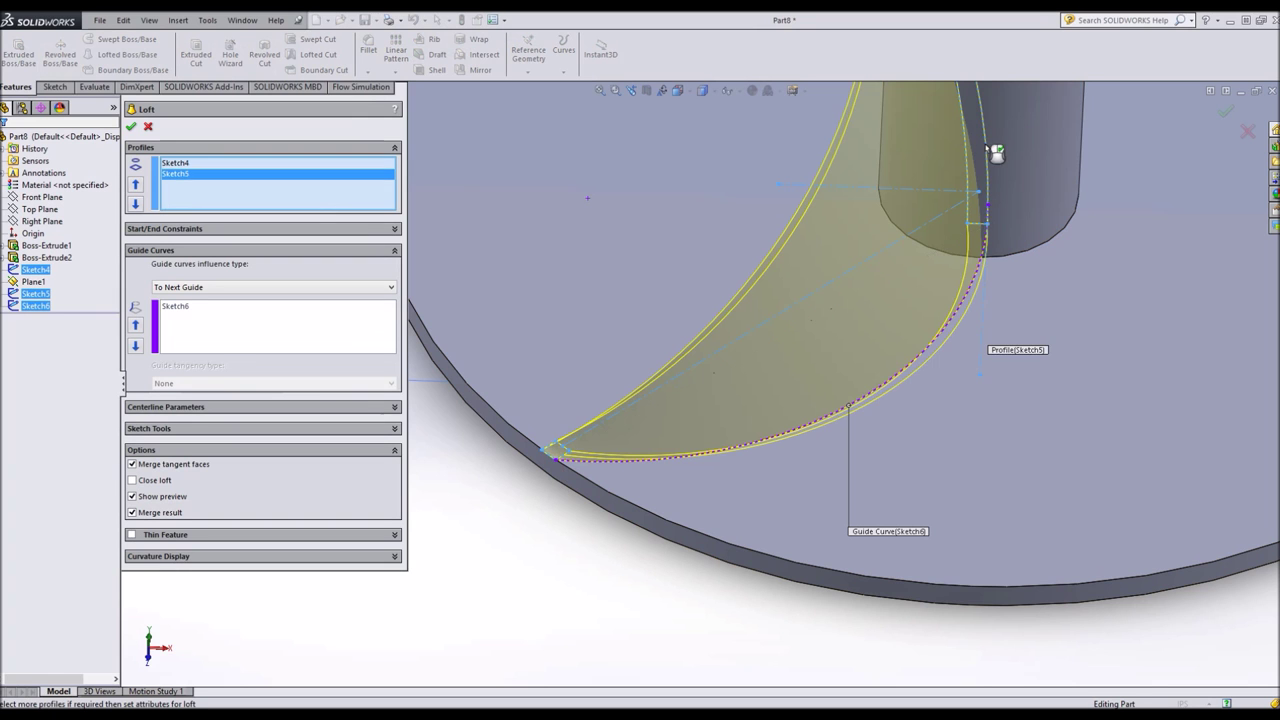
{"action": "scroll", "coordinate": [668, 204], "scroll_direction": "up", "scroll_amount": 3}
{"action": "middle_click_drag", "start_coordinate": [668, 204], "coordinate": [737, 126]}
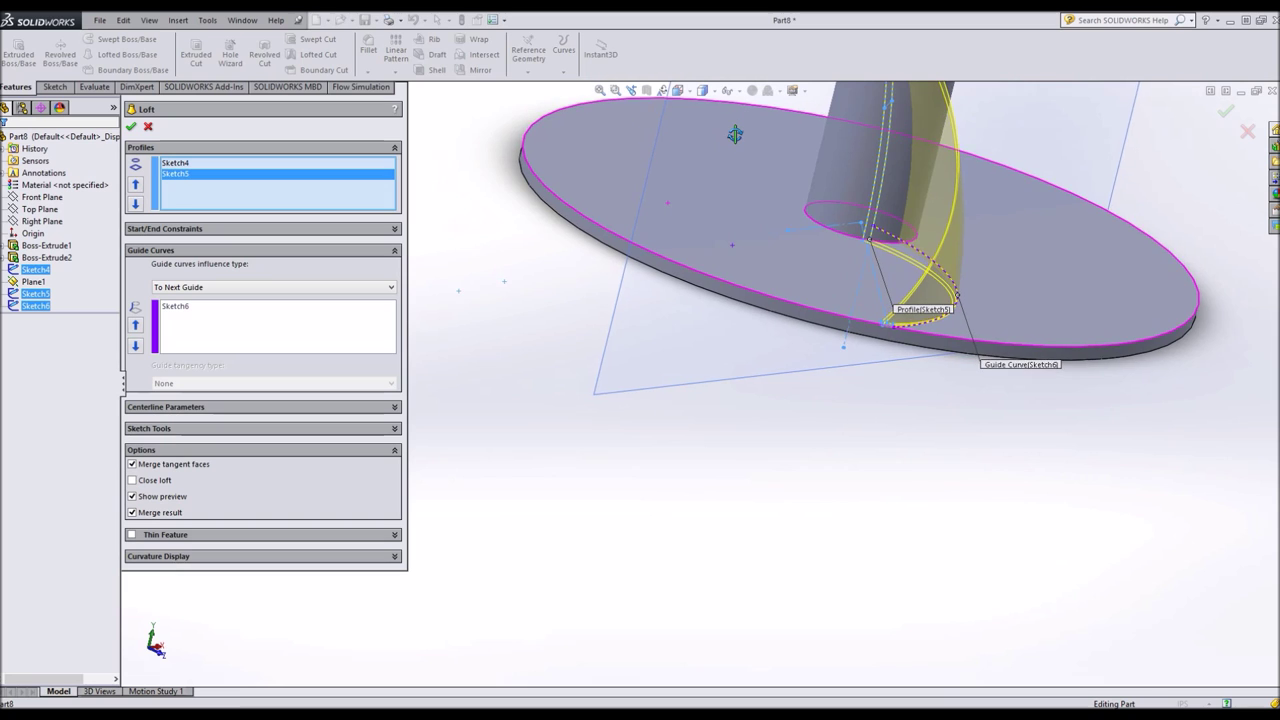
{"action": "scroll", "coordinate": [700, 150], "scroll_direction": "up", "scroll_amount": 4}
{"action": "middle_click_drag", "start_coordinate": [932, 179], "coordinate": [731, 180]}
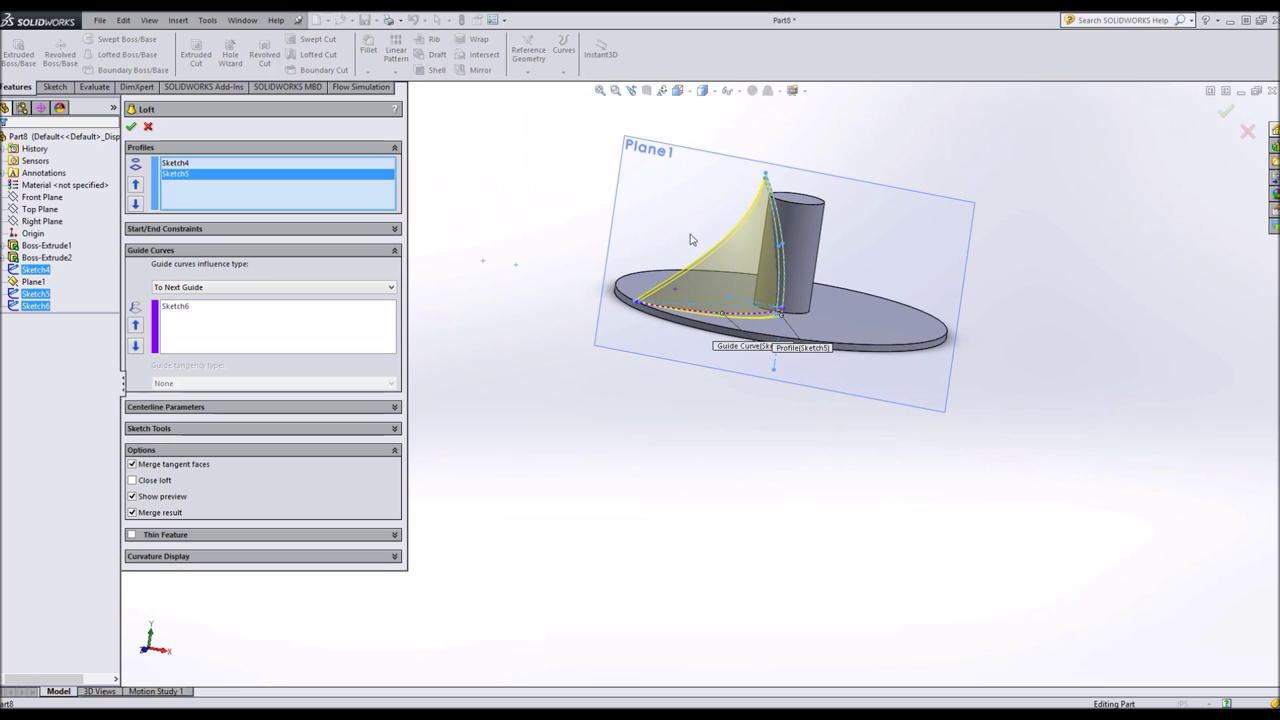
{"action": "middle_click_drag", "start_coordinate": [625, 252], "coordinate": [683, 332]}
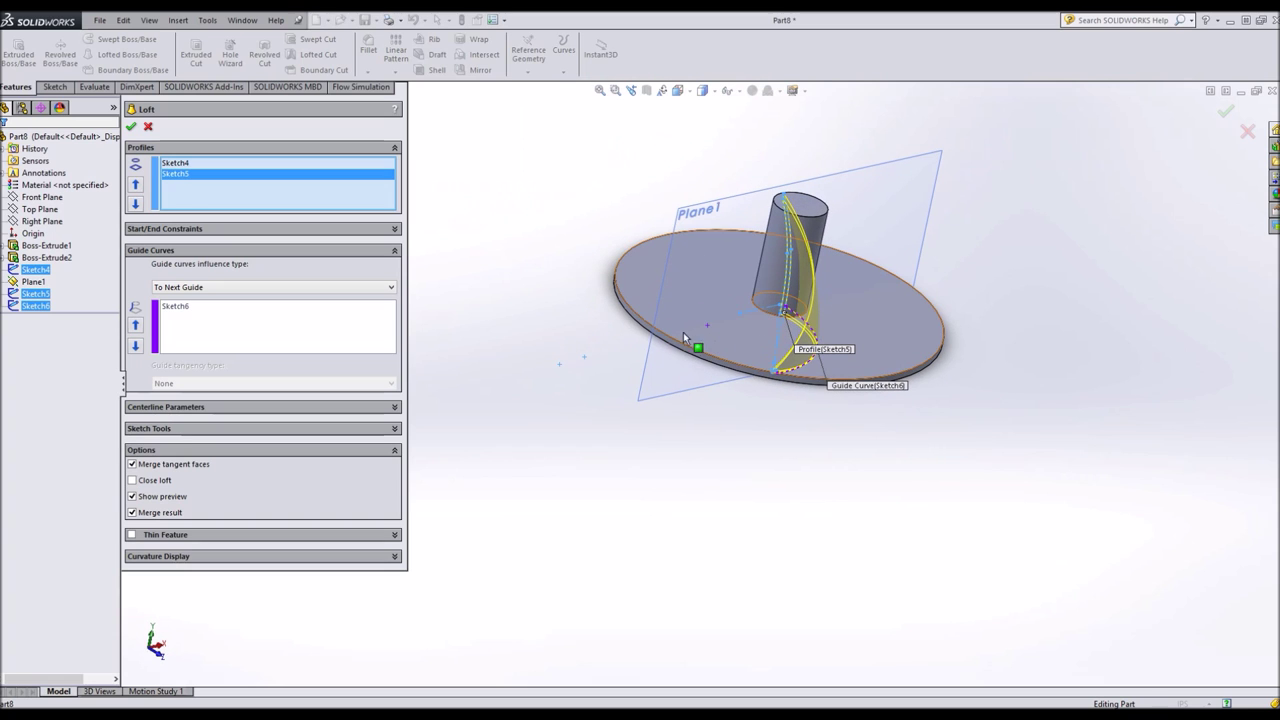
Set the Sketch6 arc as the loft guide curve and confirm the lofted blade.
{"action": "left_click", "coordinate": [176, 307]}
{"action": "key", "text": "Delete"}
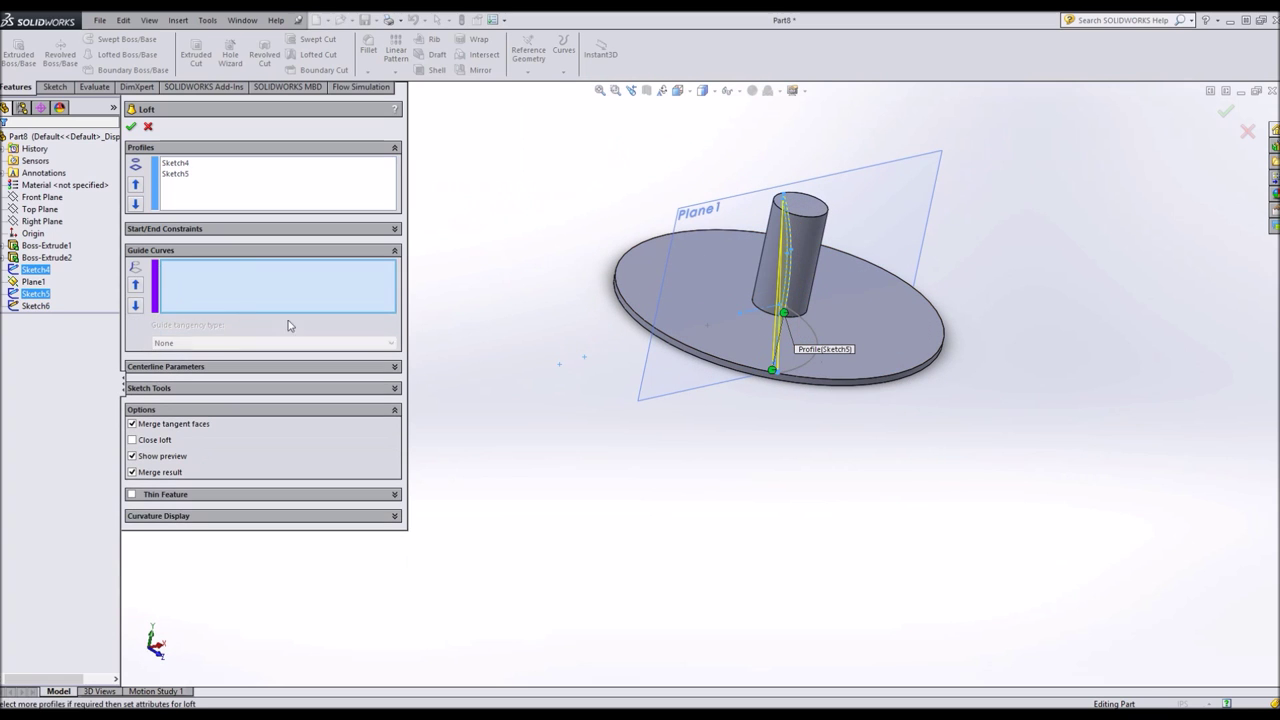
{"action": "middle_click_drag", "start_coordinate": [757, 462], "coordinate": [711, 534]}
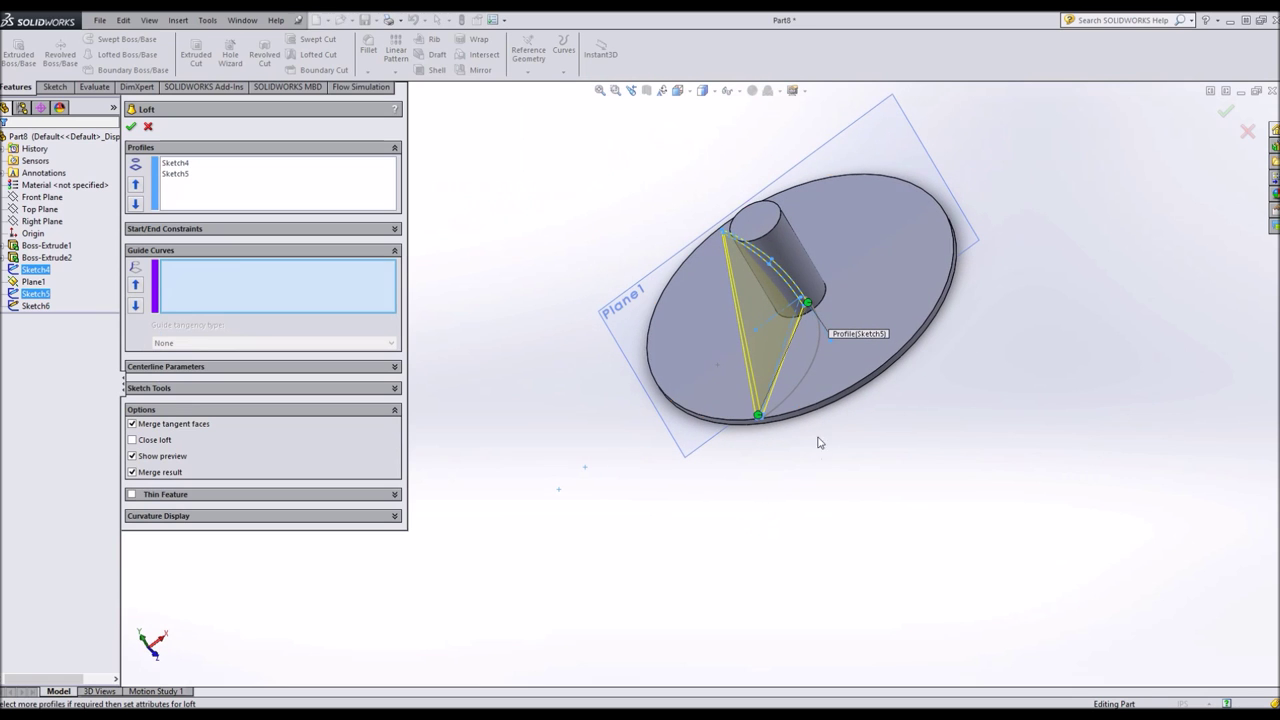
{"action": "left_click", "coordinate": [812, 364]}
{"action": "middle_click_drag", "start_coordinate": [790, 450], "coordinate": [802, 460]}
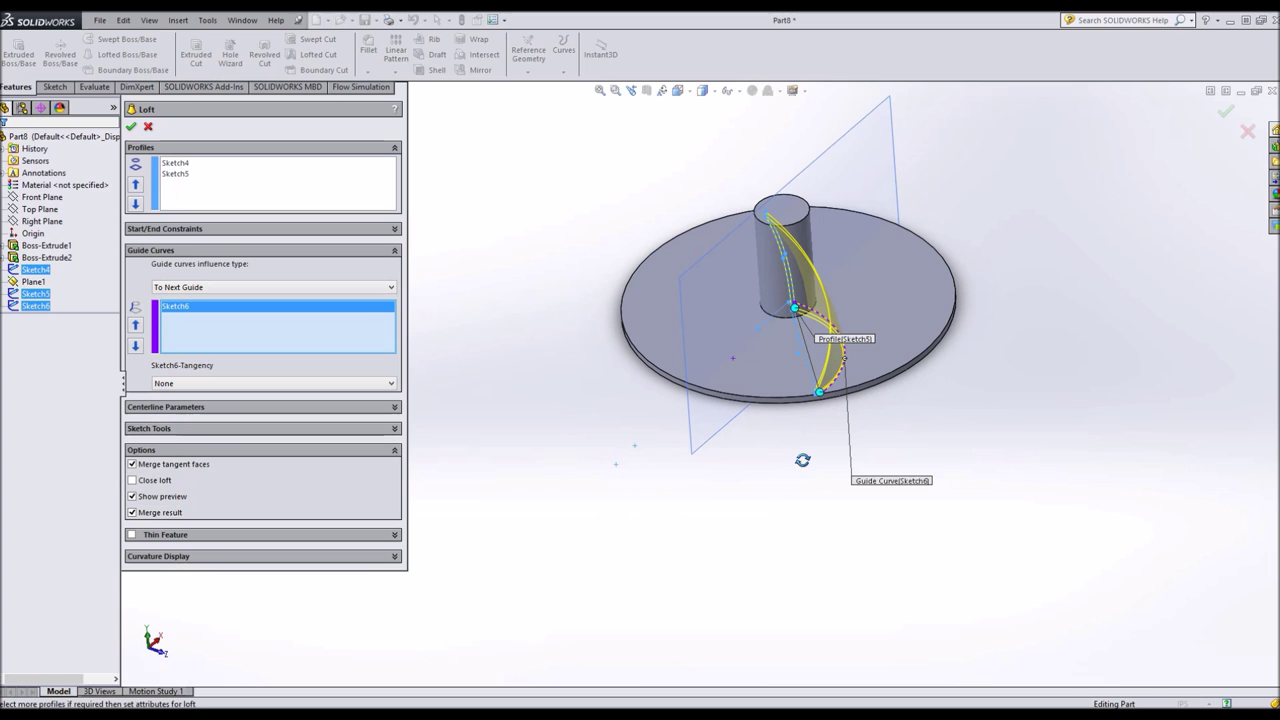
{"action": "left_click", "coordinate": [134, 128]}
{"action": "middle_click_drag", "start_coordinate": [654, 470], "coordinate": [801, 210]}
{"action": "left_click", "coordinate": [804, 230]}
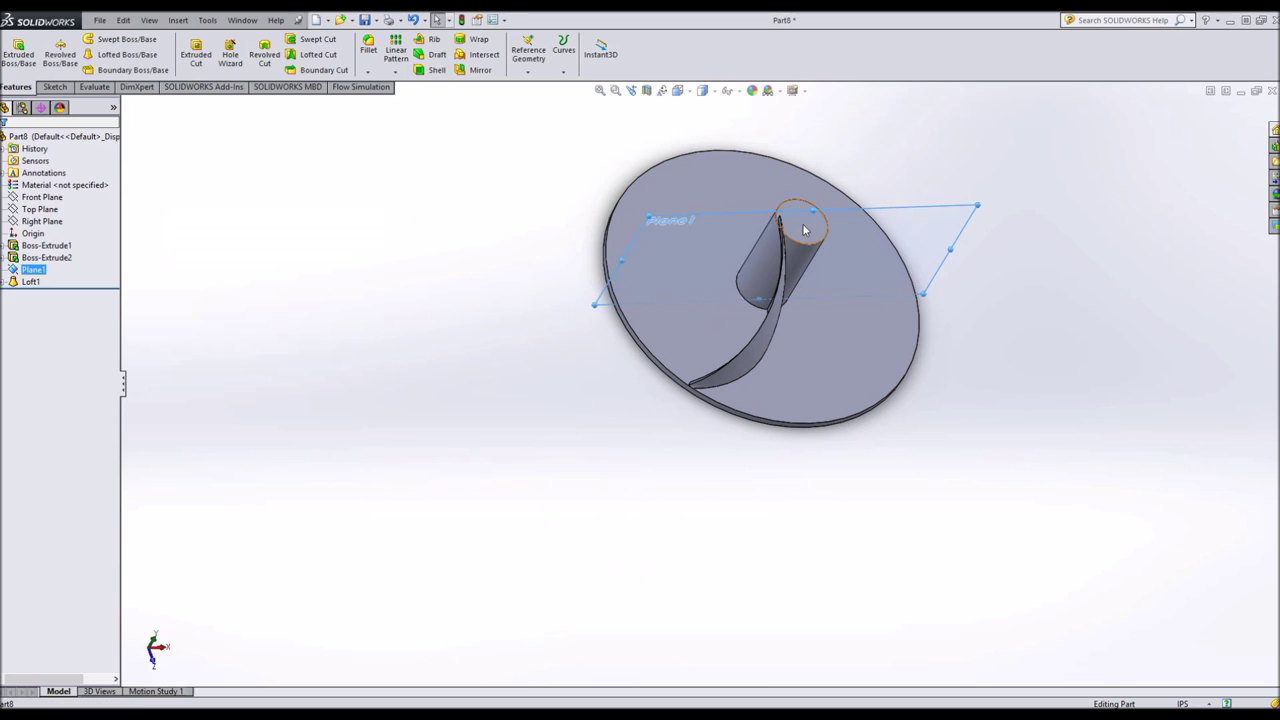
Select the hub's top face, view it from the top, and start a Circular Pattern.
{"action": "right_click", "coordinate": [705, 221]}
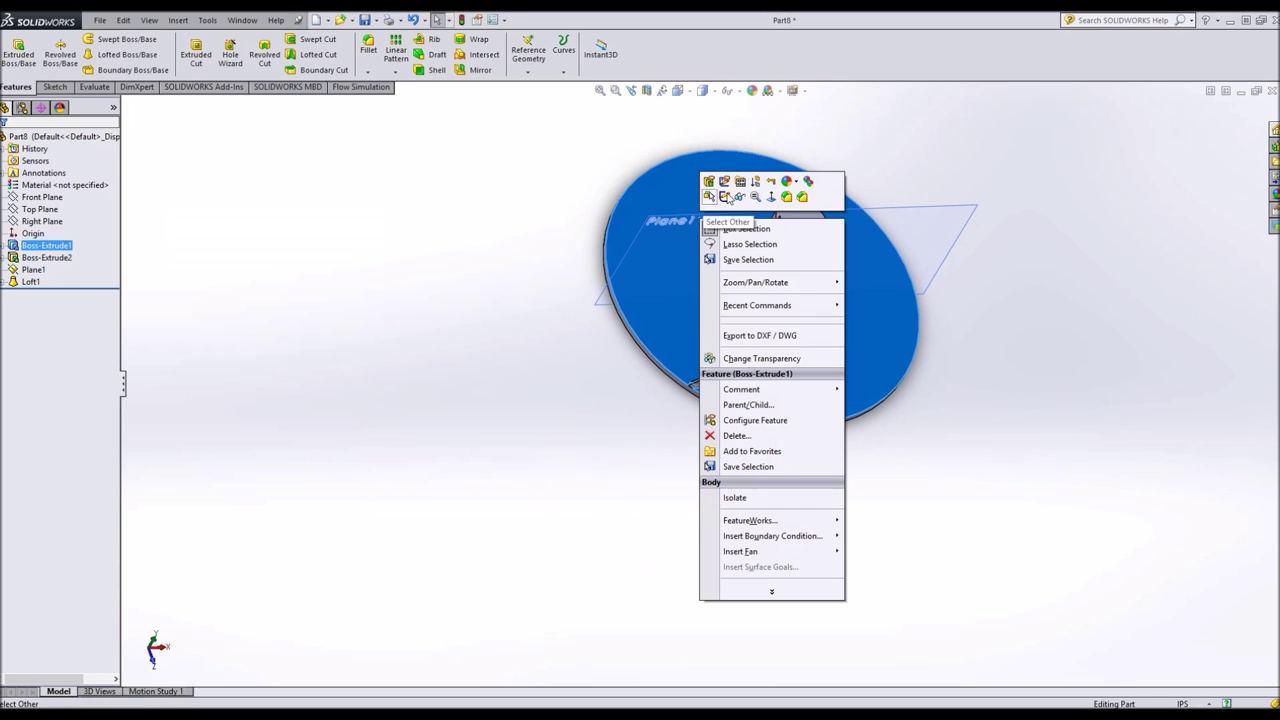
{"action": "left_click", "coordinate": [790, 207]}
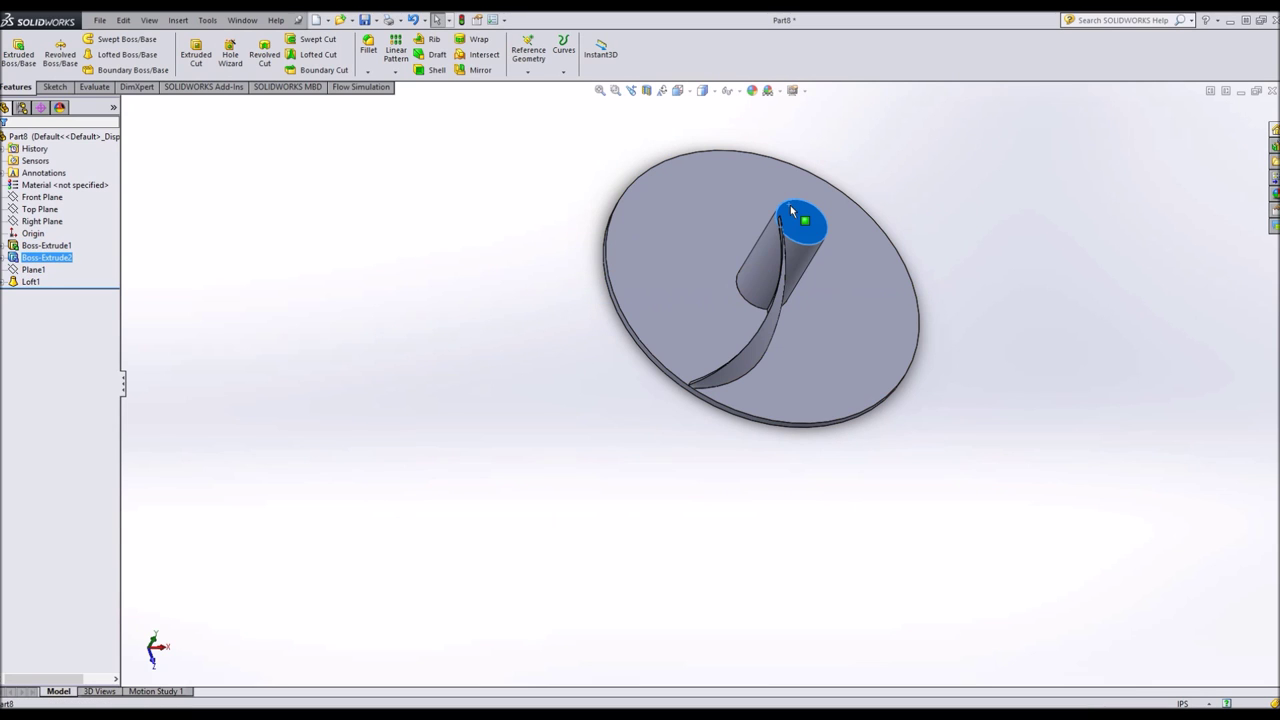
{"action": "key", "text": "ctrl+8"}
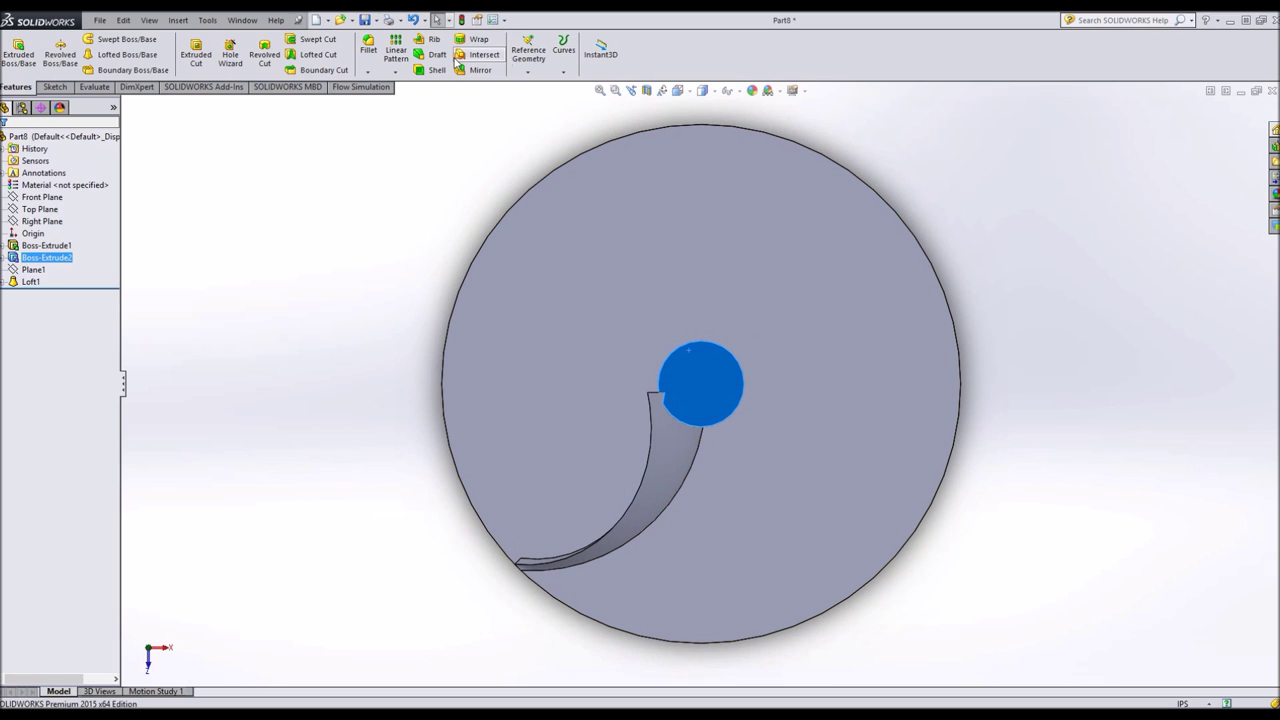
{"action": "left_click", "coordinate": [395, 73]}
{"action": "left_click", "coordinate": [402, 101]}
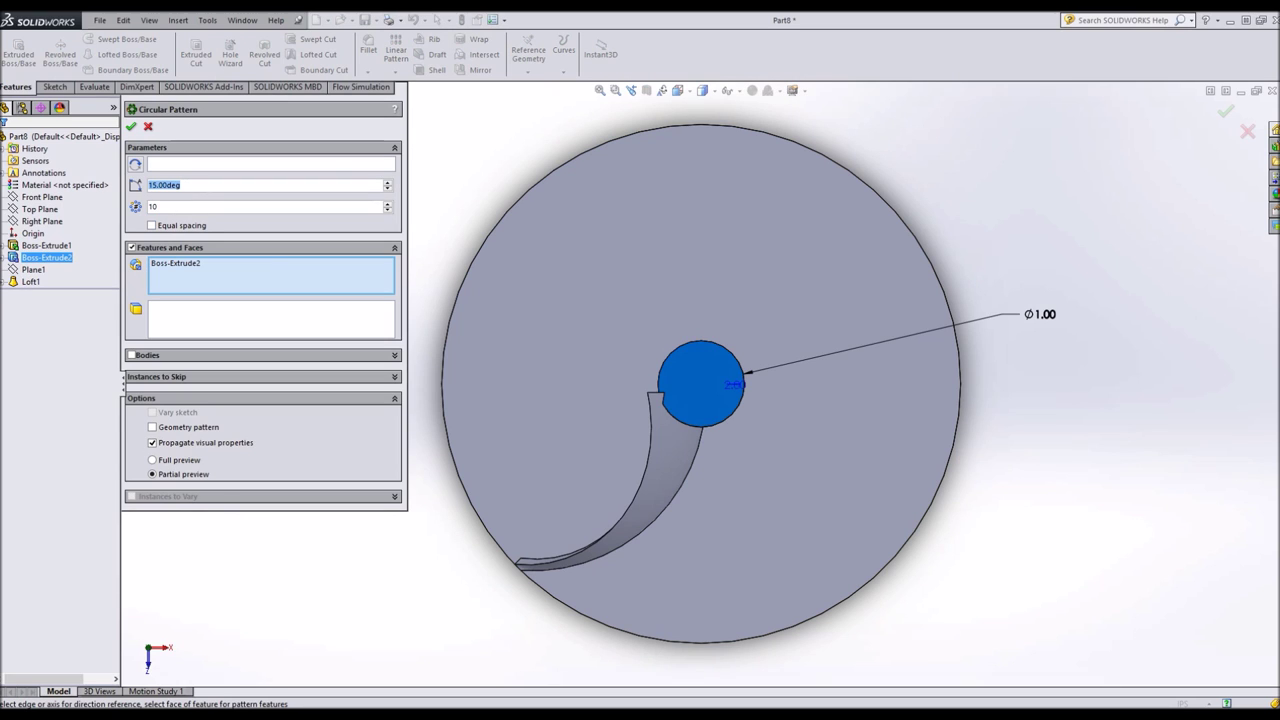
Set the blade and disc as features to pattern, with the disc's outer edge as axis.
{"action": "right_click", "coordinate": [193, 270]}
{"action": "left_click", "coordinate": [206, 290]}
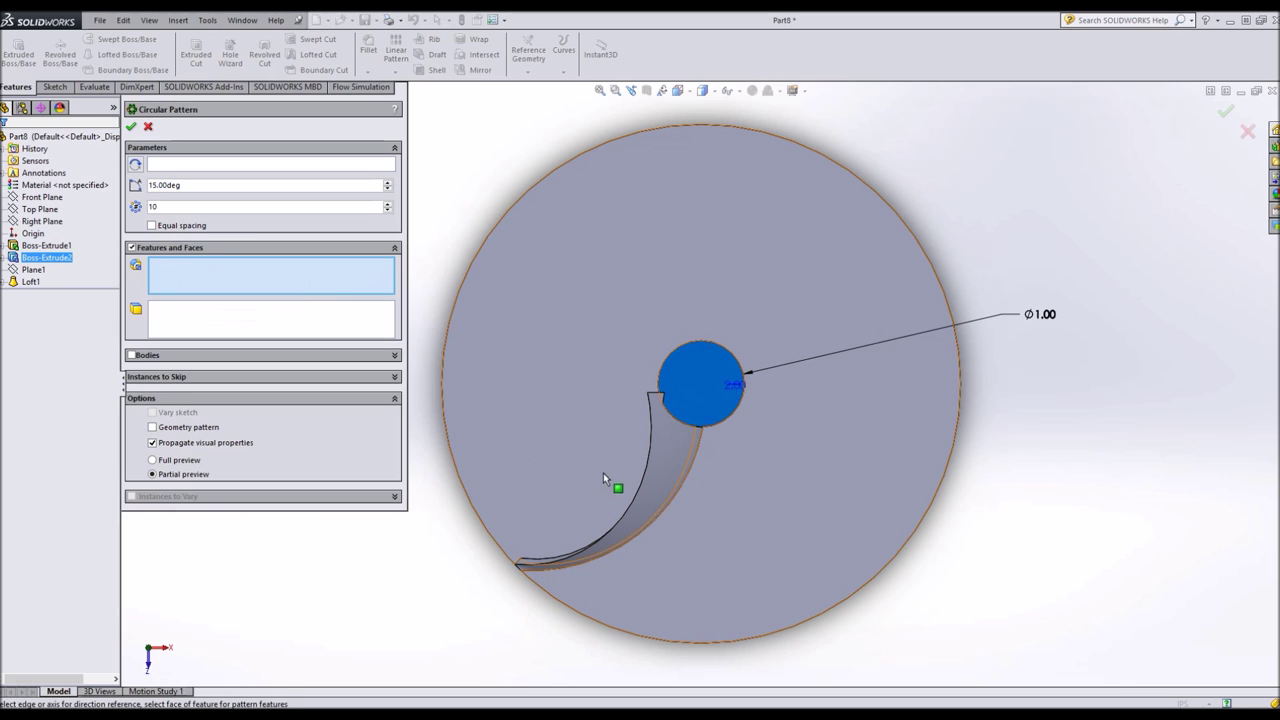
{"action": "left_click", "coordinate": [658, 458]}
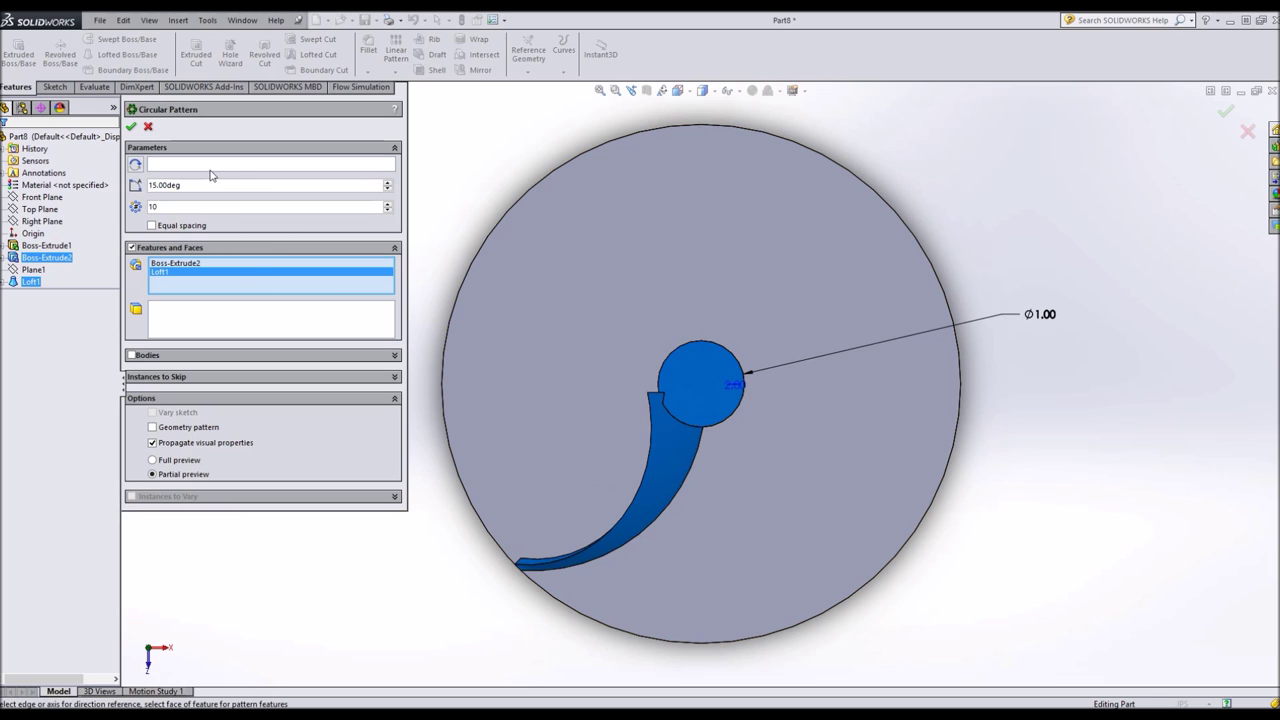
{"action": "left_click", "coordinate": [252, 170]}
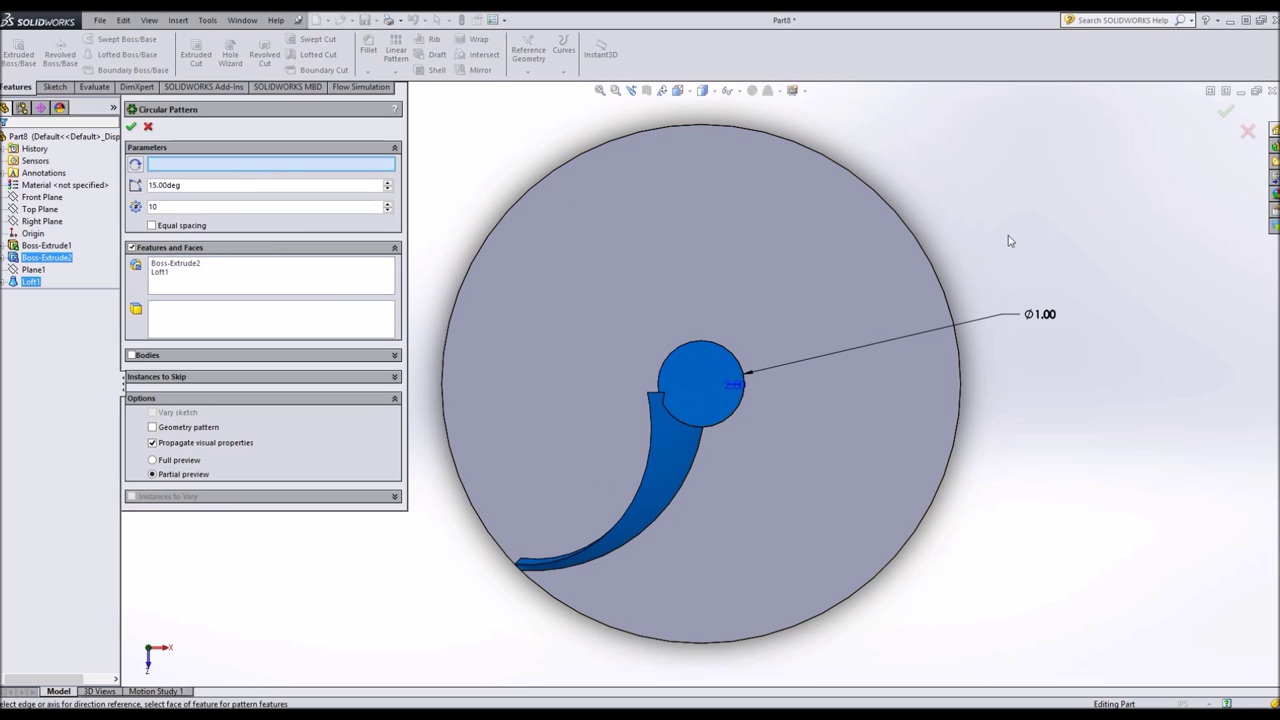
{"action": "left_click", "coordinate": [920, 251]}
{"action": "left_click", "coordinate": [922, 251]}
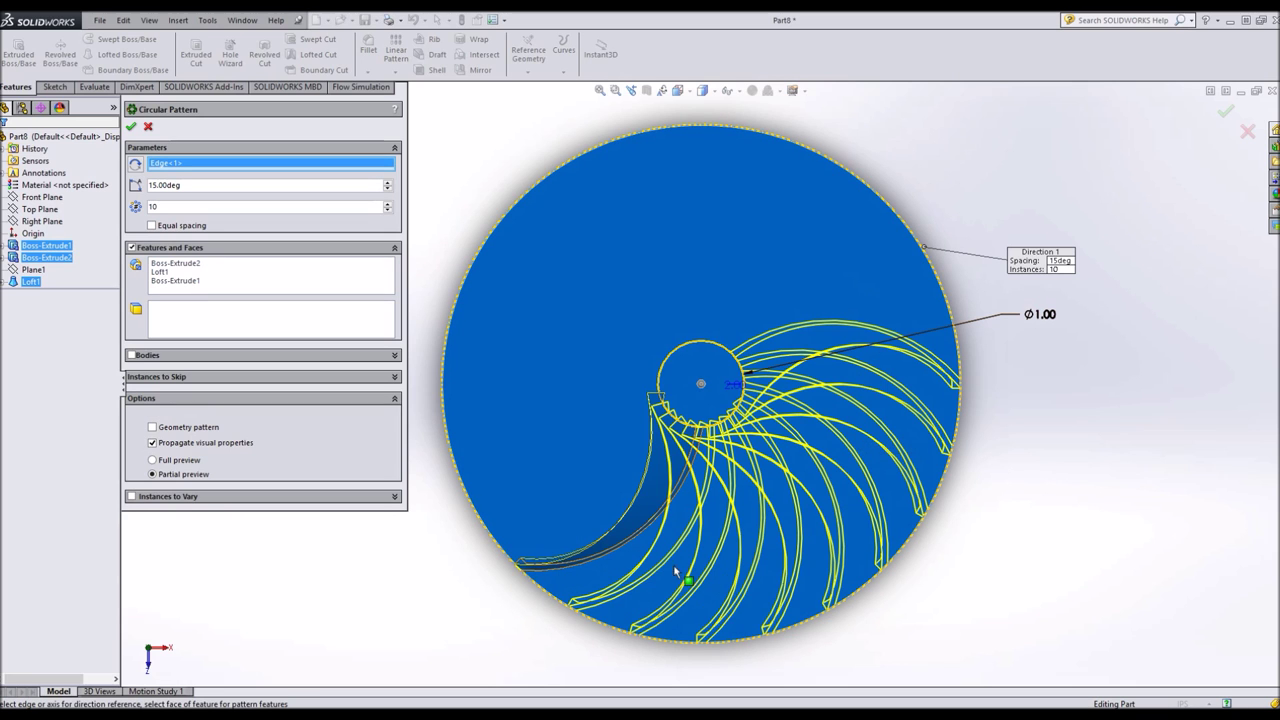
Set the pattern spacing to 36°, briefly trying 8 instances at 360/8.
{"action": "double_click", "coordinate": [217, 186]}
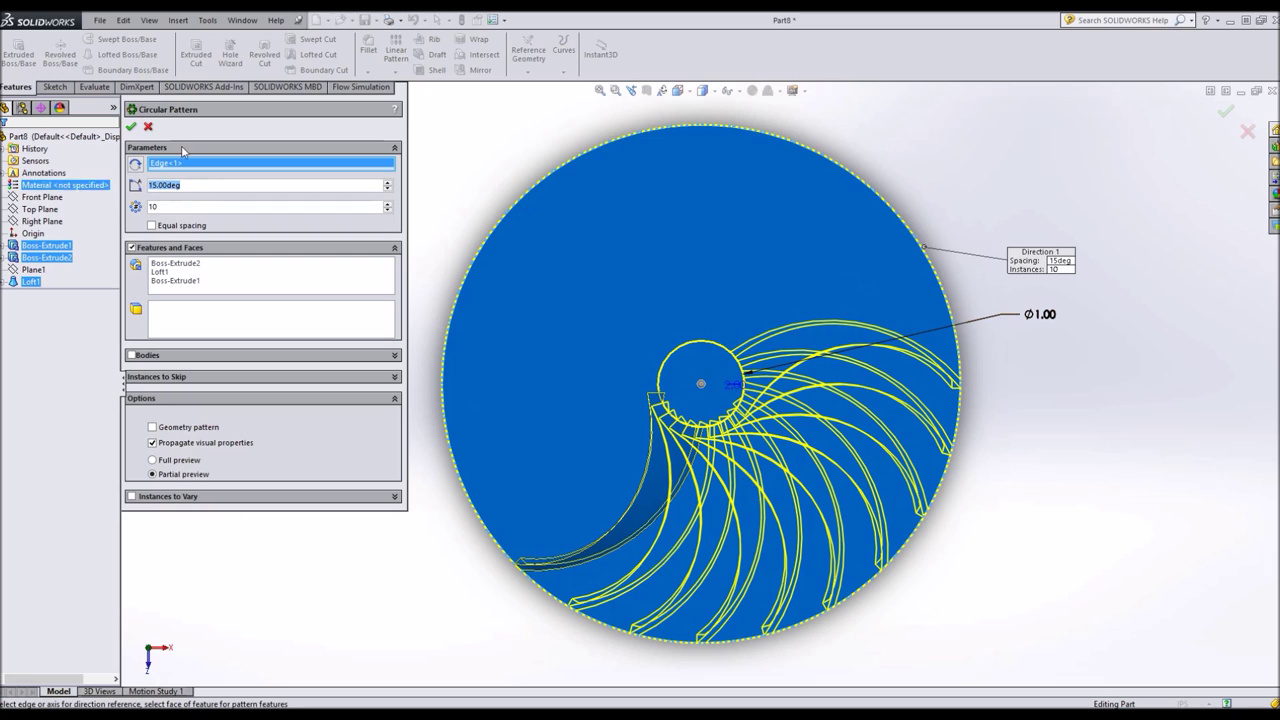
{"action": "type", "text": "3"}
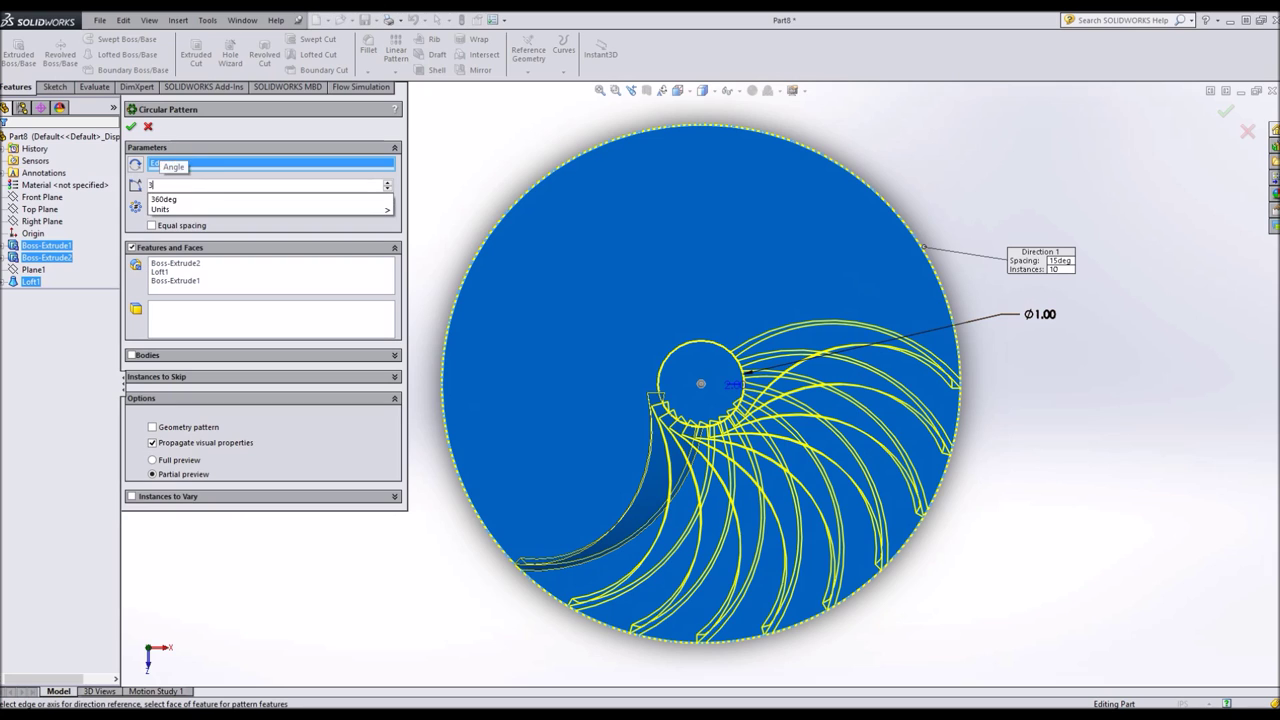
{"action": "type", "text": "60/1"}
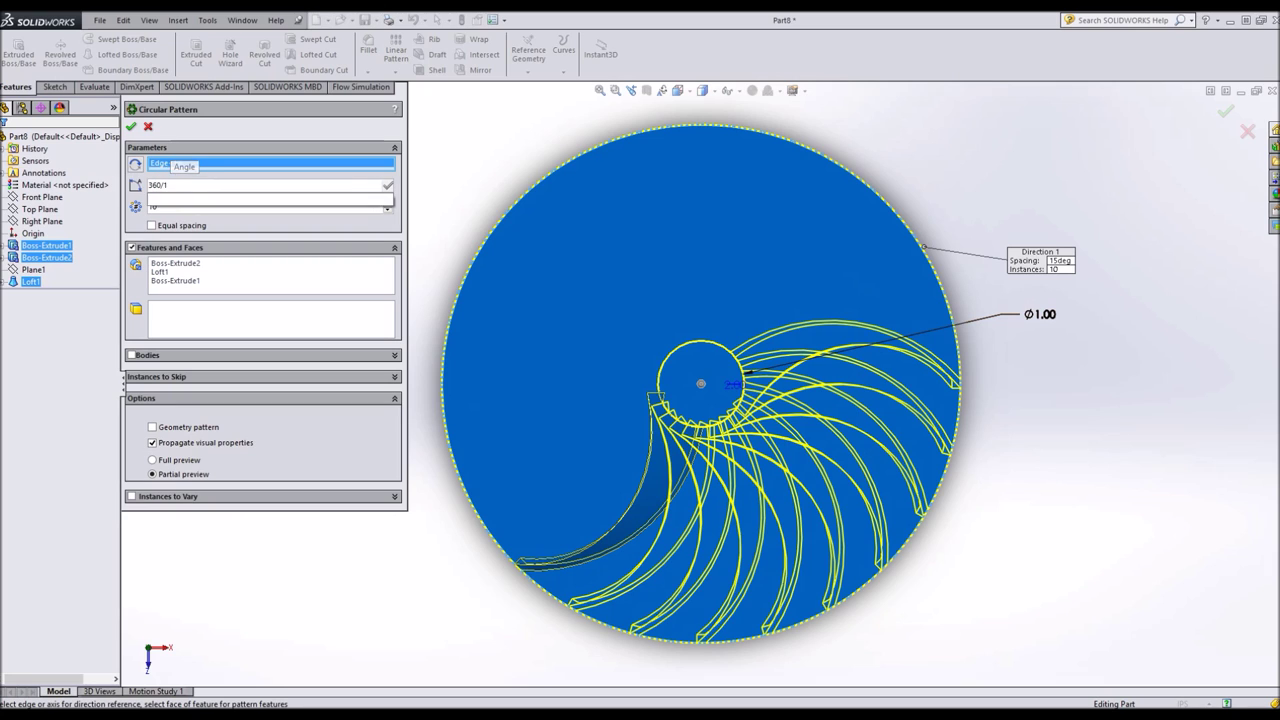
{"action": "key", "text": "Return"}
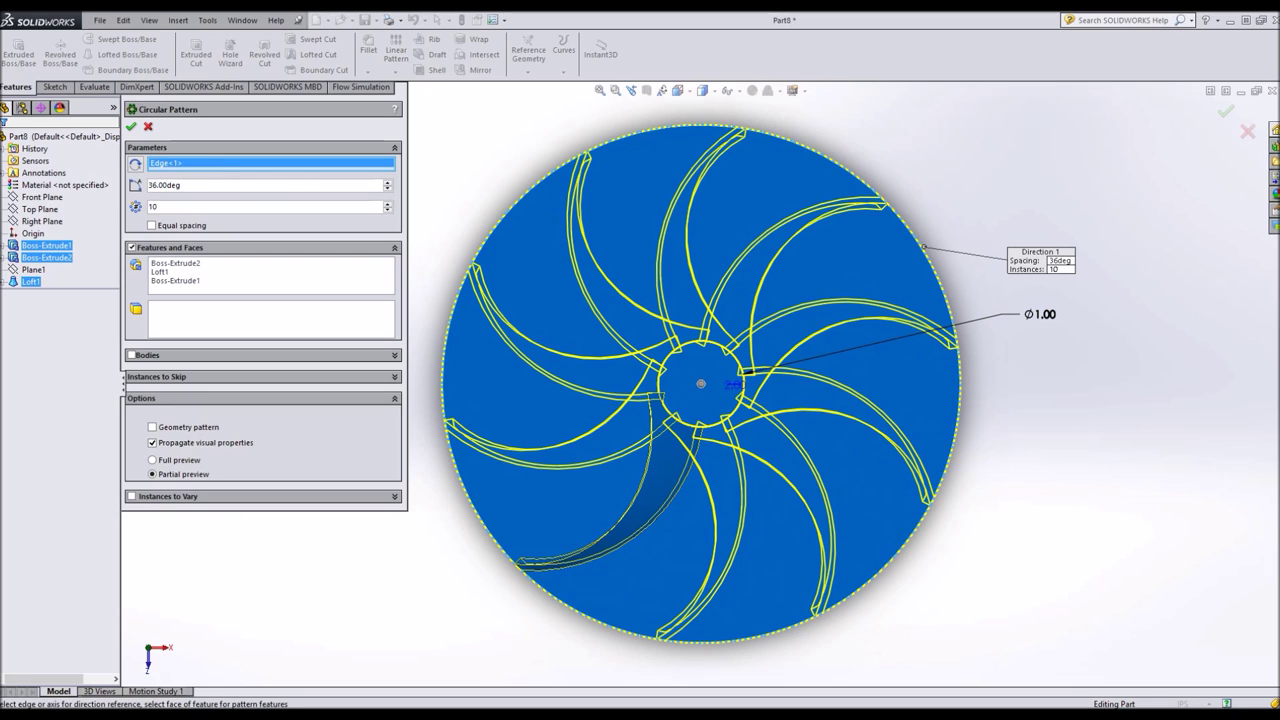
{"action": "type", "text": "8"}
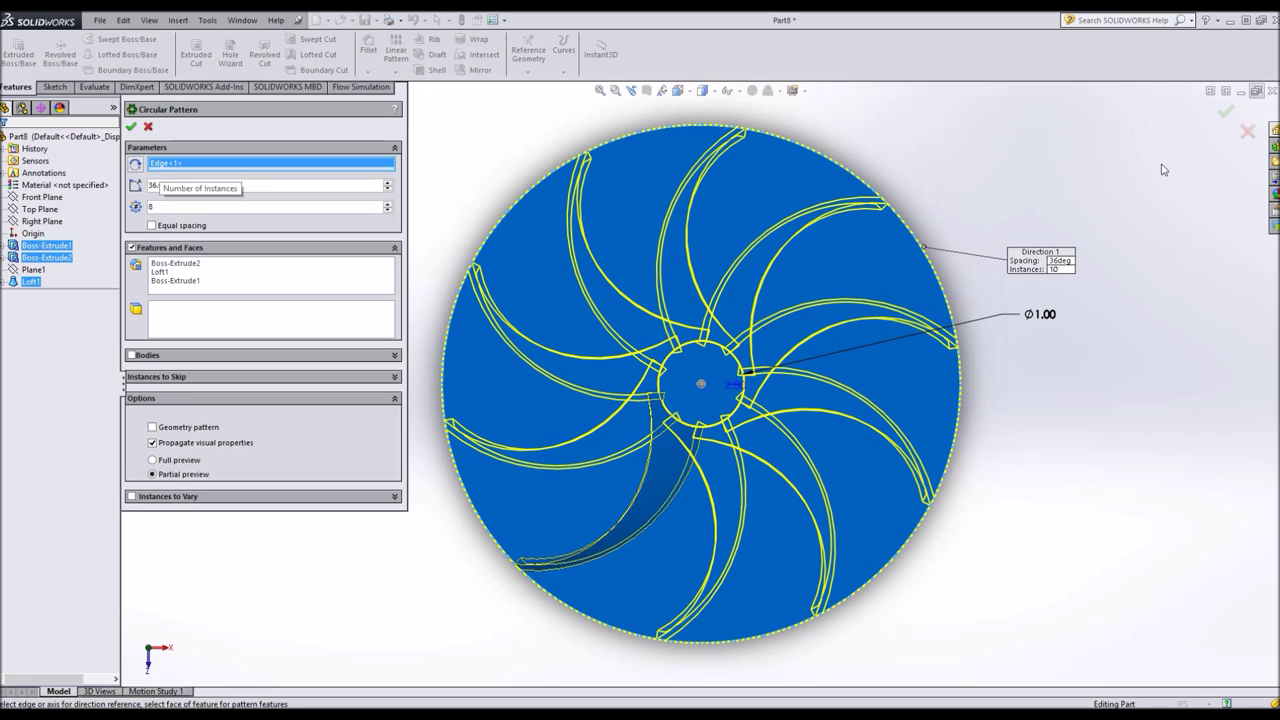
{"action": "left_click", "coordinate": [335, 183]}
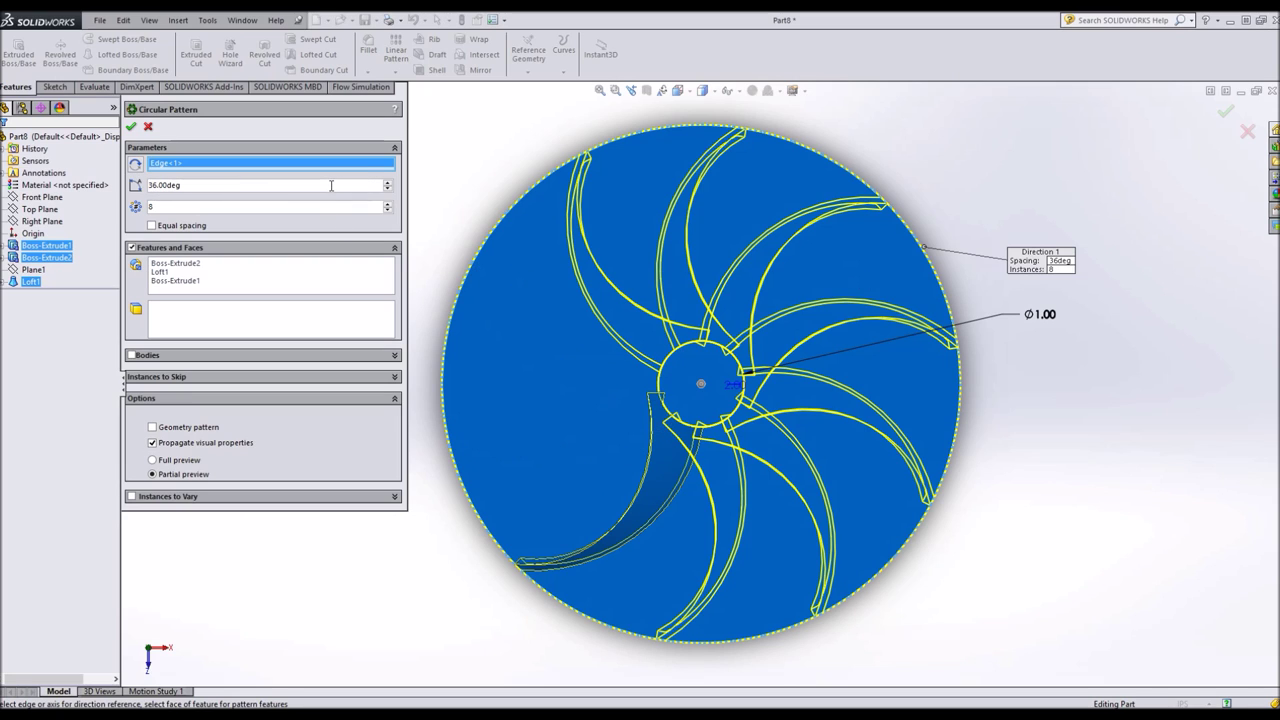
{"action": "key", "text": "ctrl+a"}
{"action": "type", "text": "3"}
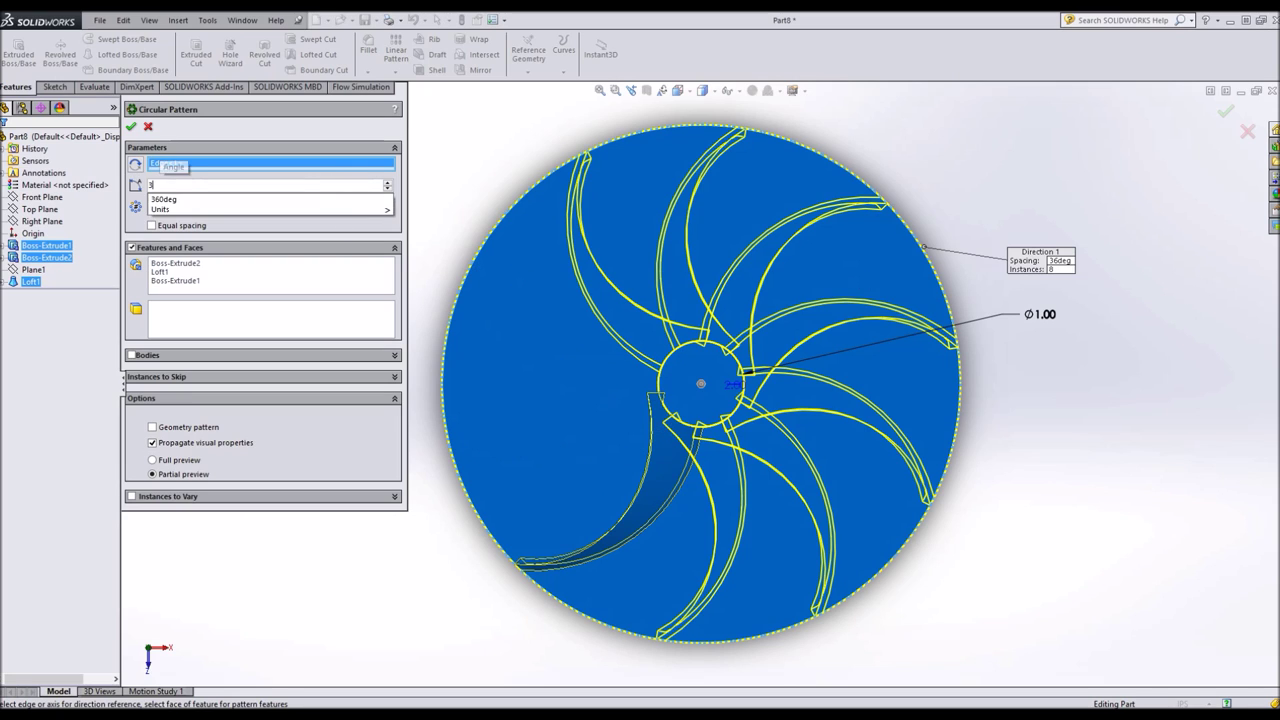
{"action": "type", "text": "60/8"}
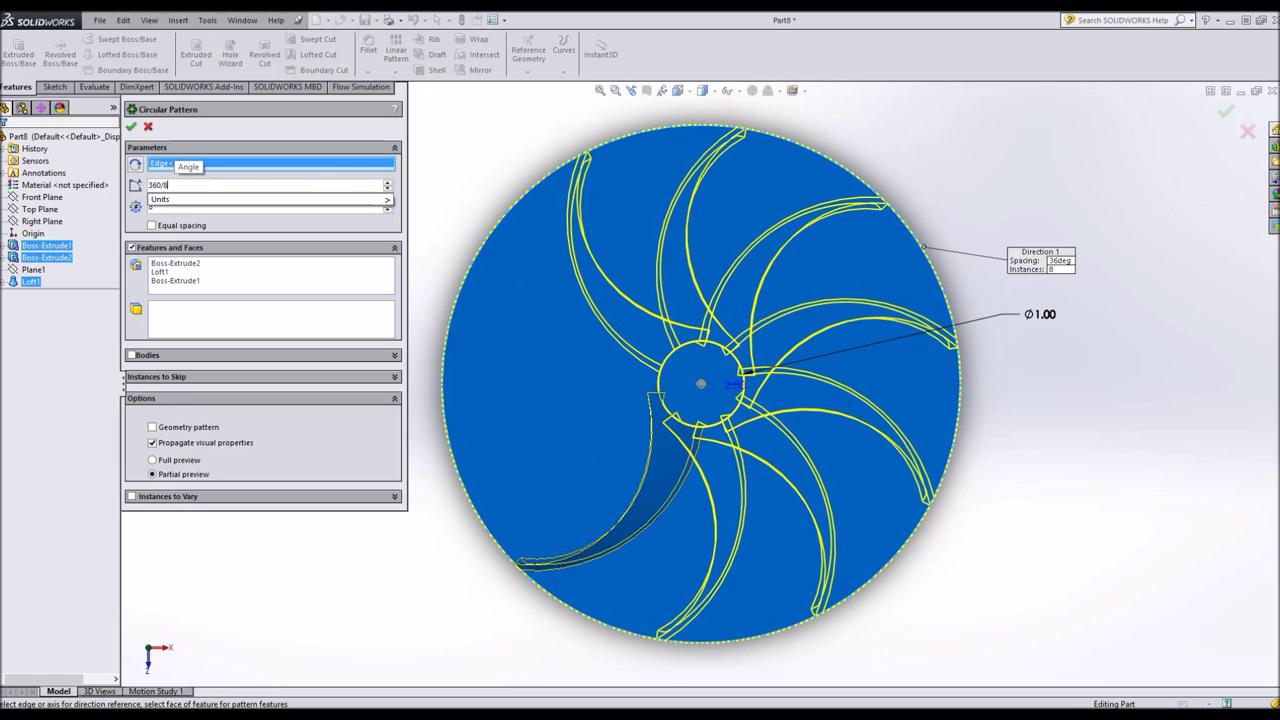
{"action": "key", "text": "Return"}
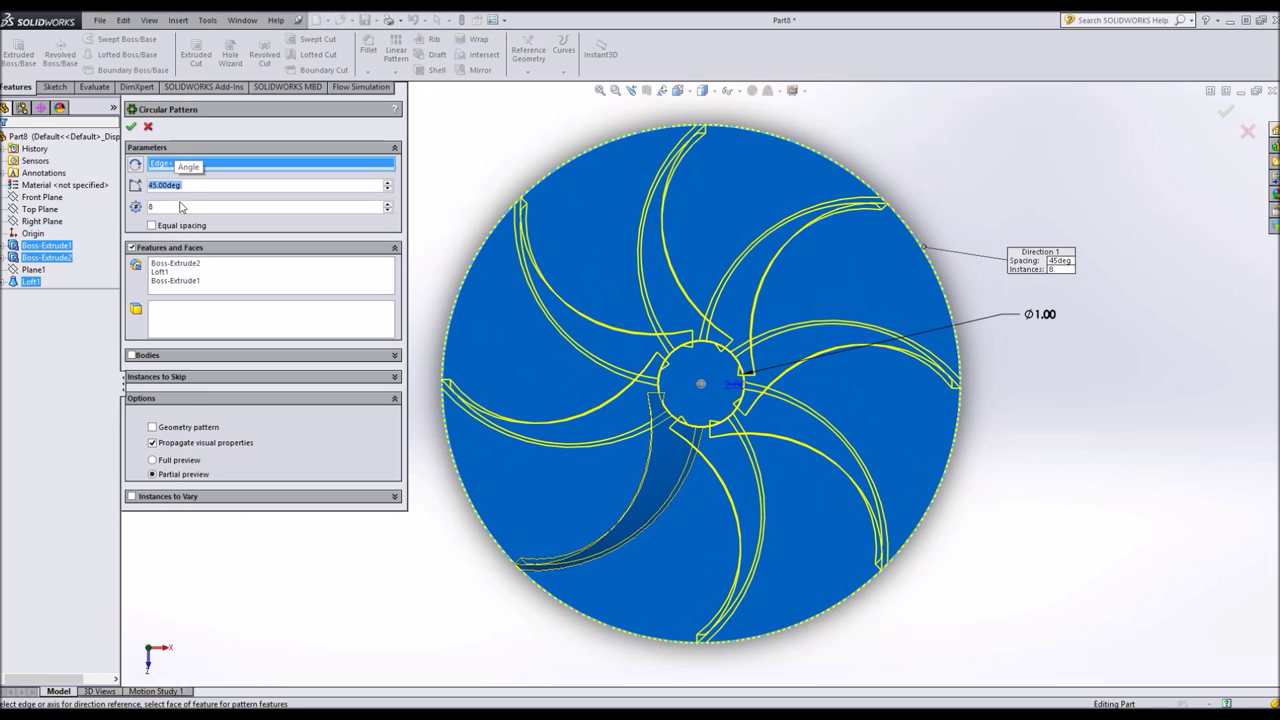
{"action": "left_click", "coordinate": [181, 205]}
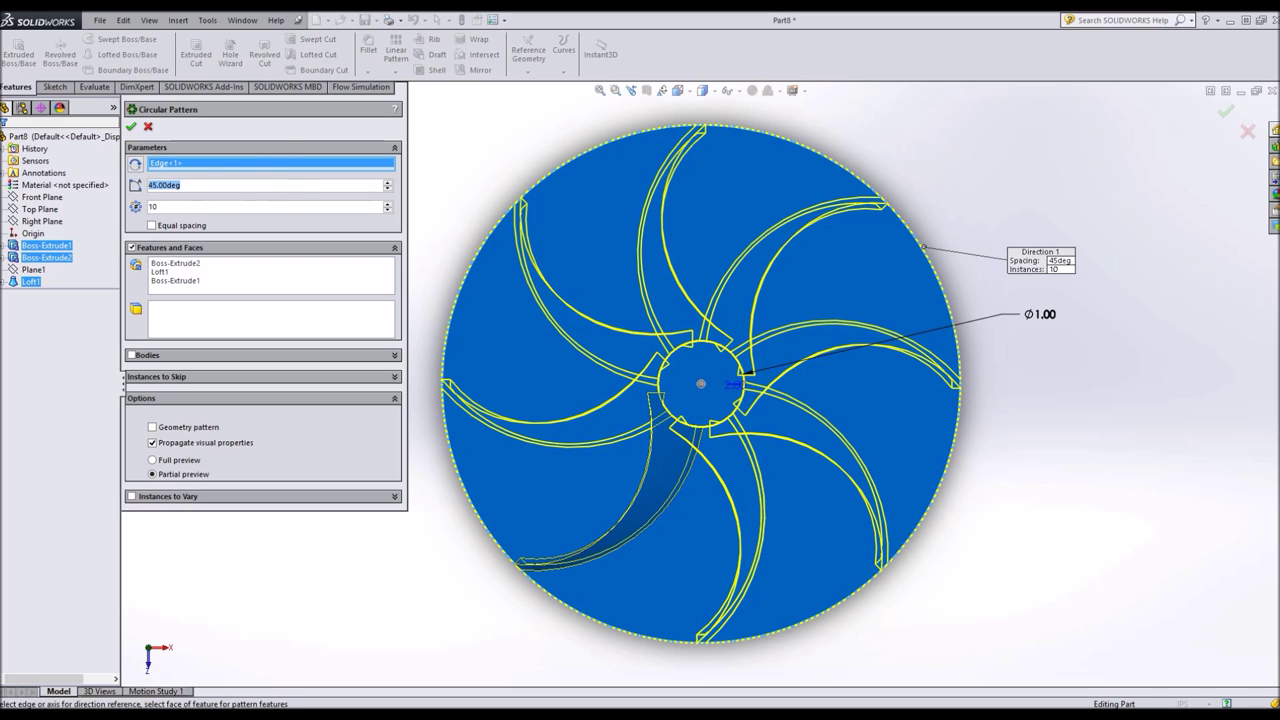
{"action": "type", "text": "36"}
{"action": "key", "text": "Return"}
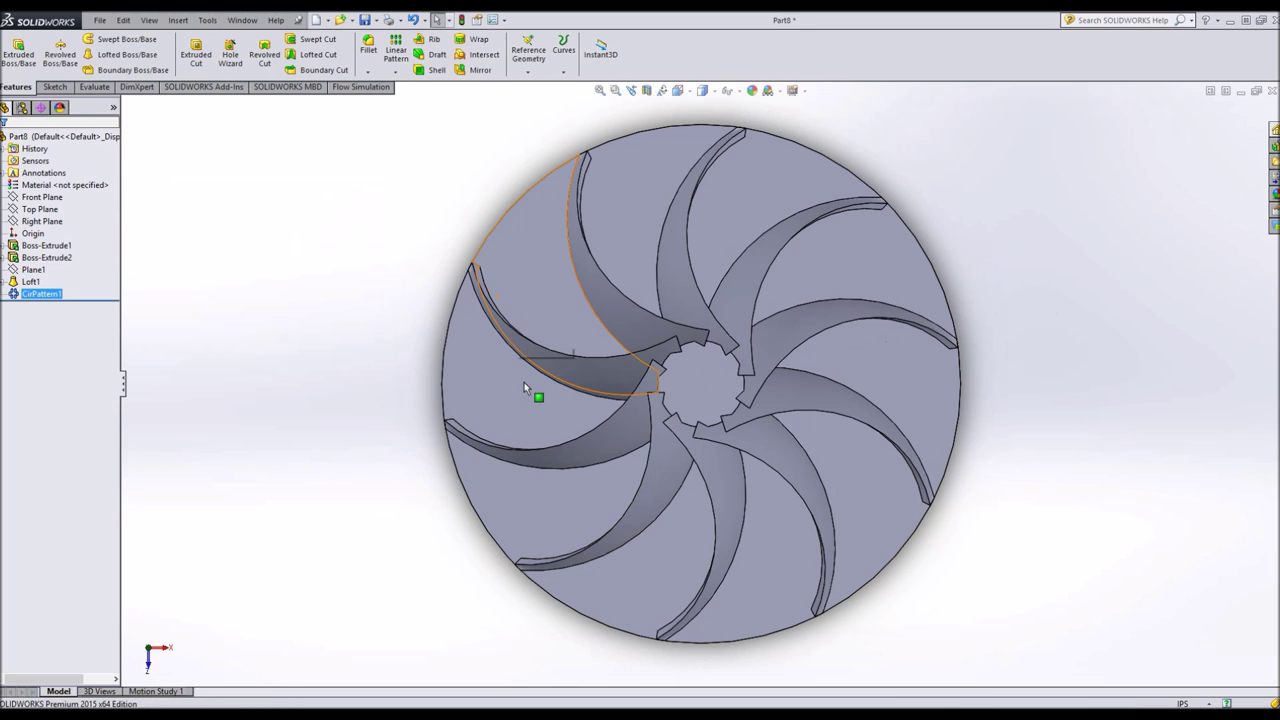
{"action": "middle_click_drag", "start_coordinate": [438, 482], "coordinate": [652, 497]}
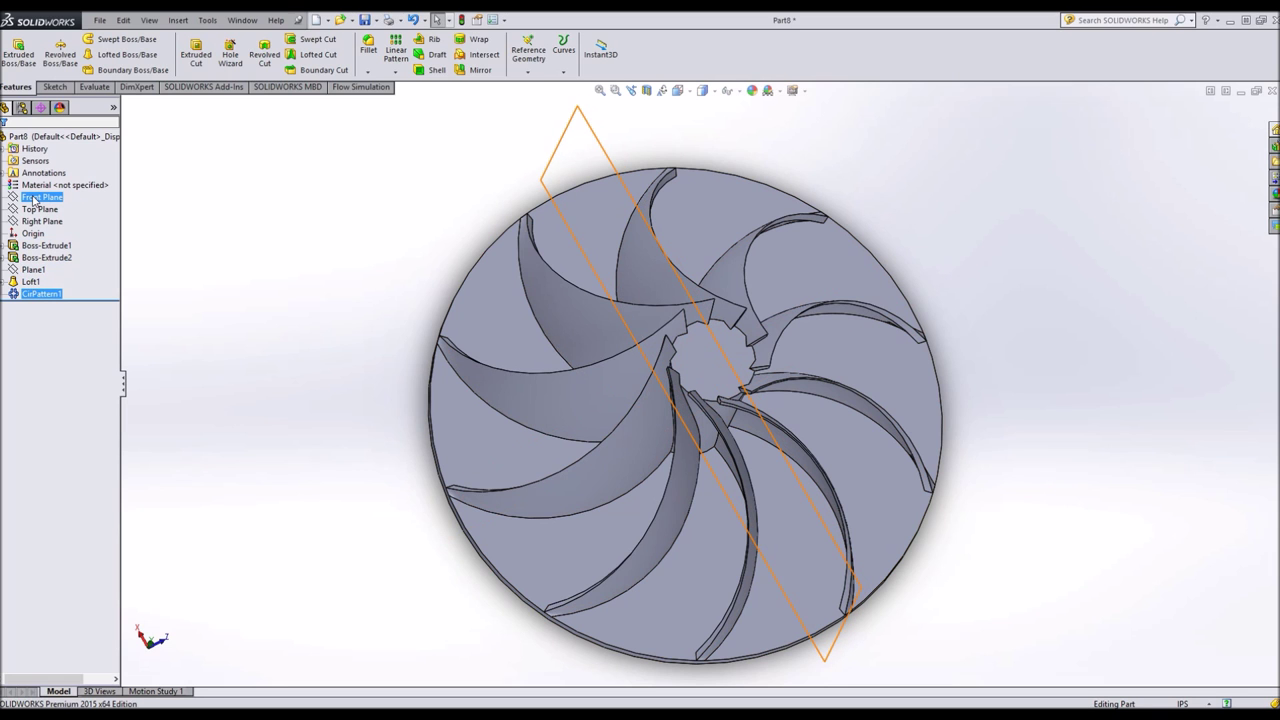
{"action": "middle_click_drag", "start_coordinate": [383, 482], "coordinate": [679, 227]}
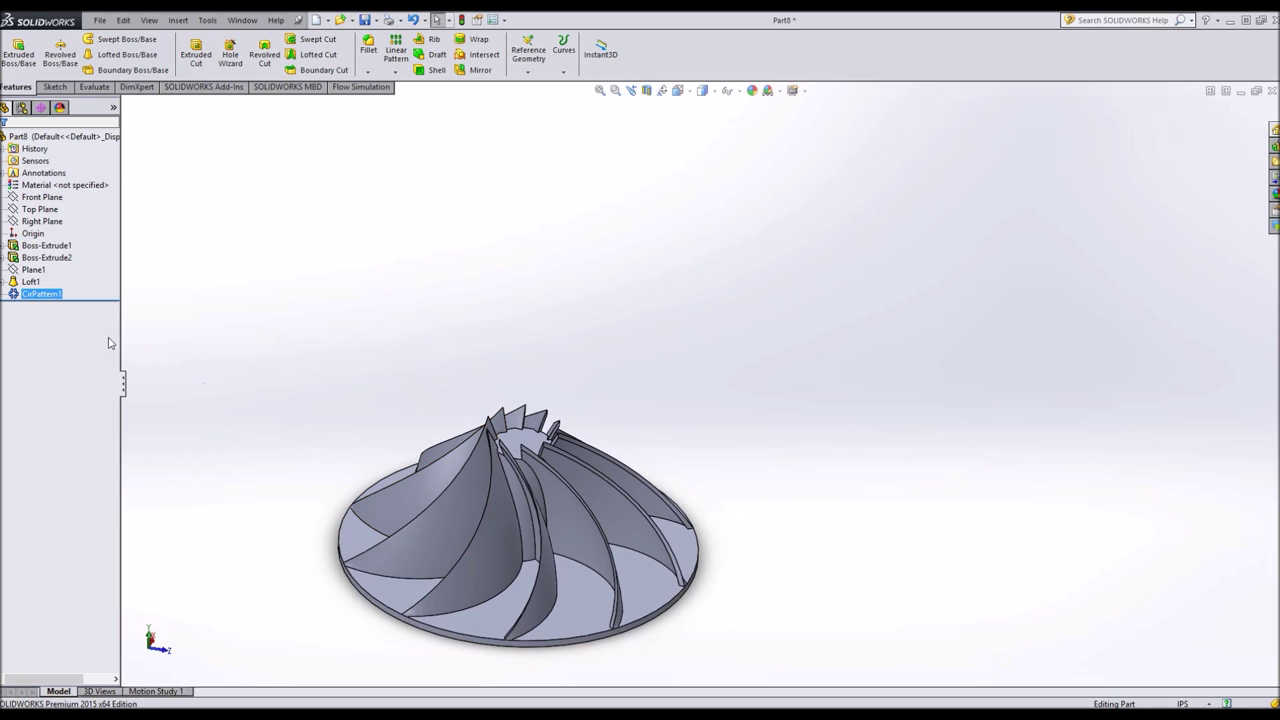
{"action": "left_click", "coordinate": [508, 542]}
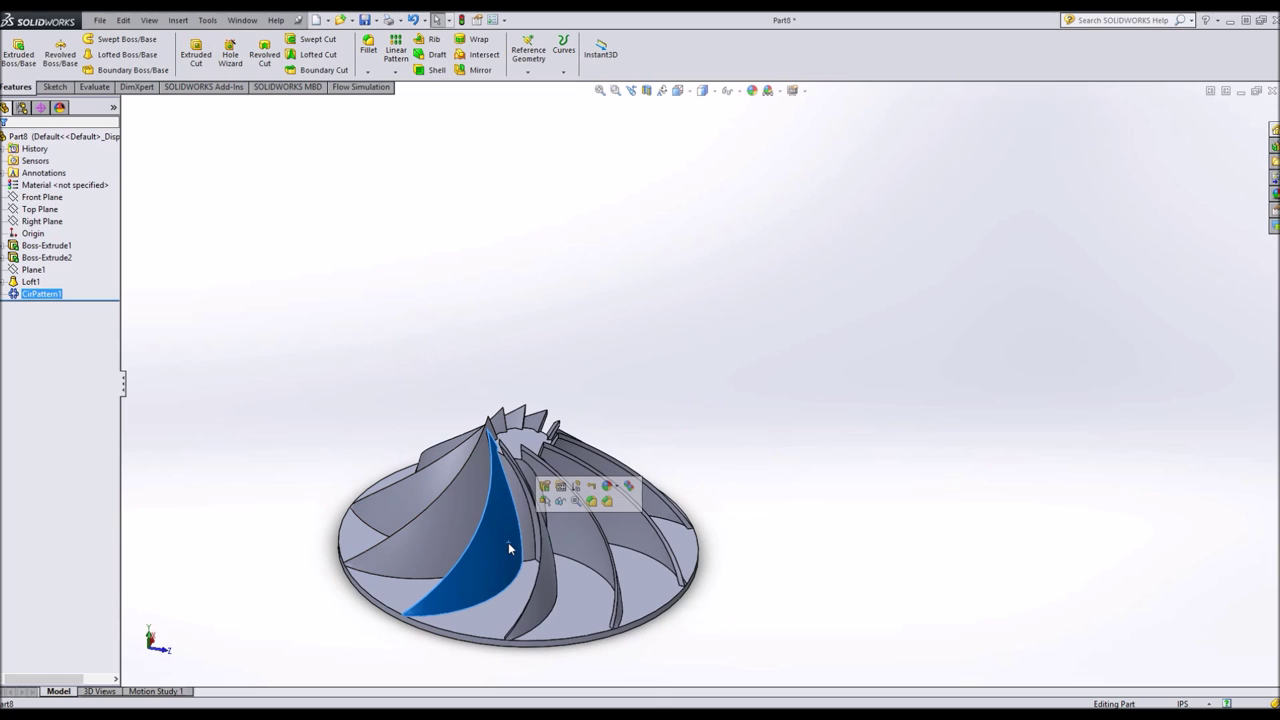
Open Sketch5 under the blade loft for editing.
{"action": "right_click", "coordinate": [508, 542]}
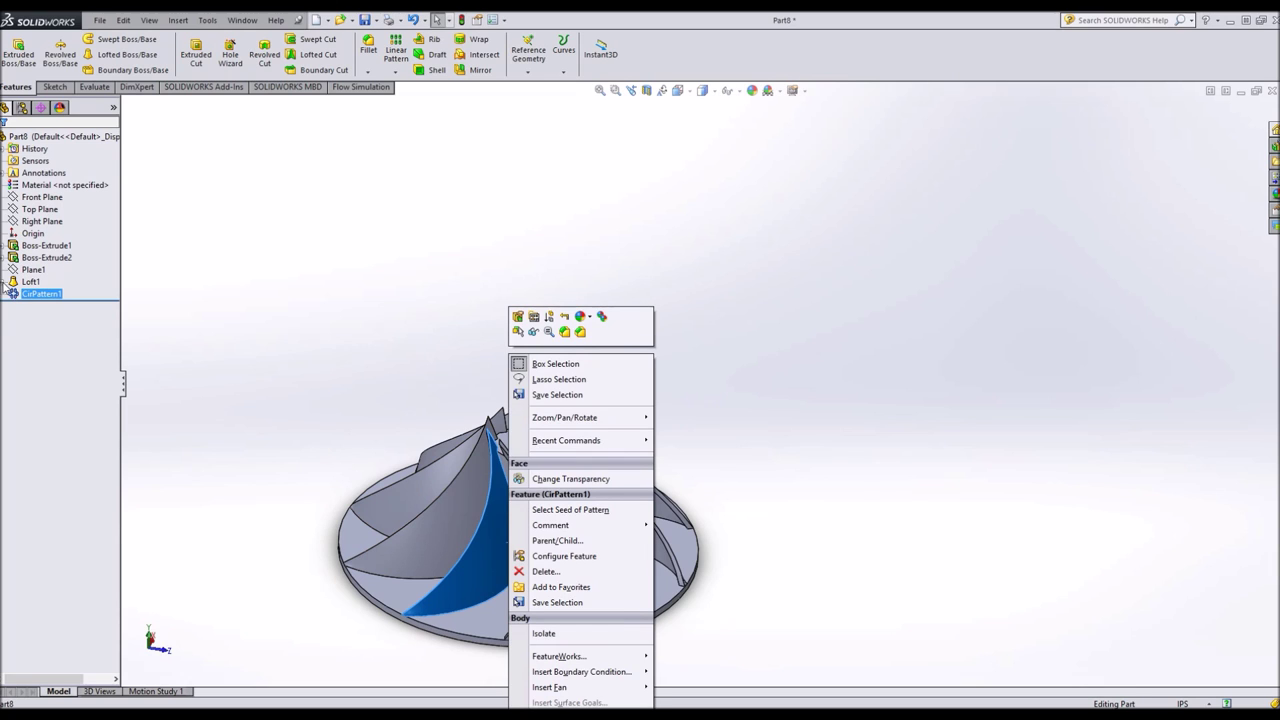
{"action": "left_click", "coordinate": [4, 284]}
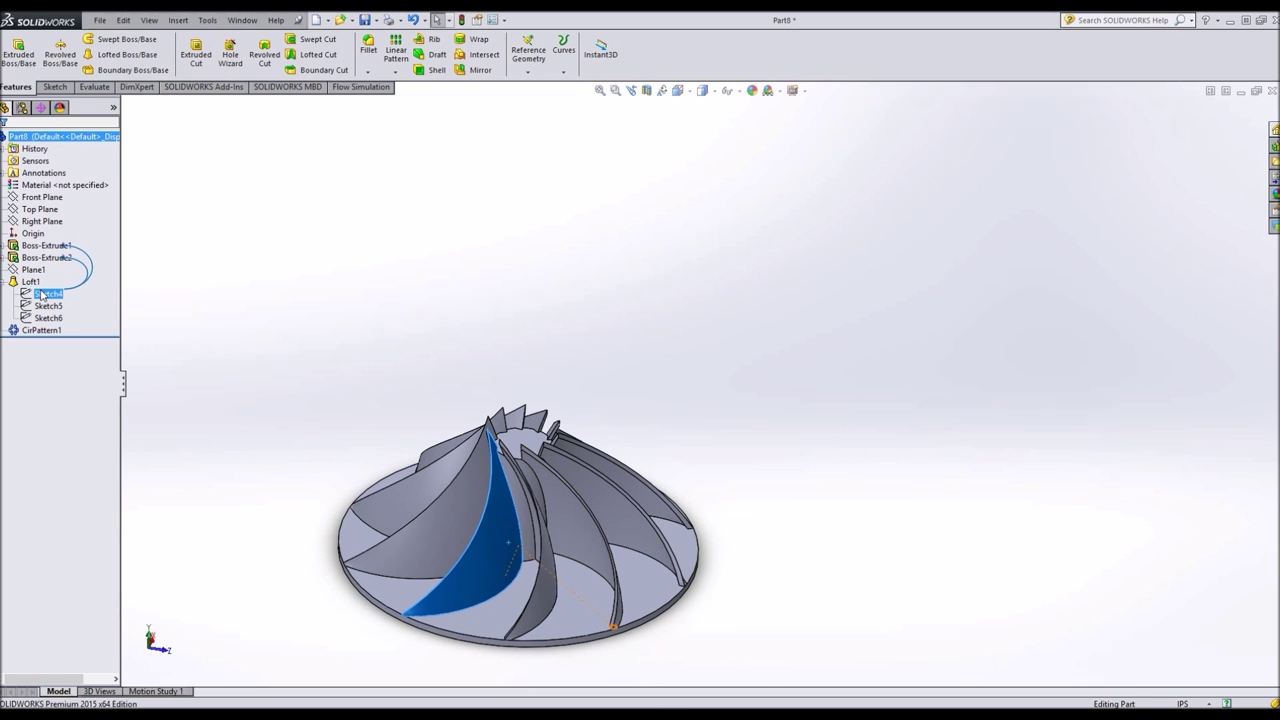
{"action": "right_click", "coordinate": [44, 307]}
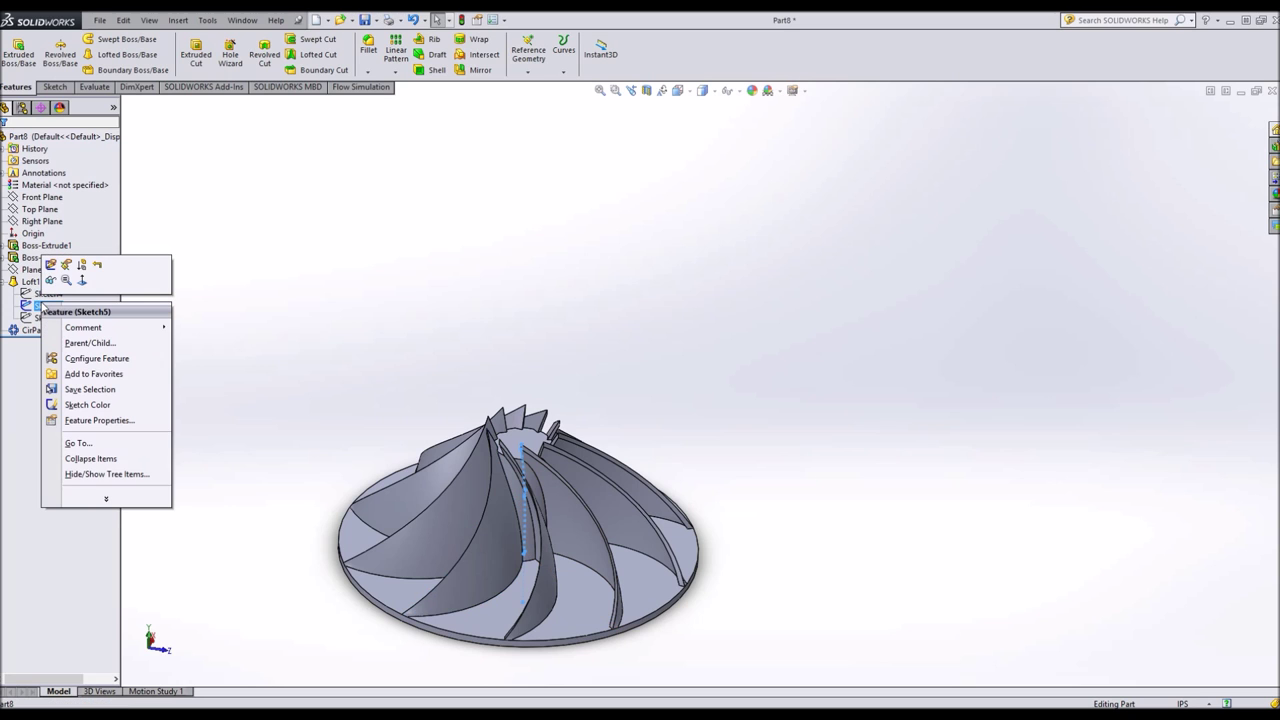
{"action": "left_click", "coordinate": [49, 262]}
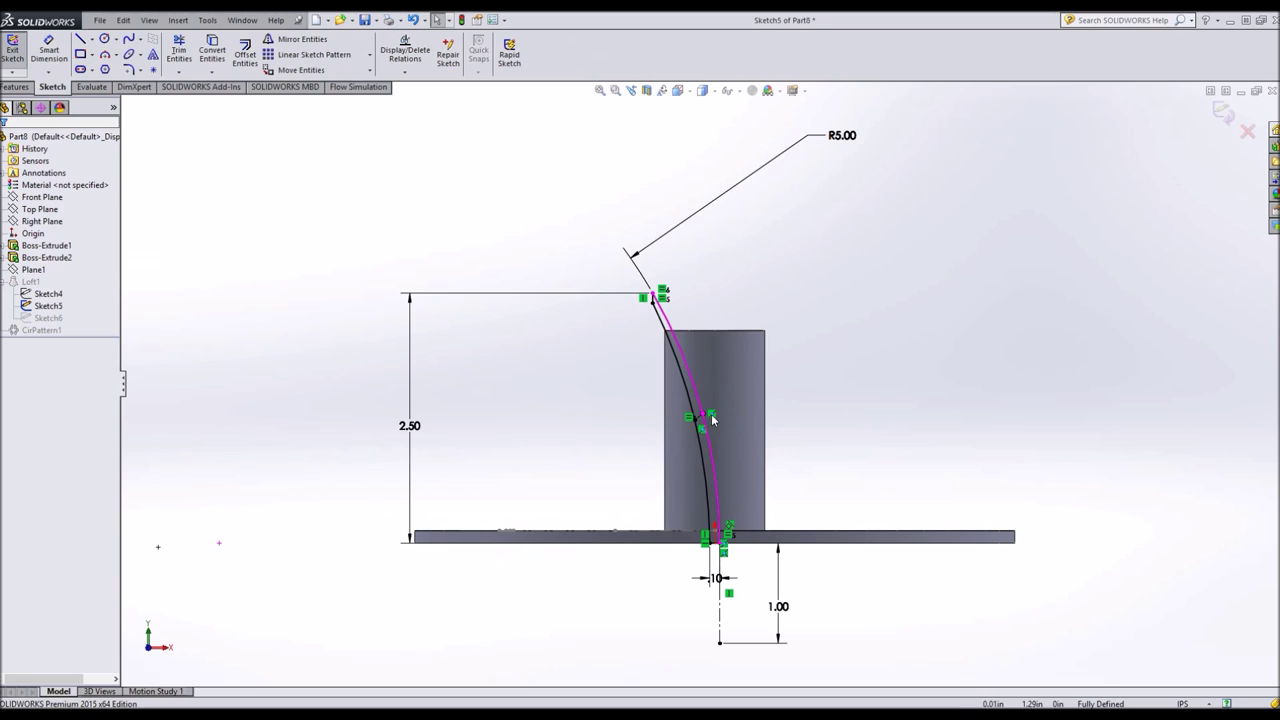
Change the blade arc radius from R5.00 to 4.75, then 4.25, and rebuild.
{"action": "double_click", "coordinate": [840, 135]}
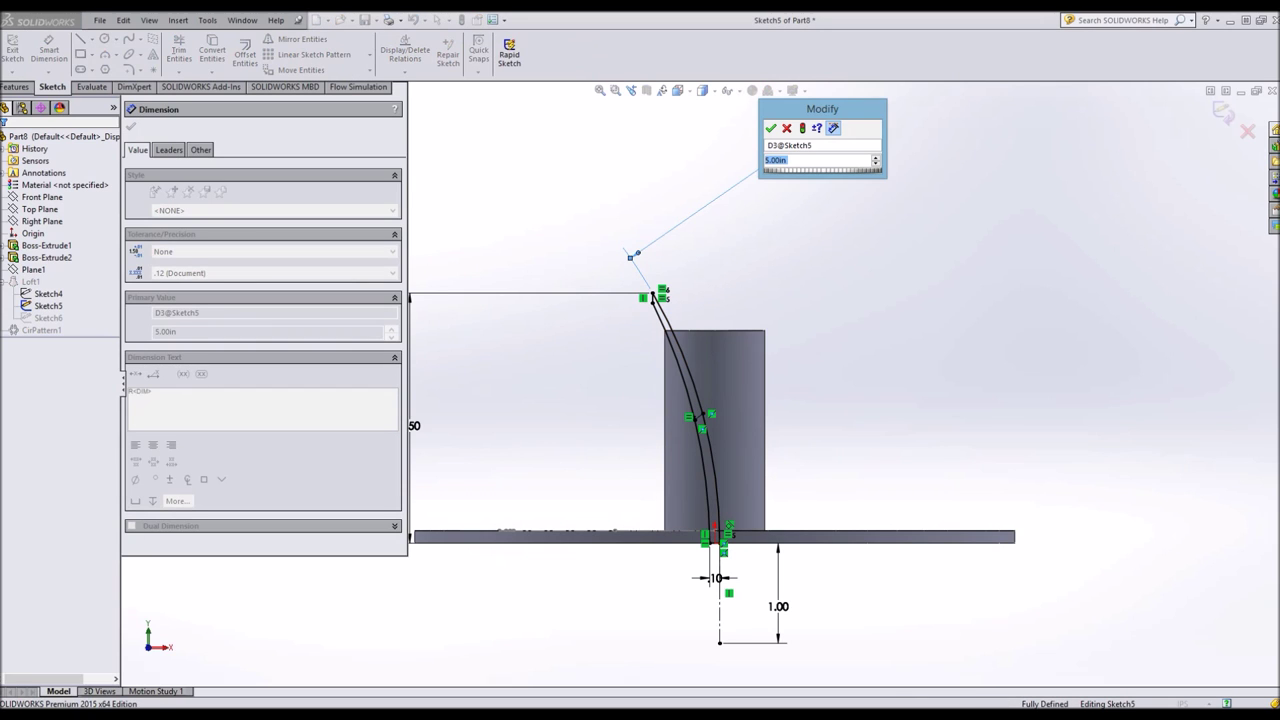
{"action": "type", "text": "4.75"}
{"action": "key", "text": "Return"}
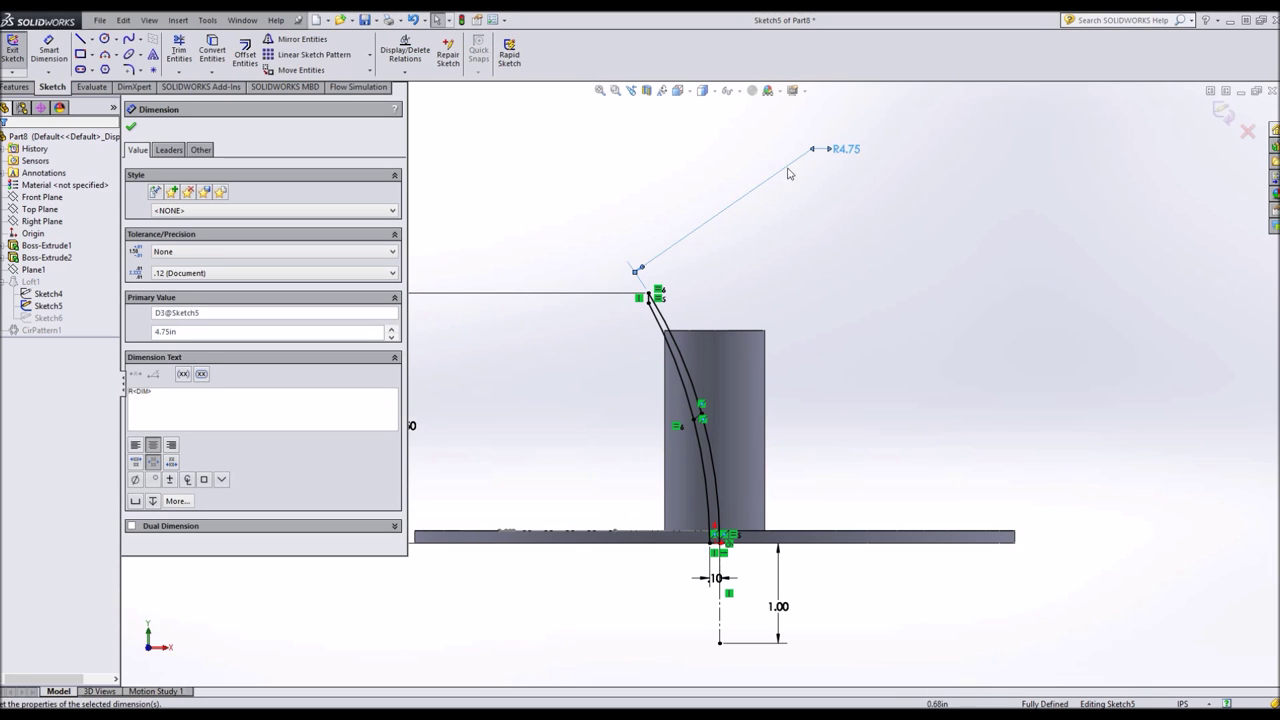
{"action": "double_click", "coordinate": [845, 149]}
{"action": "type", "text": "4.25"}
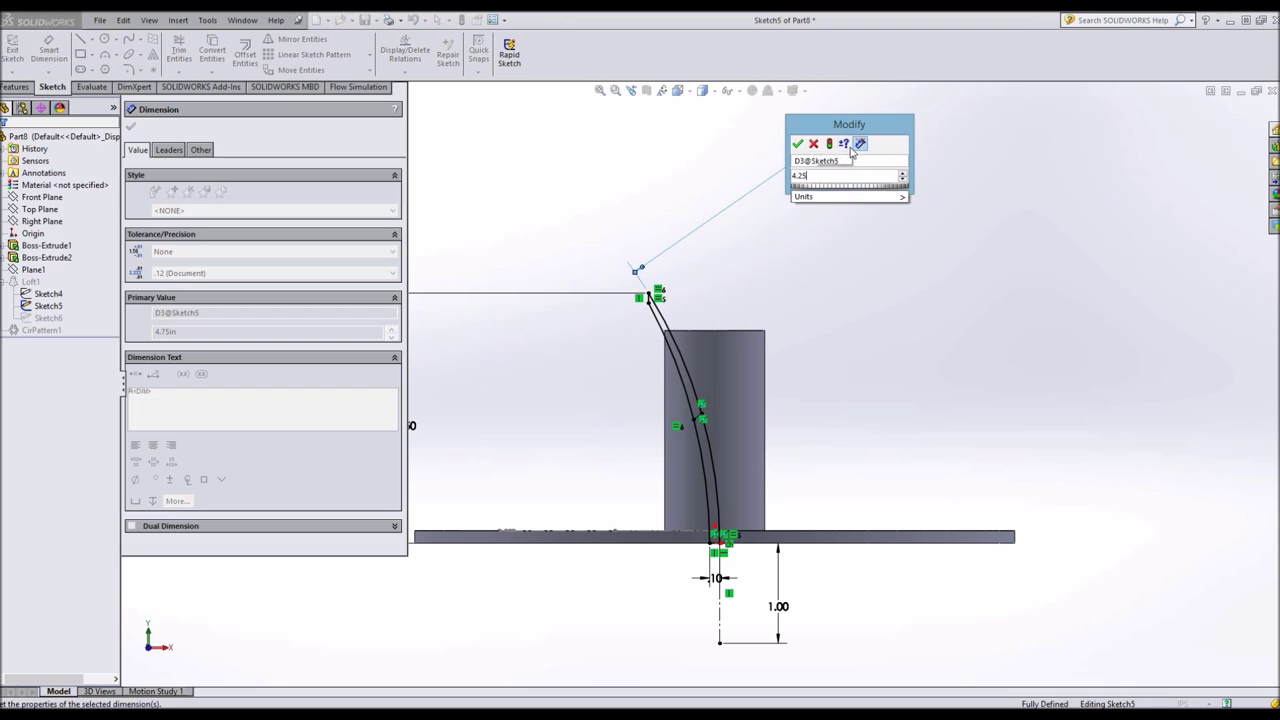
{"action": "key", "text": "Return"}
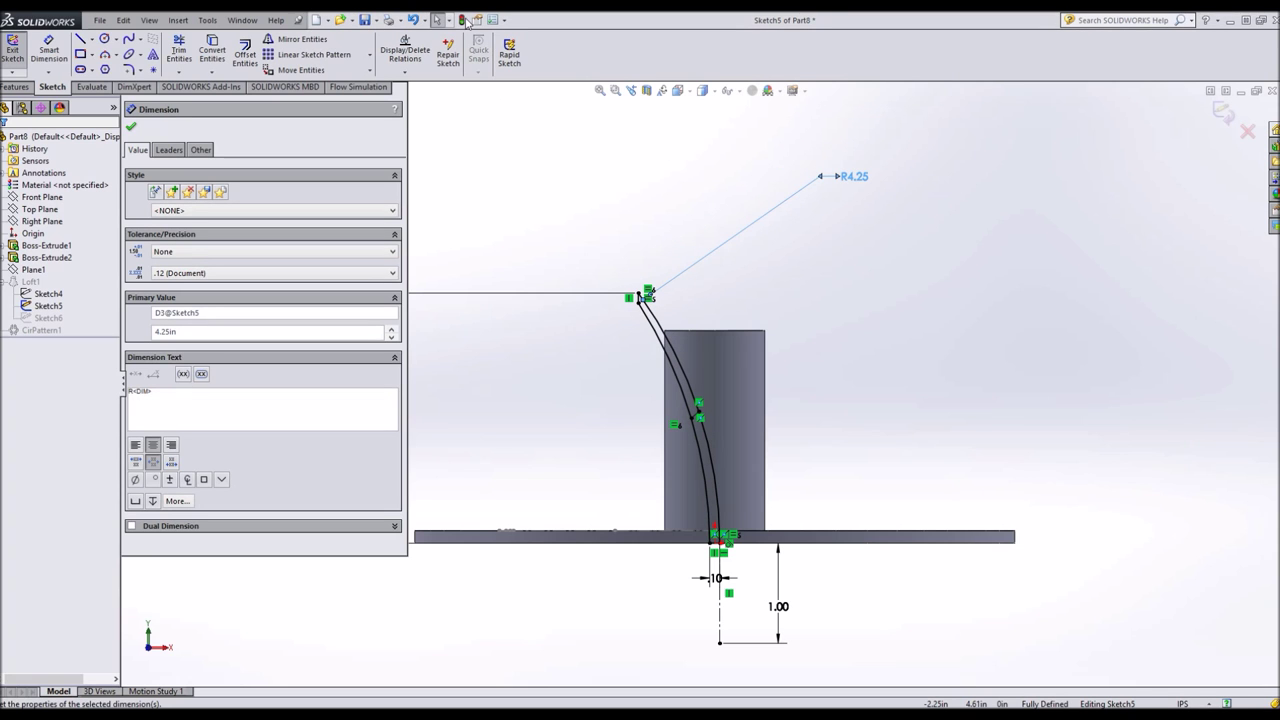
{"action": "middle_click_drag", "start_coordinate": [557, 186], "coordinate": [583, 183]}
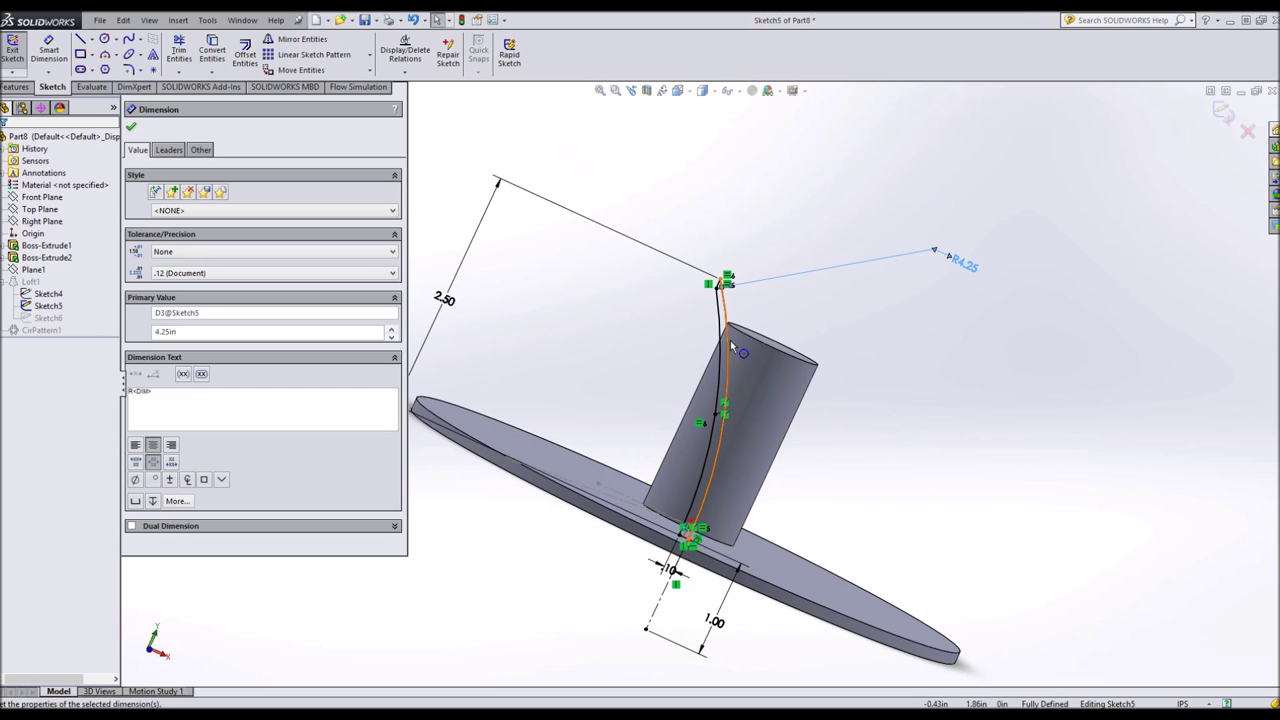
{"action": "left_click", "coordinate": [562, 114]}
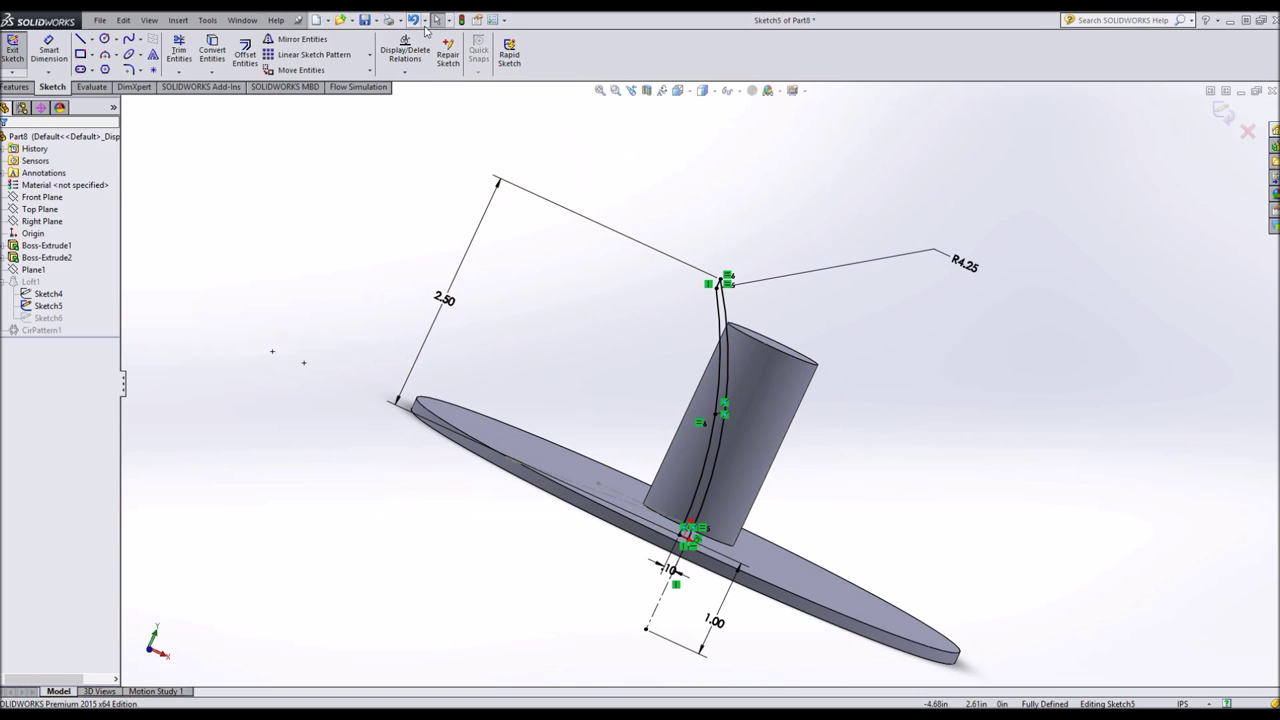
{"action": "left_click", "coordinate": [462, 21]}
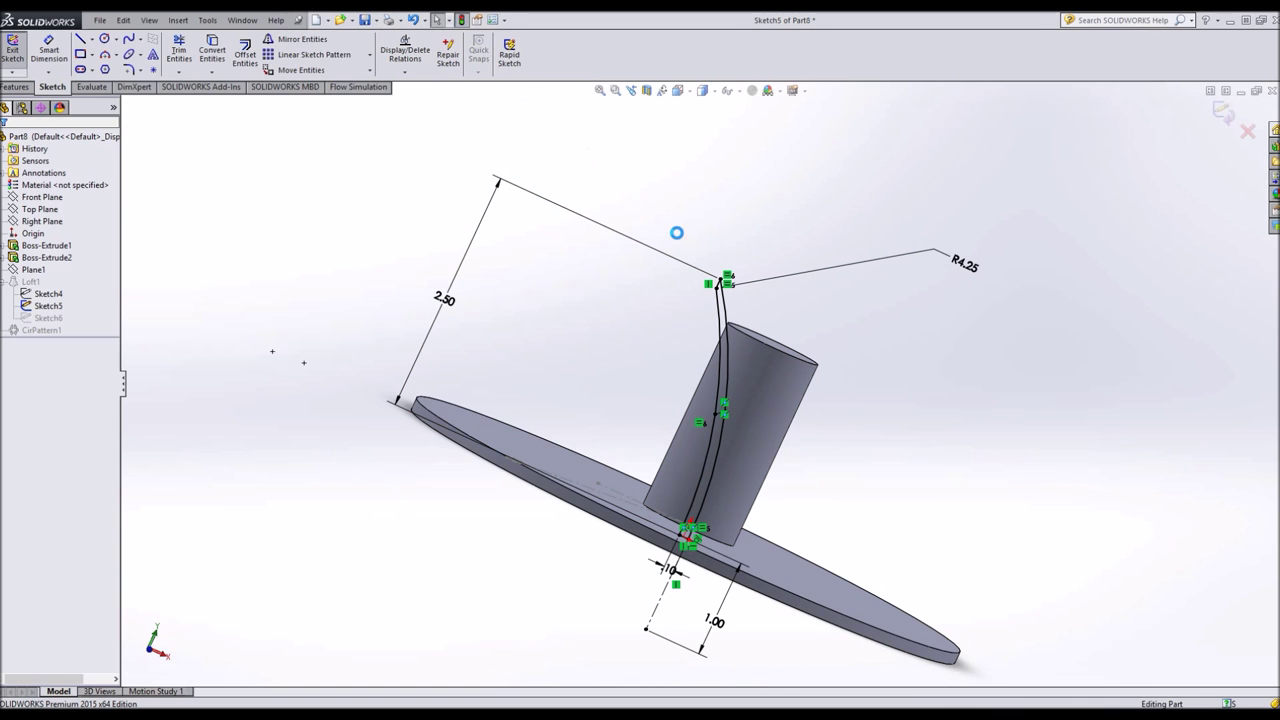
{"action": "middle_click_drag", "start_coordinate": [684, 236], "coordinate": [612, 428]}
Change Sketch5's blade arc from R4.25 back to R5.00 and rebuild so all ten blades update.
{"action": "scroll", "coordinate": [729, 400], "scroll_direction": "down", "scroll_amount": 6}
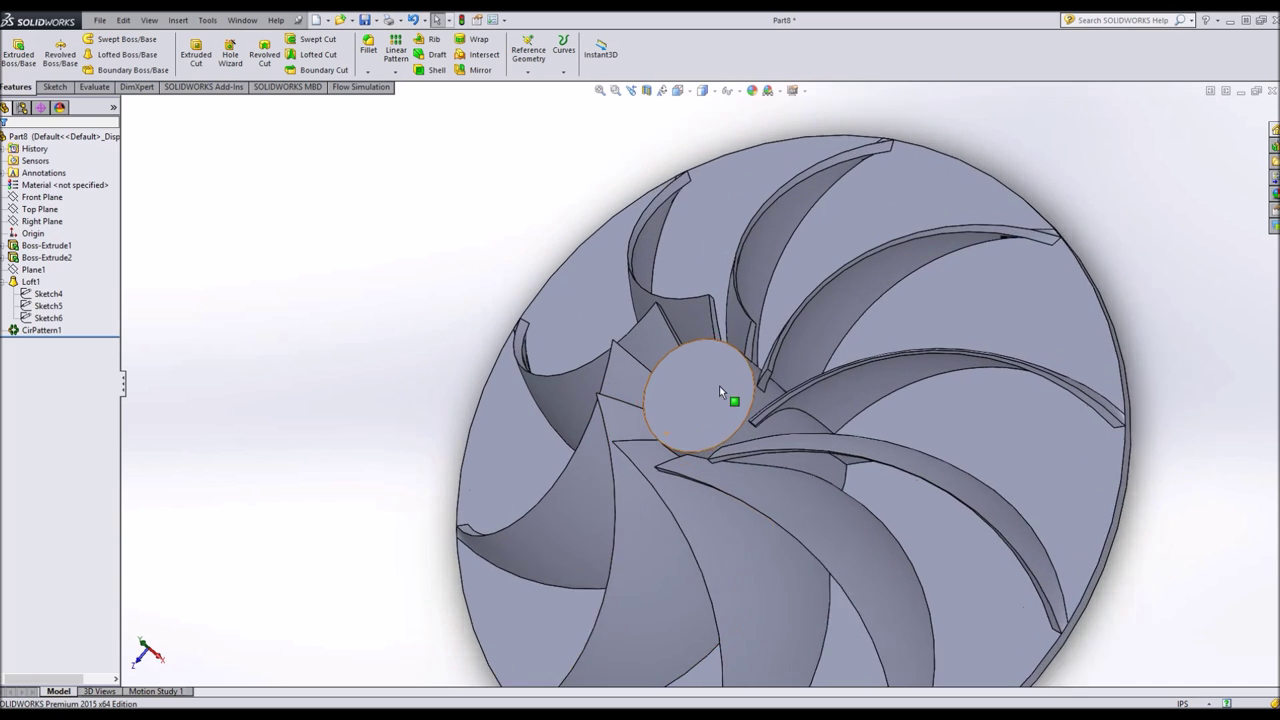
{"action": "middle_click_drag", "start_coordinate": [756, 410], "coordinate": [519, 376]}
{"action": "scroll", "coordinate": [520, 375], "scroll_direction": "up", "scroll_amount": 3}
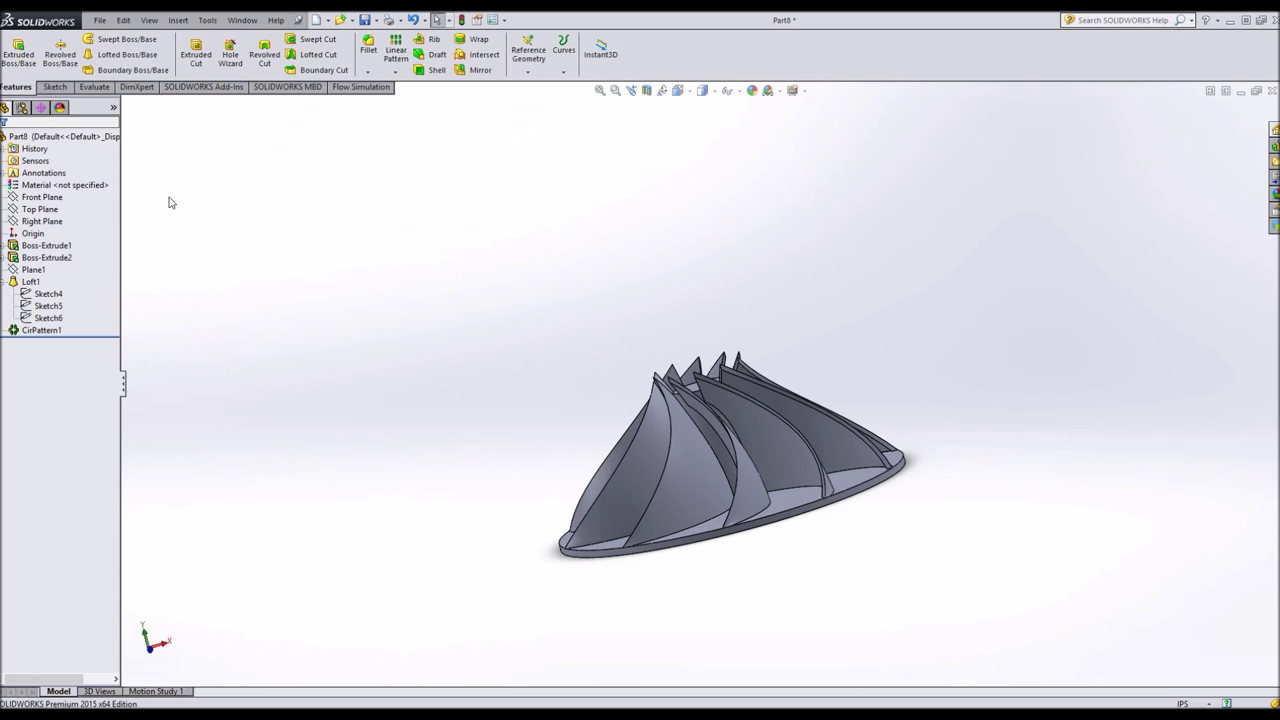
{"action": "right_click", "coordinate": [64, 307]}
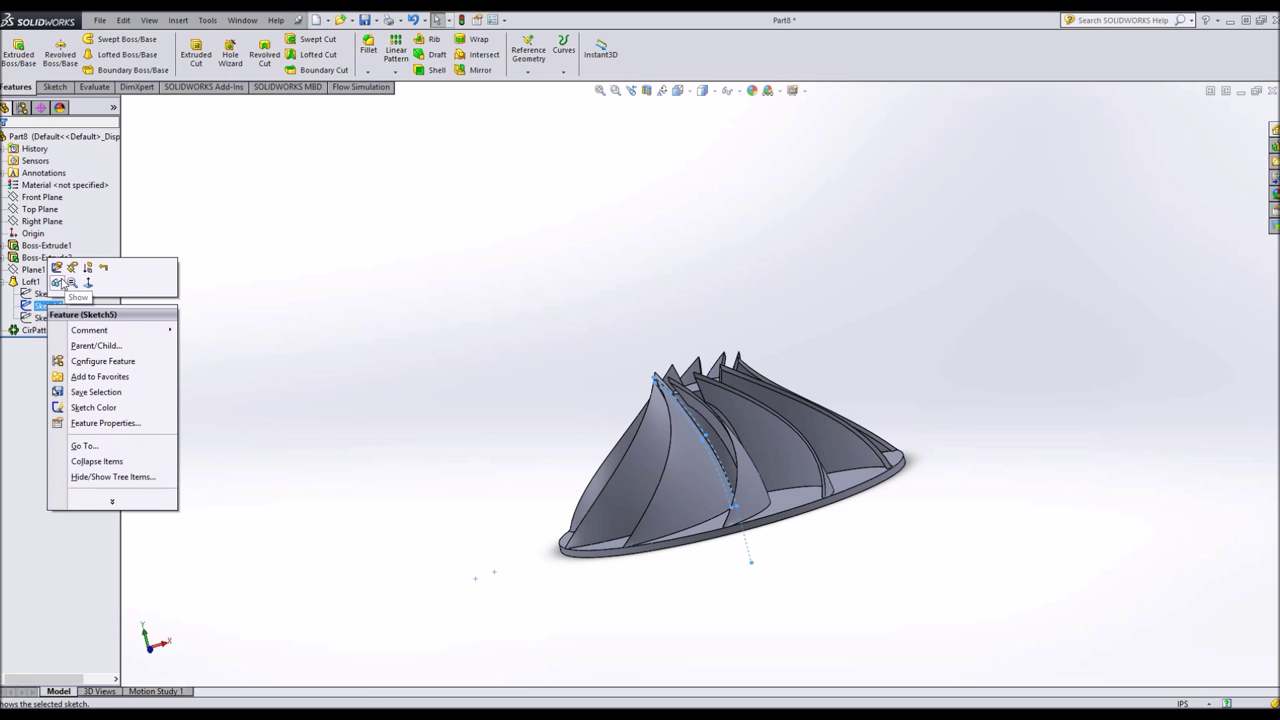
{"action": "left_click", "coordinate": [57, 267]}
{"action": "mouse_move", "coordinate": [575, 492]}
{"action": "middle_mouse_down"}
{"action": "mouse_move", "coordinate": [560, 346]}
{"action": "mouse_move", "coordinate": [514, 486]}
{"action": "mouse_move", "coordinate": [594, 500]}
{"action": "mouse_move", "coordinate": [591, 529]}
{"action": "mouse_move", "coordinate": [543, 543]}
{"action": "middle_mouse_up"}
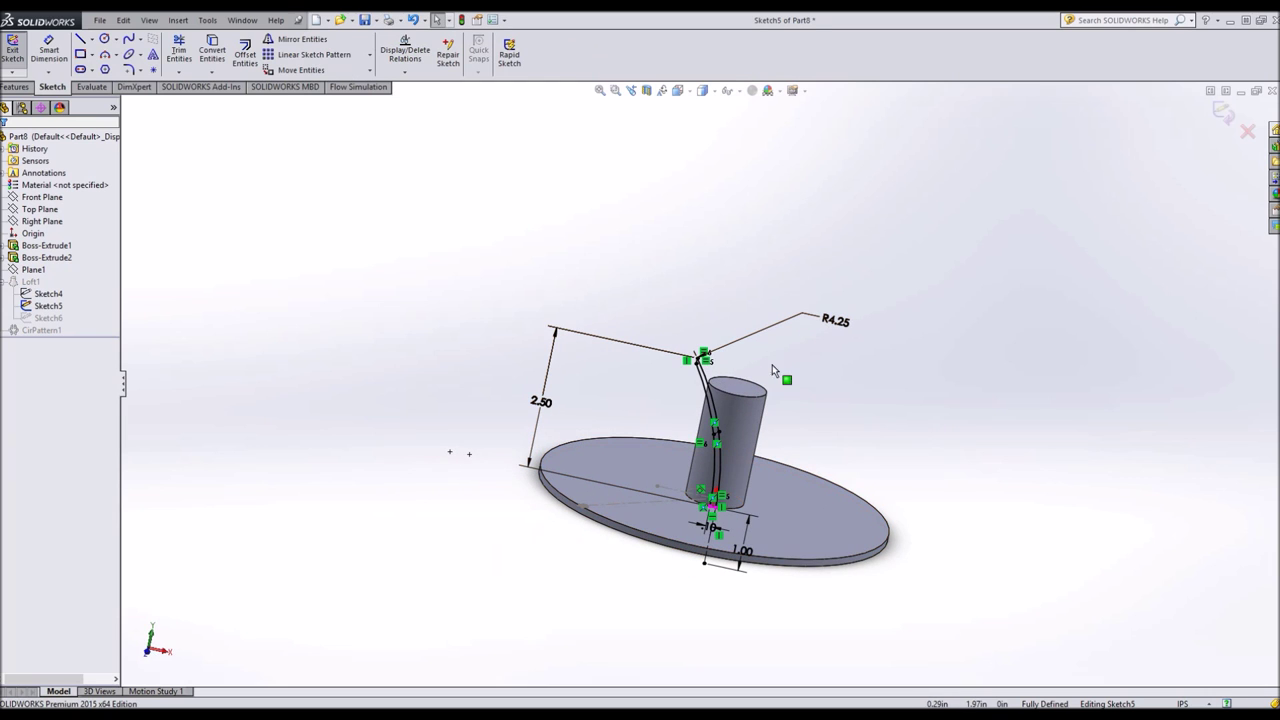
{"action": "left_click", "coordinate": [830, 331]}
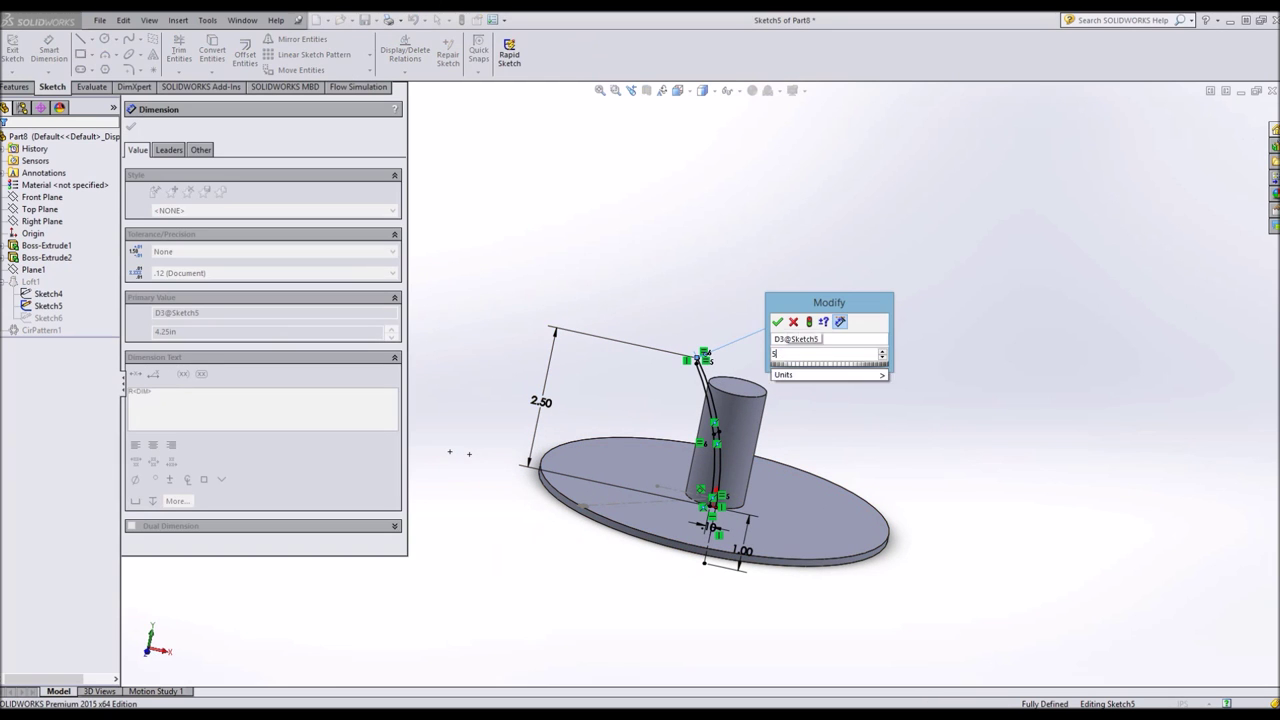
{"action": "key", "text": "Return"}
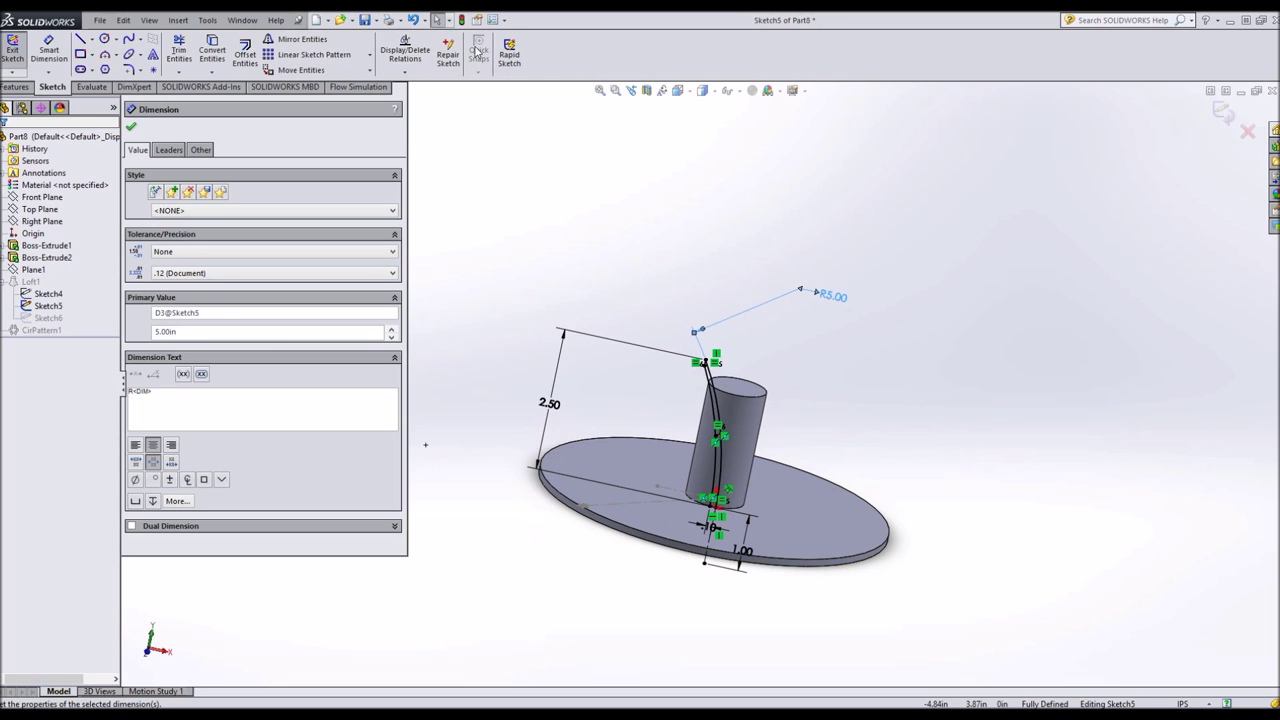
{"action": "left_click", "coordinate": [463, 21]}
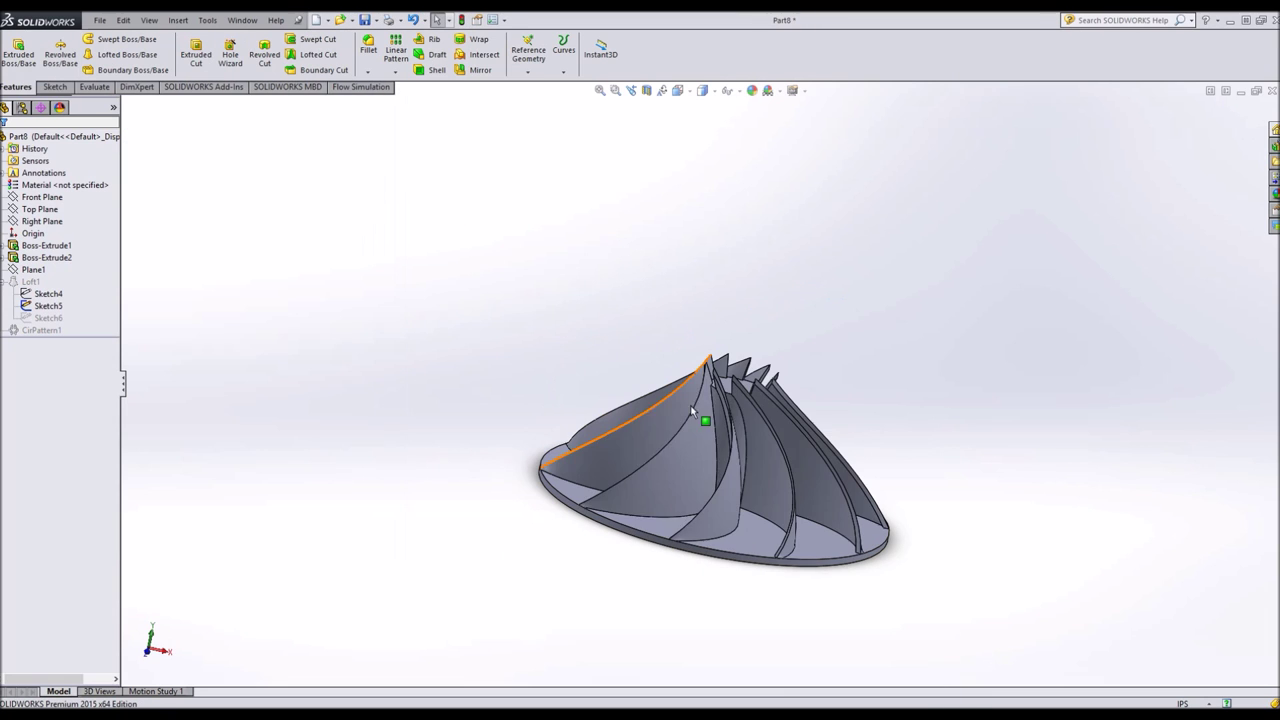
{"action": "scroll", "coordinate": [731, 363], "scroll_direction": "down", "scroll_amount": 5}
{"action": "middle_click_drag", "start_coordinate": [731, 363], "coordinate": [701, 517]}
{"action": "scroll", "coordinate": [763, 505], "scroll_direction": "up", "scroll_amount": 6}
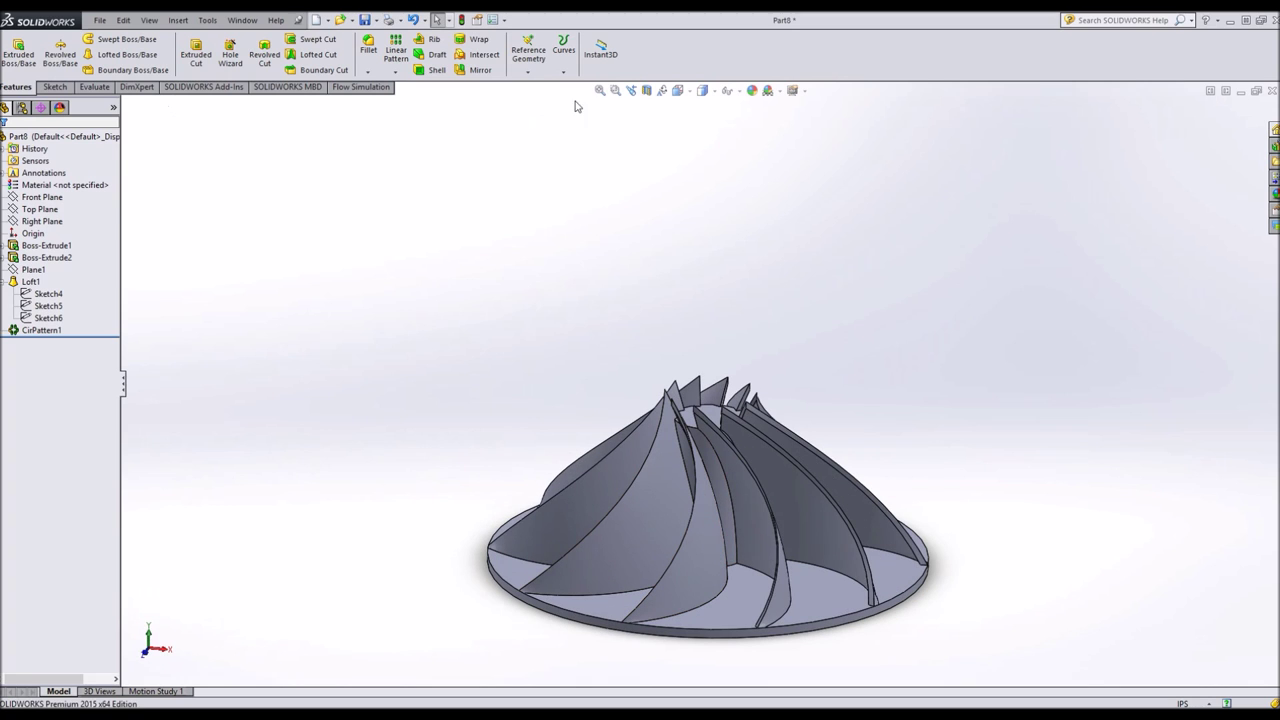
Show a Front Plane section view of the impeller and orbit to inspect the exposed hub and blades.
{"action": "left_click", "coordinate": [647, 91]}
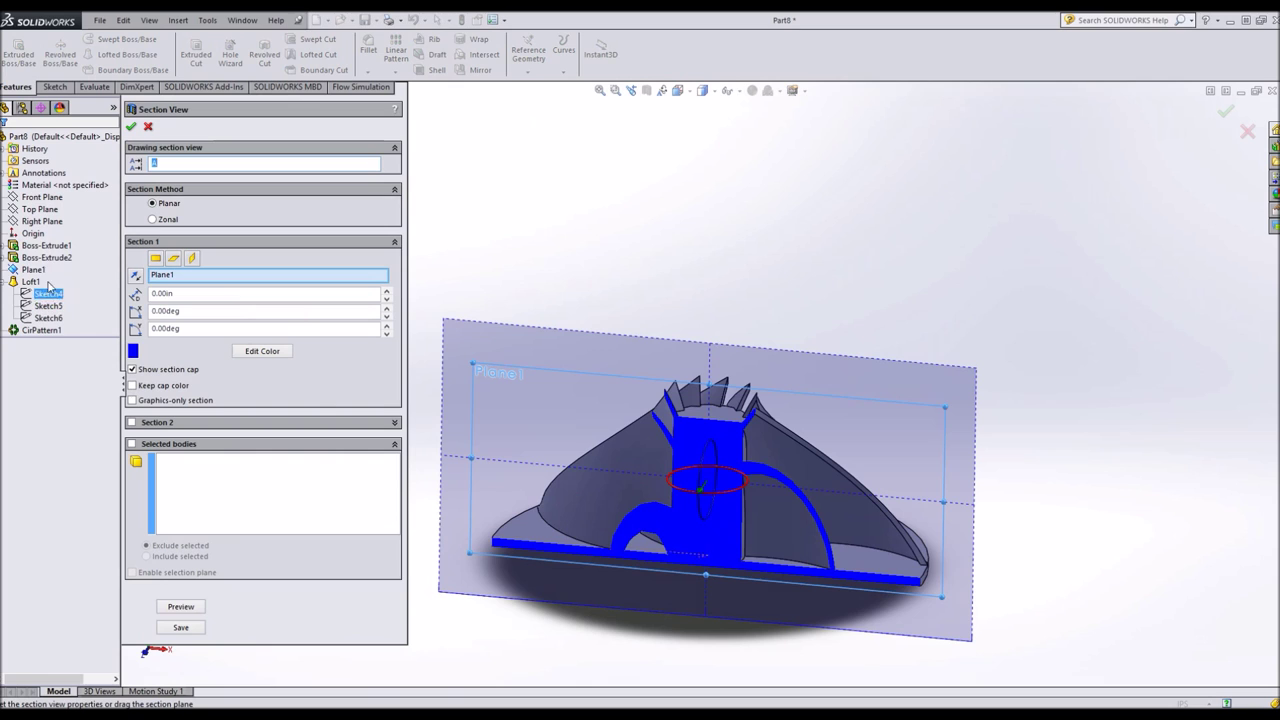
{"action": "left_click", "coordinate": [44, 198]}
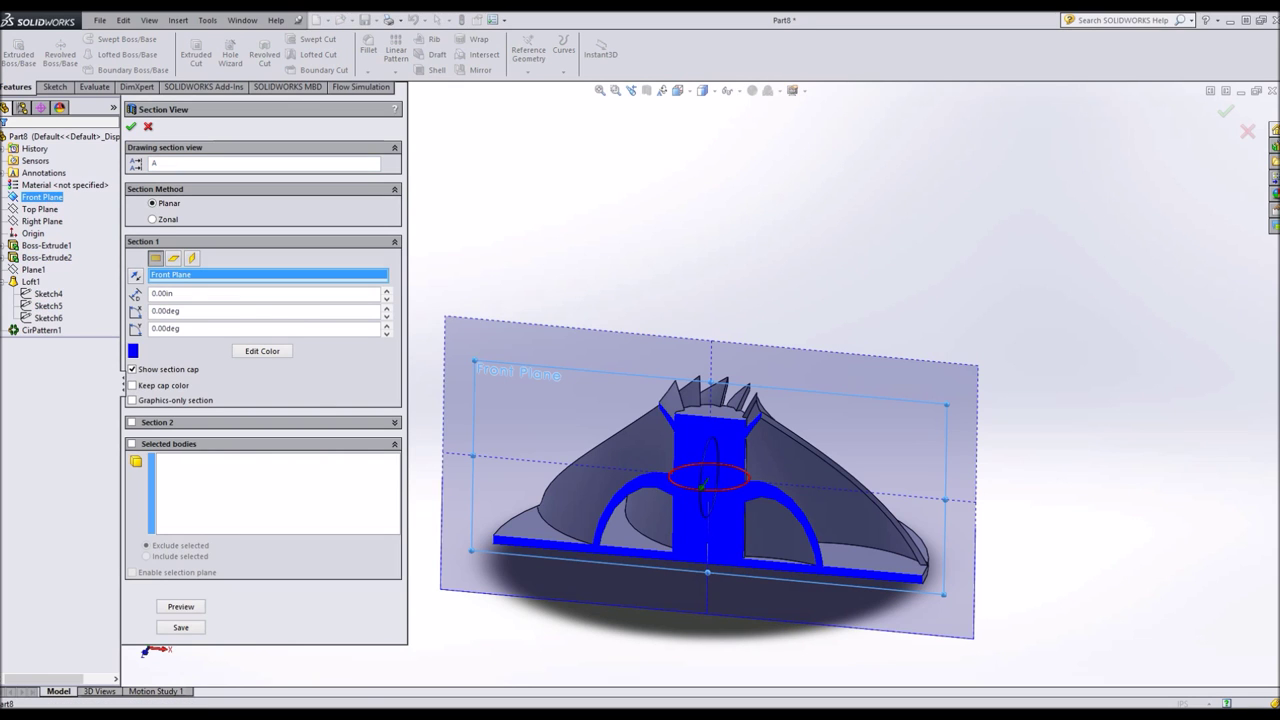
{"action": "left_click", "coordinate": [148, 126]}
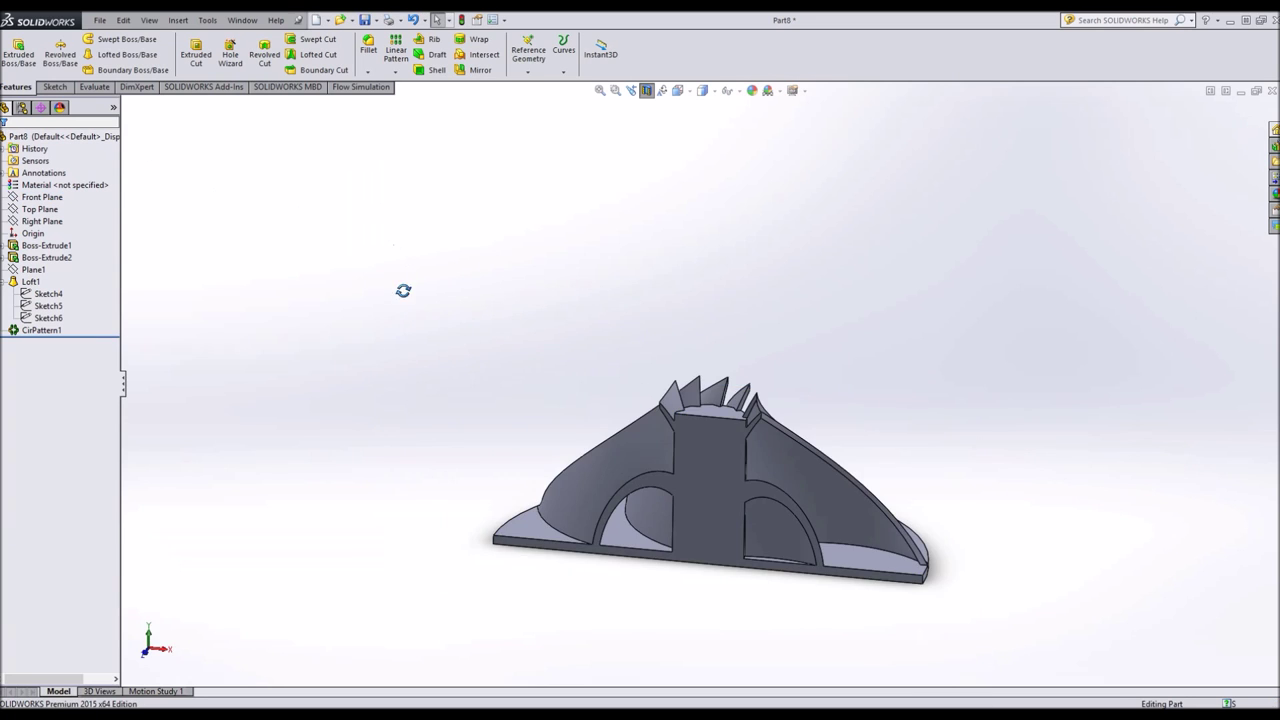
{"action": "middle_click_drag", "start_coordinate": [403, 290], "coordinate": [410, 244]}
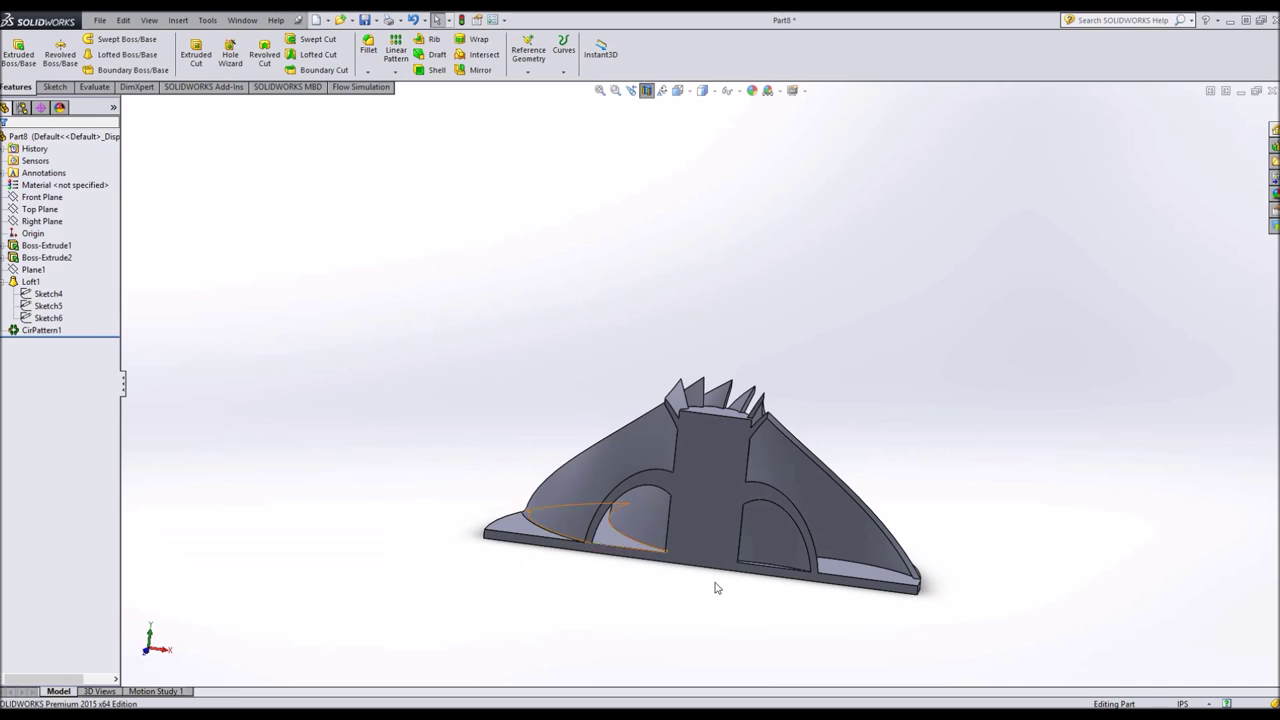
{"action": "middle_click_drag", "start_coordinate": [716, 588], "coordinate": [740, 563]}
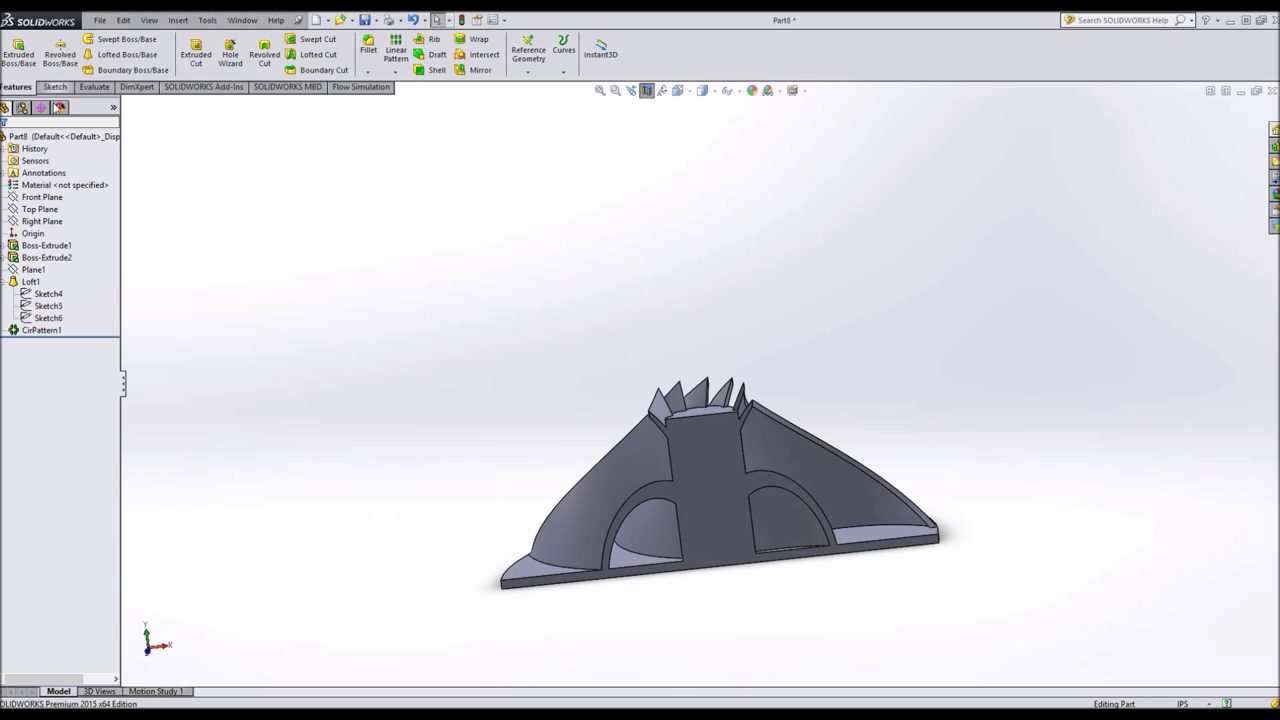
Start a sketch on the Front Plane and draw the rectangular cut outline beside the blades.
{"action": "left_click", "coordinate": [55, 87]}
{"action": "left_click", "coordinate": [42, 197]}
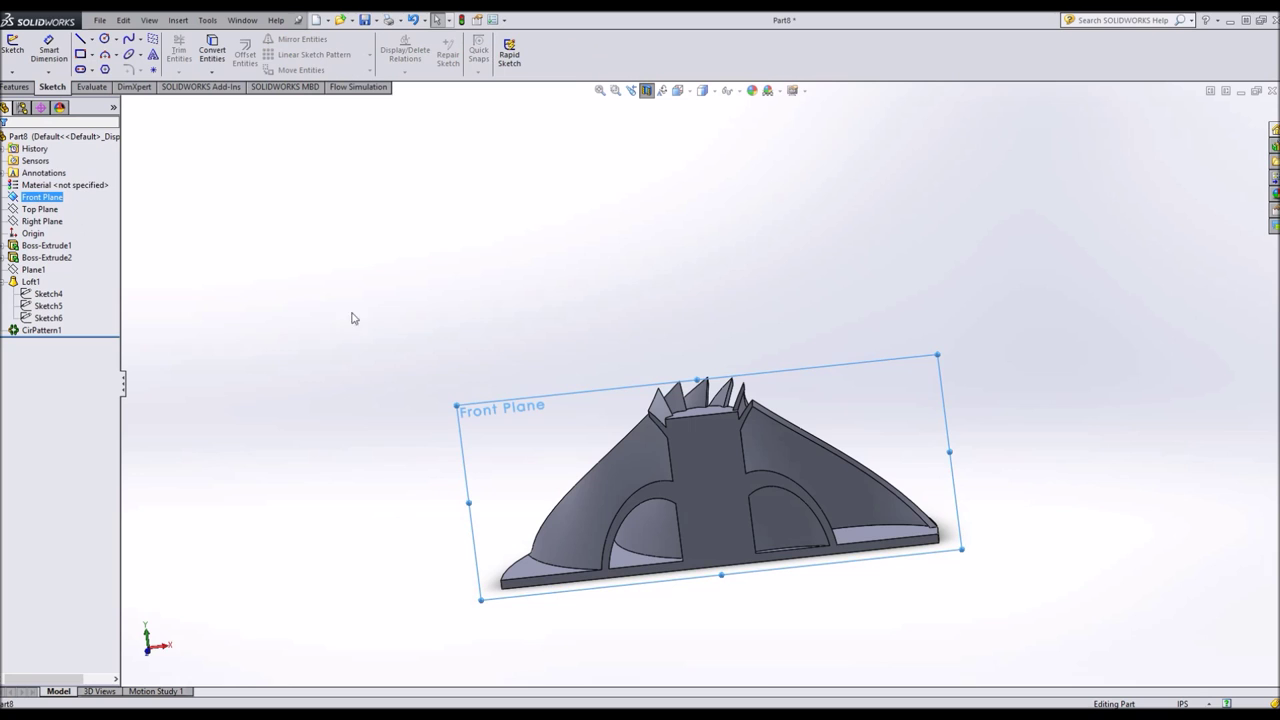
{"action": "key", "text": "ctrl+8"}
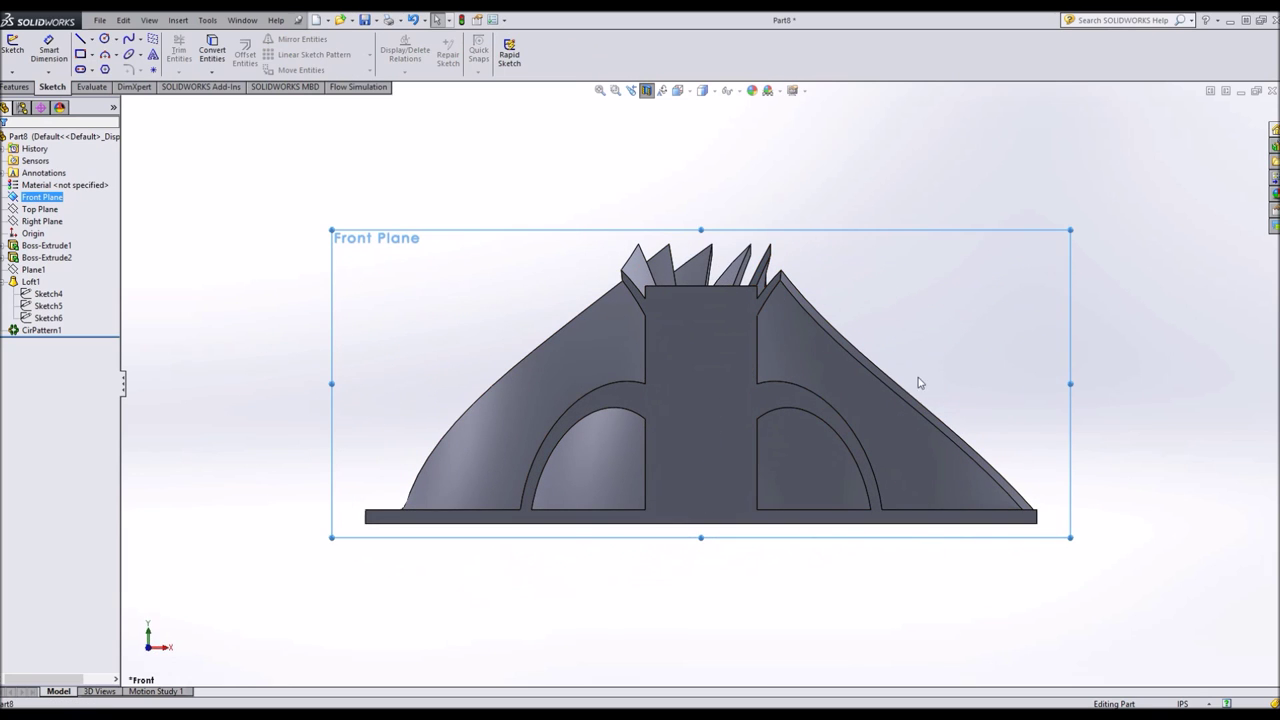
{"action": "left_click", "coordinate": [81, 41]}
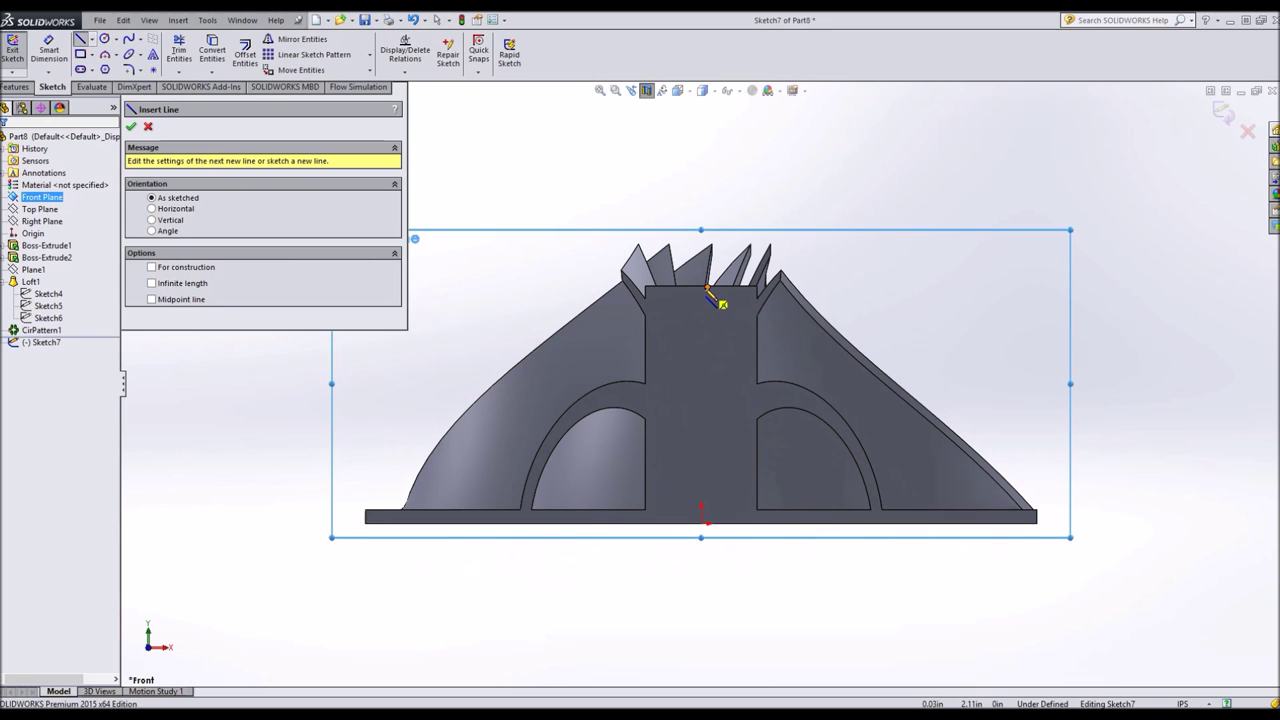
{"action": "left_click", "coordinate": [1033, 510]}
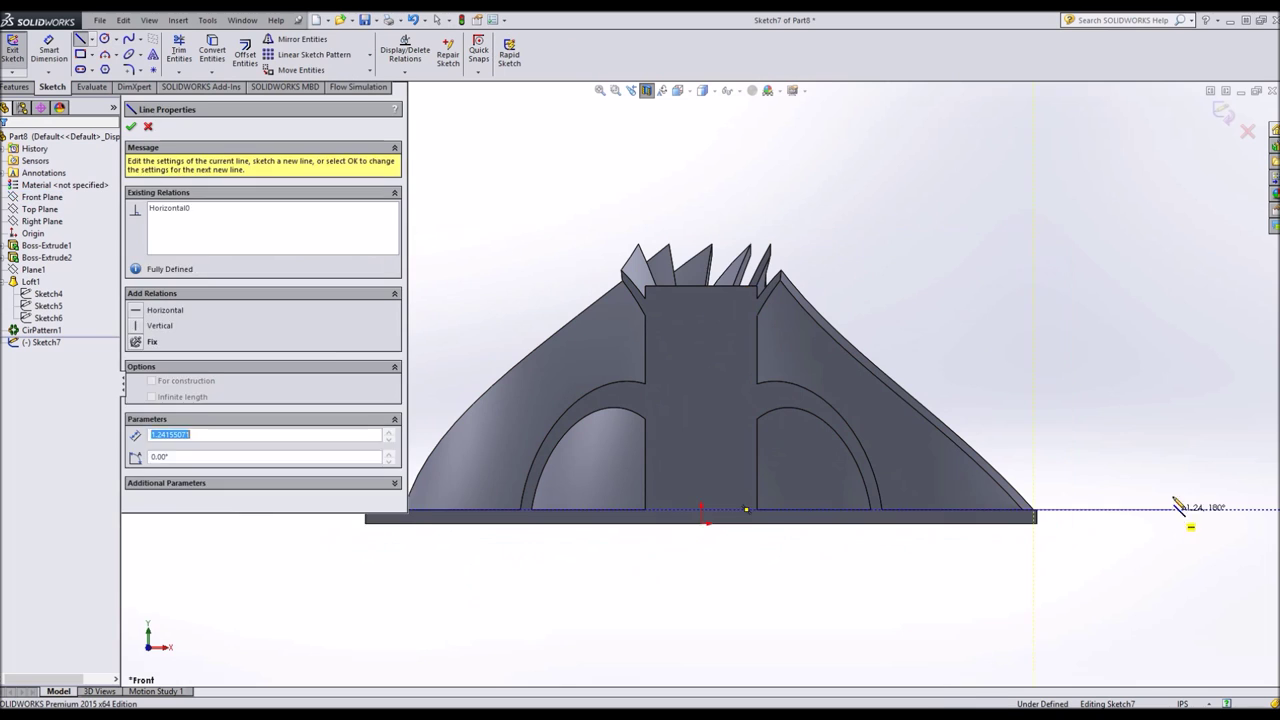
{"action": "left_click", "coordinate": [1172, 510]}
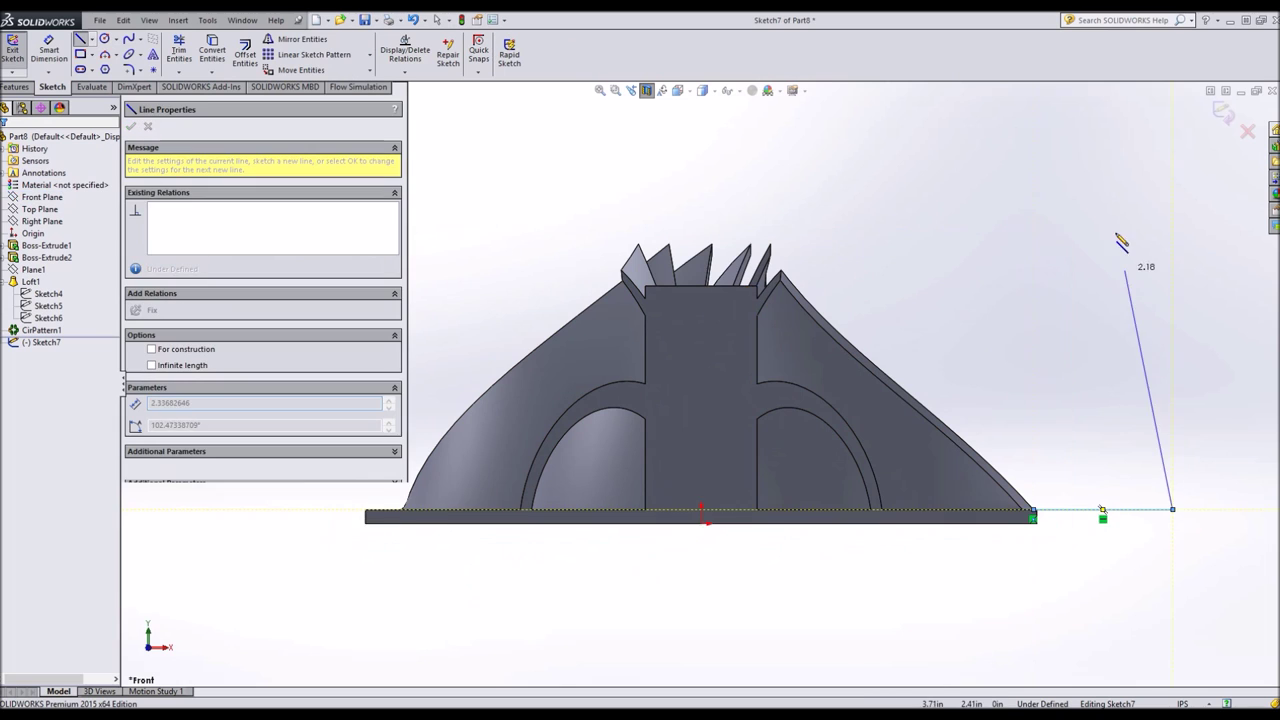
{"action": "left_click", "coordinate": [1172, 133]}
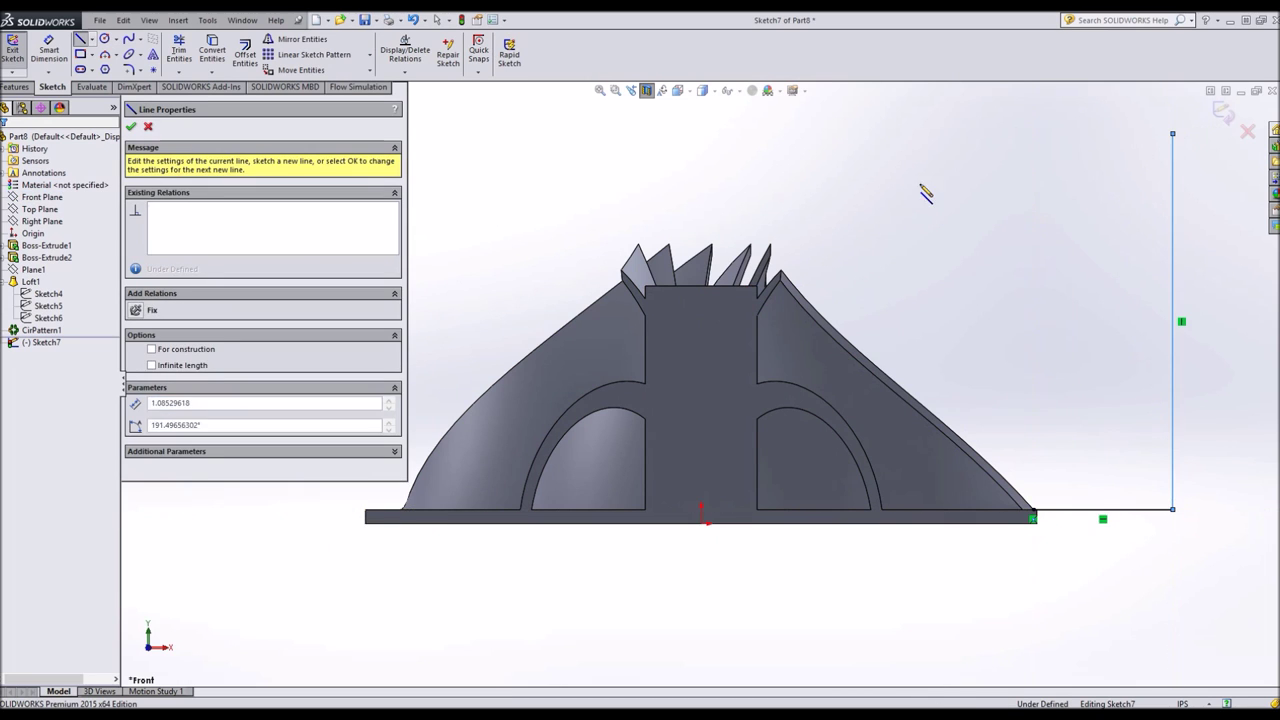
{"action": "left_click", "coordinate": [756, 133]}
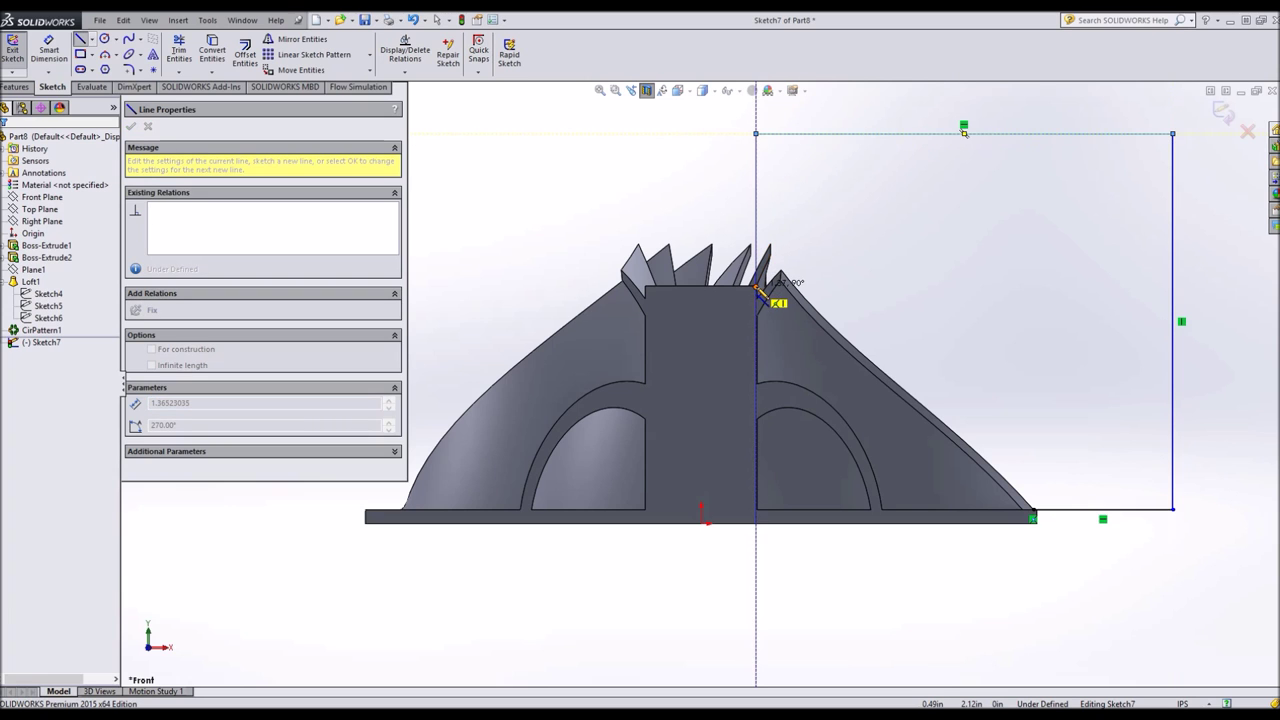
{"action": "left_click", "coordinate": [757, 289]}
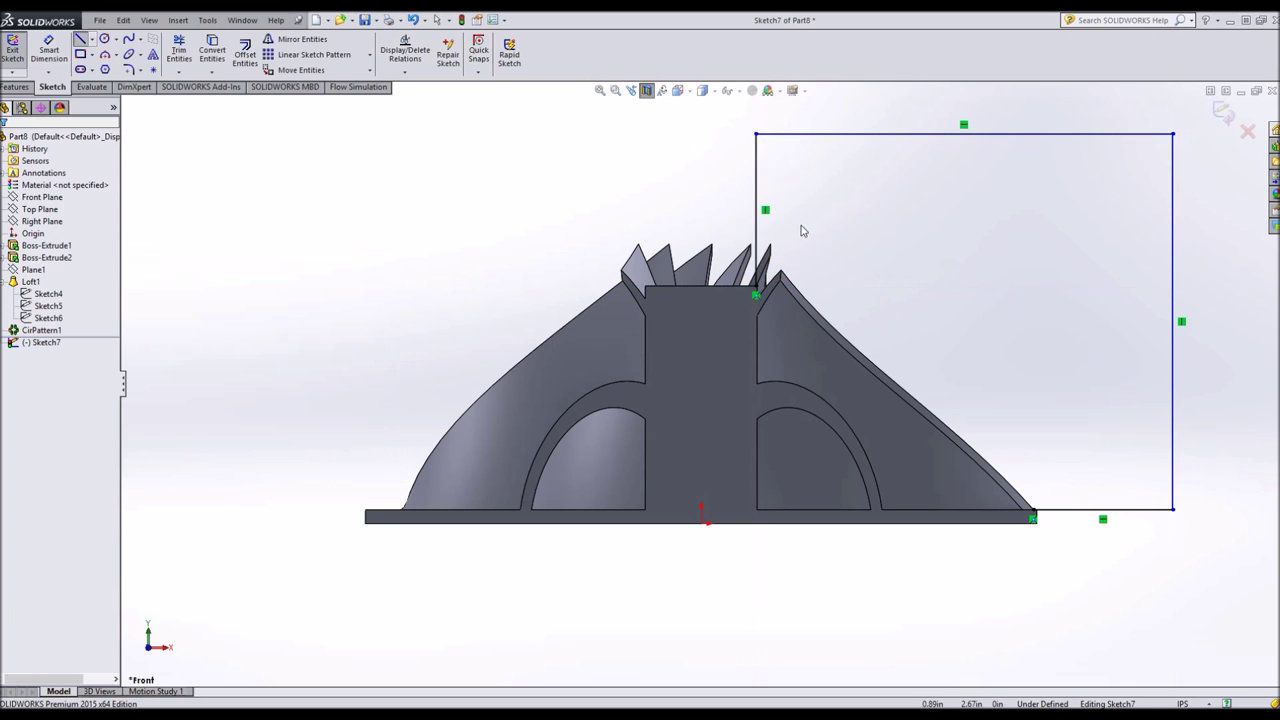
{"action": "scroll", "coordinate": [716, 307], "scroll_direction": "down", "scroll_amount": 2}
{"action": "scroll", "coordinate": [811, 290], "scroll_direction": "up", "scroll_amount": 3}
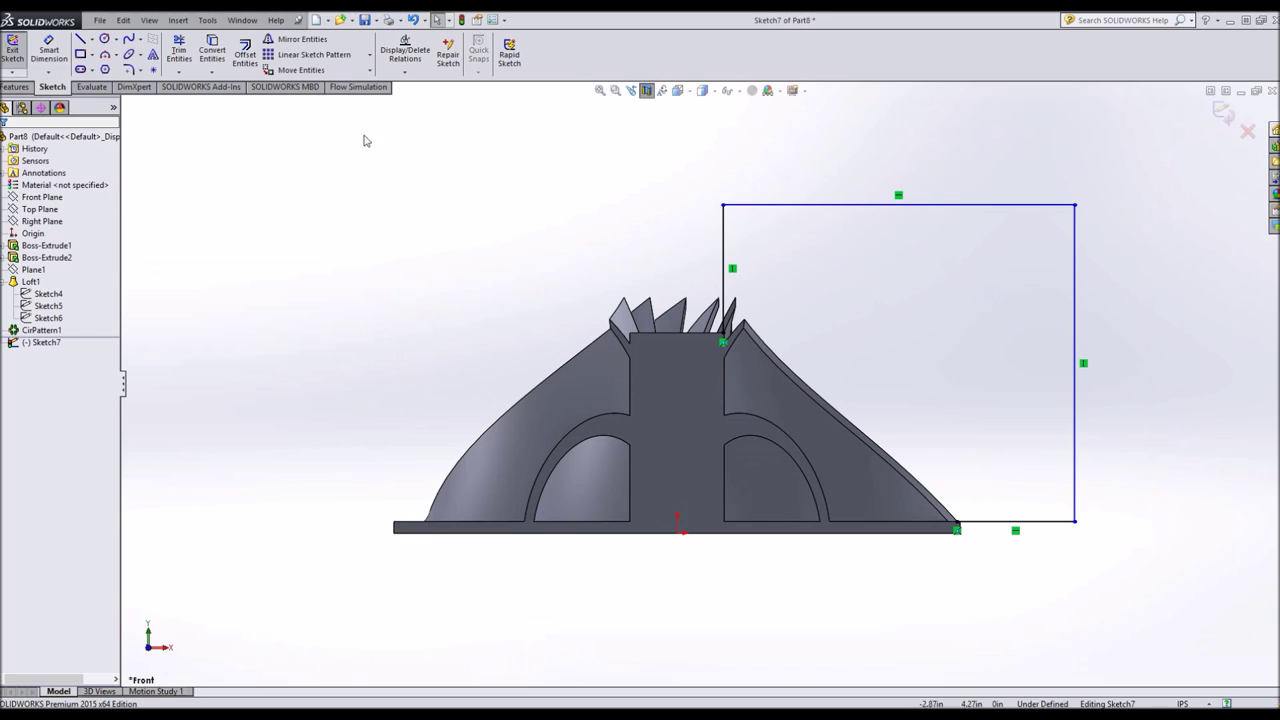
Dimension the profile's vertical side to 4.00 and its bottom edge to 2.00.
{"action": "left_click", "coordinate": [48, 50]}
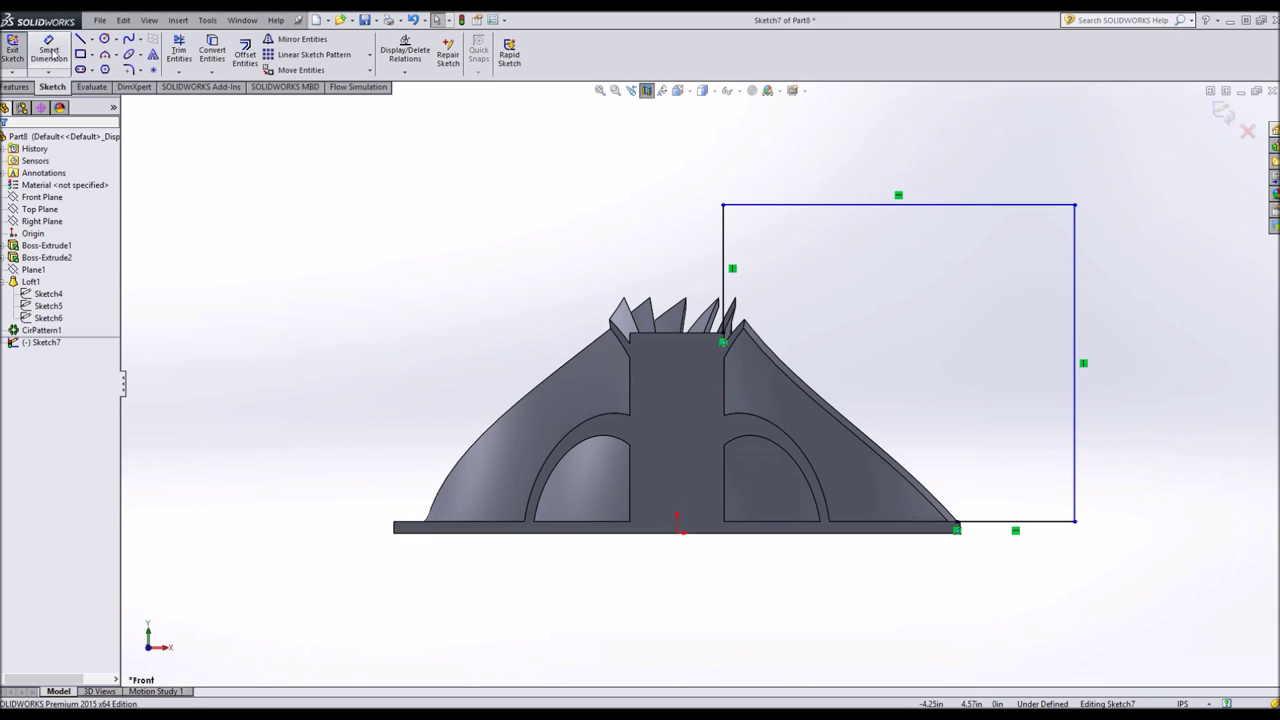
{"action": "left_click", "coordinate": [724, 225]}
{"action": "left_click", "coordinate": [609, 210]}
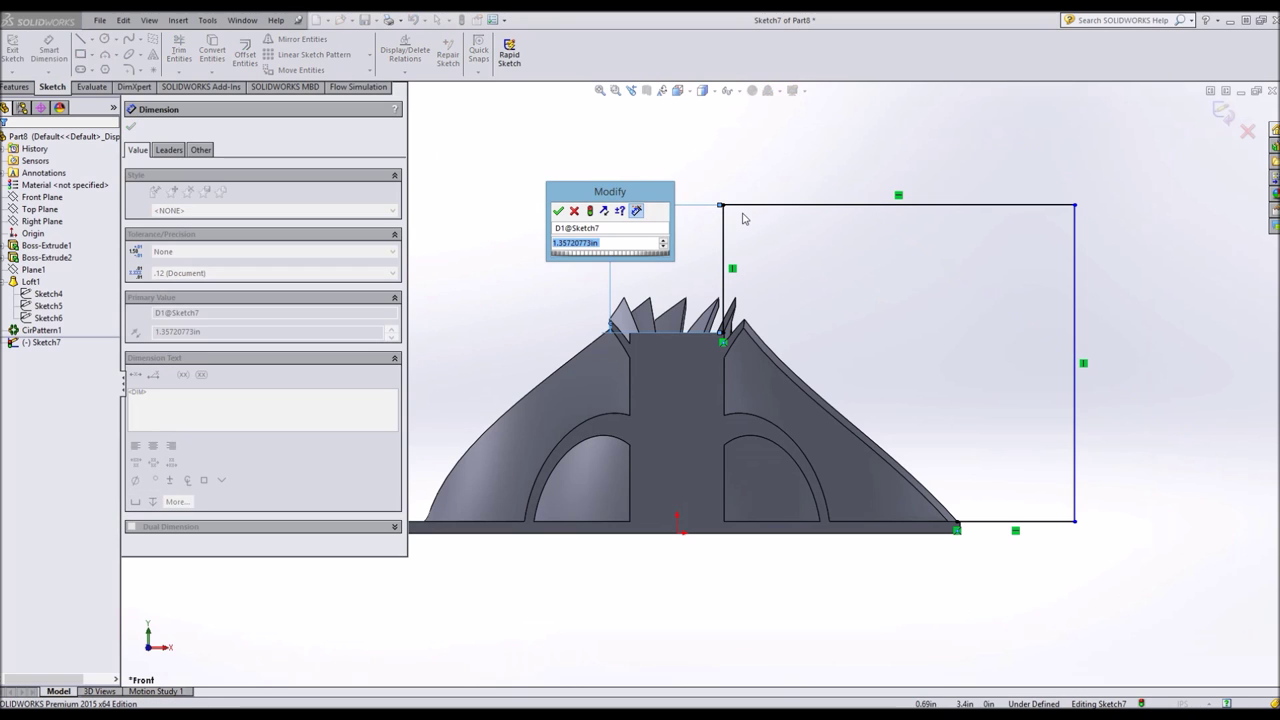
{"action": "key", "text": "Return"}
{"action": "scroll", "coordinate": [731, 242], "scroll_direction": "up", "scroll_amount": 4}
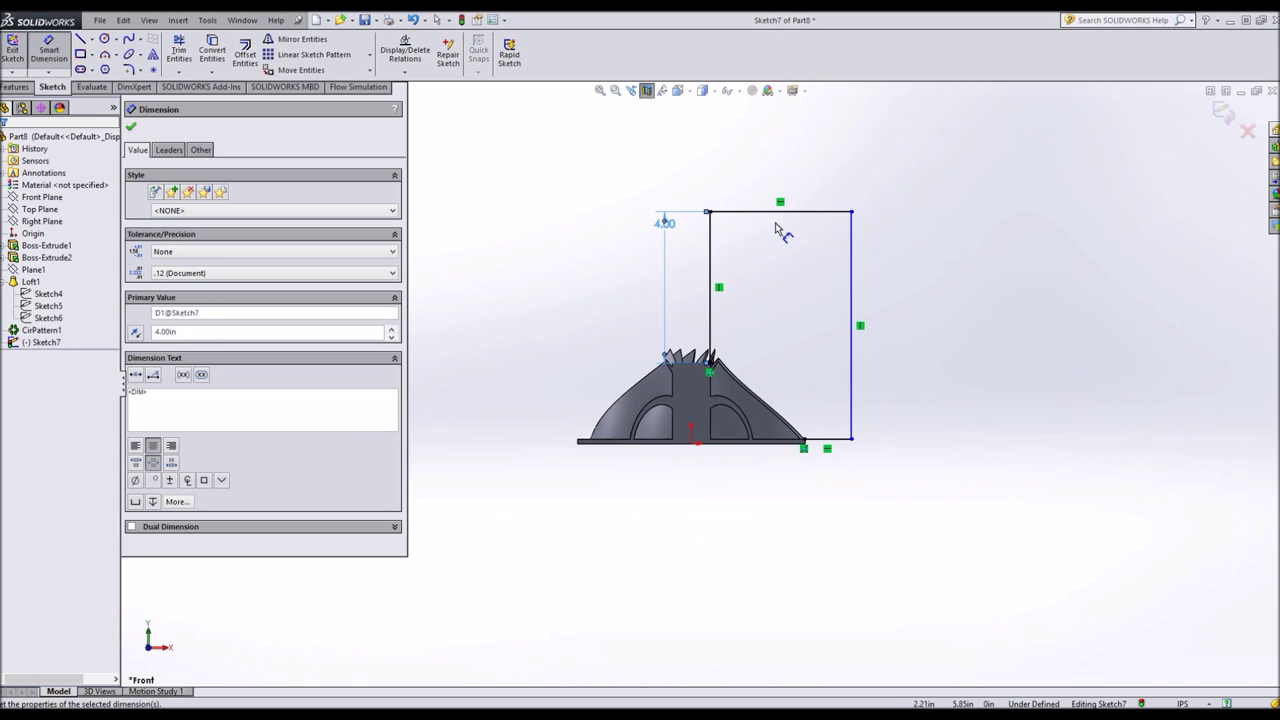
{"action": "scroll", "coordinate": [772, 283], "scroll_direction": "down", "scroll_amount": 5}
{"action": "scroll", "coordinate": [624, 435], "scroll_direction": "down", "scroll_amount": 1}
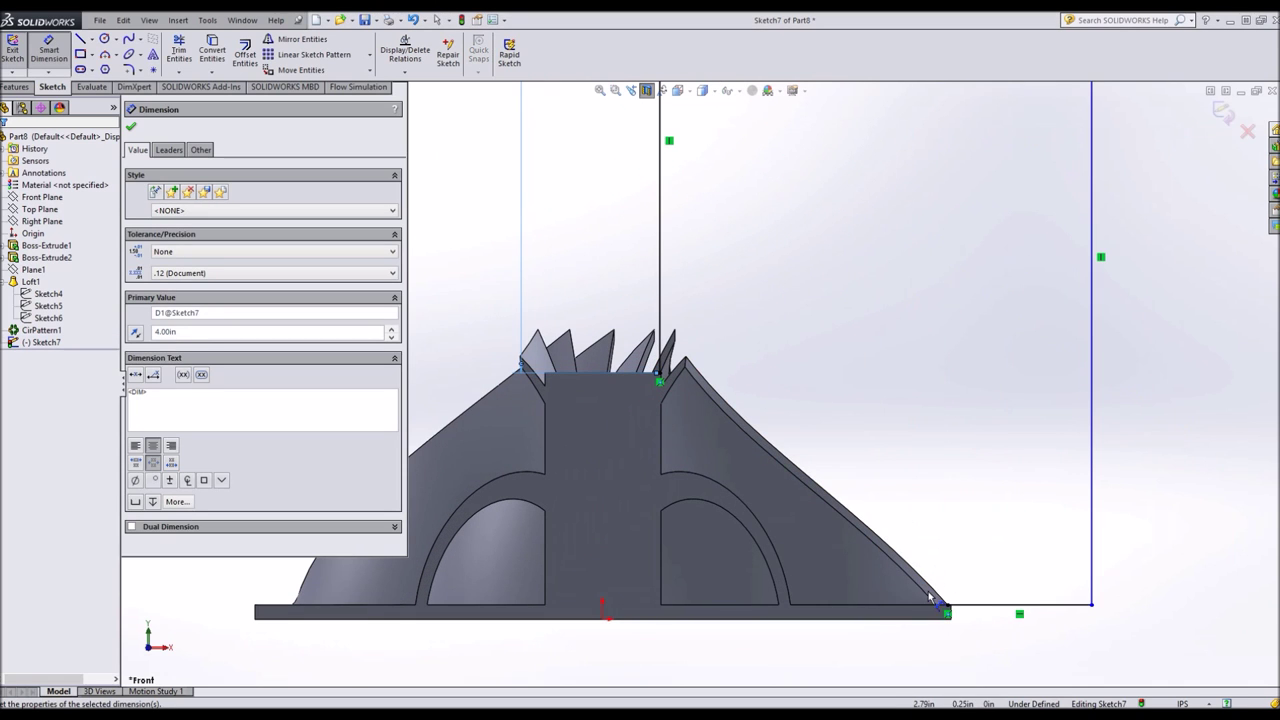
{"action": "left_click", "coordinate": [970, 606]}
{"action": "left_click", "coordinate": [990, 668]}
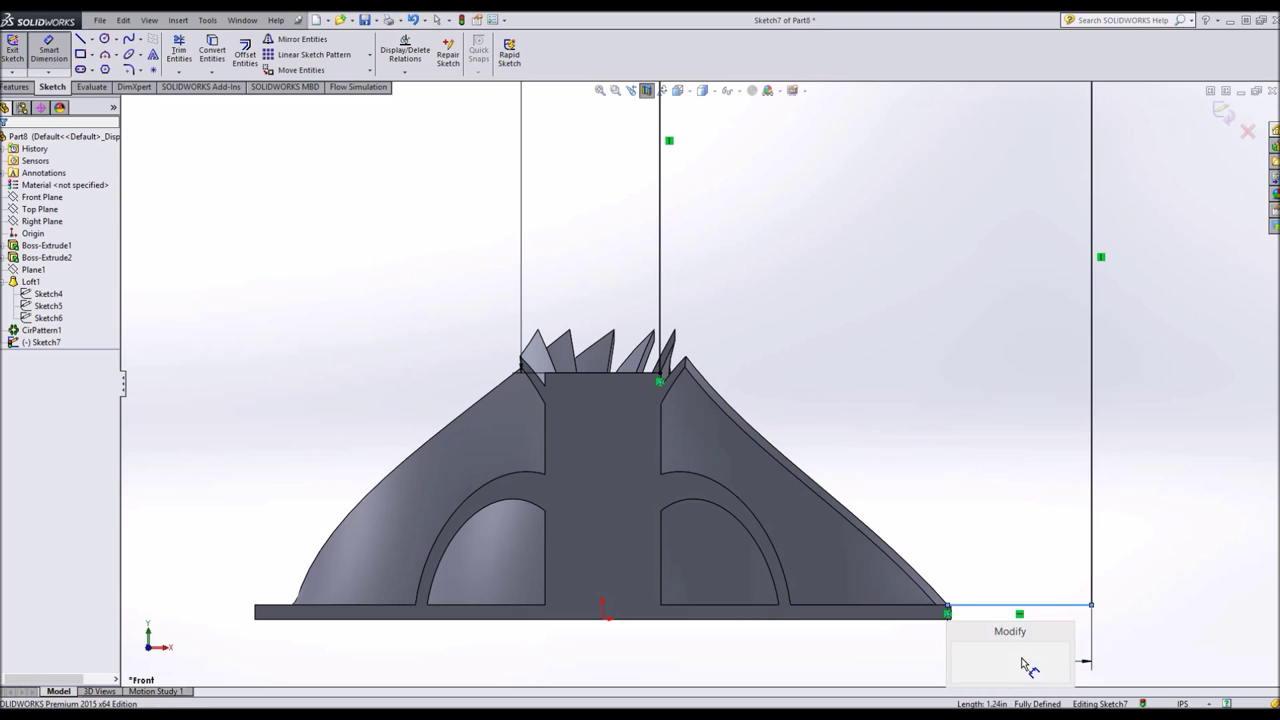
{"action": "type", "text": "2"}
{"action": "key", "text": "Return"}
{"action": "scroll", "coordinate": [725, 371], "scroll_direction": "up", "scroll_amount": 5}
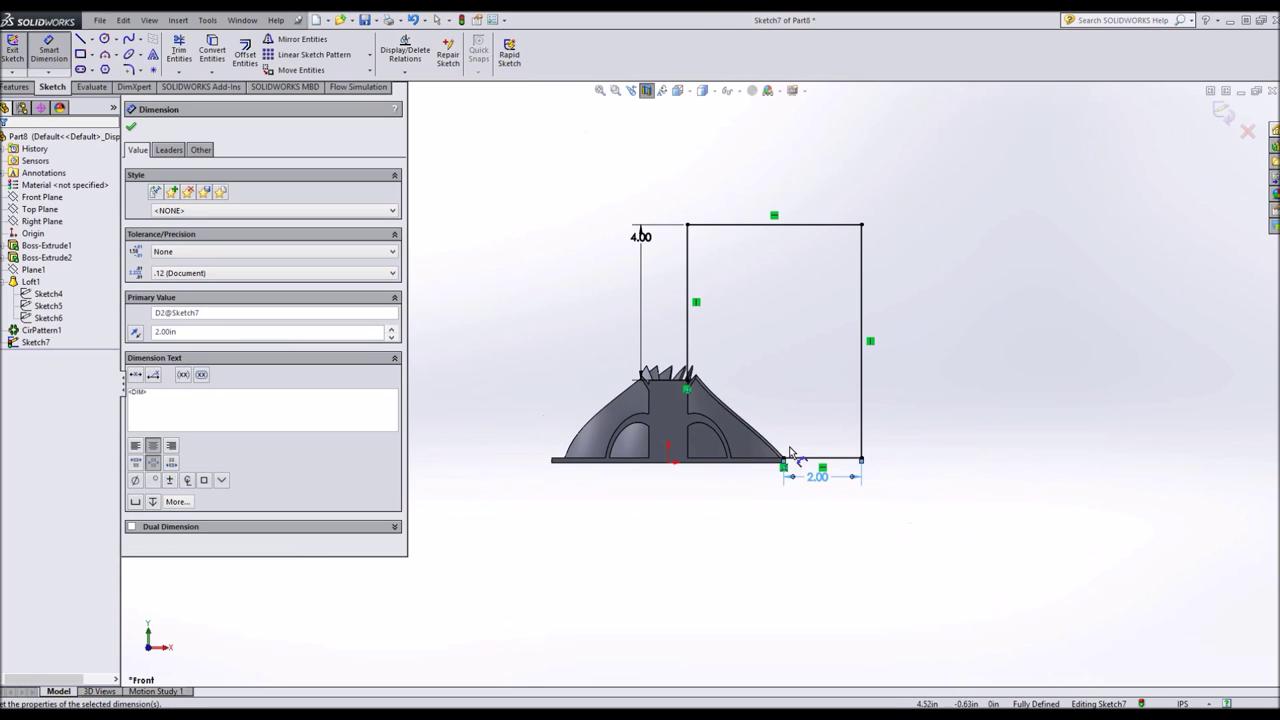
{"action": "key", "text": "Escape"}
{"action": "scroll", "coordinate": [622, 382], "scroll_direction": "down", "scroll_amount": 4}
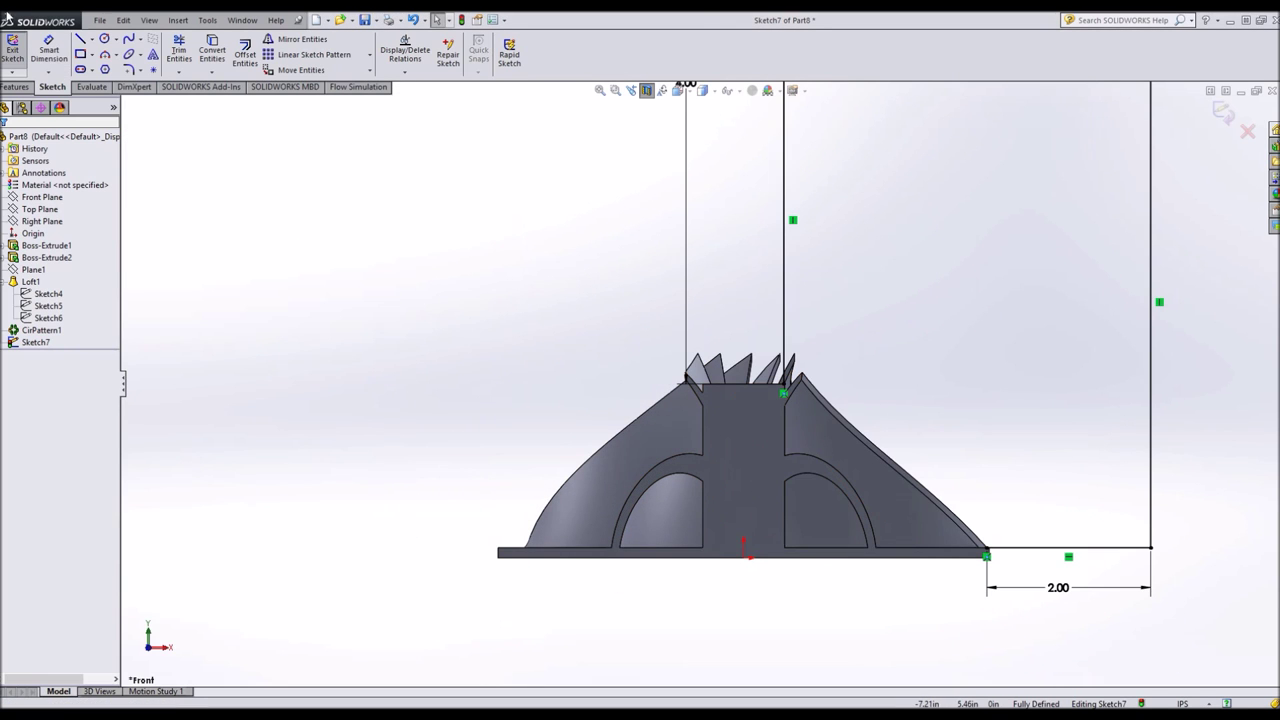
Add a short horizontal line at the hub top and a 3 Point Arc down to the disc edge.
{"action": "left_click", "coordinate": [82, 39]}
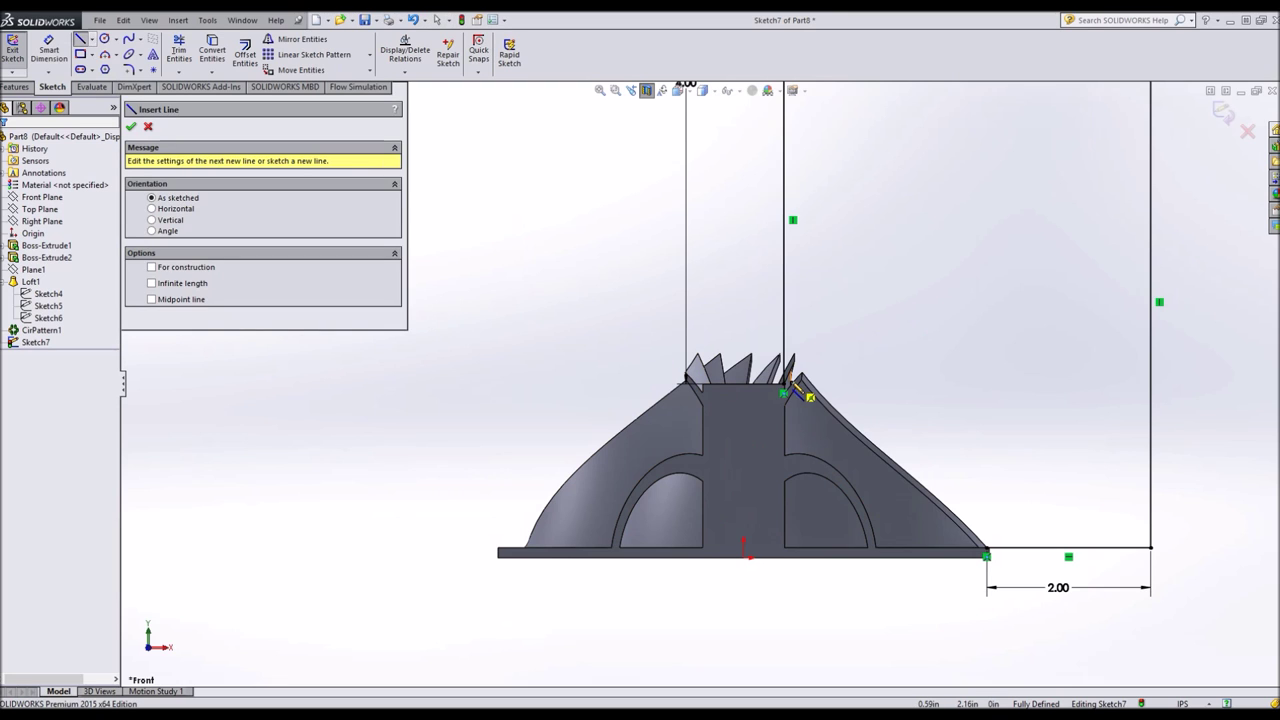
{"action": "left_click", "coordinate": [785, 389]}
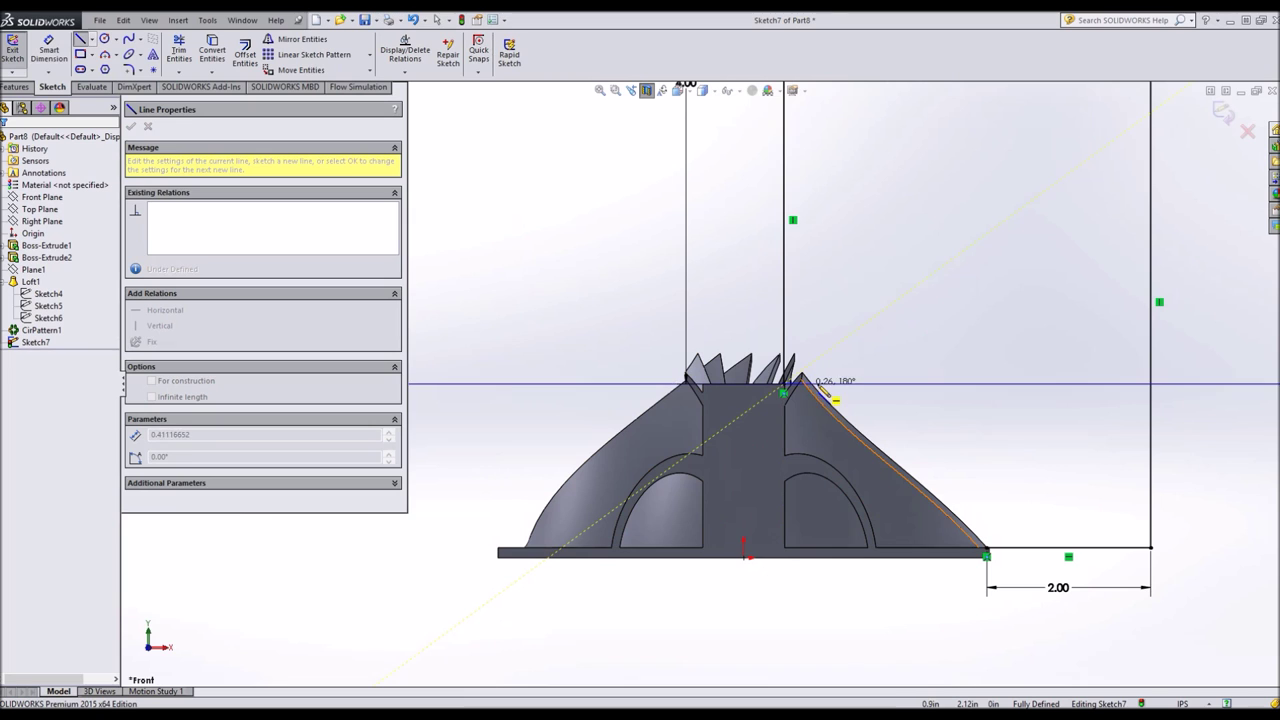
{"action": "left_click", "coordinate": [826, 396]}
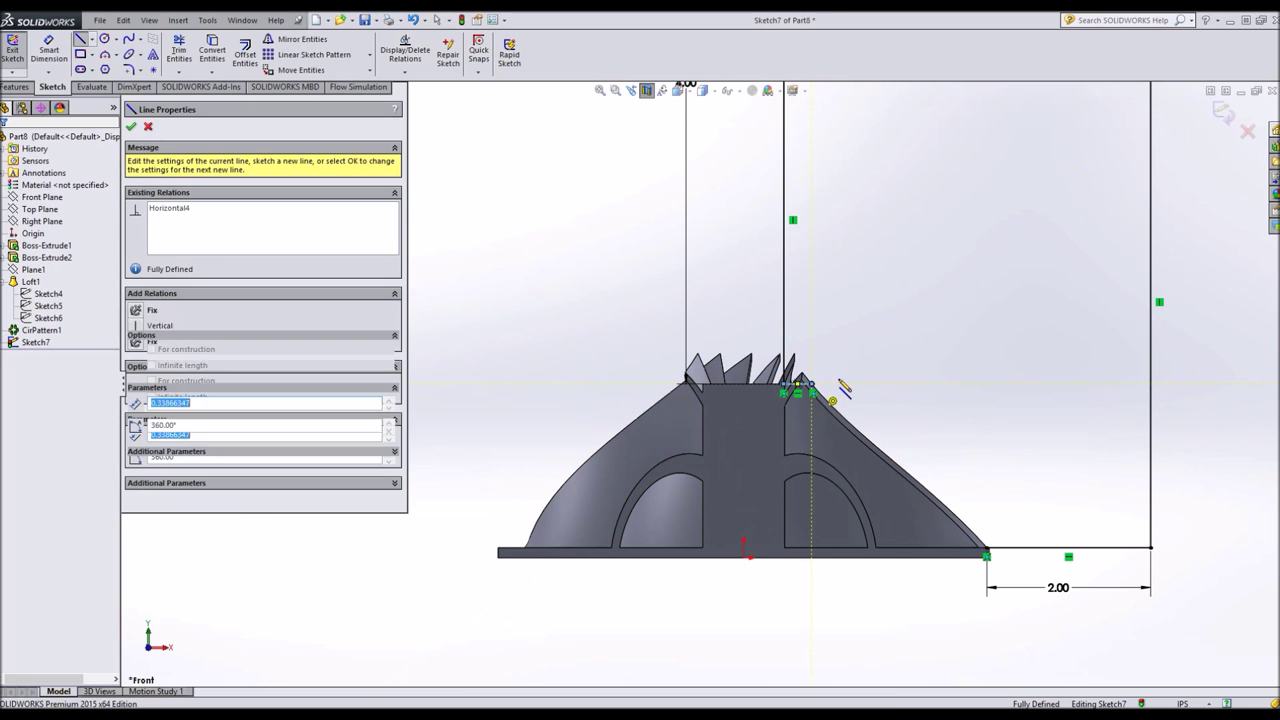
{"action": "key", "text": "Escape"}
{"action": "scroll", "coordinate": [774, 409], "scroll_direction": "down", "scroll_amount": 4}
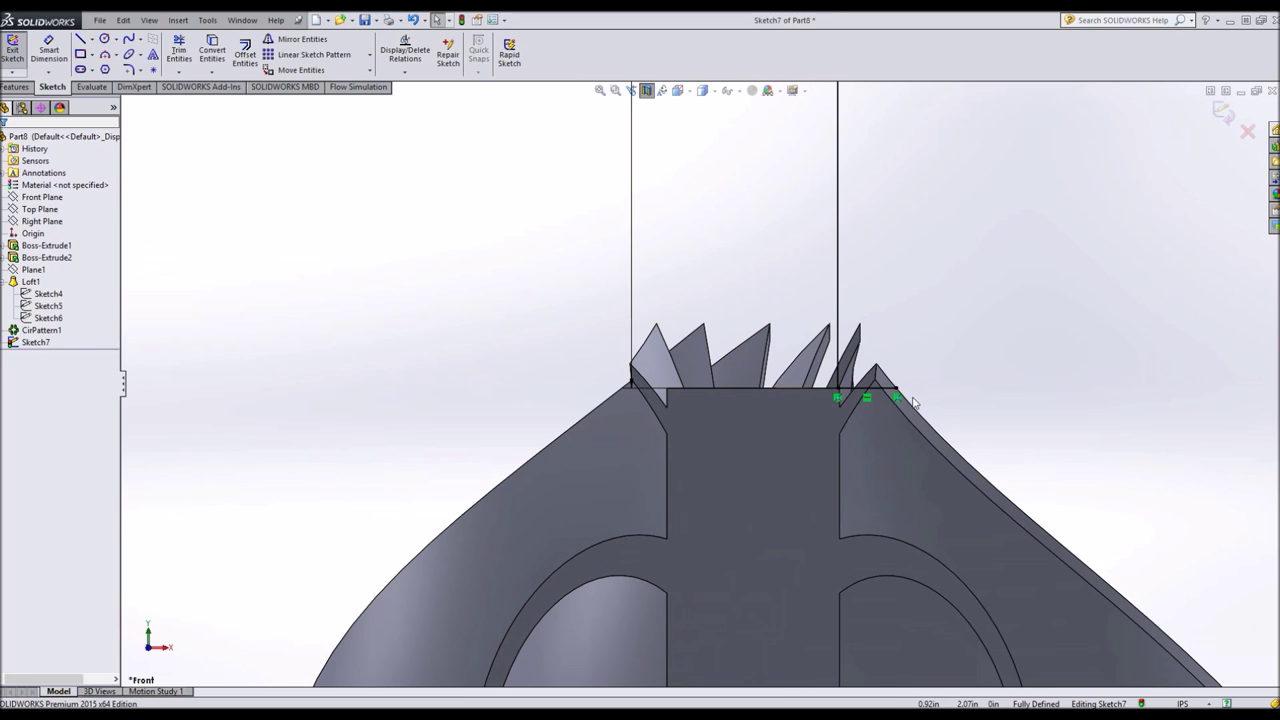
{"action": "left_click", "coordinate": [898, 401]}
{"action": "left_click", "coordinate": [104, 54]}
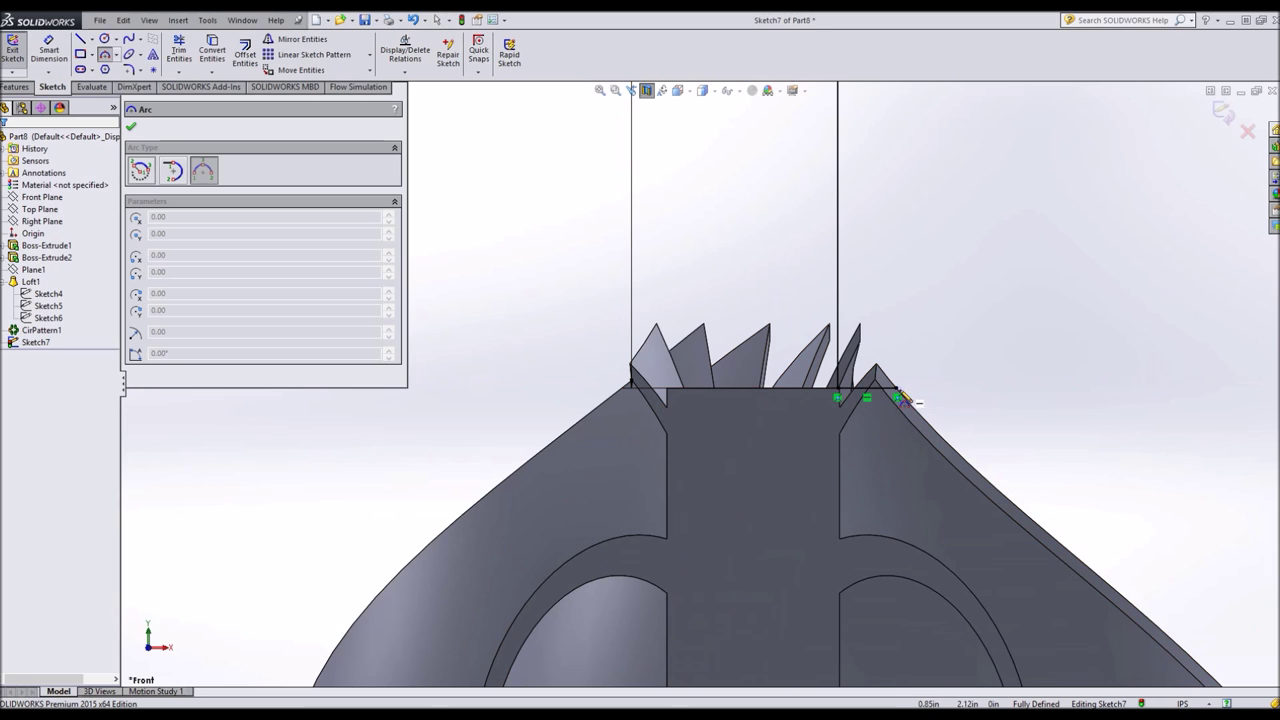
{"action": "left_click", "coordinate": [898, 400]}
{"action": "scroll", "coordinate": [703, 392], "scroll_direction": "up", "scroll_amount": 3}
{"action": "left_click", "coordinate": [1095, 633]}
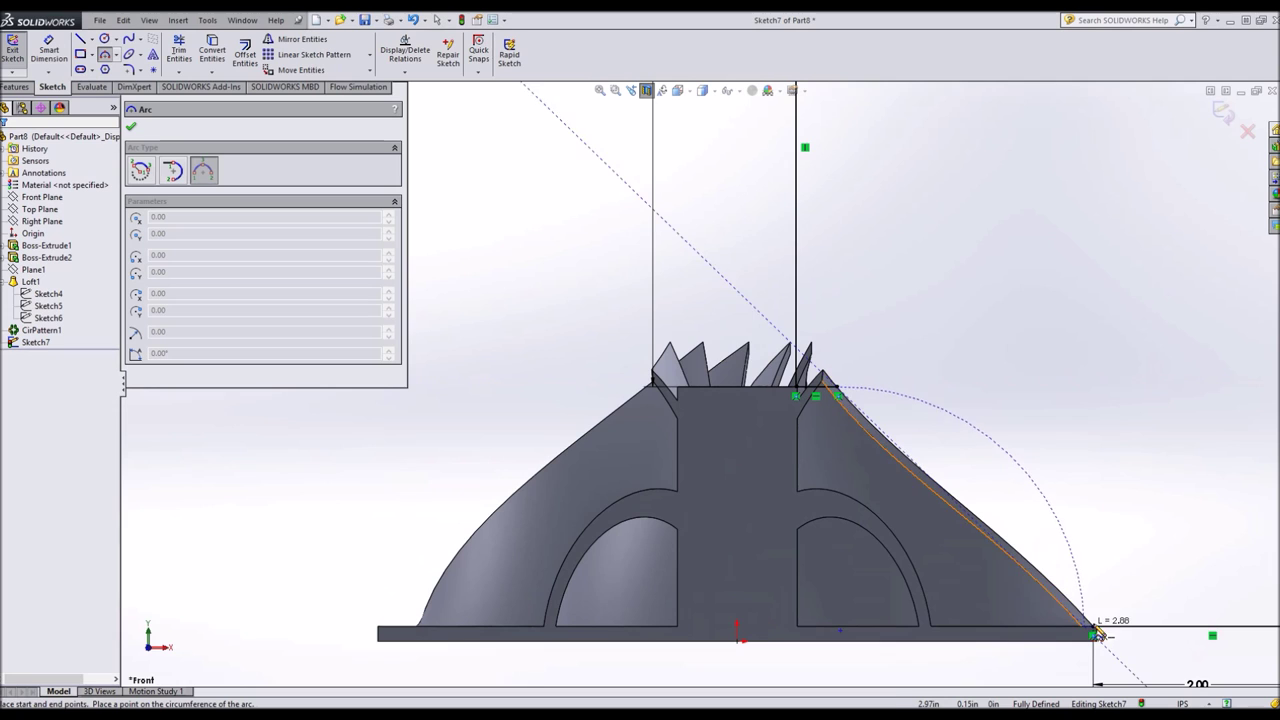
{"action": "left_click", "coordinate": [1078, 600]}
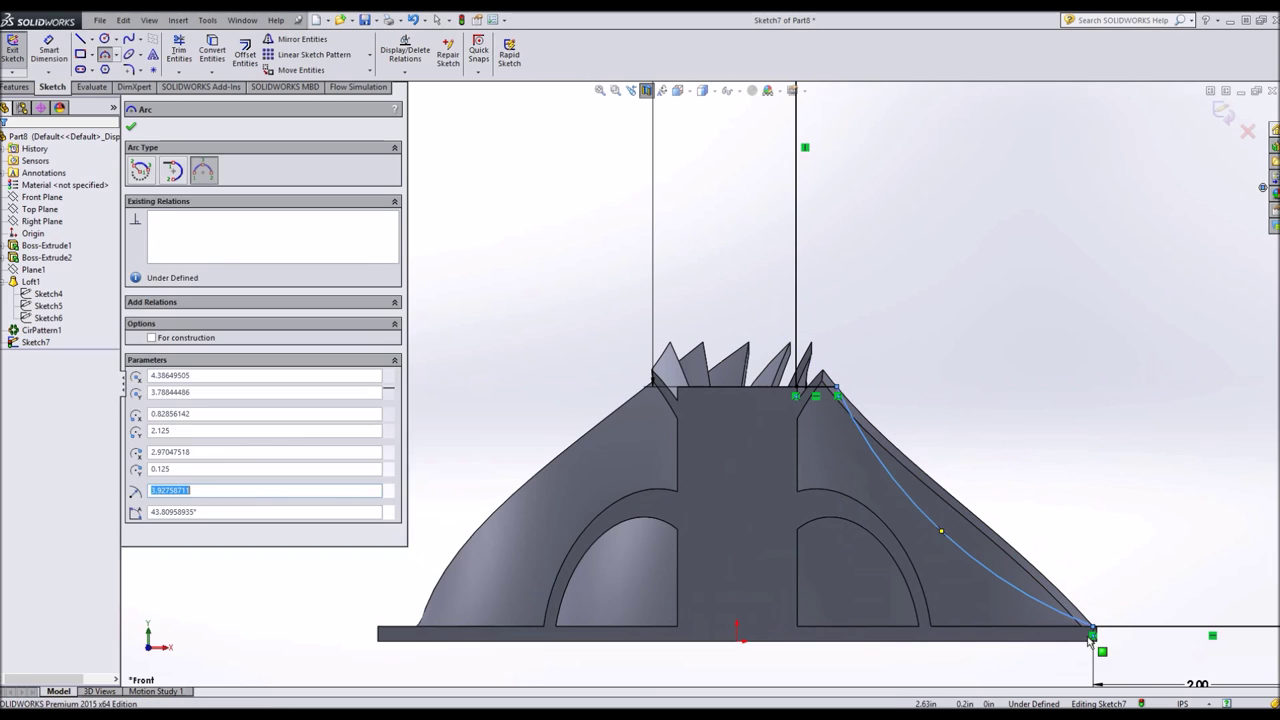
{"action": "key", "text": "Escape"}
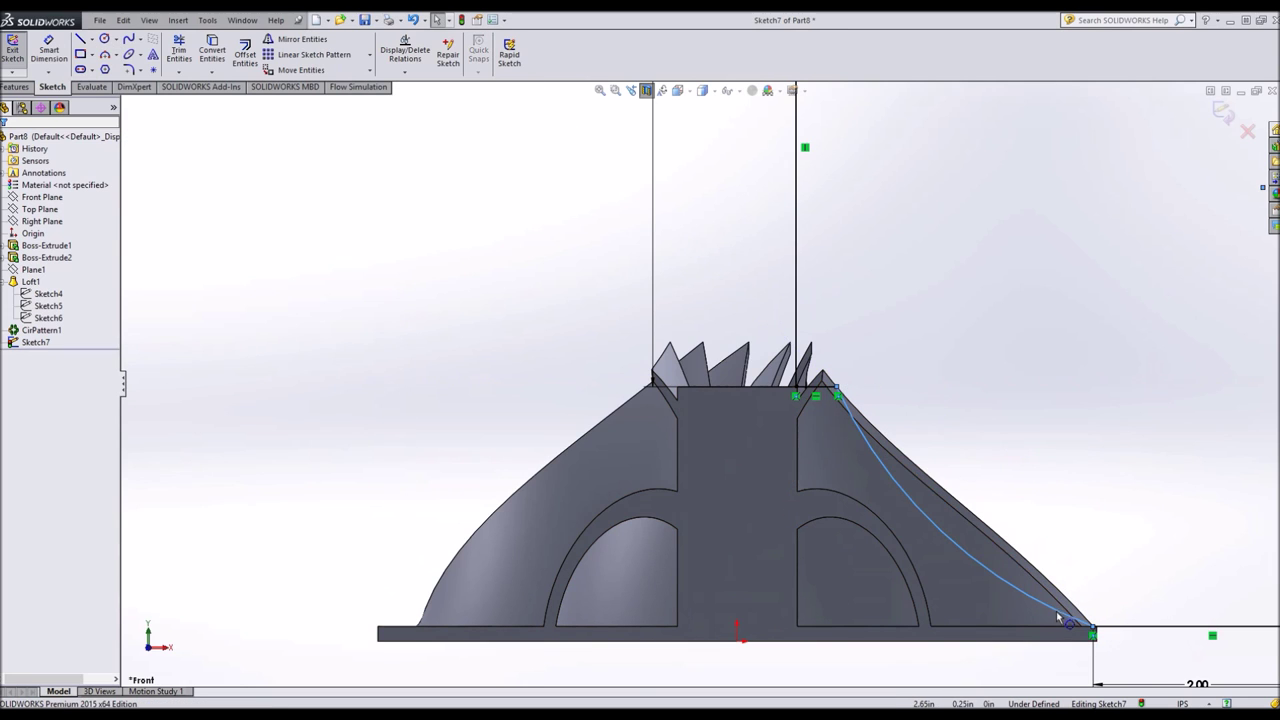
Dimension the arc at R6.00, then return to the Front view showing the whole profile.
{"action": "left_click", "coordinate": [1058, 615]}
{"action": "middle_click_drag", "start_coordinate": [900, 450], "coordinate": [645, 340]}
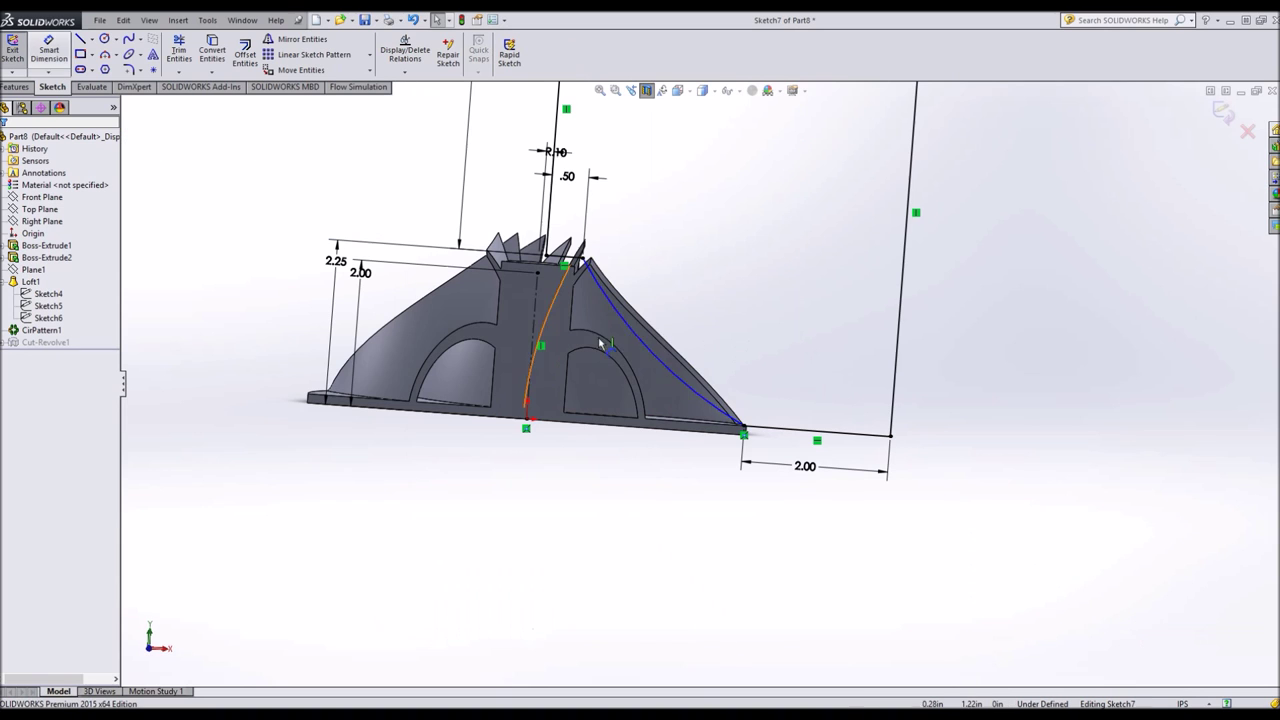
{"action": "left_click", "coordinate": [642, 345]}
{"action": "left_click", "coordinate": [855, 215]}
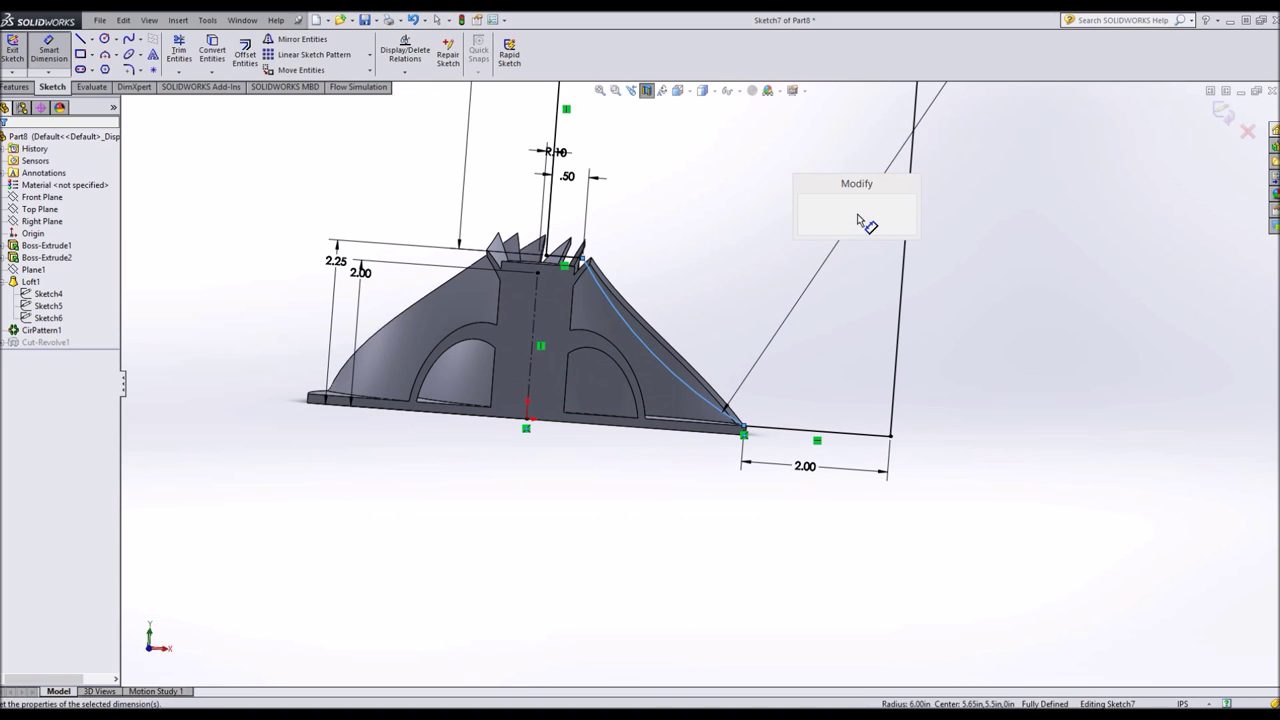
{"action": "type", "text": "3"}
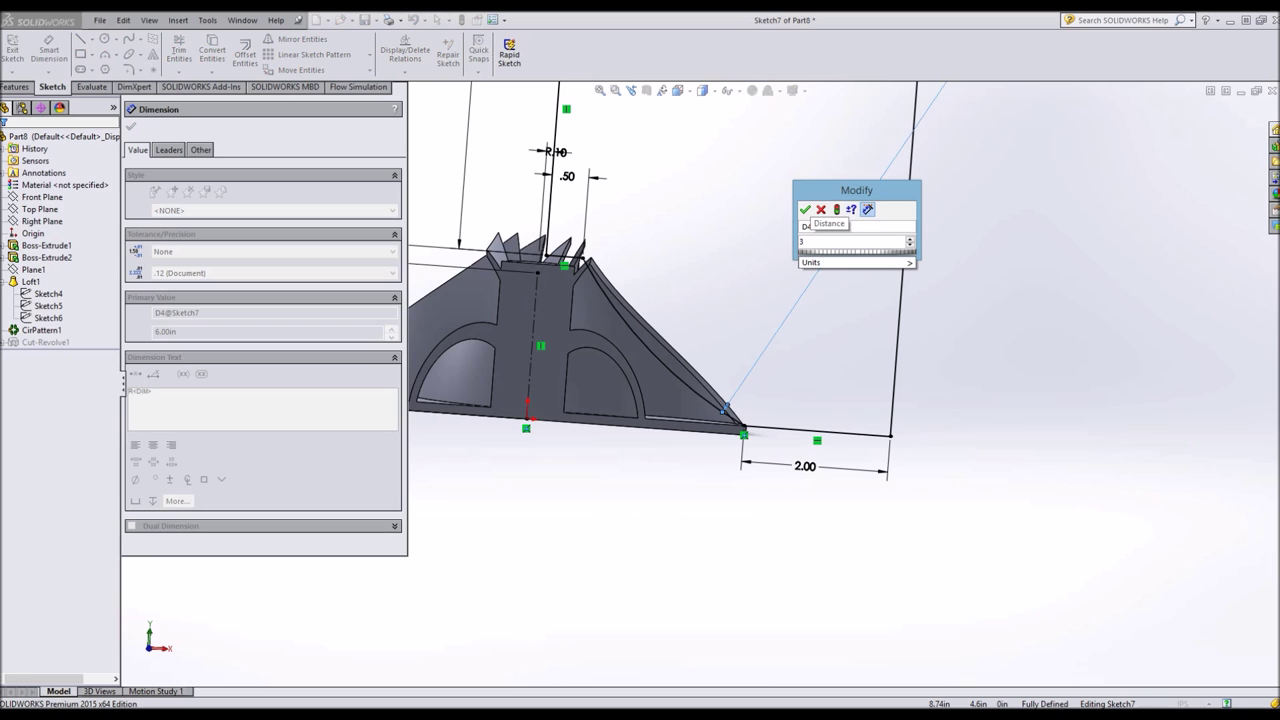
{"action": "key", "text": "Escape"}
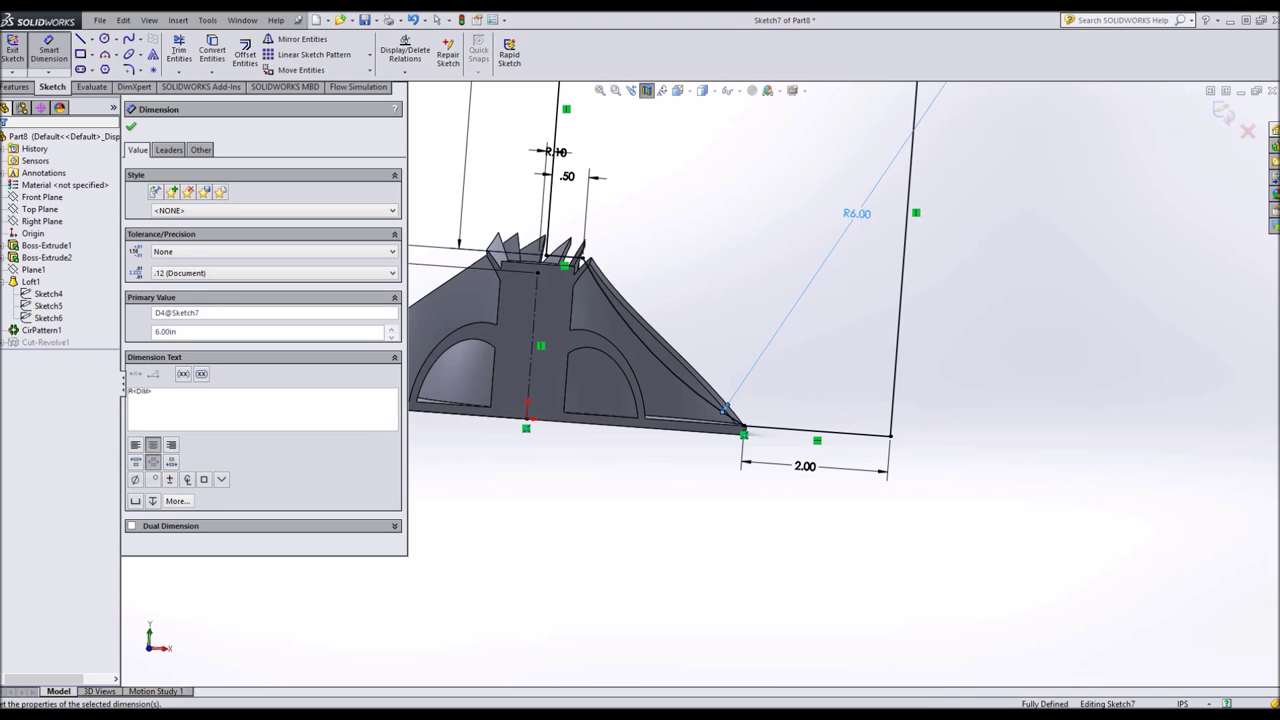
{"action": "key", "text": "Escape"}
{"action": "key", "text": "ctrl+1"}
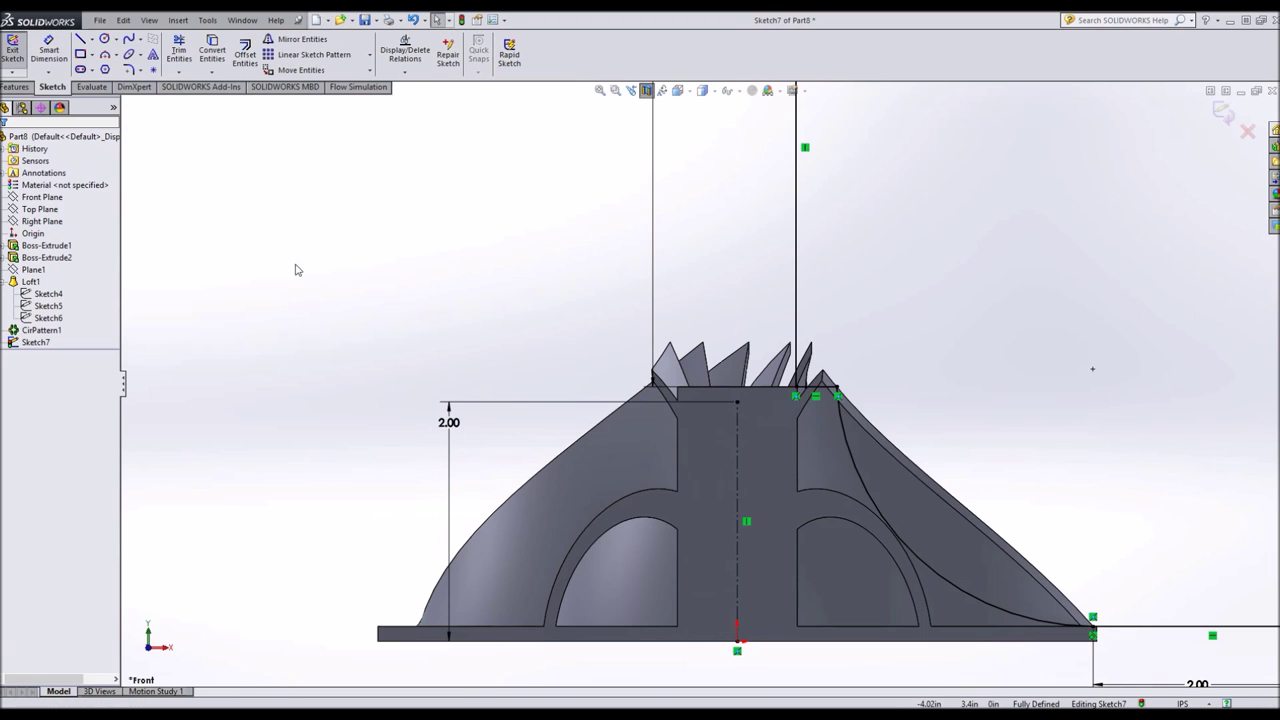
{"action": "key", "text": "z"}
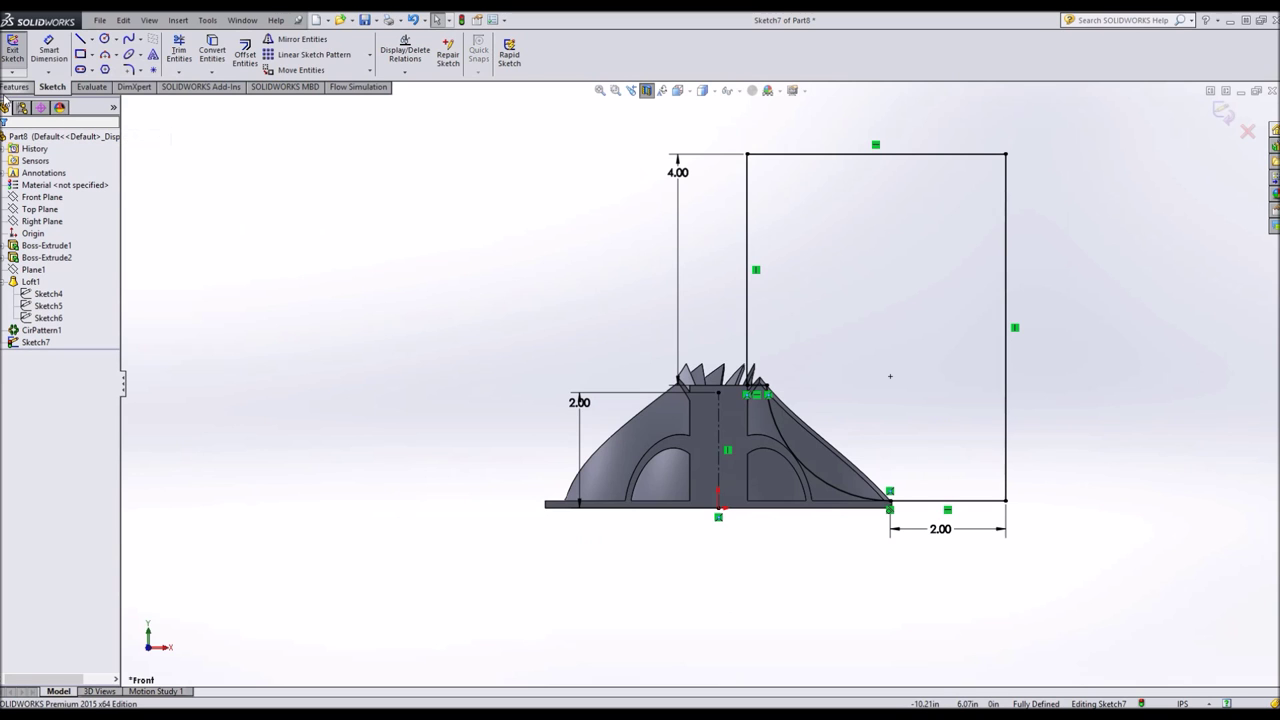
{"action": "left_click", "coordinate": [12, 90]}
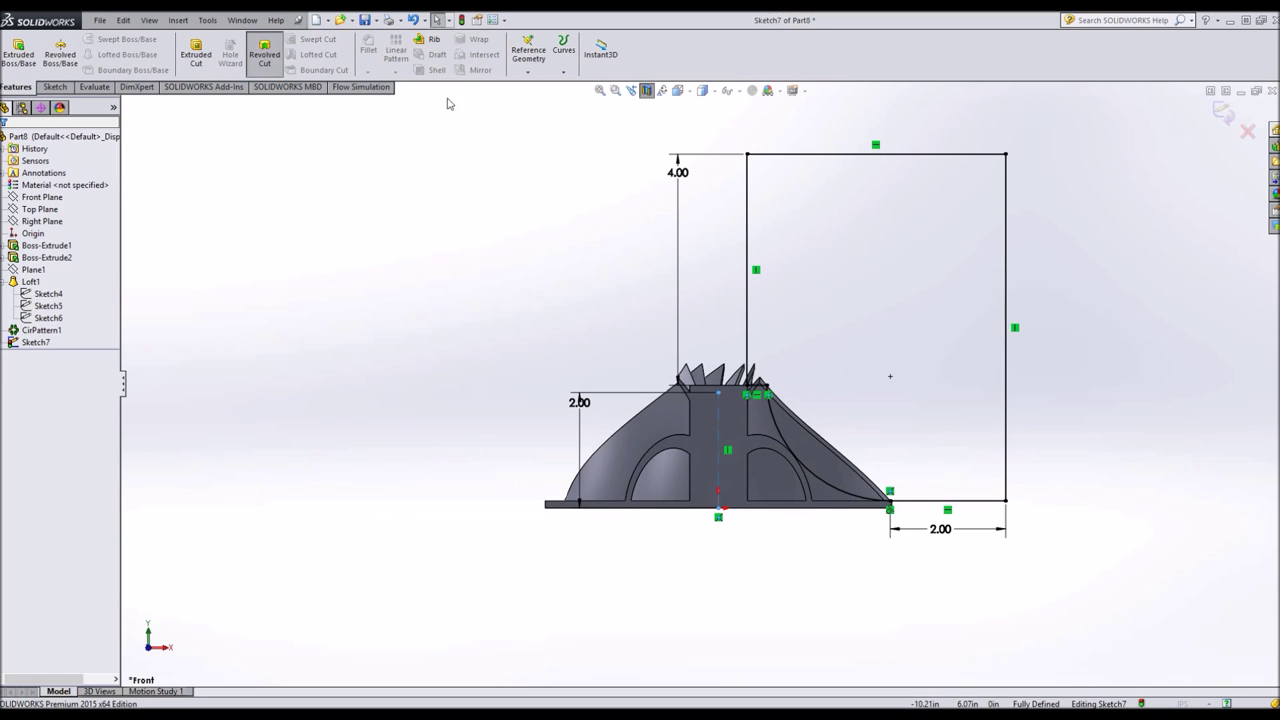
Apply a Revolved Cut with the Sketch7 profile and turn off the section view.
{"action": "left_click", "coordinate": [264, 55]}
{"action": "key", "text": "Return"}
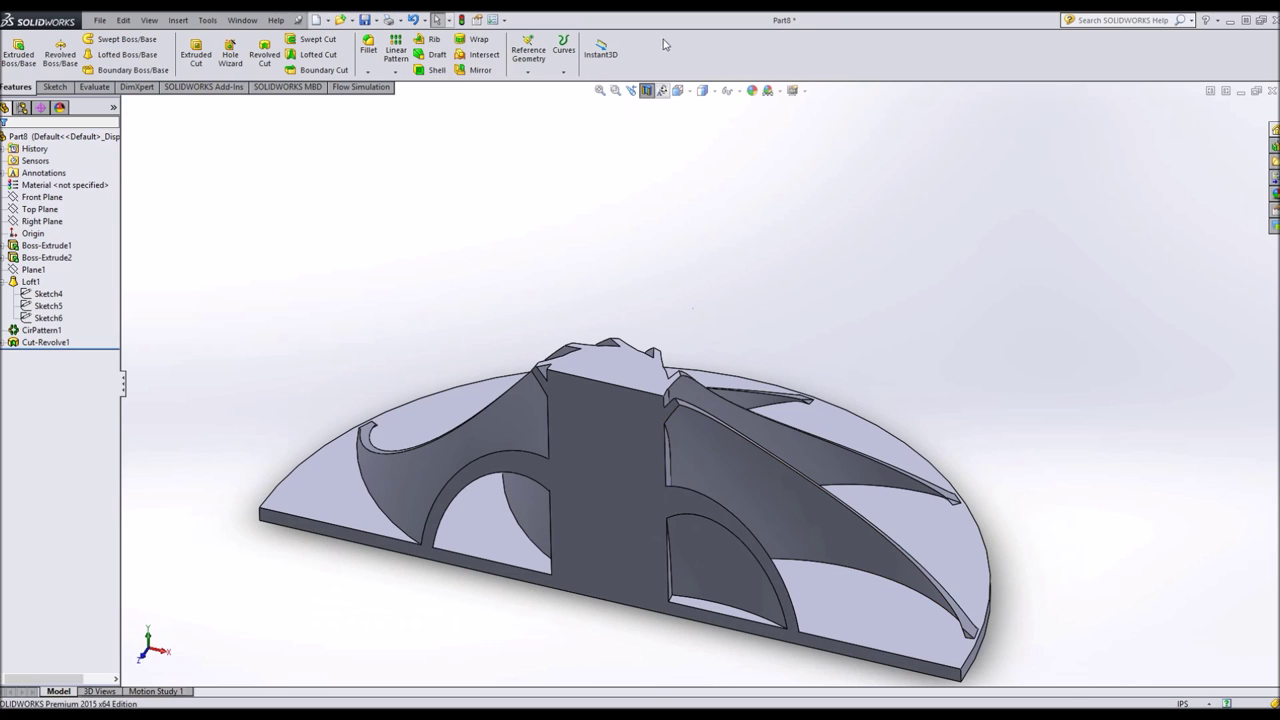
{"action": "left_click", "coordinate": [646, 90]}
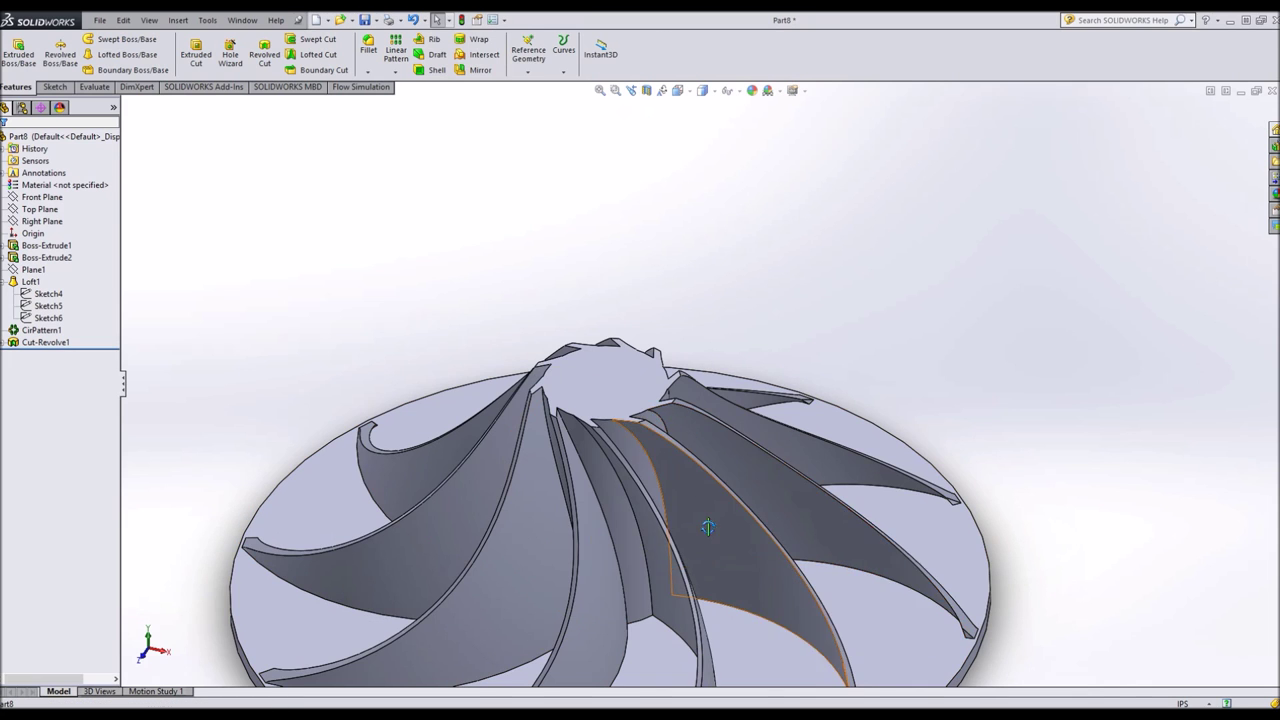
Orbit and snap to the top view to inspect the trimmed blade tips and disc underside.
{"action": "middle_click_drag", "start_coordinate": [800, 430], "coordinate": [790, 527]}
{"action": "scroll", "coordinate": [790, 527], "scroll_direction": "down", "scroll_amount": 3}
{"action": "key", "text": "ctrl+5"}
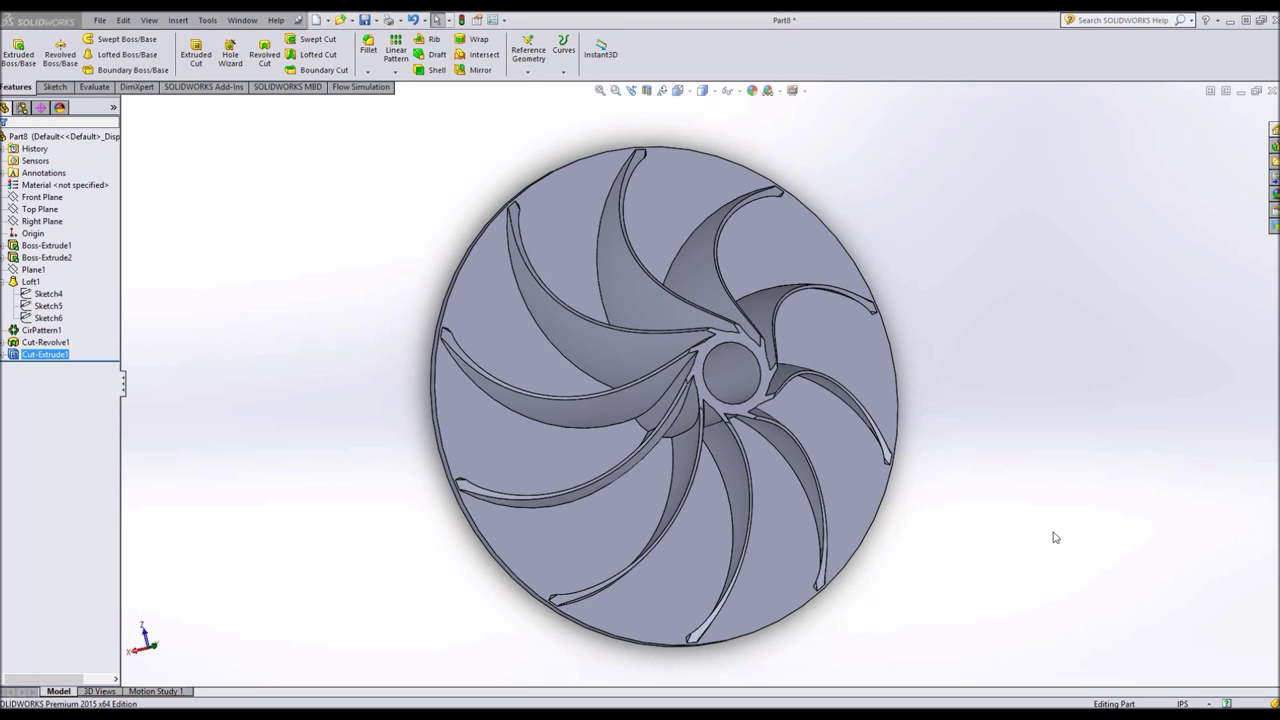
{"action": "middle_click_drag", "start_coordinate": [1023, 524], "coordinate": [1211, 574]}
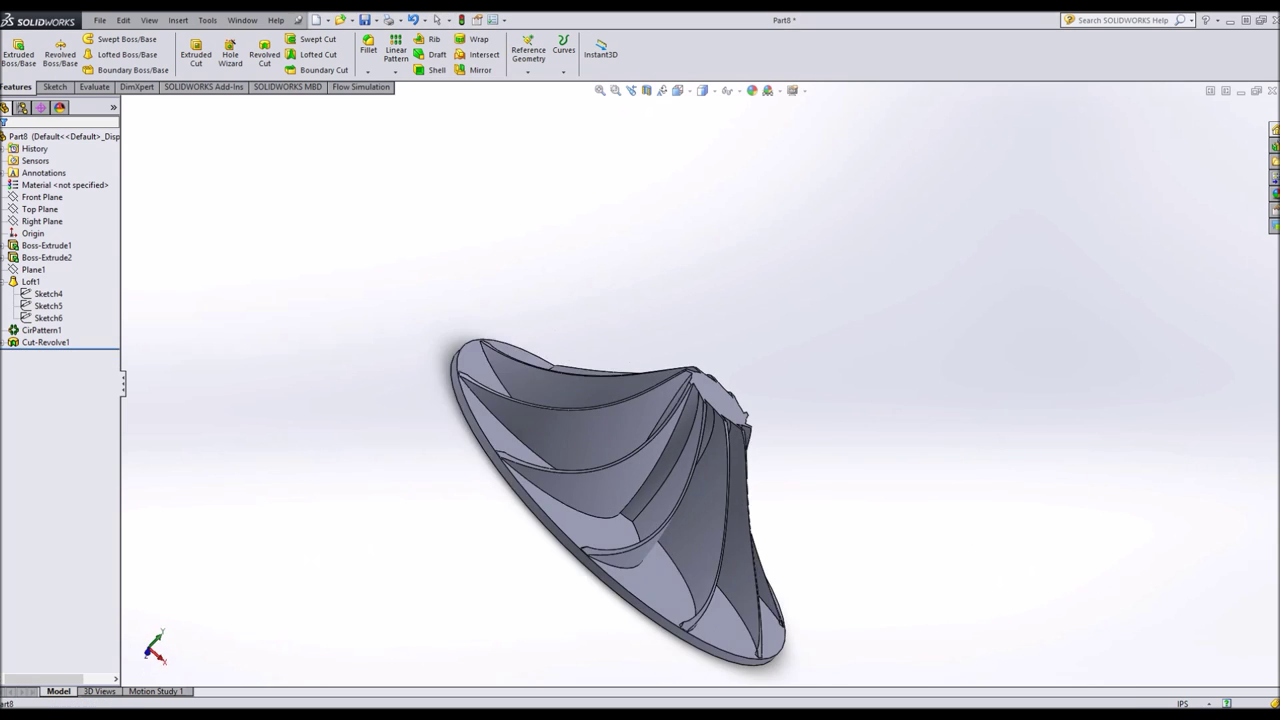
{"action": "middle_click_drag", "start_coordinate": [580, 600], "coordinate": [374, 675]}
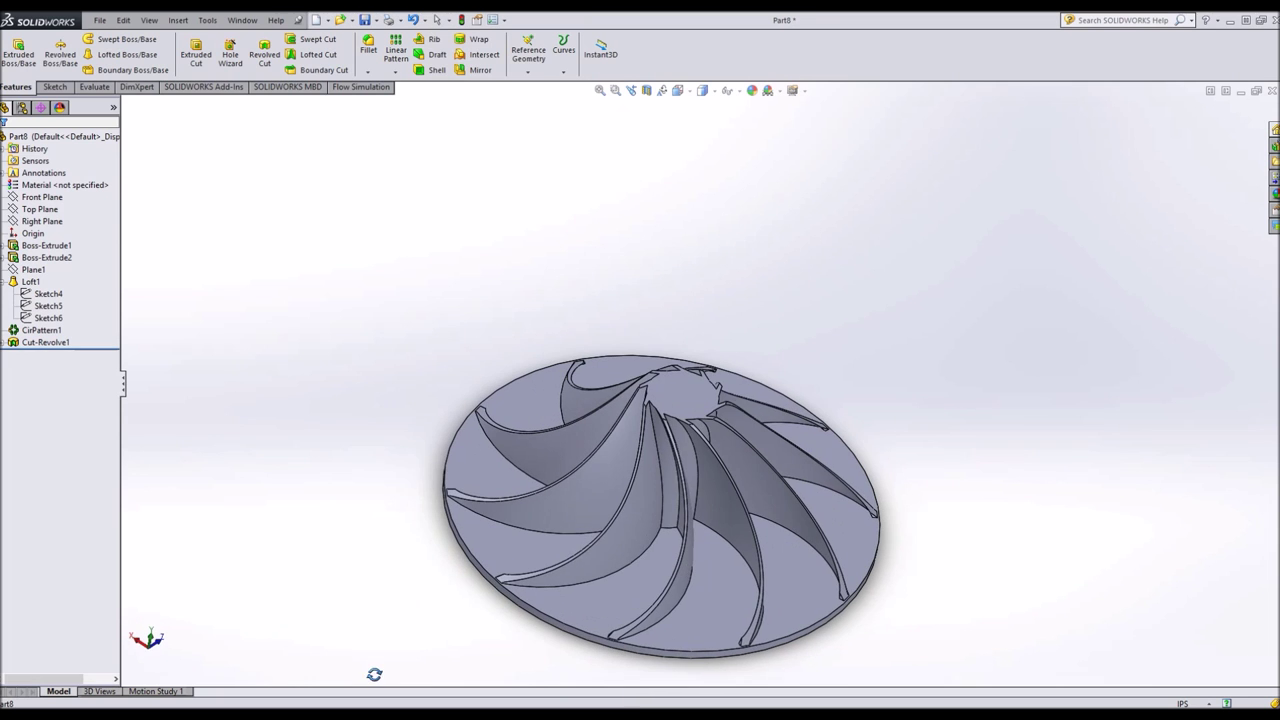
{"action": "key", "text": "ctrl+5"}
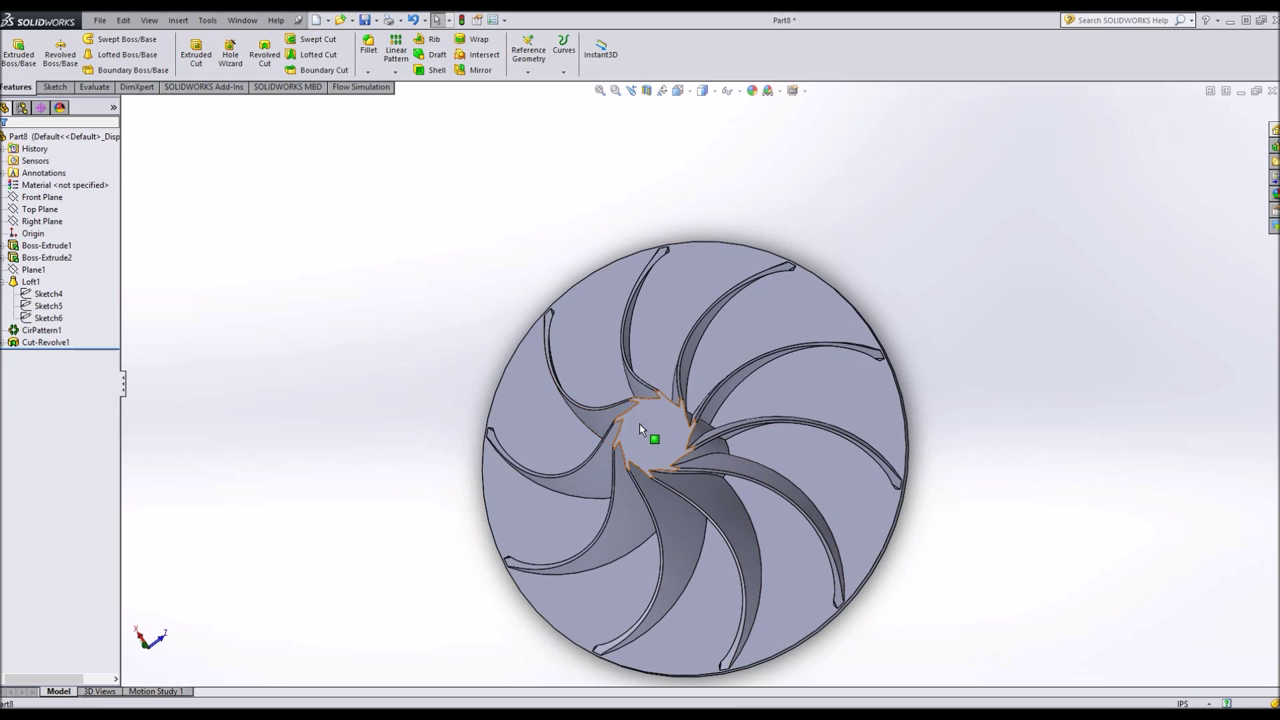
{"action": "left_click", "coordinate": [639, 423]}
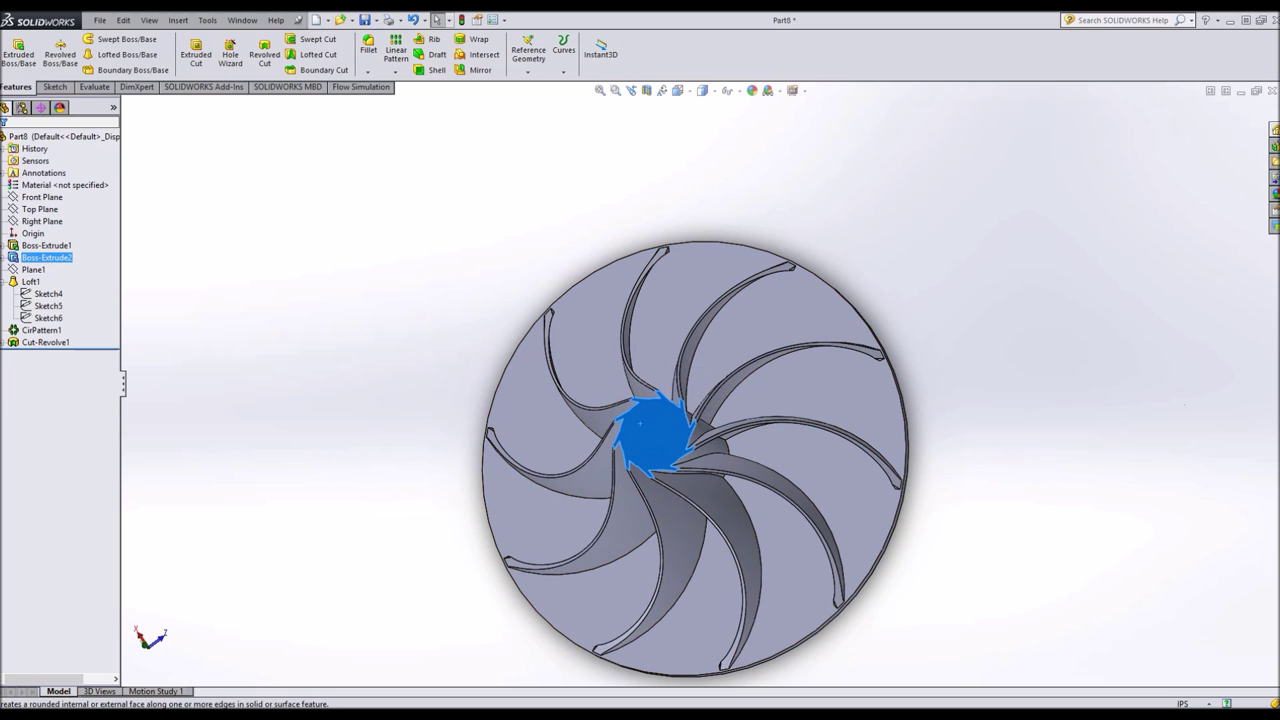